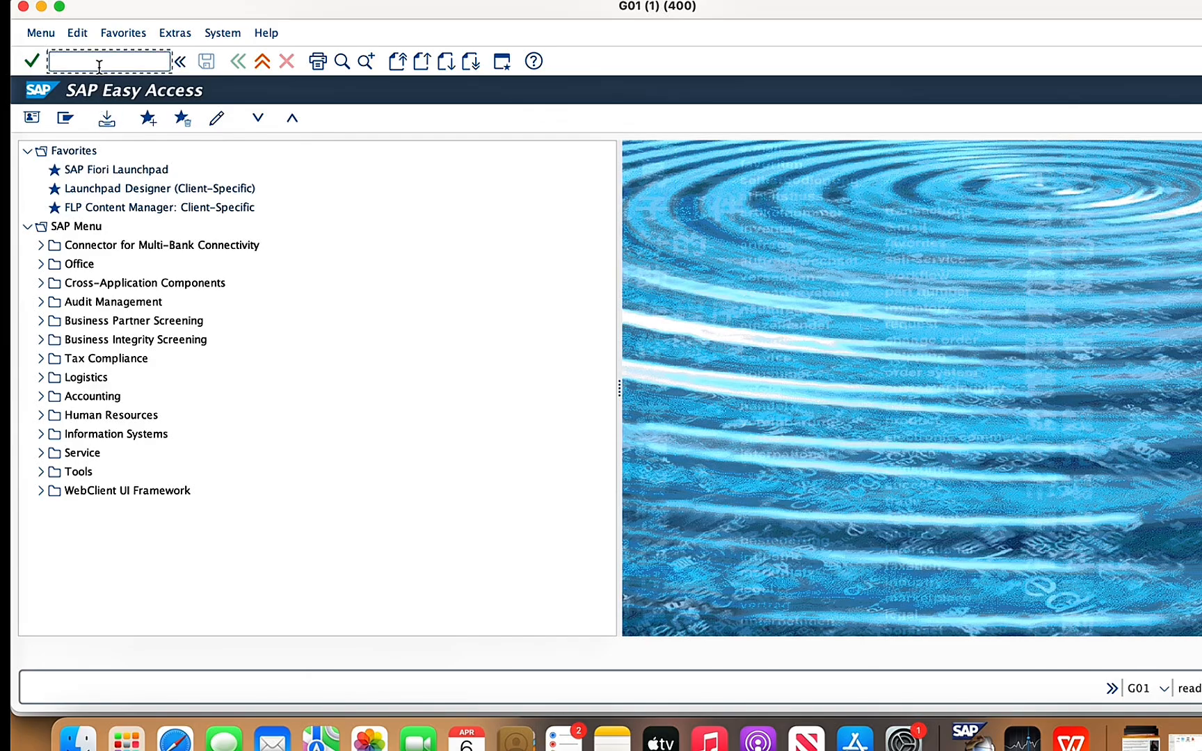
- Open the functional location creation transaction under Logistics, Plant Maintenance, Management of Technical Objects
left_click(41, 378)
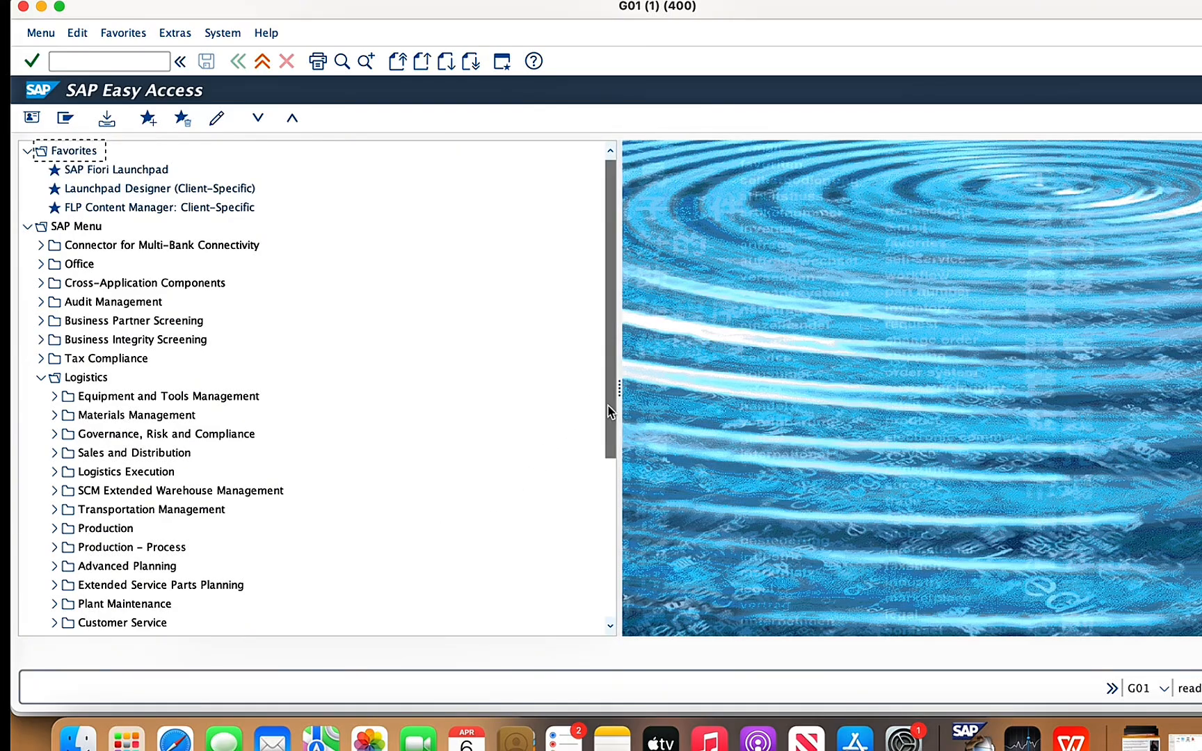
scroll(609, 415, "down", 5)
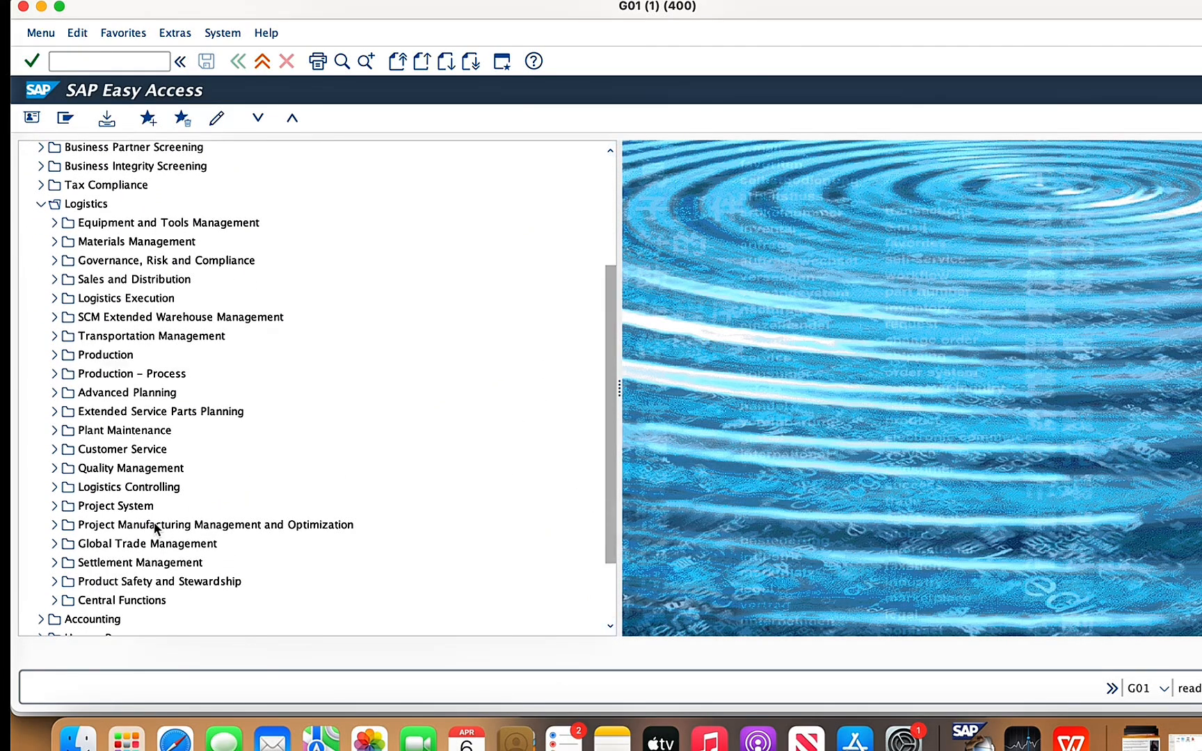
left_click(54, 431)
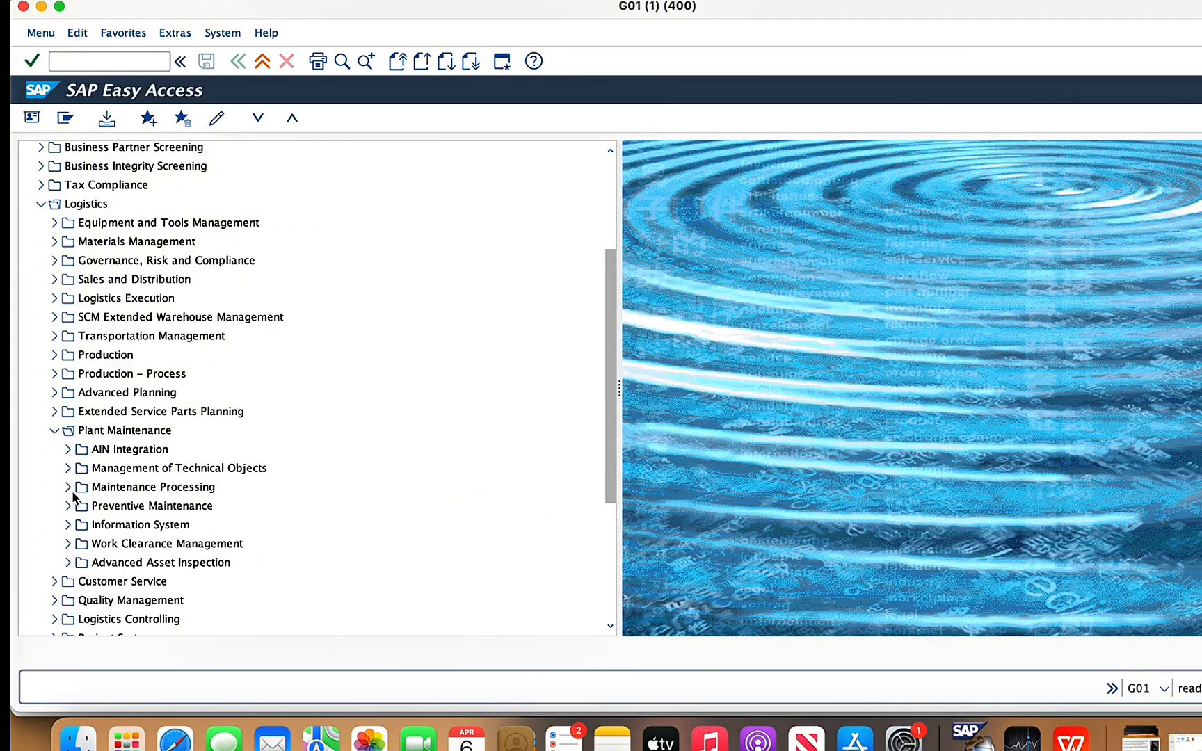
left_click(70, 469)
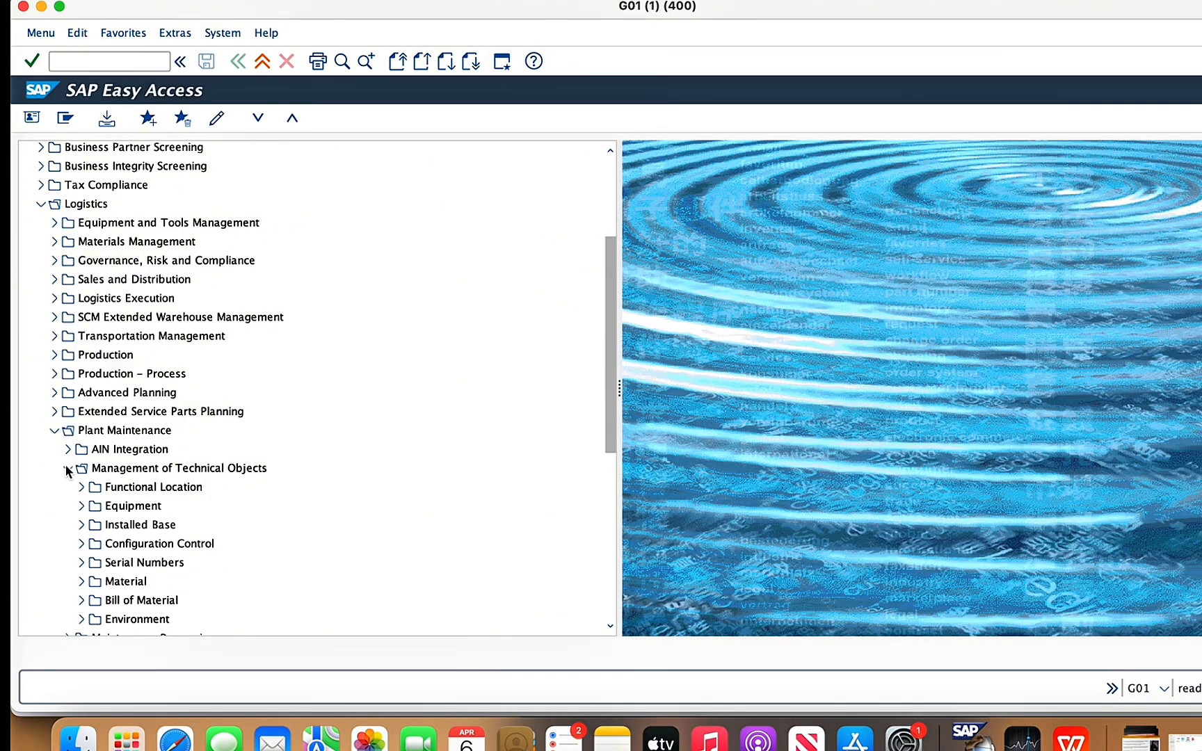
left_click(80, 489)
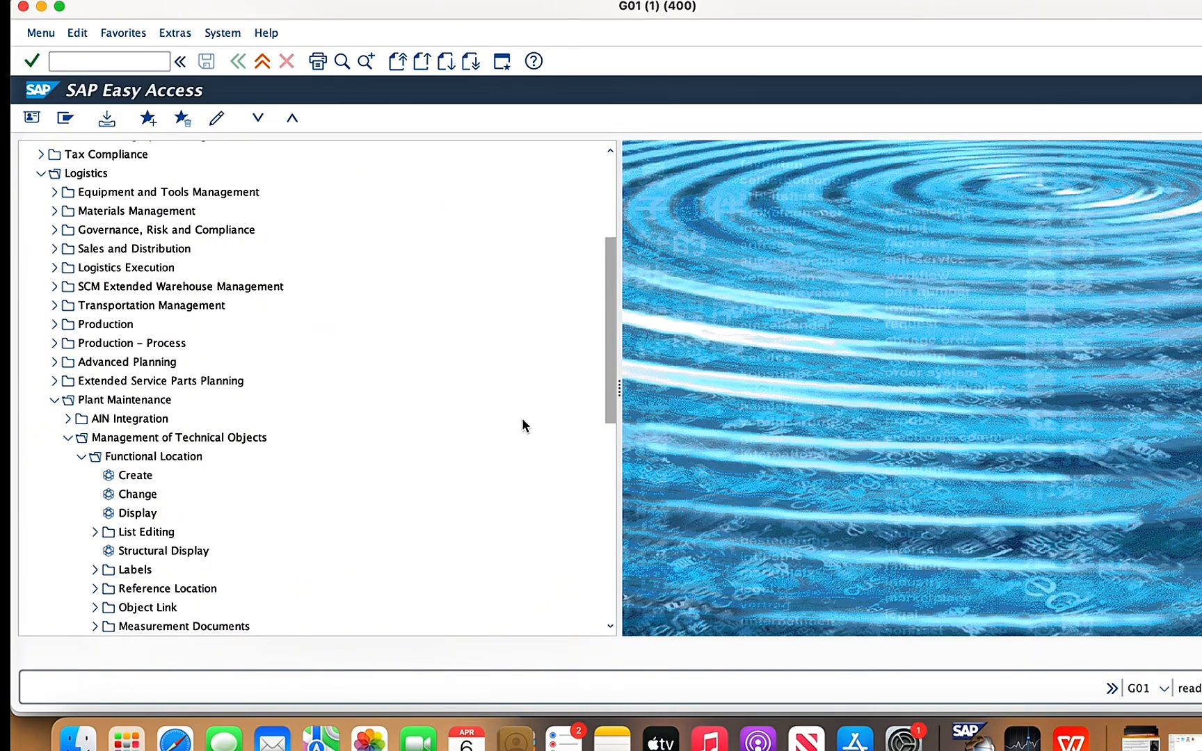
double_click(134, 477)
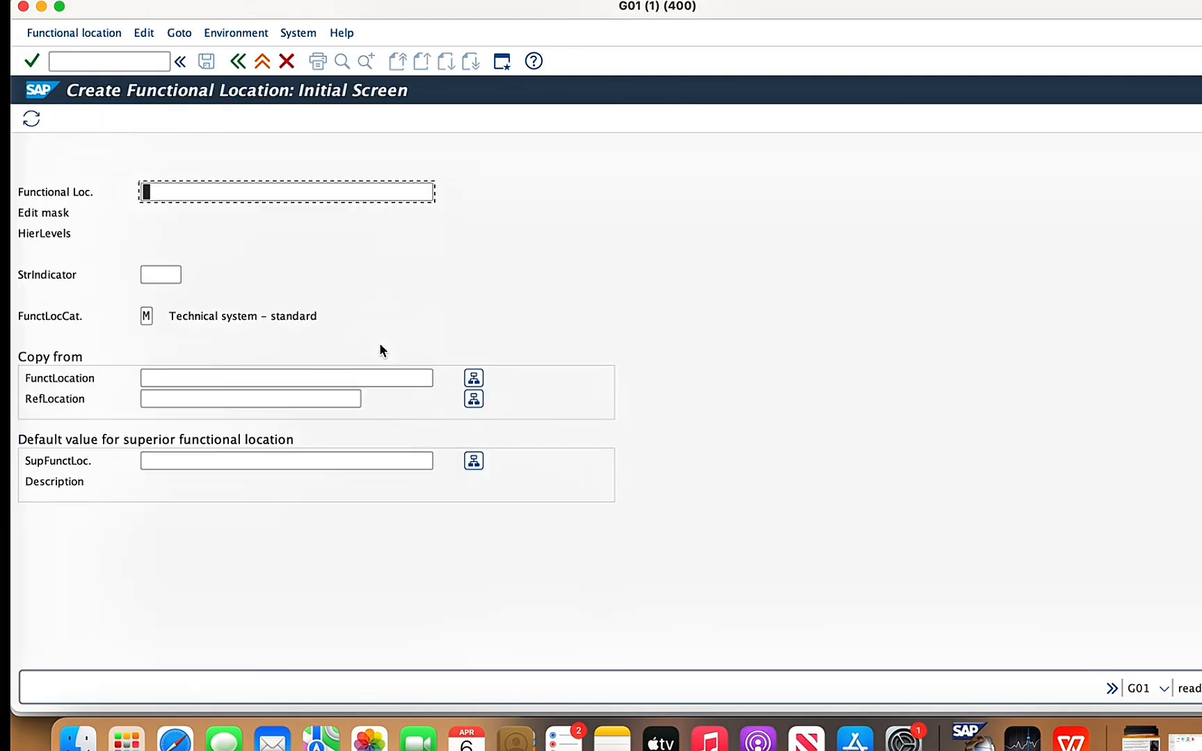
- Enter 1478-BEV-GR as the new functional location's label
type("14")
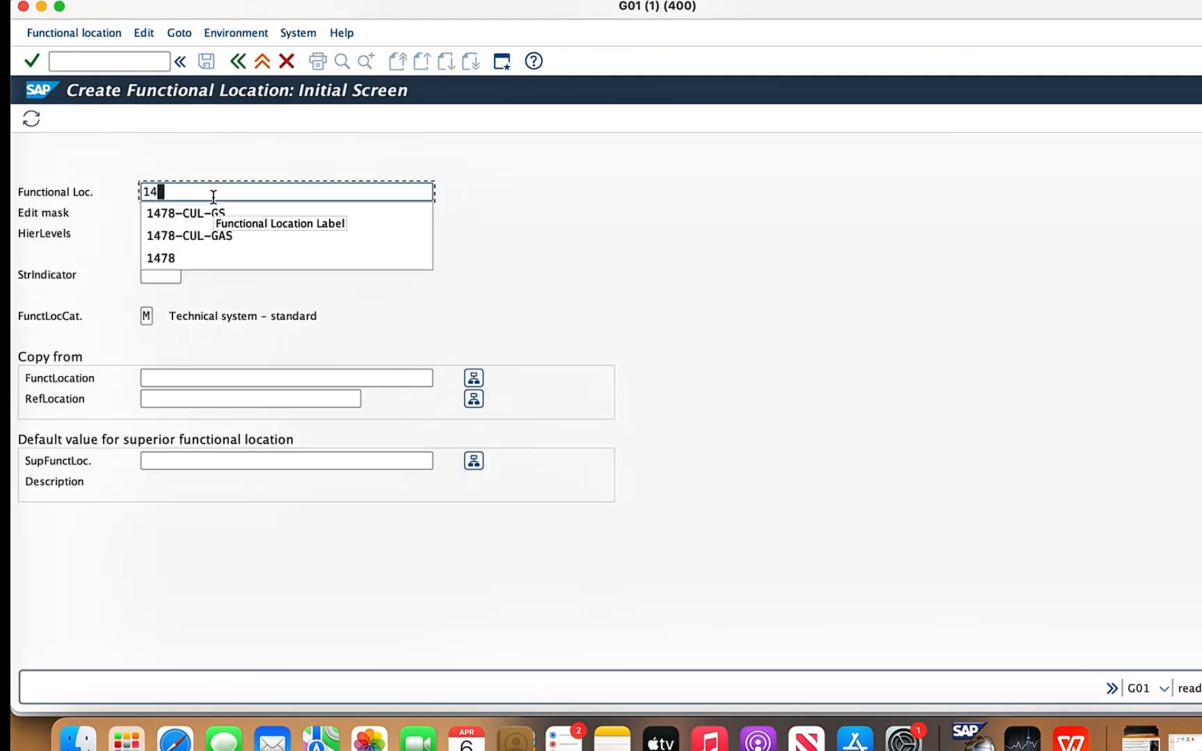
type("78-")
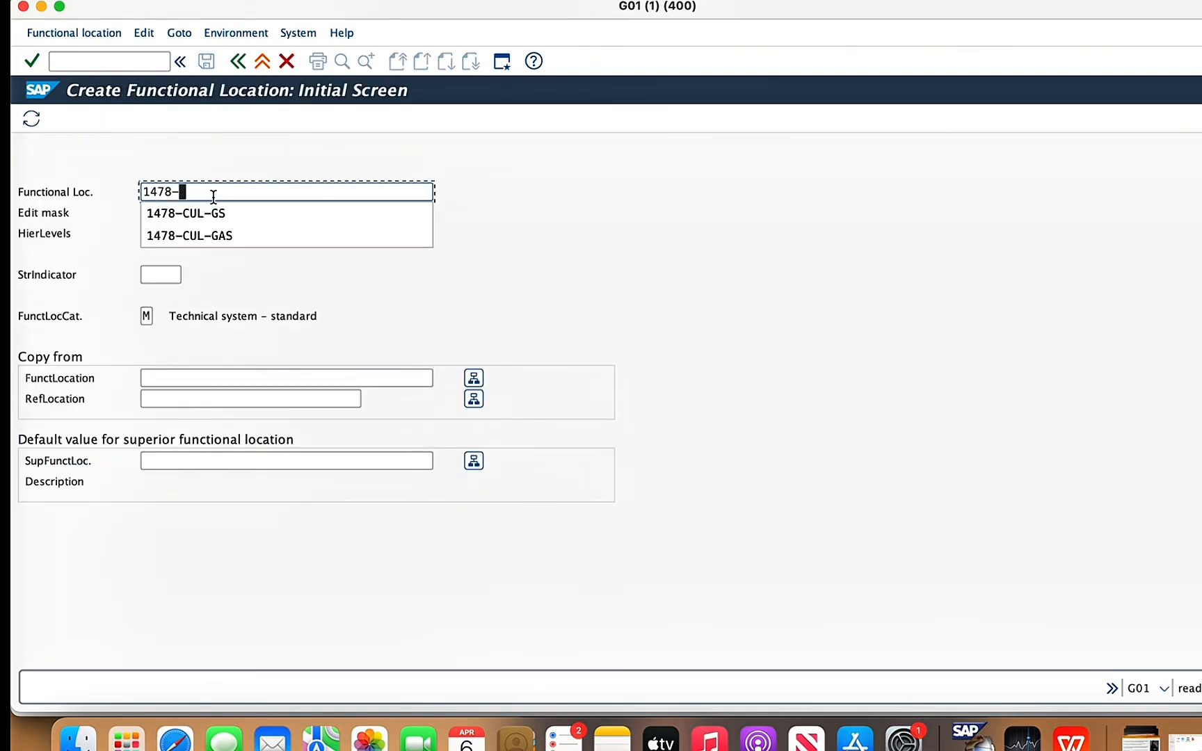
type("BEV")
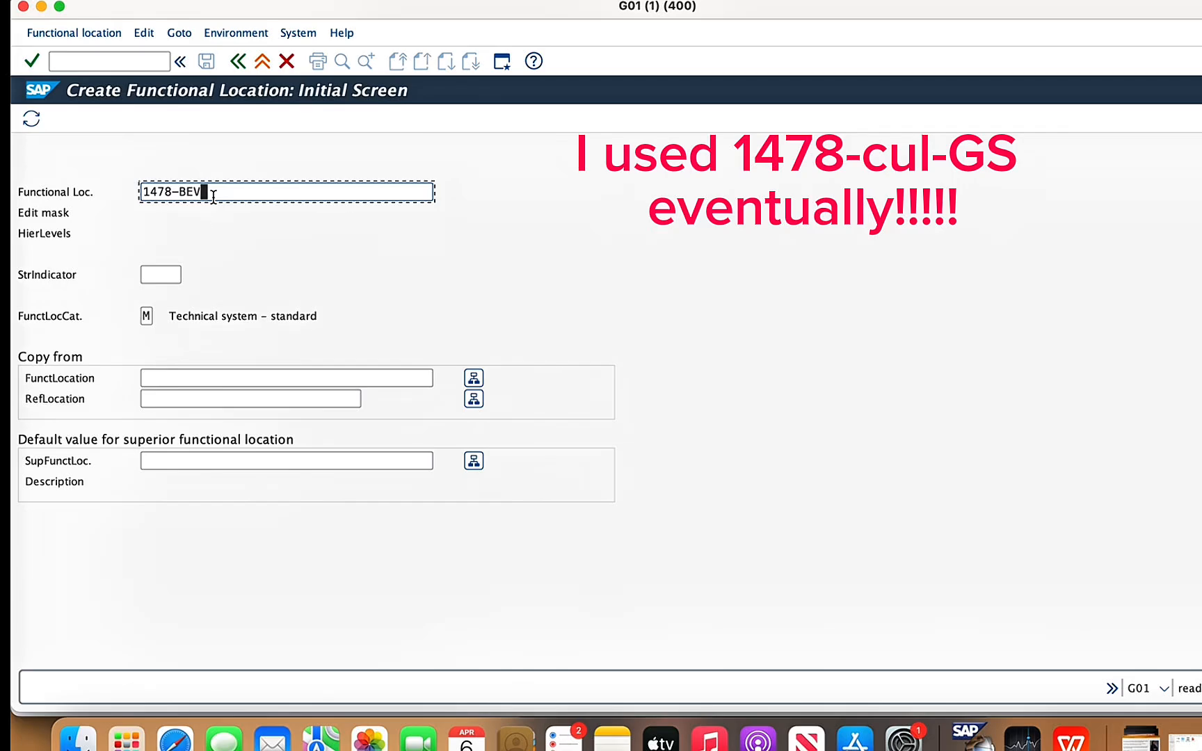
type("-")
type("G")
type("S")
type("R")
- Choose structure indicator F, with edit mask XXXX-XXX-AA, and continue to the functional location's master data
left_click(167, 274)
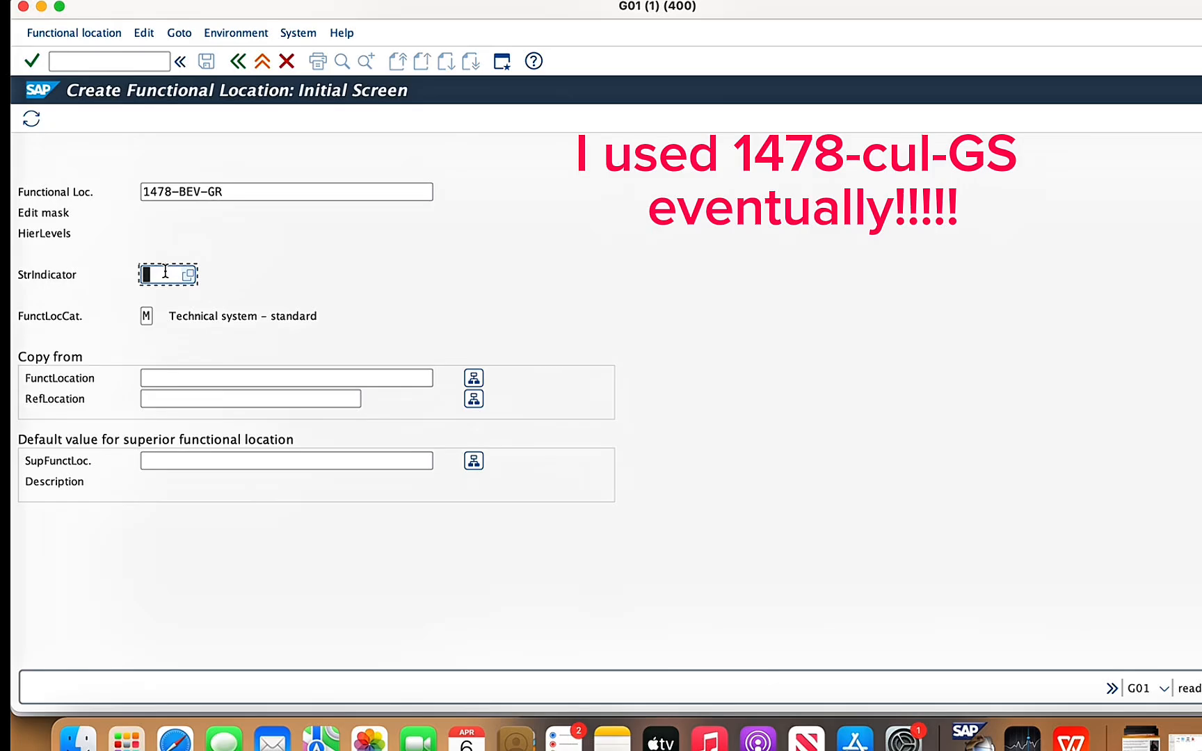
left_click(189, 276)
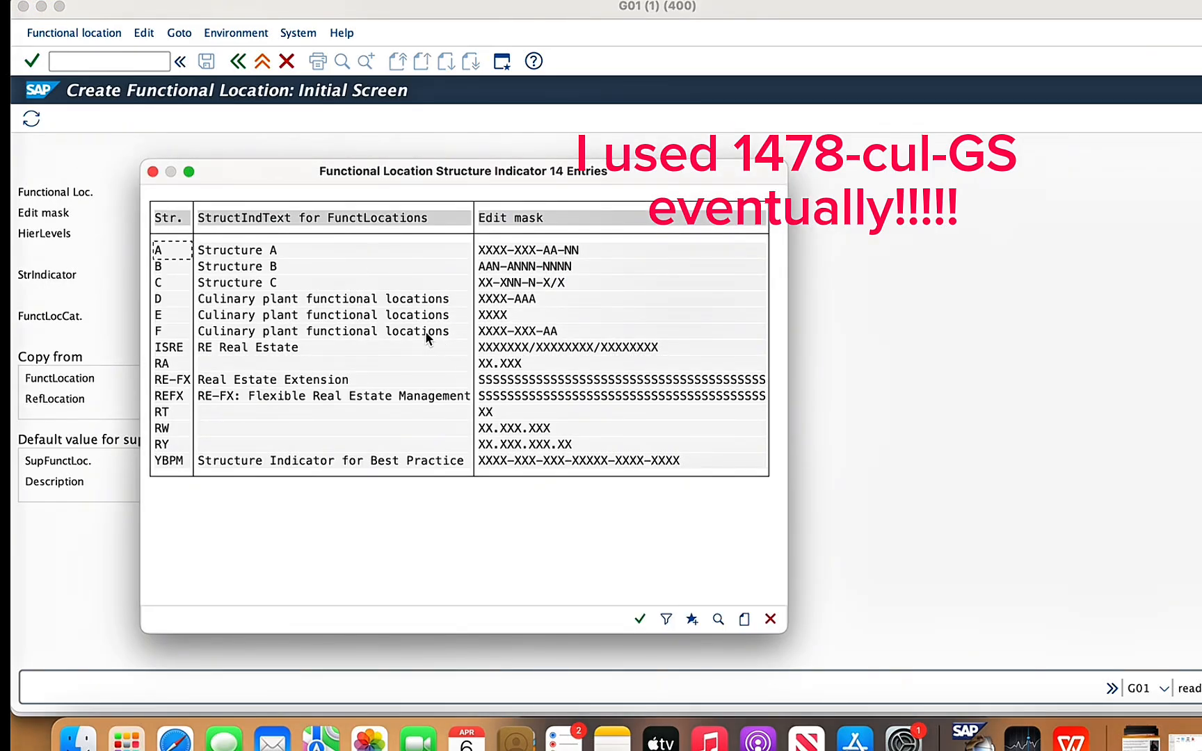
double_click(403, 331)
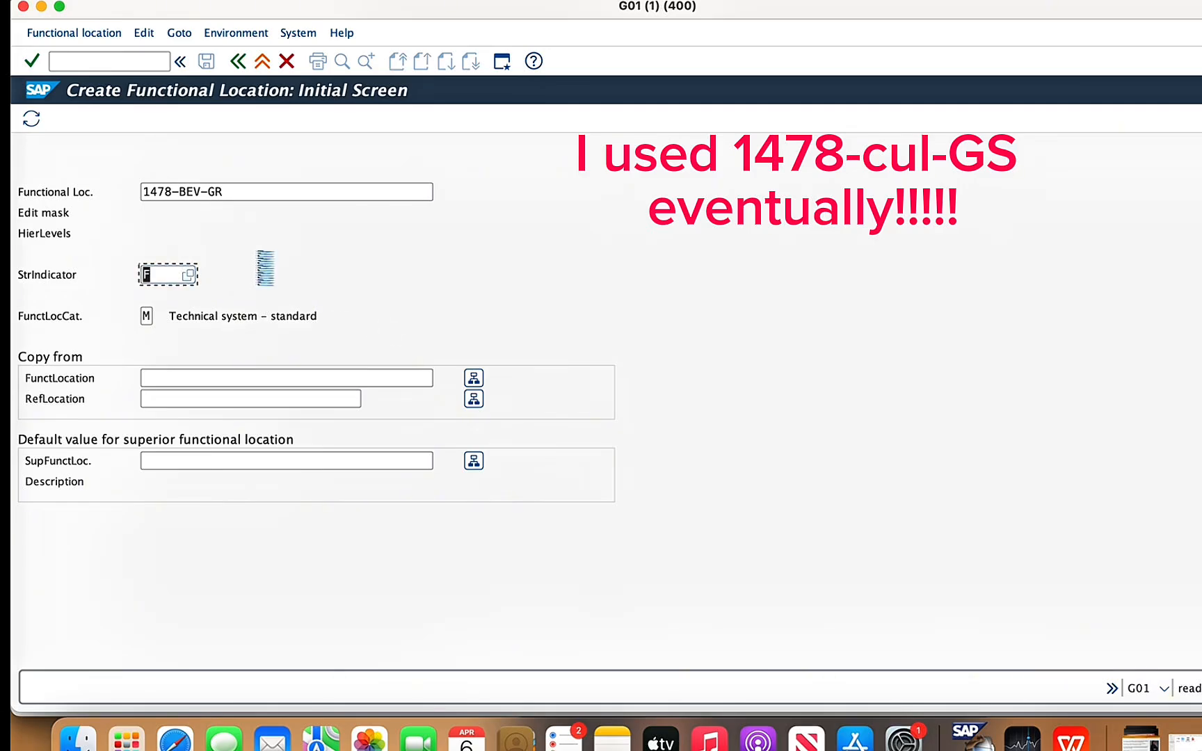
key("Return")
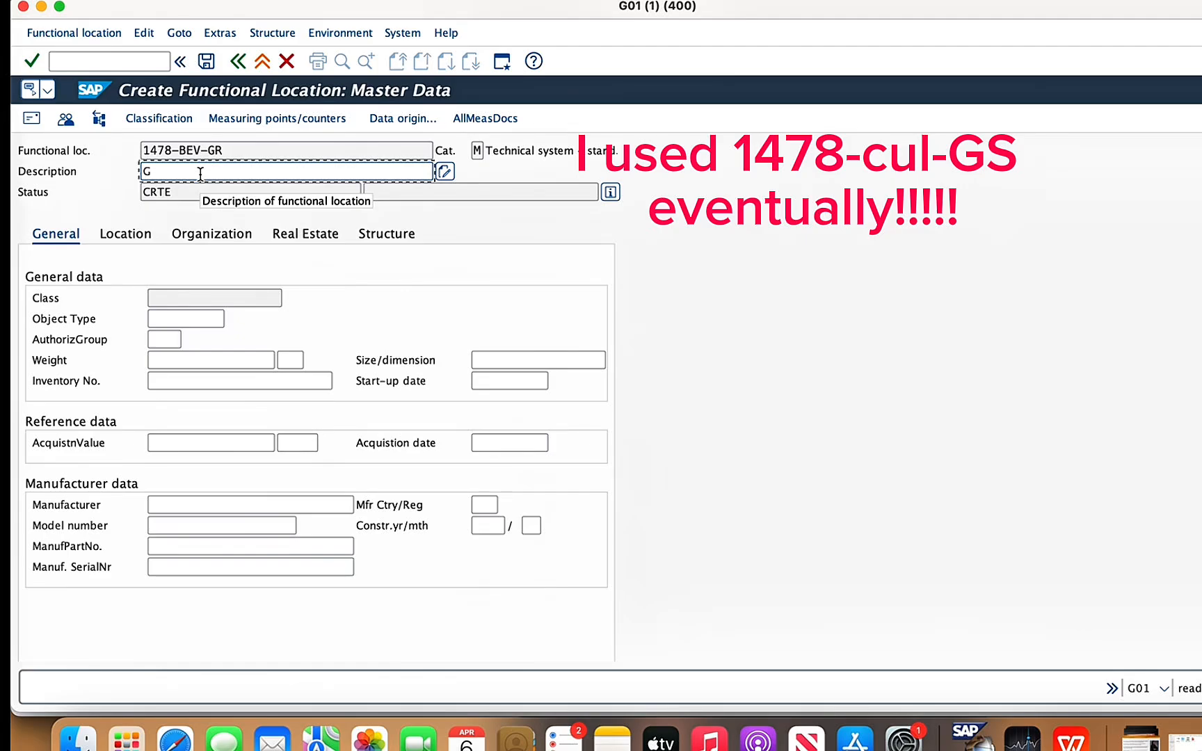
- Set the functional location's description to "Bev. Gas Room"
key("BackSpace")
type("Bev. ")
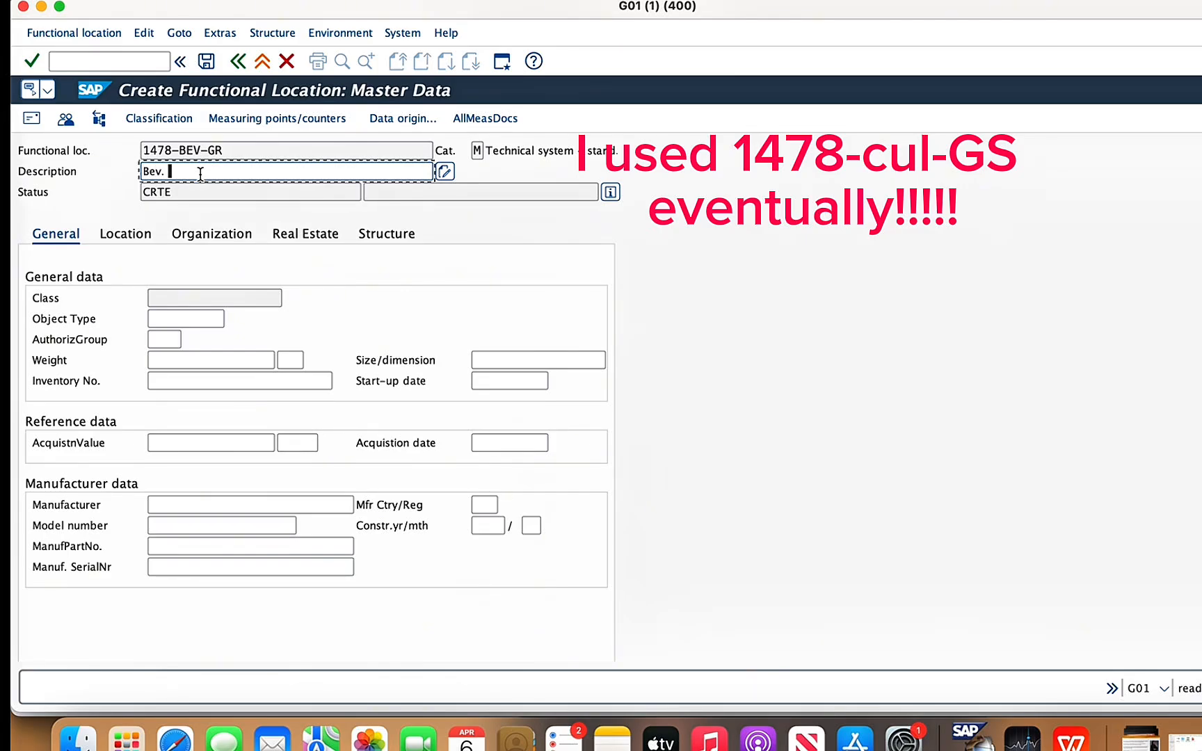
type("Gas Room")
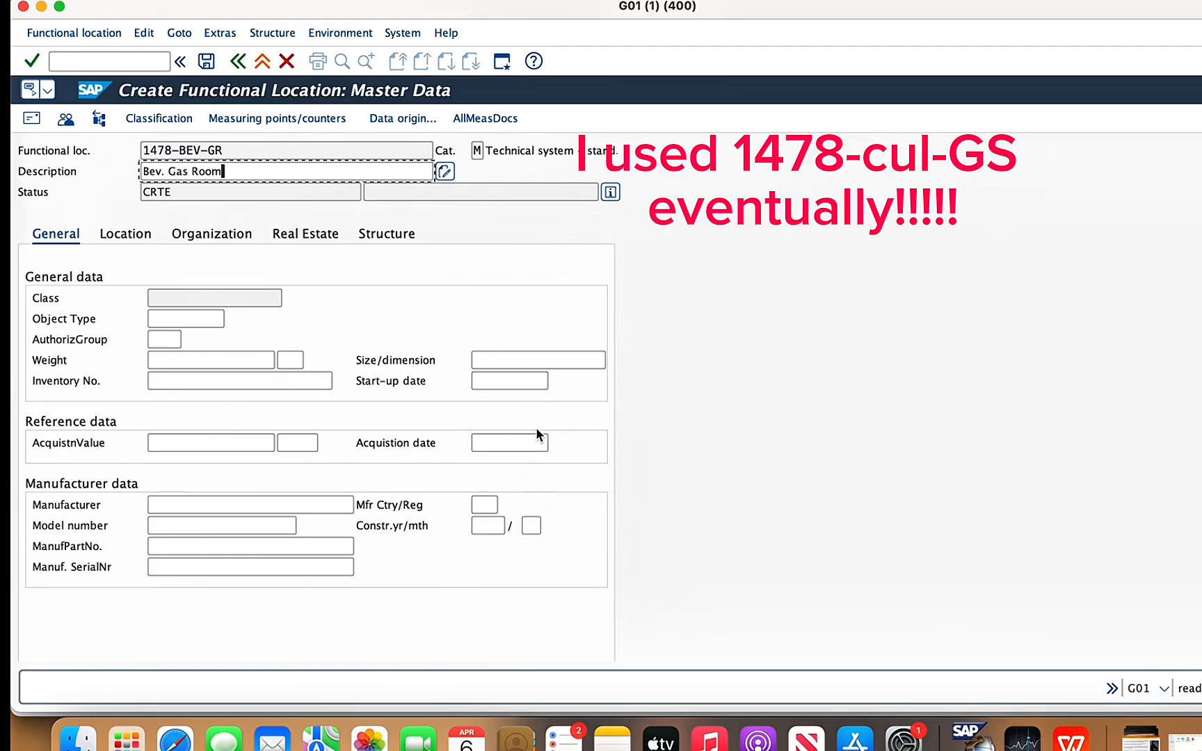
- In the location data, set the maintenance plant to 1478 and the room to GAS ROOM
left_click(144, 235)
left_click(155, 298)
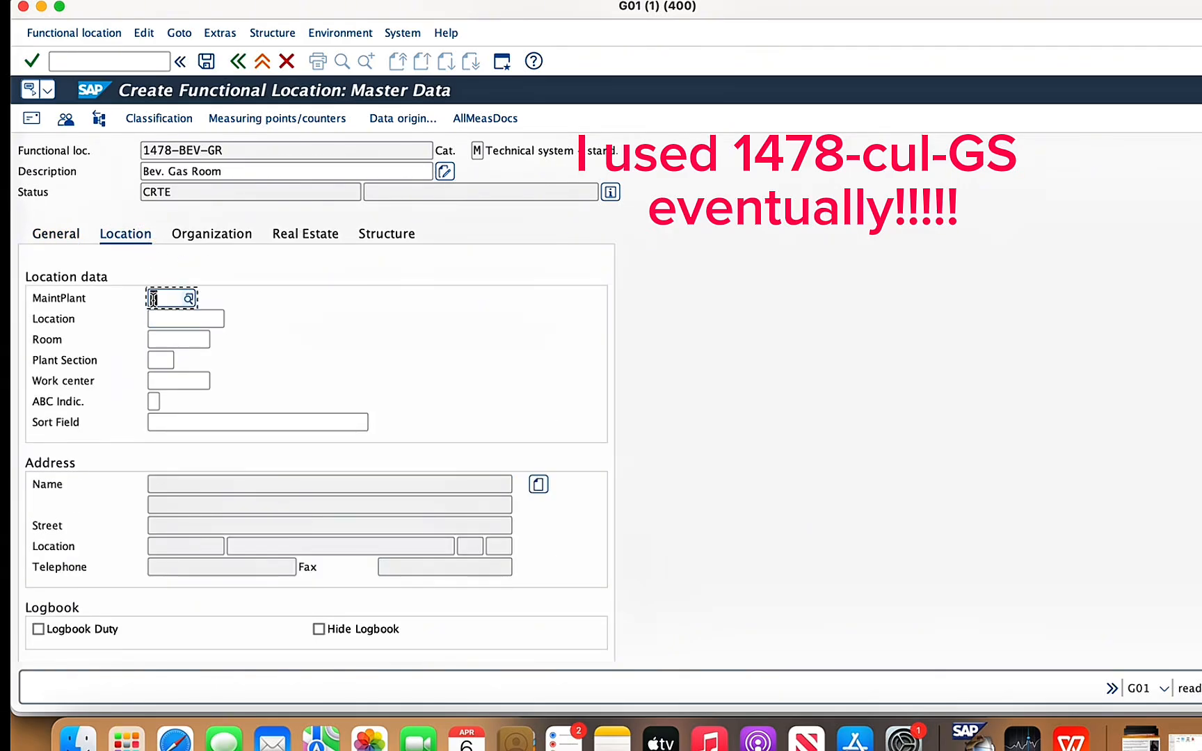
type("1478")
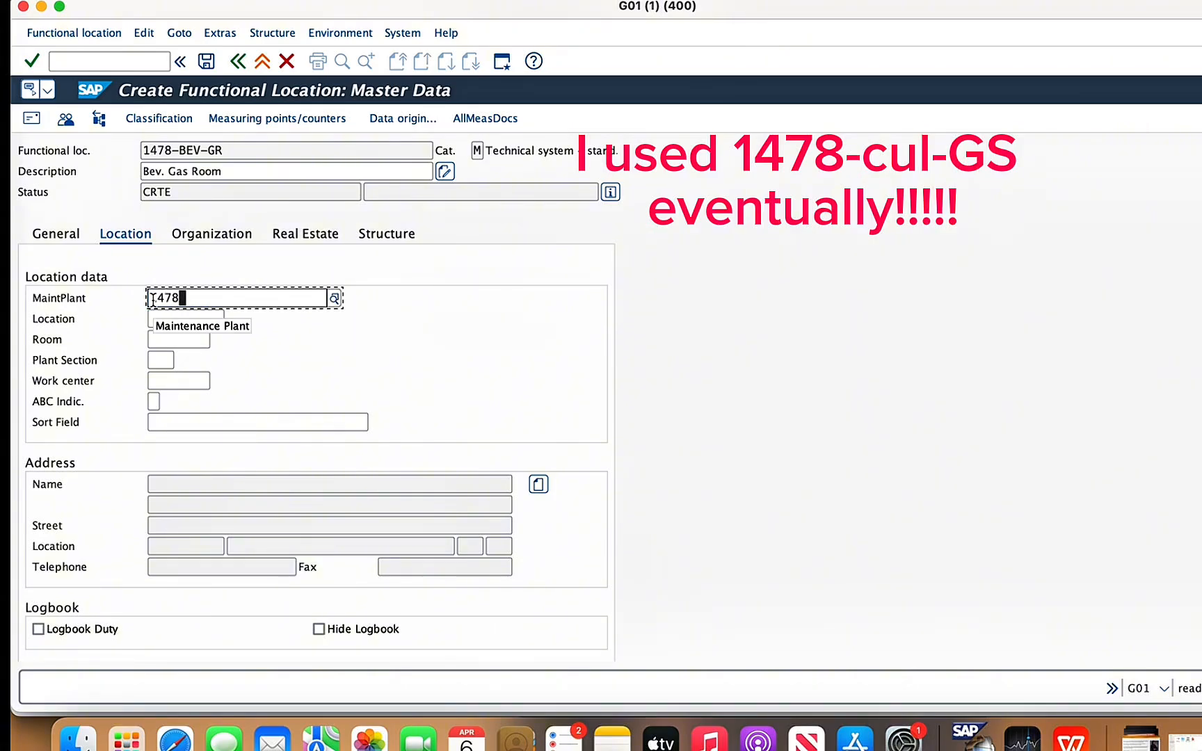
left_click(179, 341)
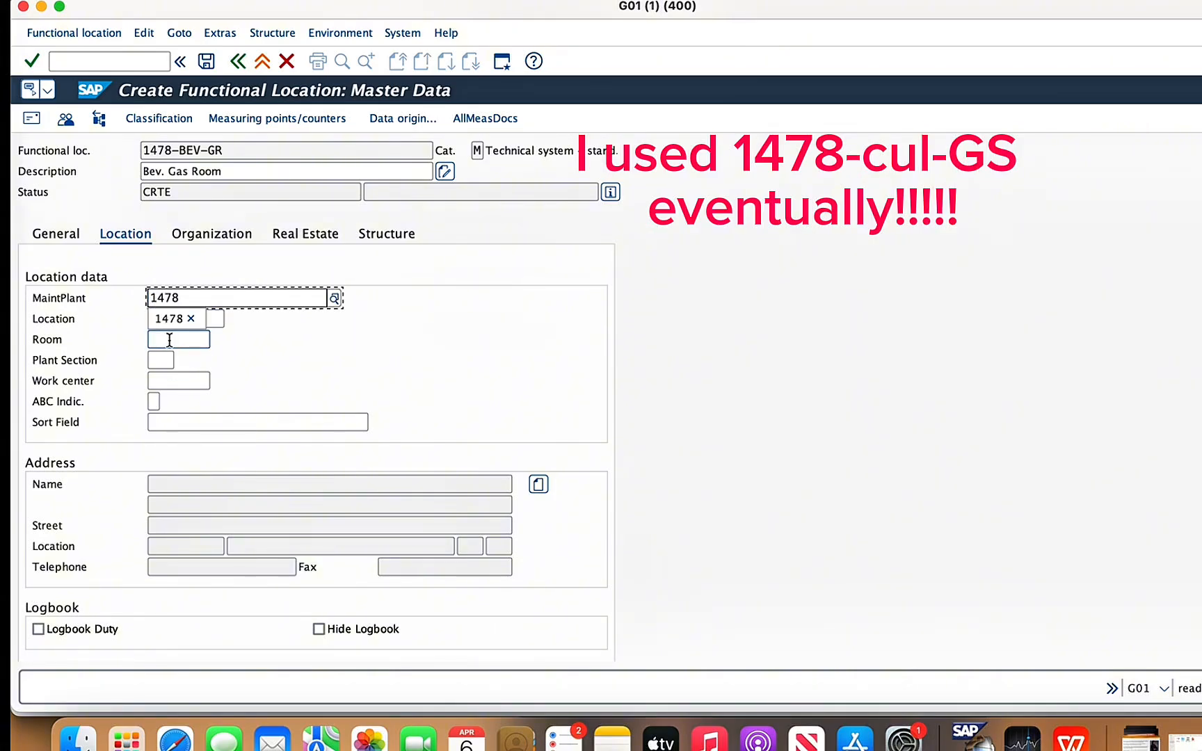
type("ga")
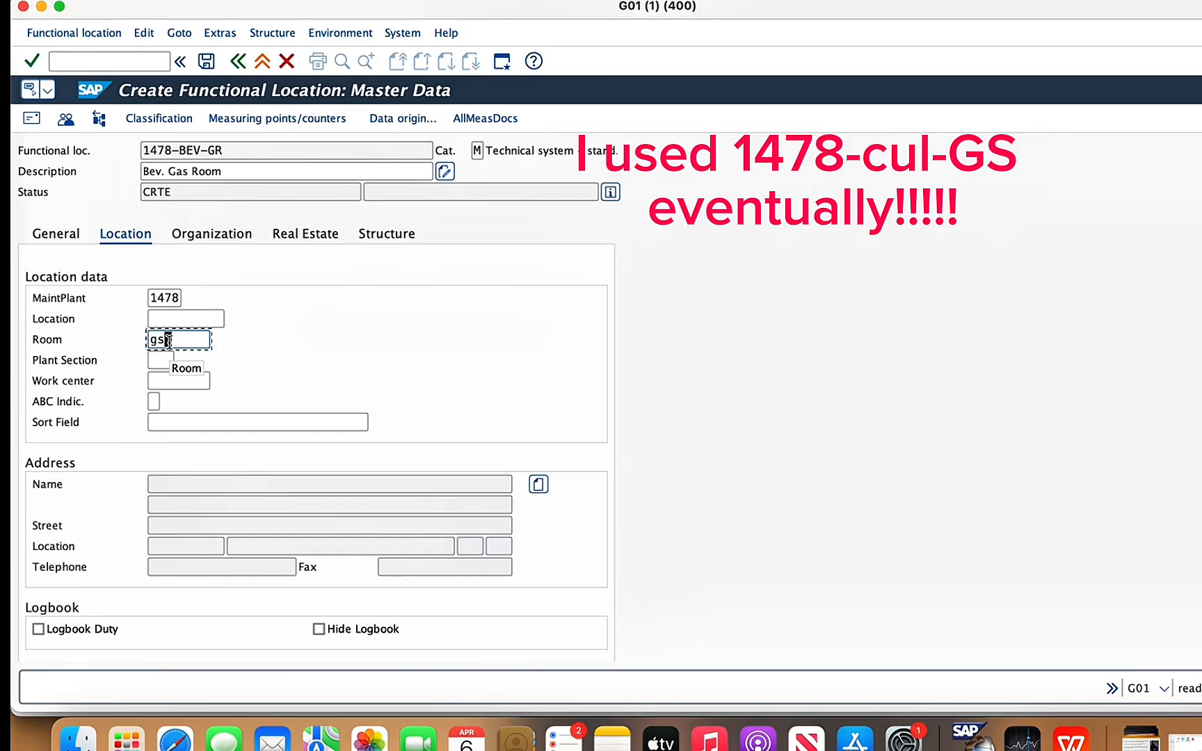
left_click(180, 361)
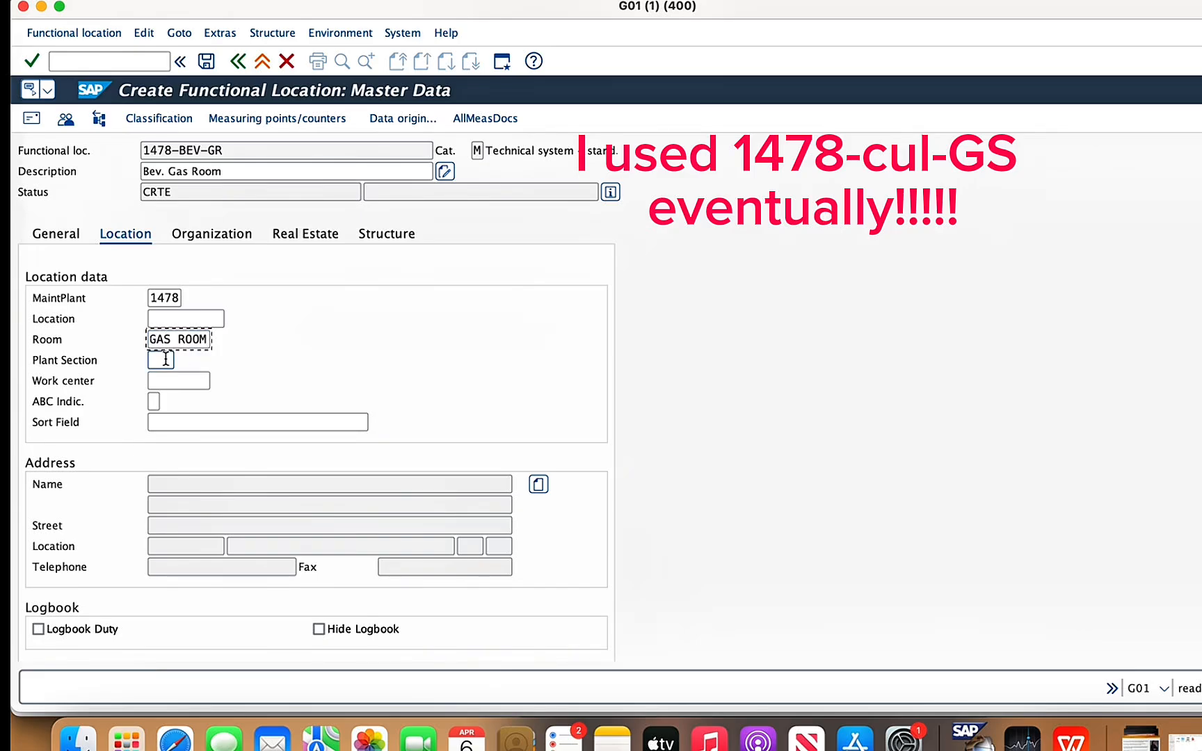
- Assign plant section BEV and work center 1478ecu1 in the location data
left_click(171, 360)
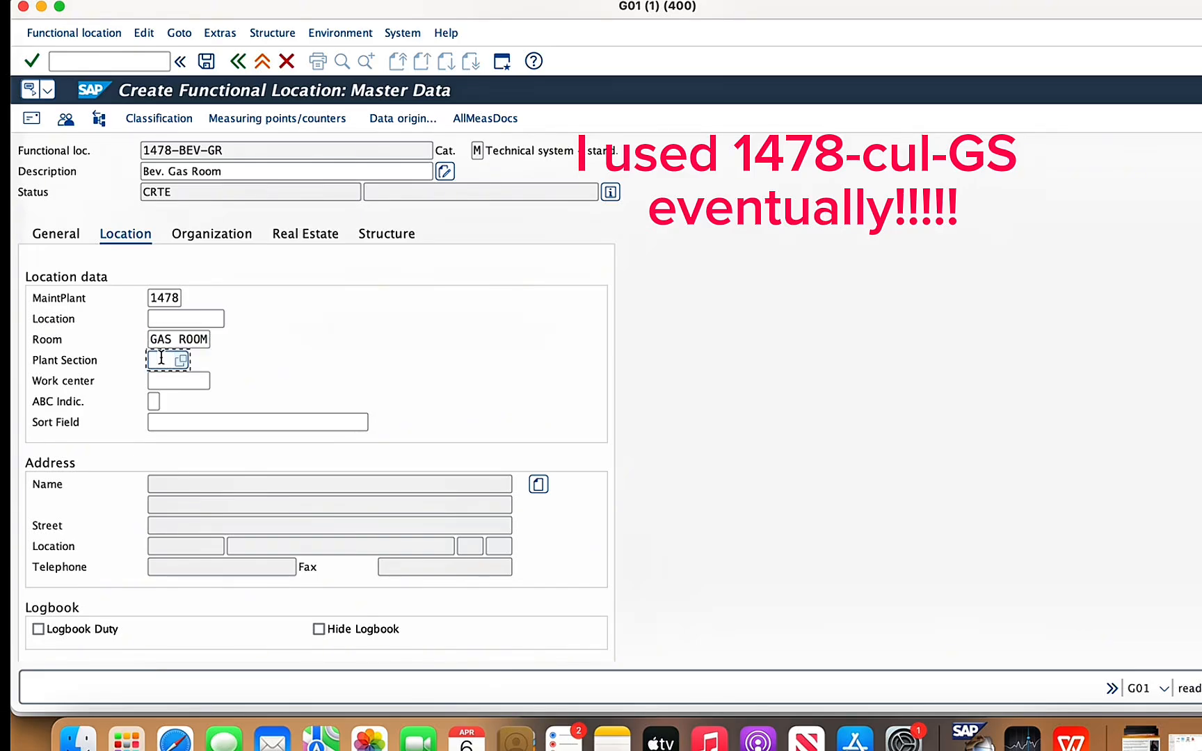
left_click(183, 360)
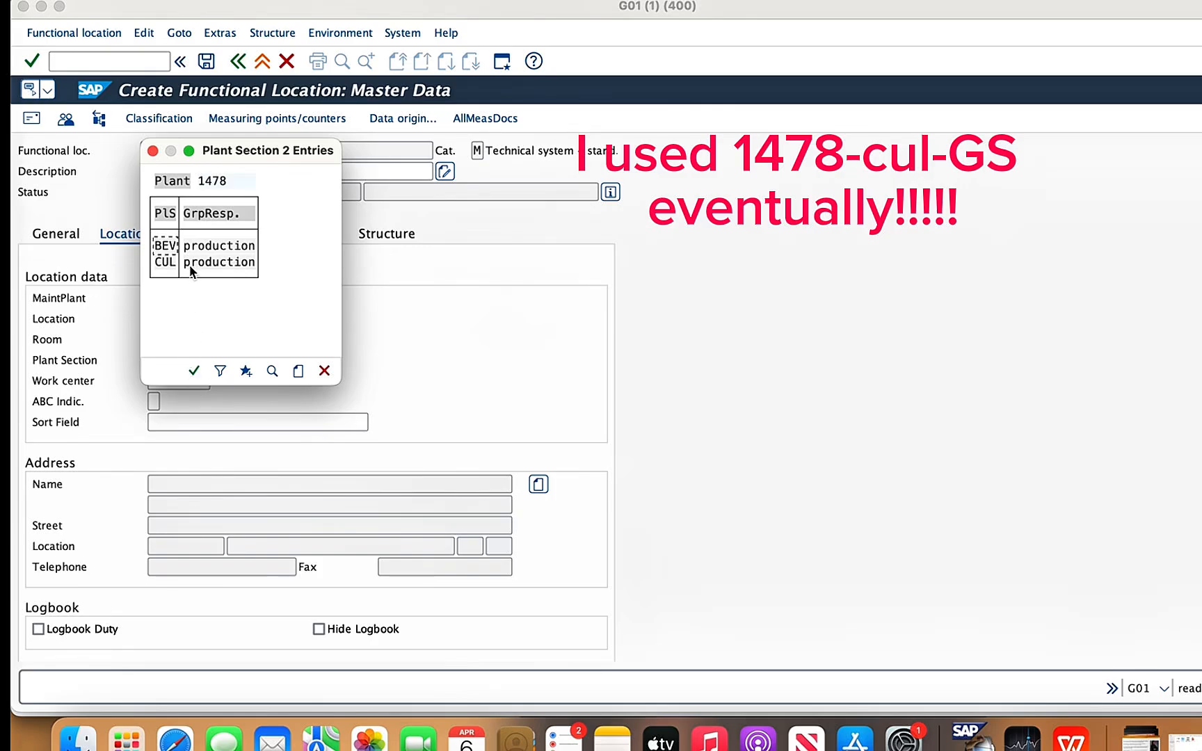
double_click(167, 244)
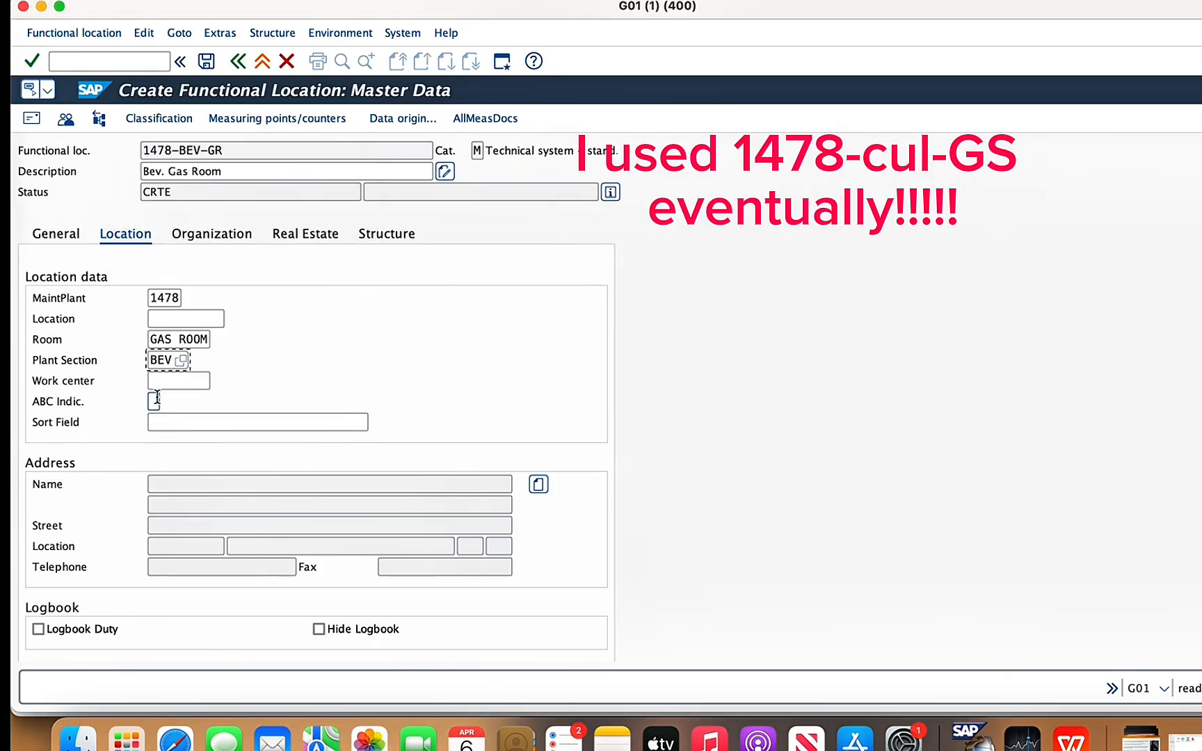
left_click(167, 383)
type("14")
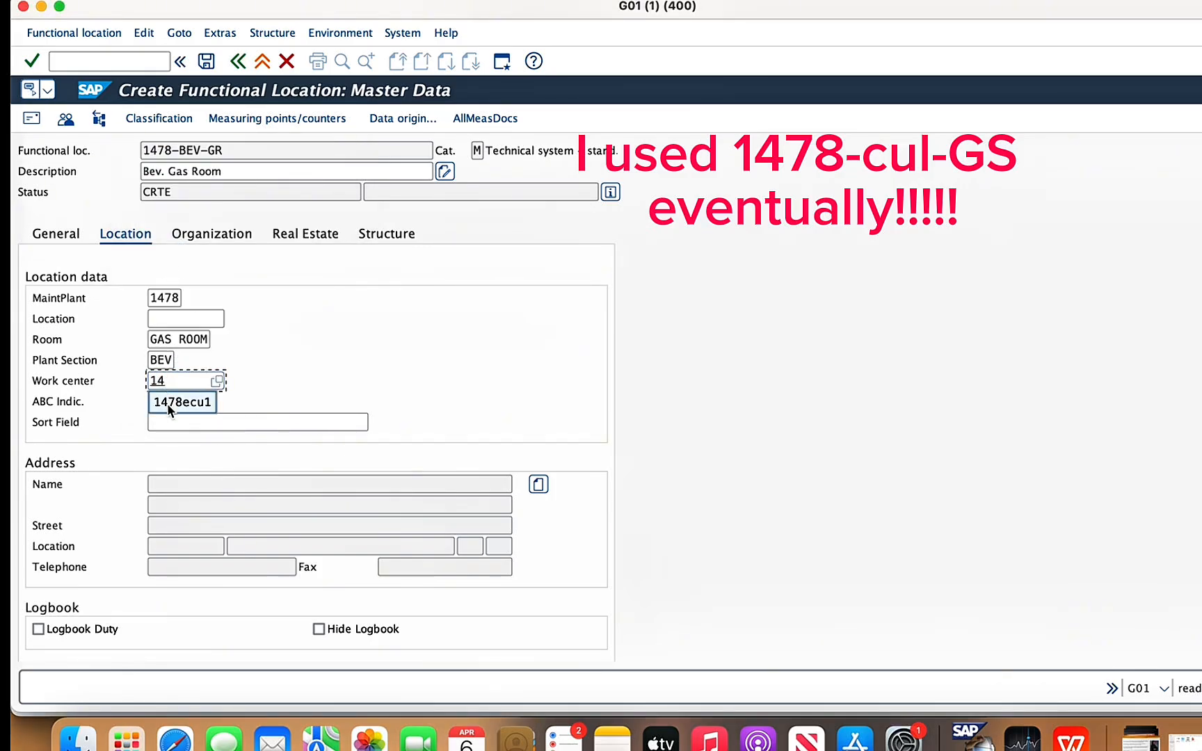
left_click(167, 400)
- Set the functional location's ABC indicator to A
left_click(154, 401)
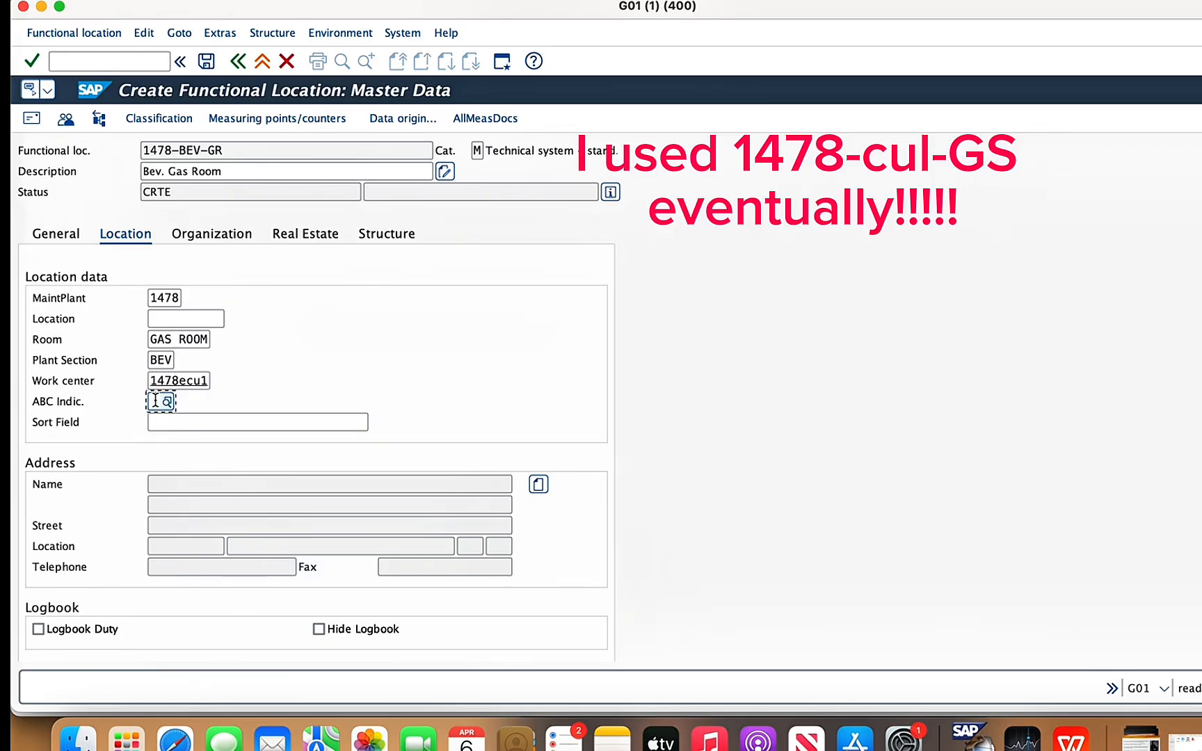
type("A")
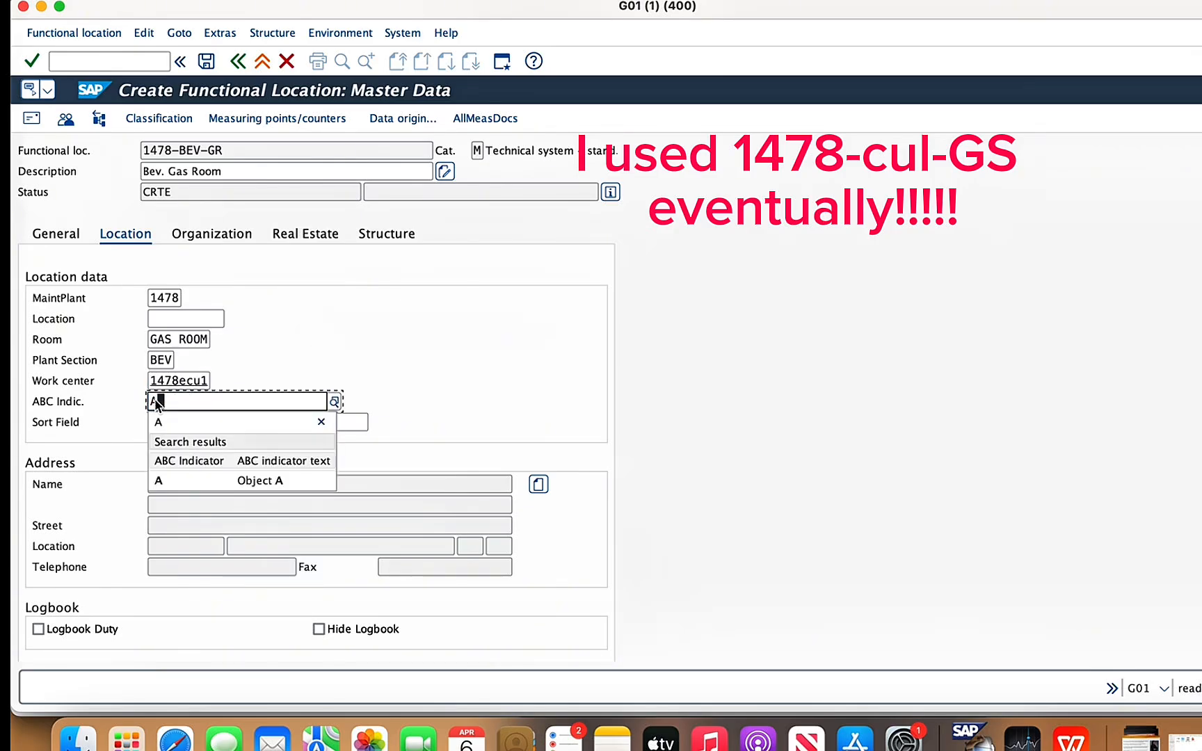
left_click(184, 476)
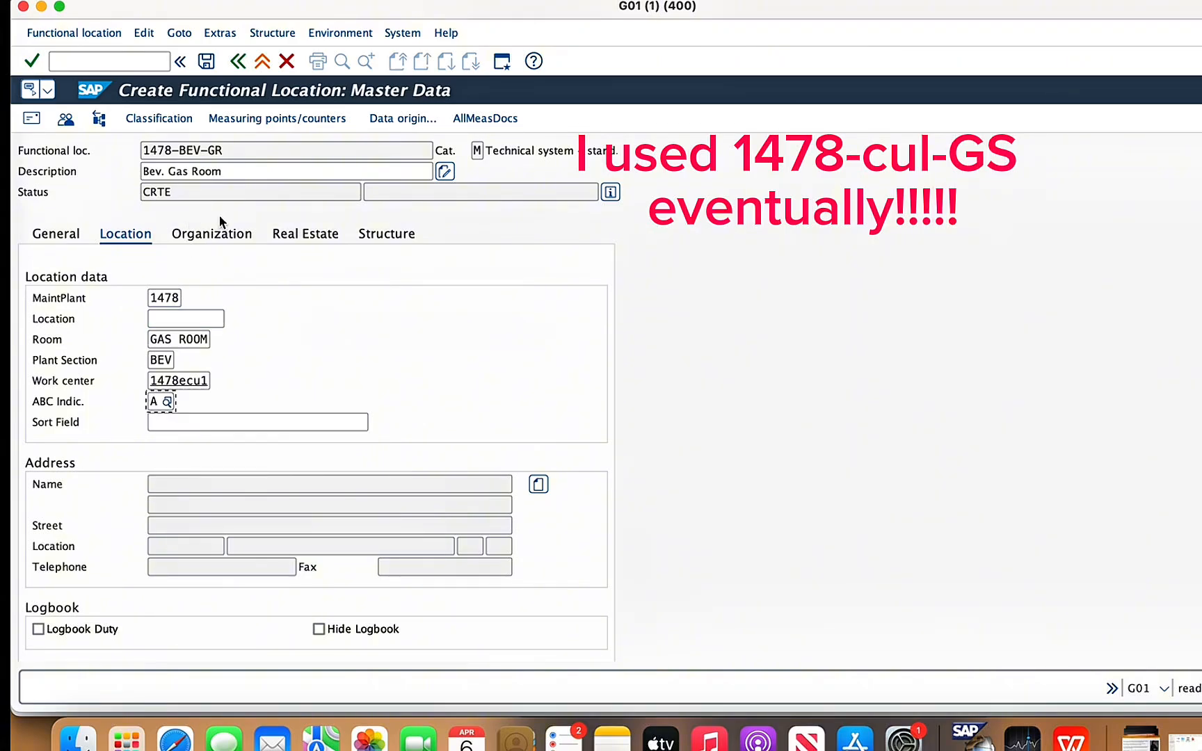
- Check the organization and general data of functional location 1478-BEV-GR and save it
left_click(213, 235)
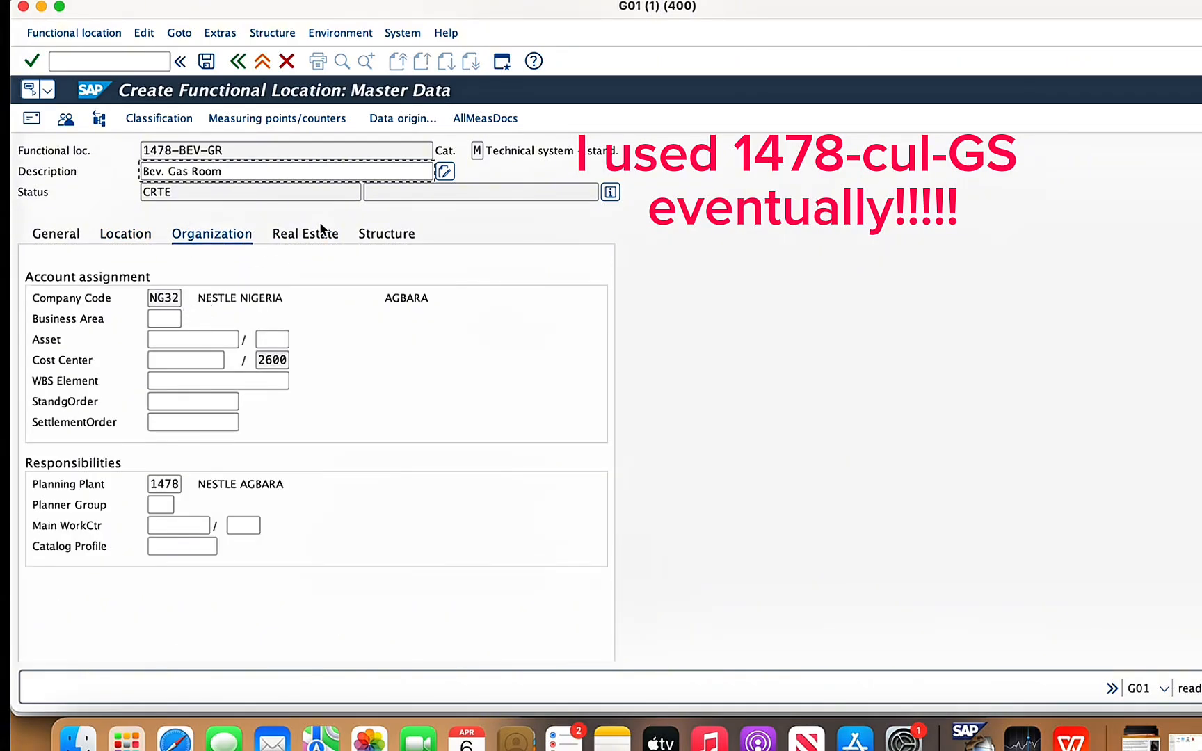
left_click(67, 236)
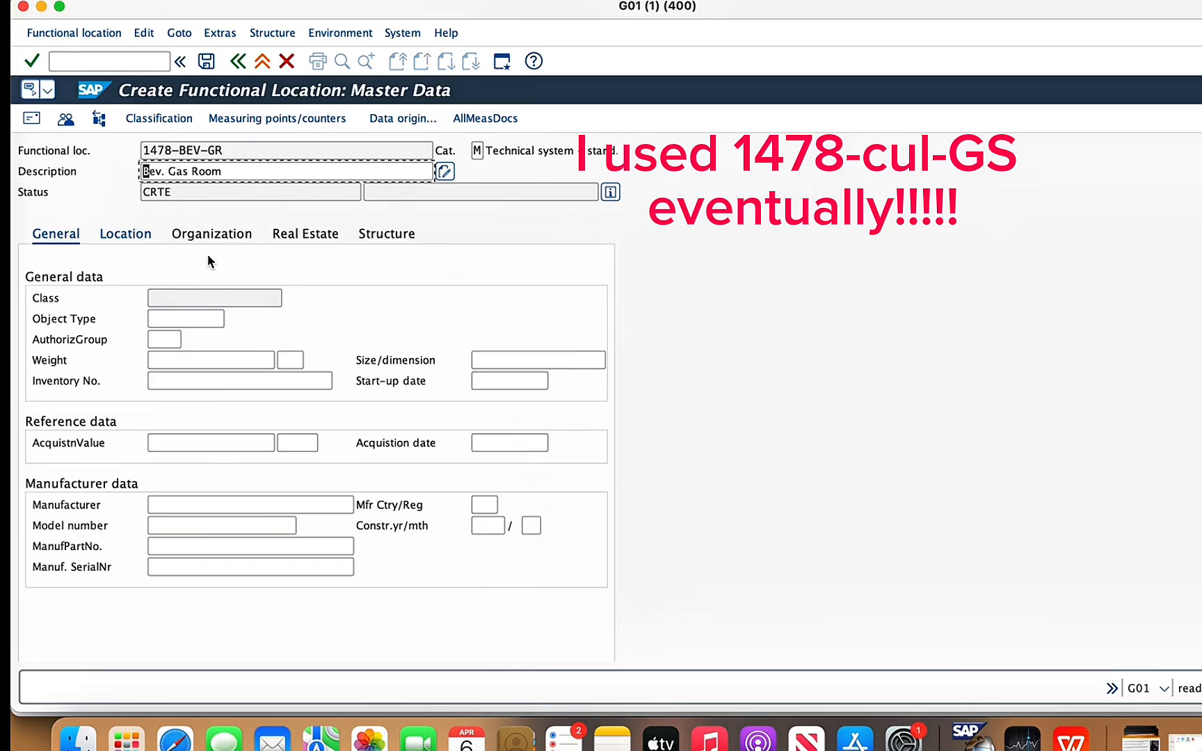
left_click(206, 62)
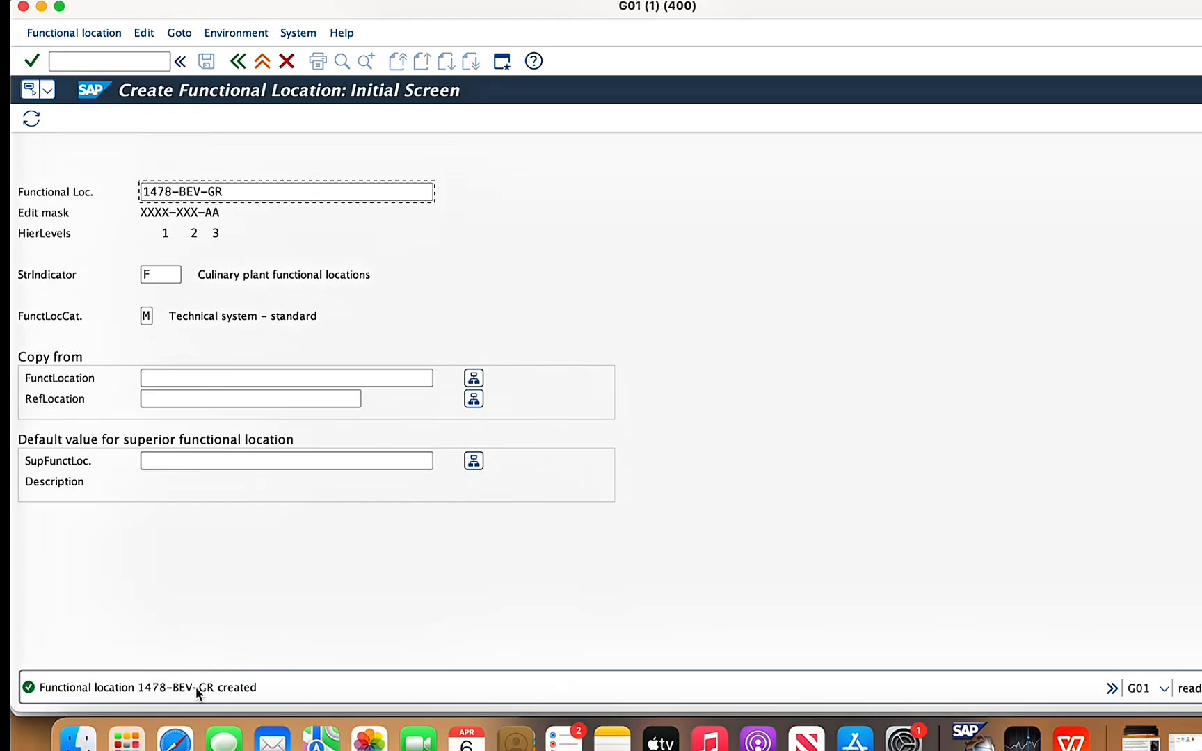
- Switch to the WPS Office presentation and view the Quick Asset Structure Assignment component list on slide 43
left_click(1072, 740)
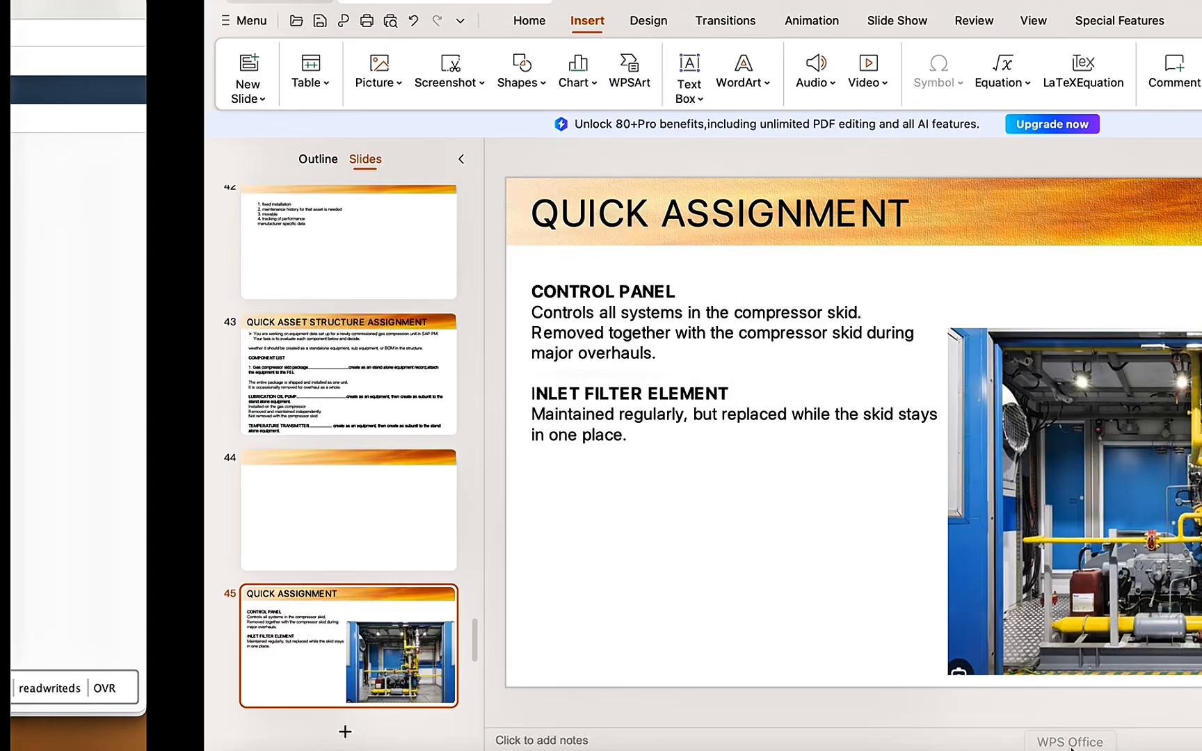
left_click(150, 391)
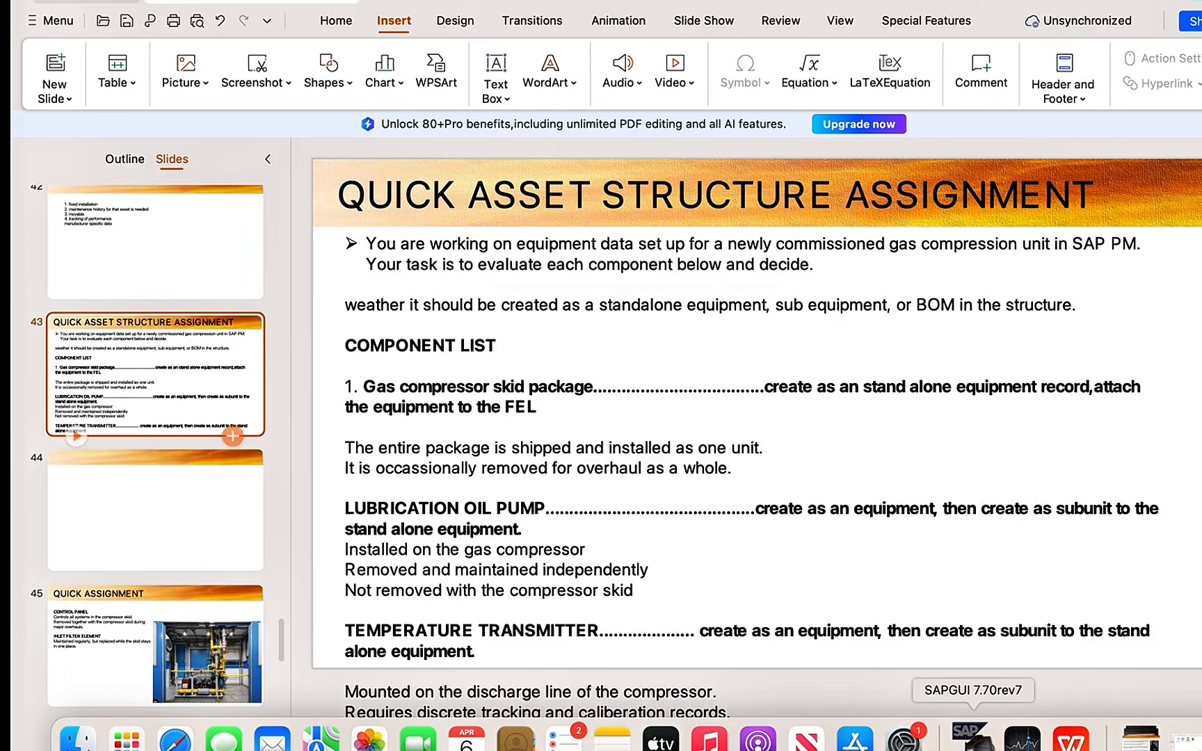
- Switch back to SAP, leave functional location creation and start a new equipment record of category M (Machines)
left_click(955, 739)
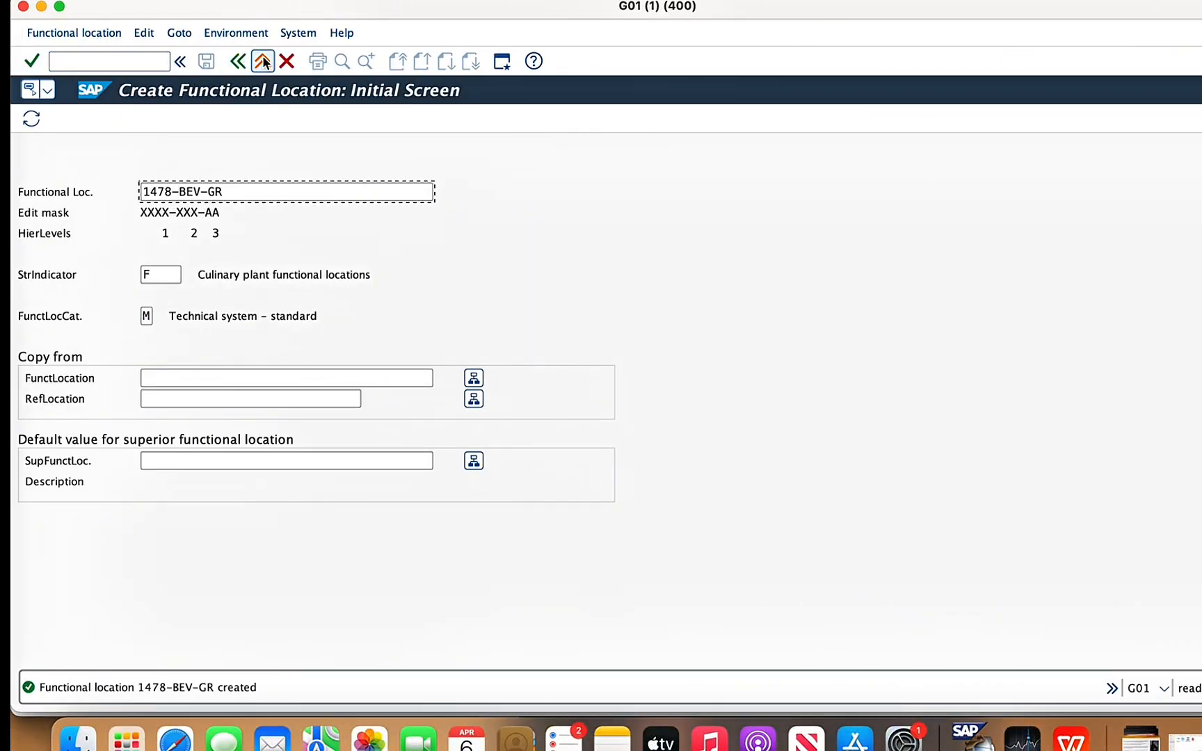
left_click(286, 61)
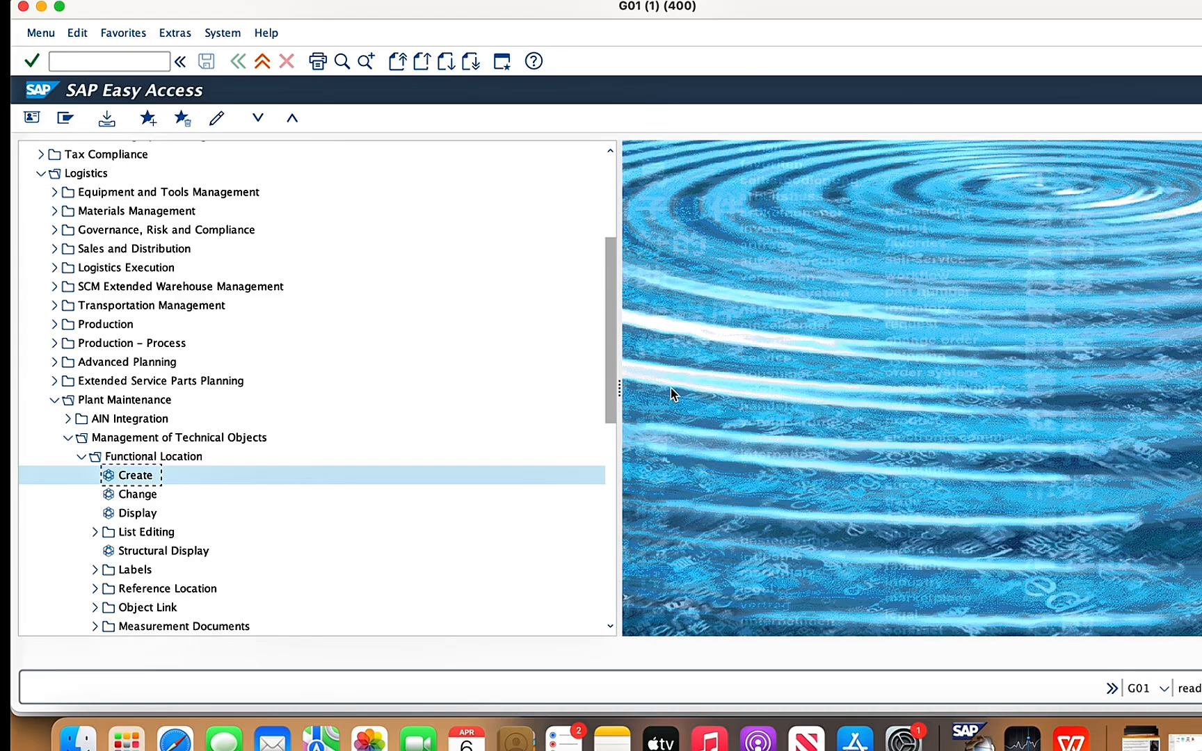
left_click_drag(612, 383, 611, 495)
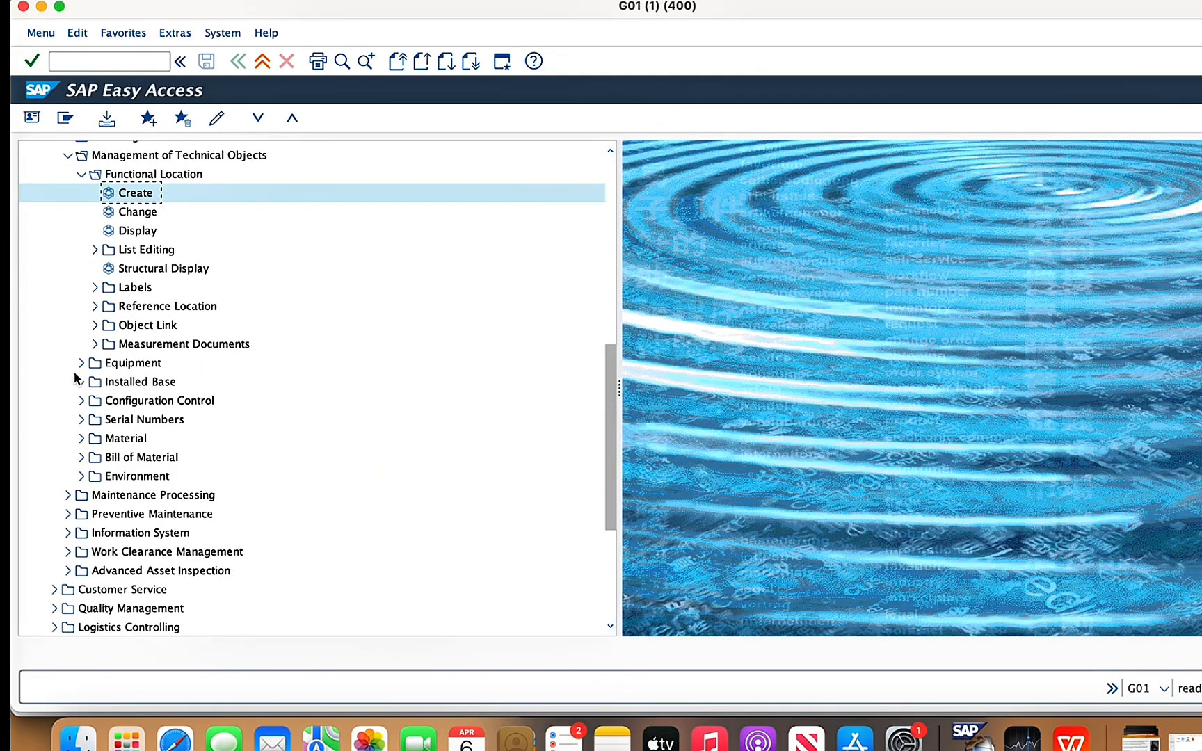
left_click(81, 363)
double_click(139, 382)
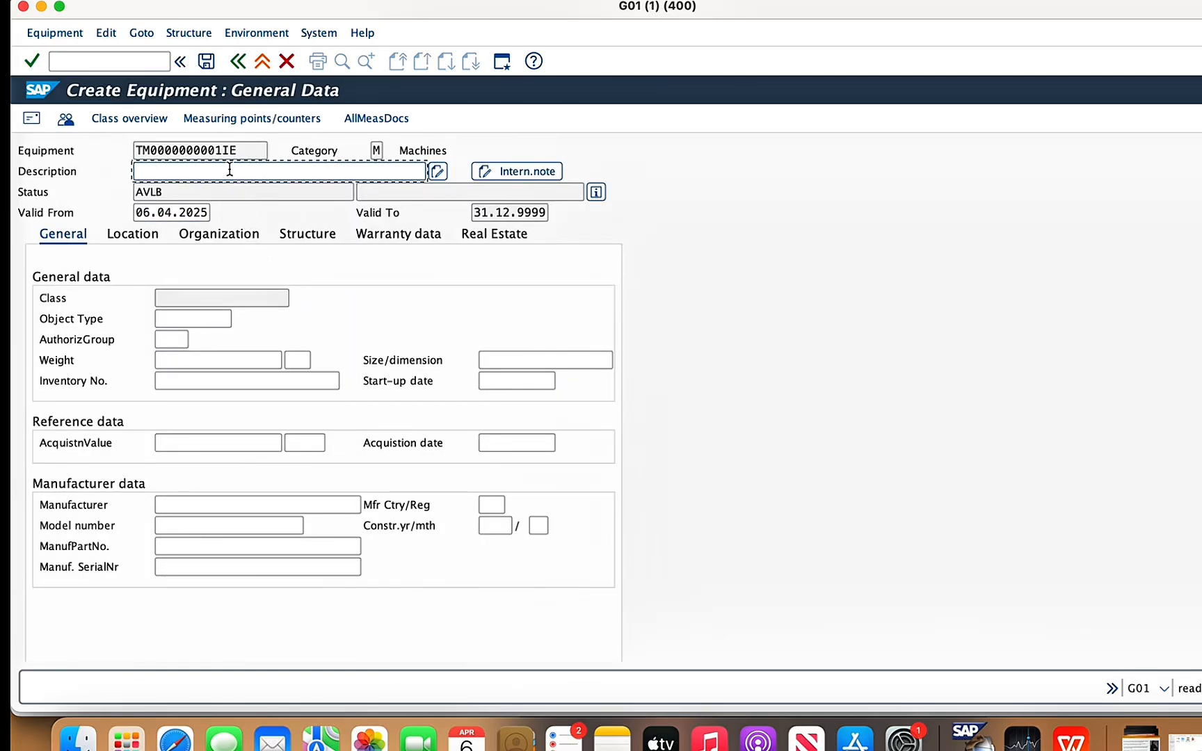
- Enter "Gas compression skid 2" as the equipment description
type("Ga")
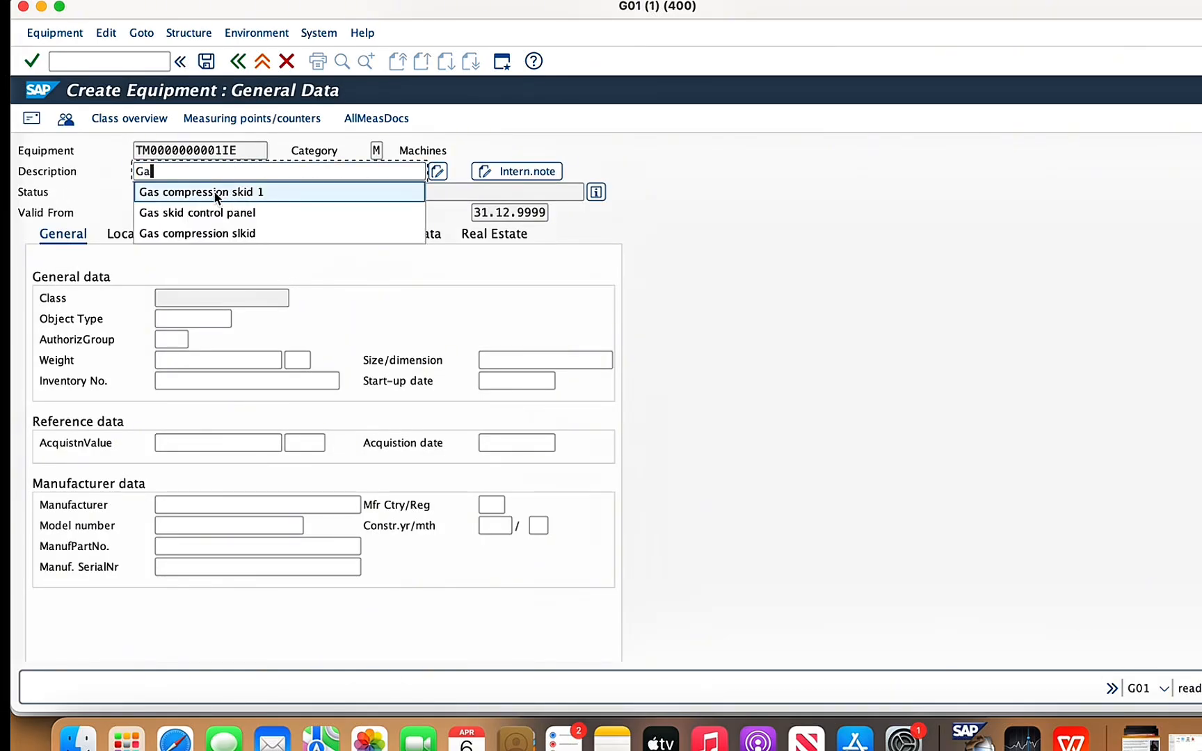
left_click(210, 189)
key("BackSpace")
type("2")
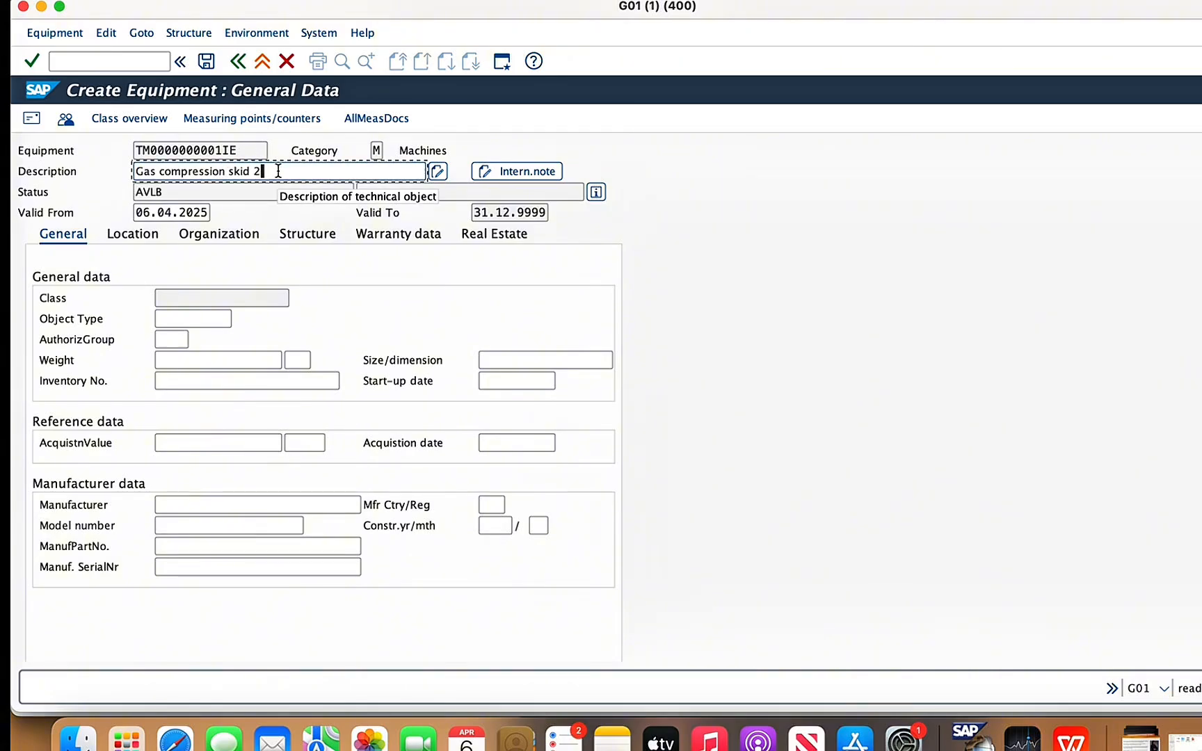
- Set the skid's maintenance plant to 1478 and its room to GAS ROOM in the location data
left_click(149, 235)
left_click(168, 299)
type("1")
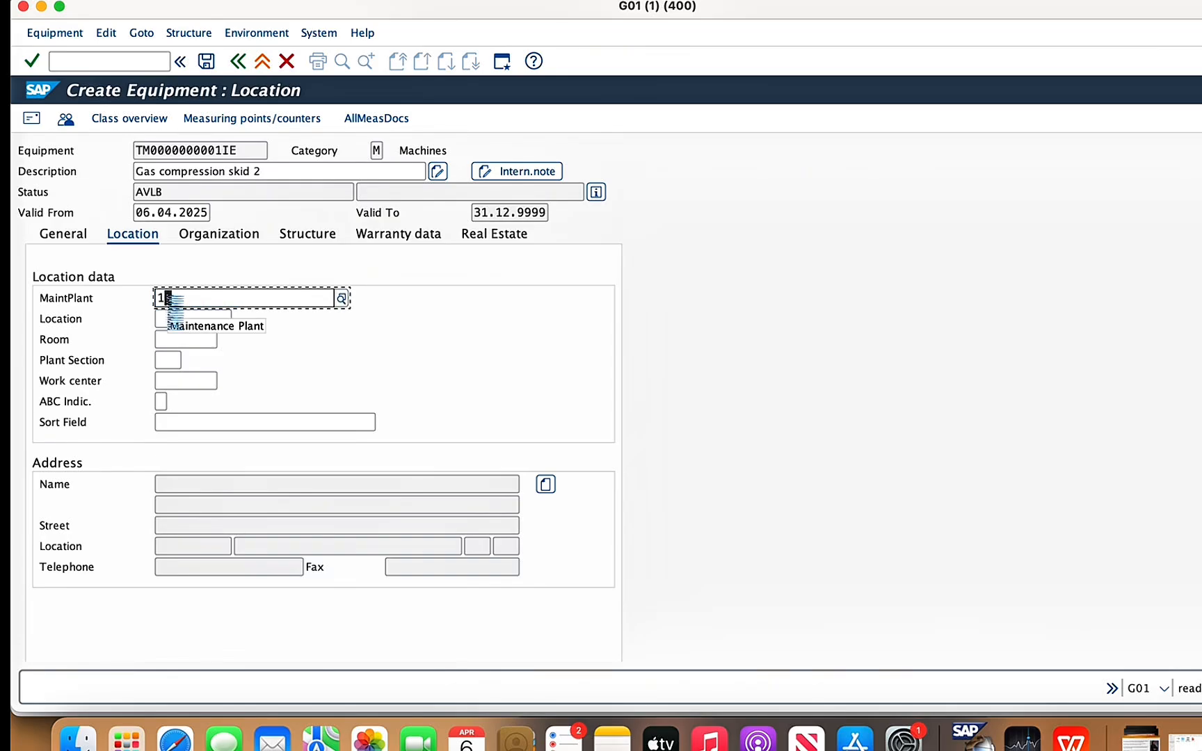
type("478")
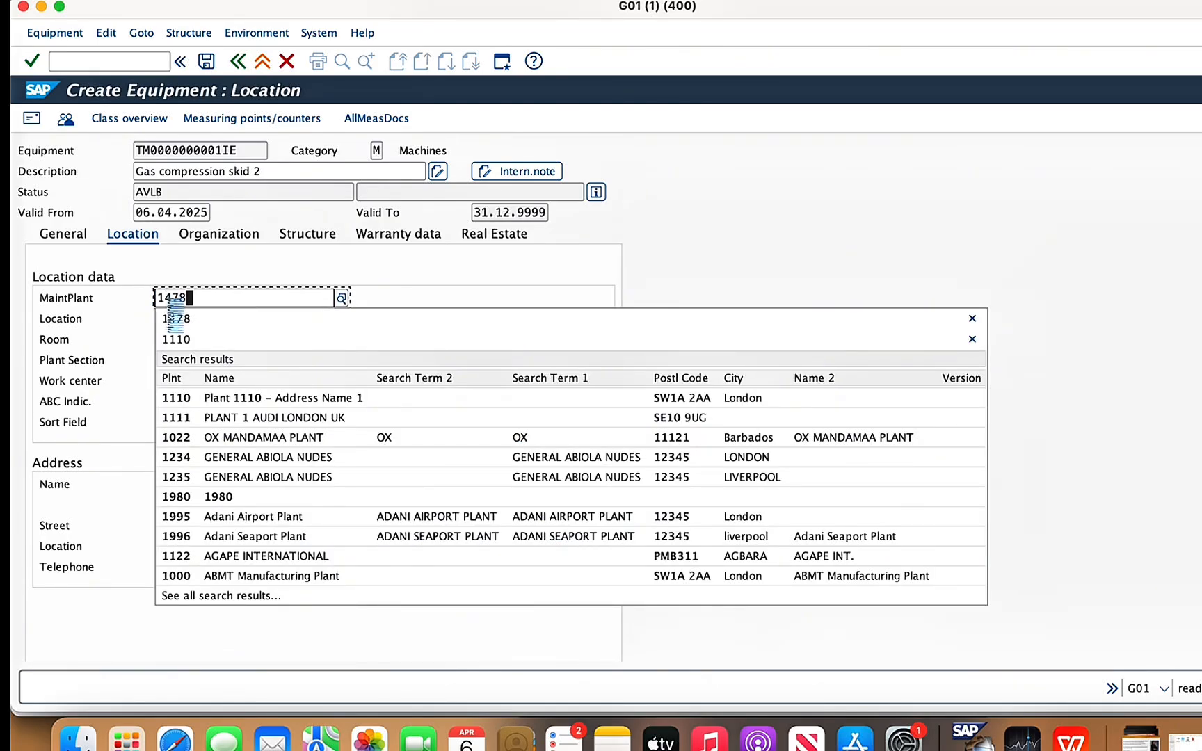
left_click(179, 340)
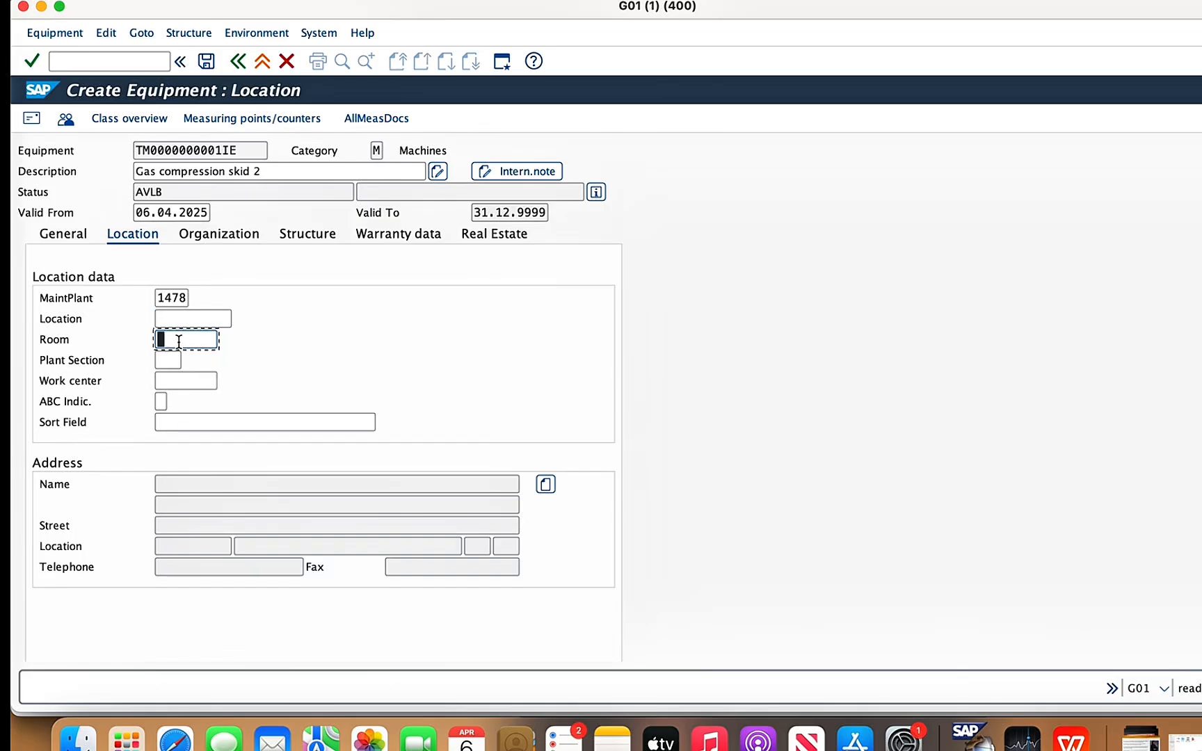
type("G")
left_click(180, 357)
left_click(183, 320)
left_click(239, 318)
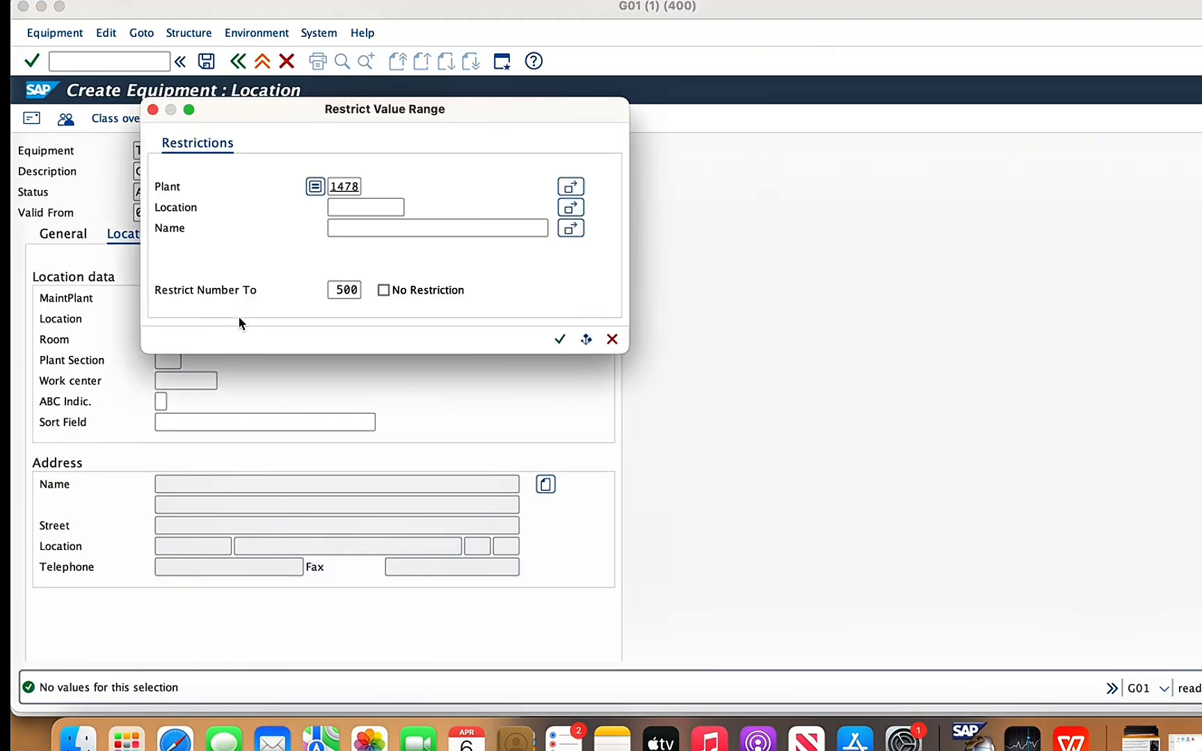
left_click(613, 339)
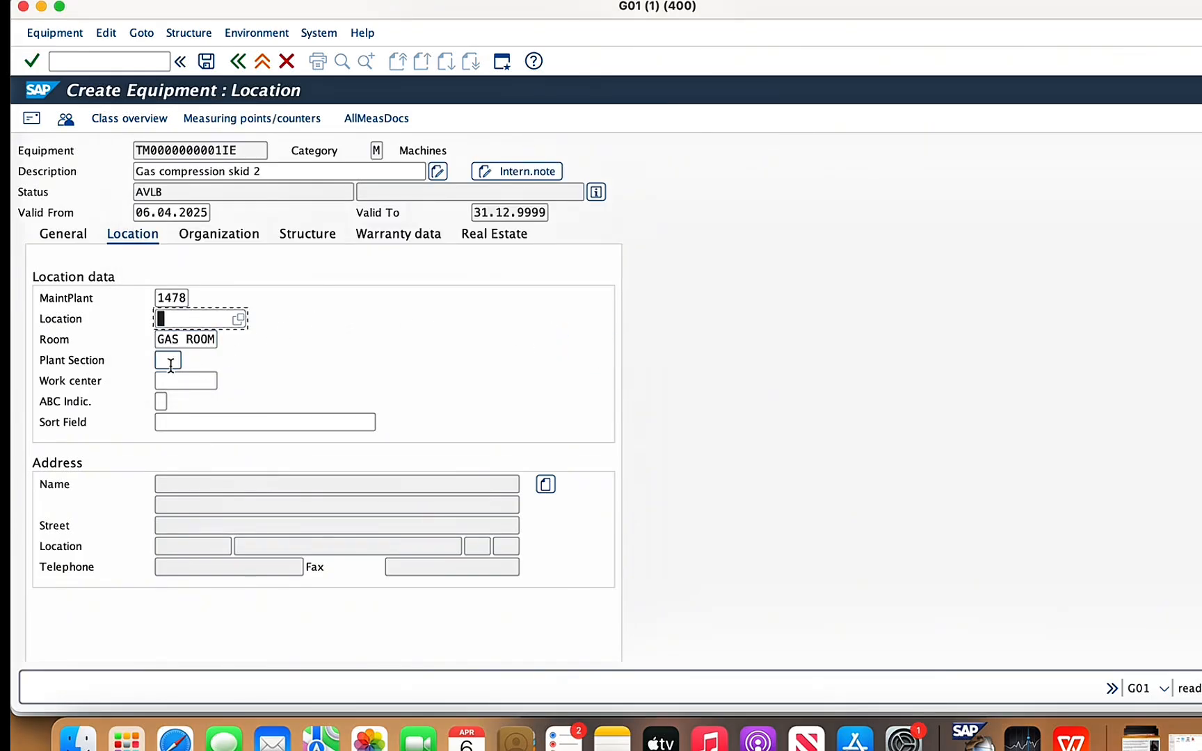
- Assign plant section BEV and work center 1478ecu1 to the gas compression skid
left_click(170, 362)
left_click(188, 361)
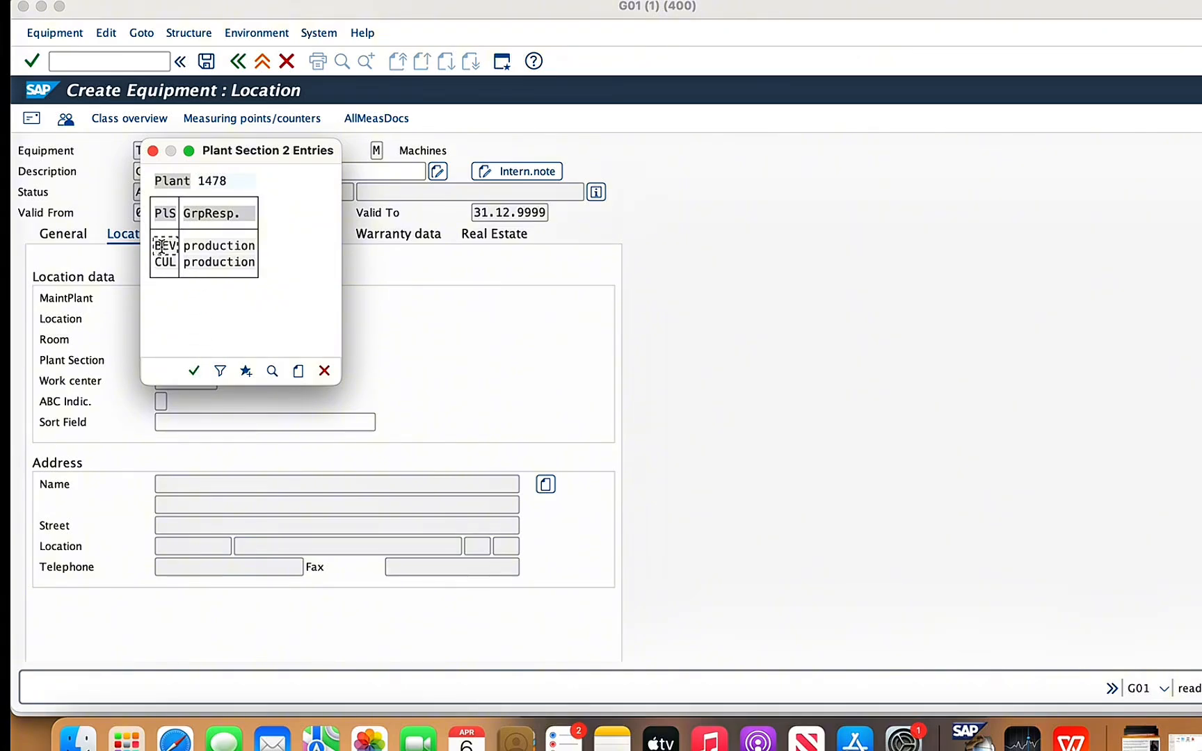
double_click(161, 246)
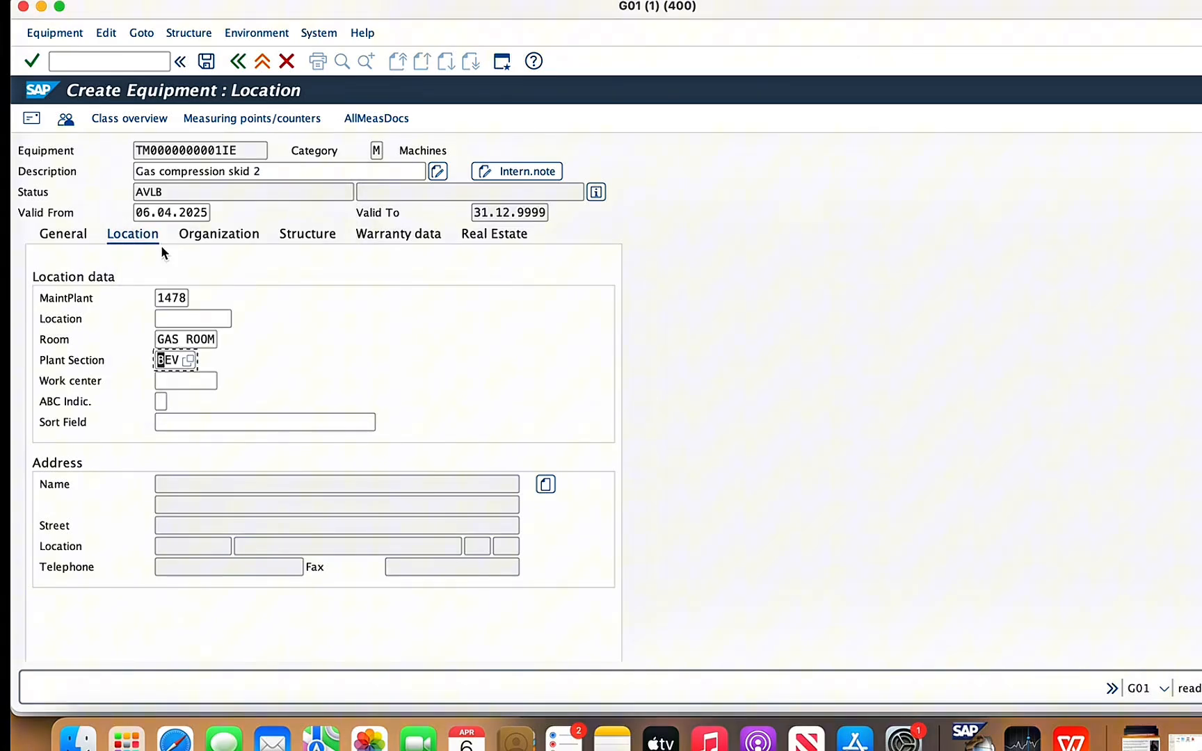
left_click(169, 382)
type("14")
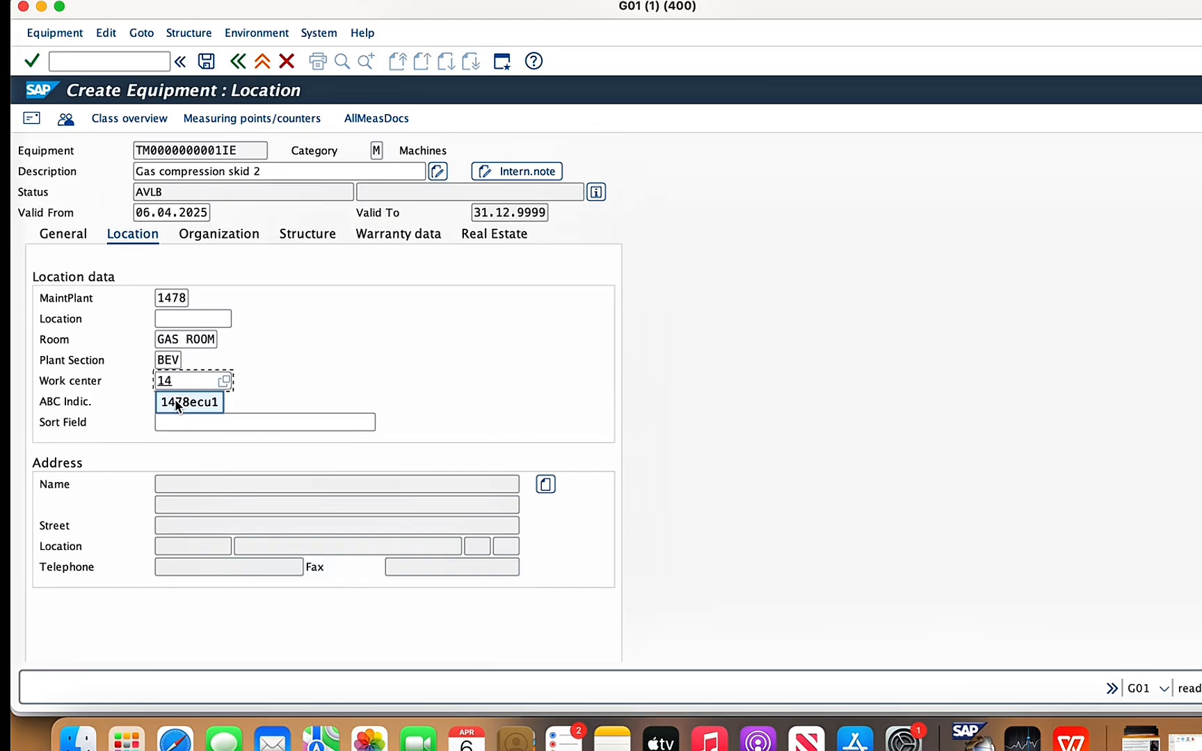
left_click(175, 402)
- Set the skid's ABC indicator to A, check its organization data and save the equipment record
type("A")
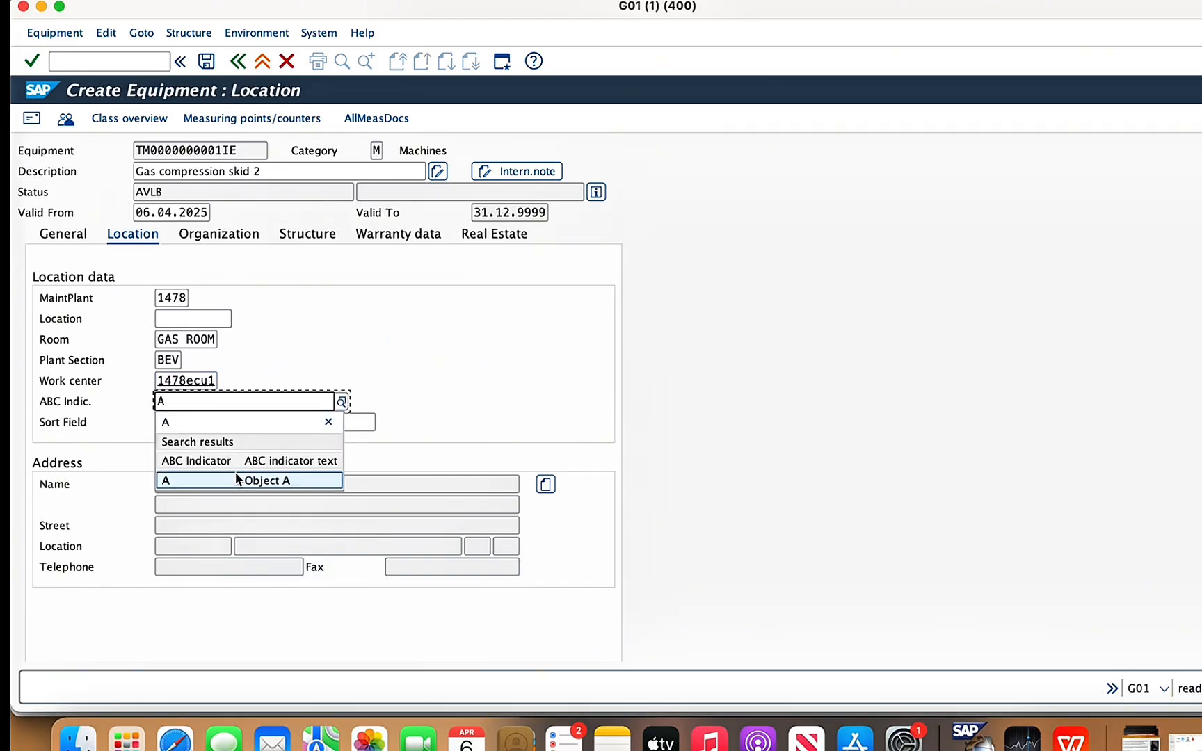
left_click(237, 480)
left_click(211, 236)
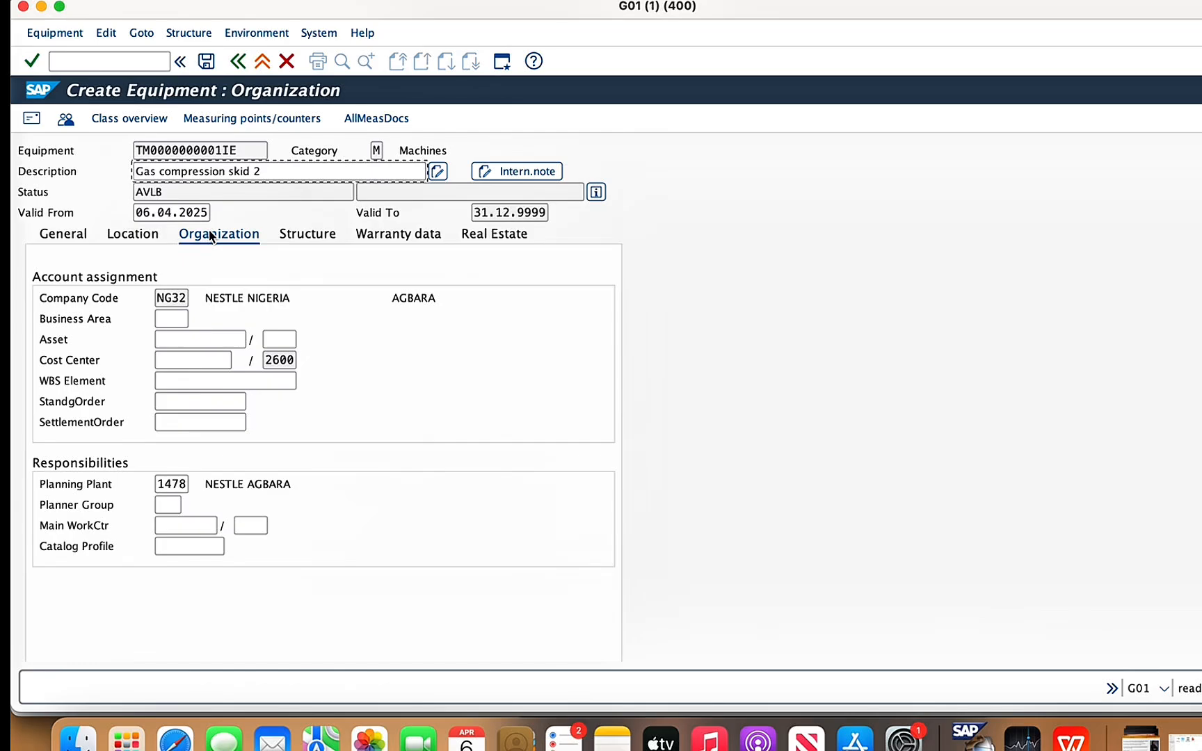
left_click(206, 61)
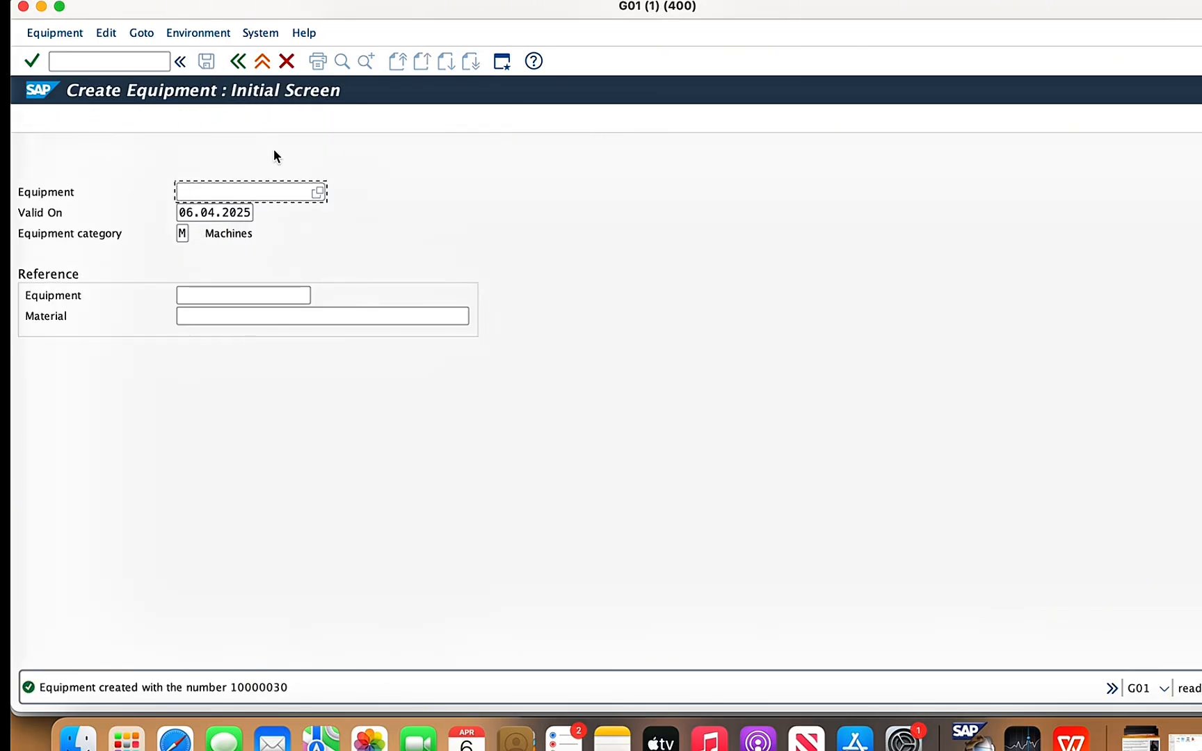
- Check the component list in the WPS Office presentation, return to SAP and start another equipment record of category M
left_click(1071, 738)
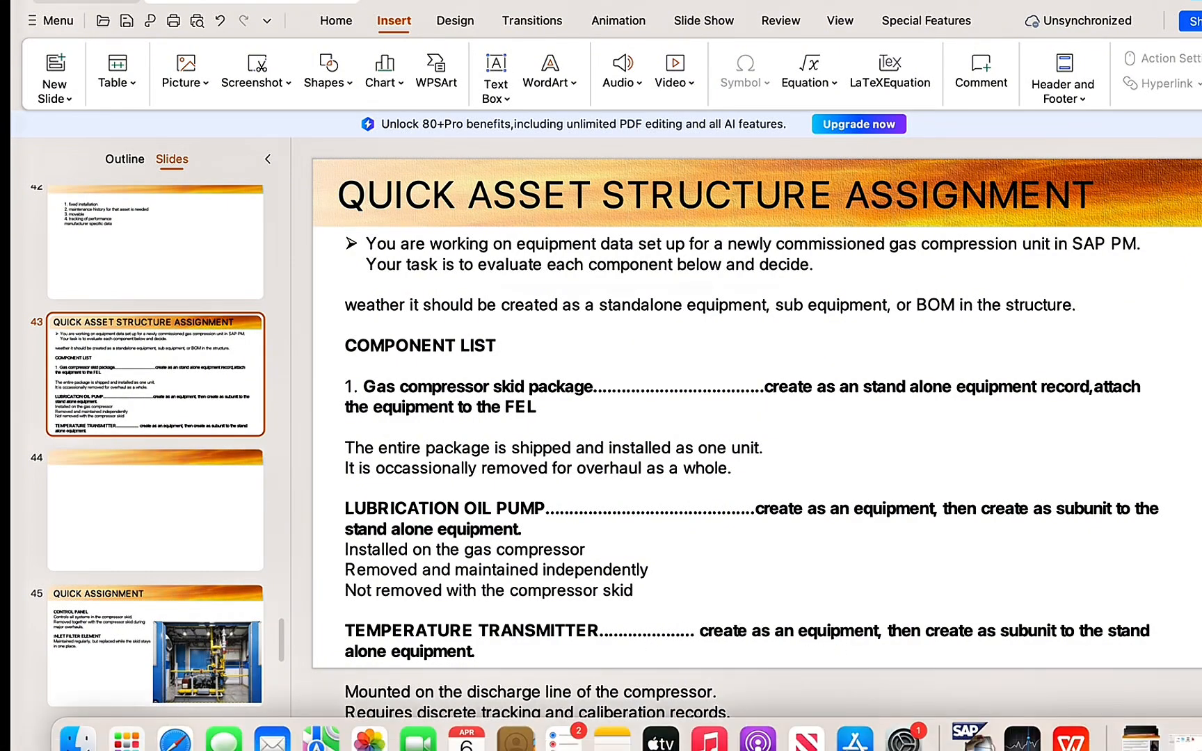
left_click(967, 736)
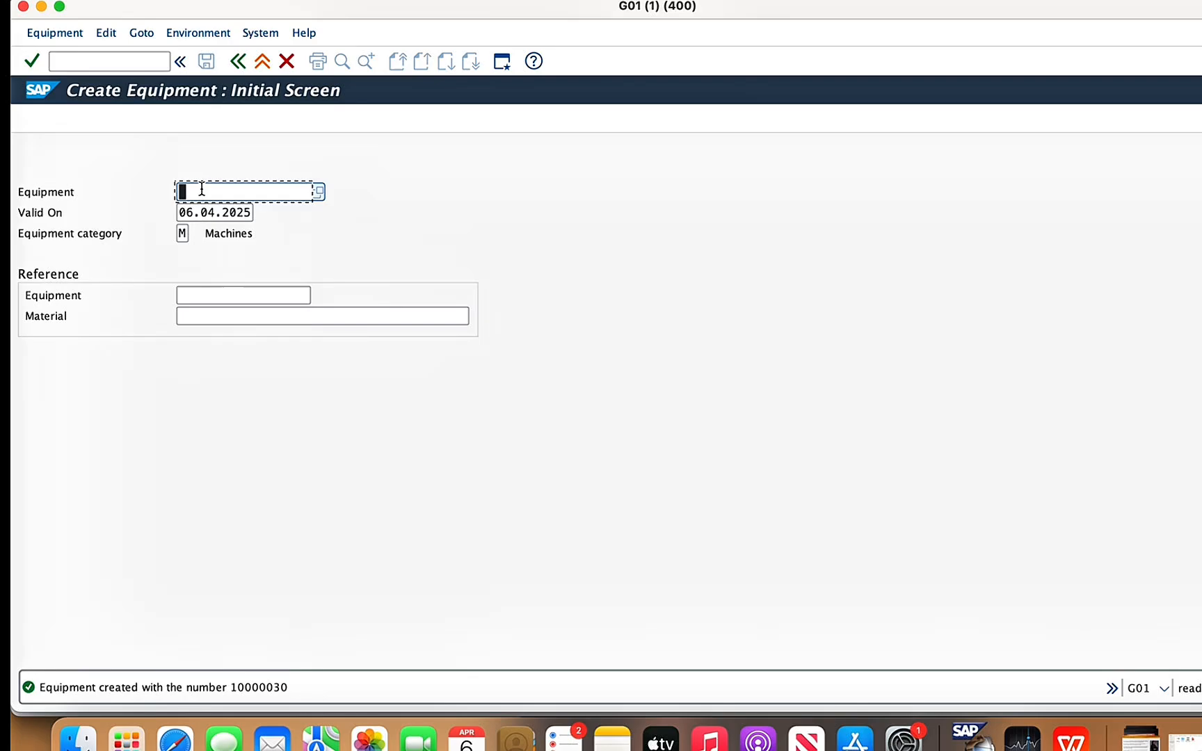
key("Return")
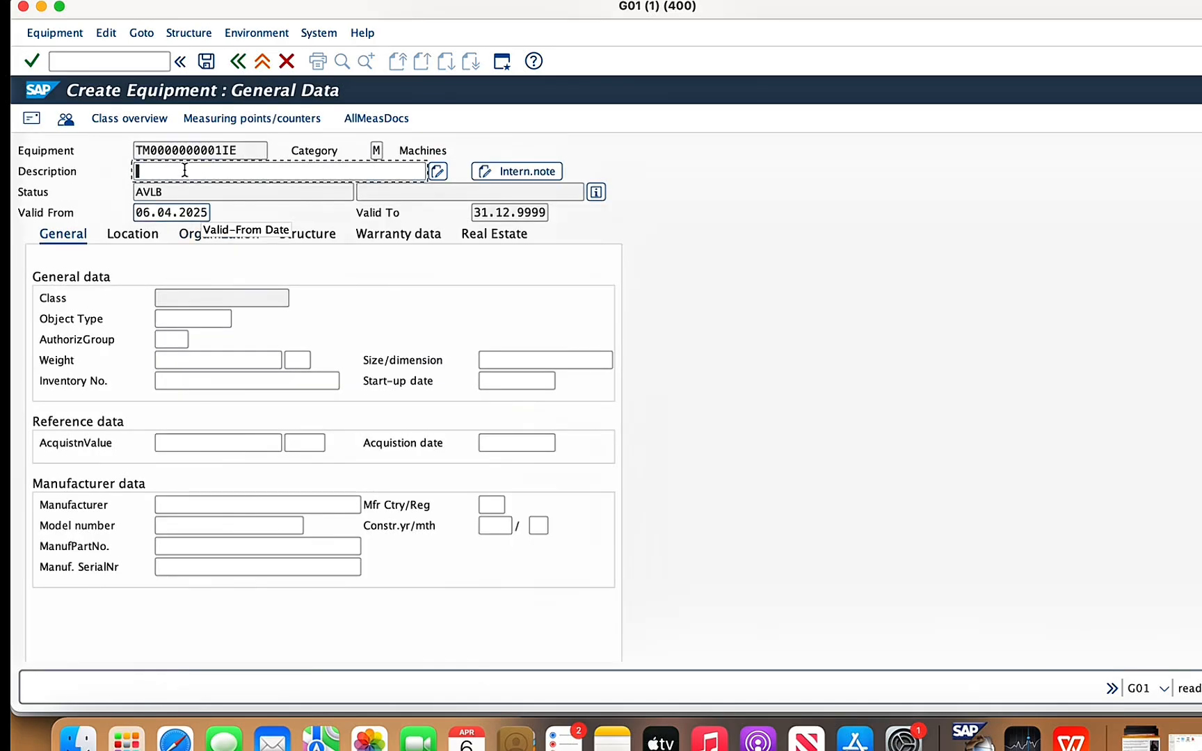
- Enter "Temperature transmitter 2" as the new equipment's description
type("te")
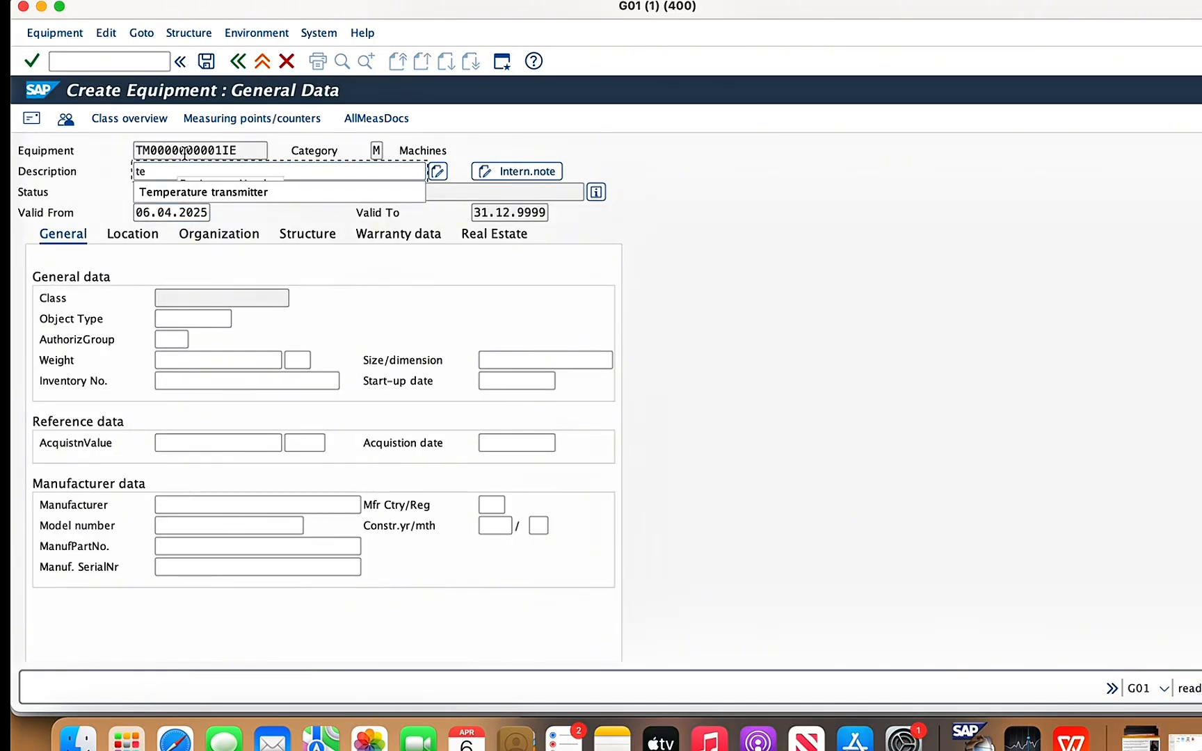
left_click(187, 191)
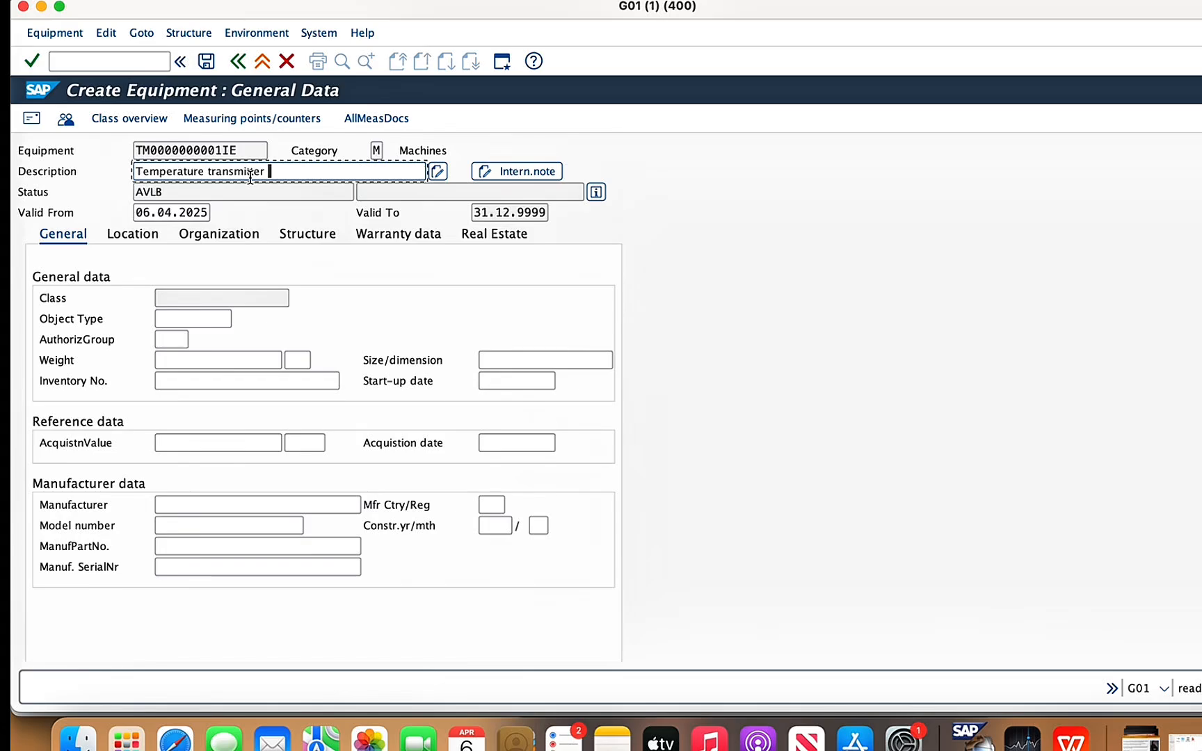
type("2")
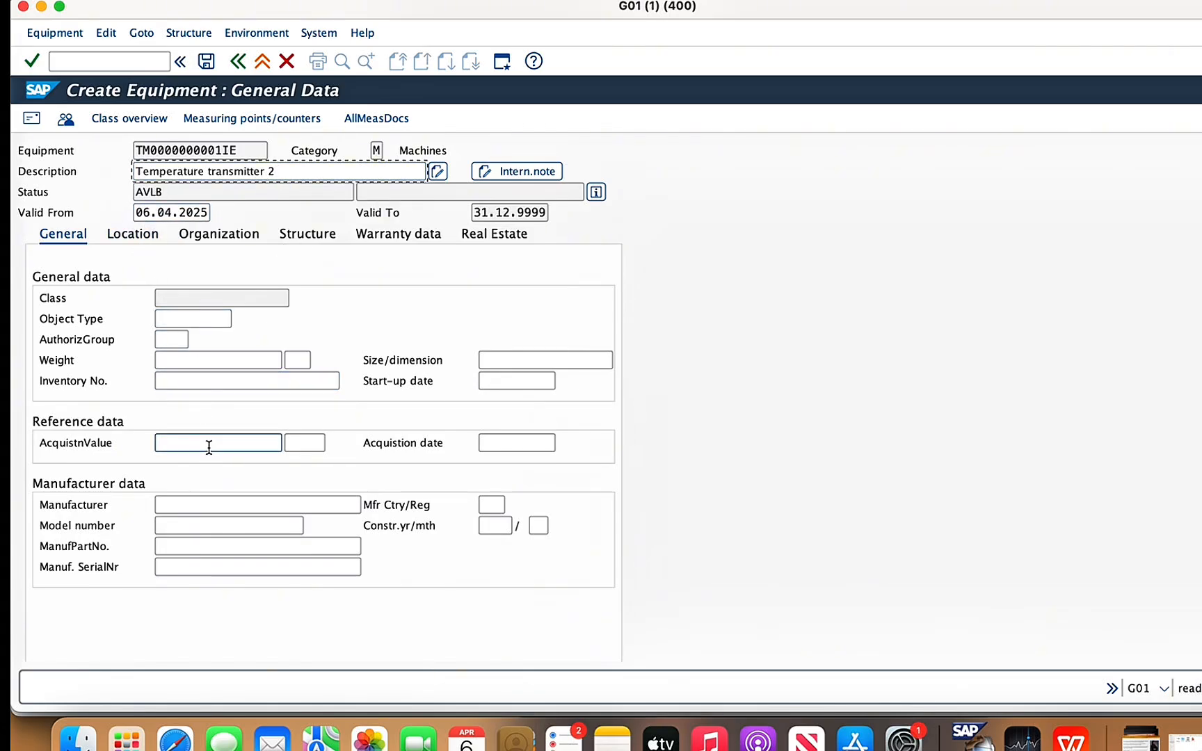
- Set the temperature transmitter's maintenance plant to 1478 and its room to GAS ROOM
left_click(133, 235)
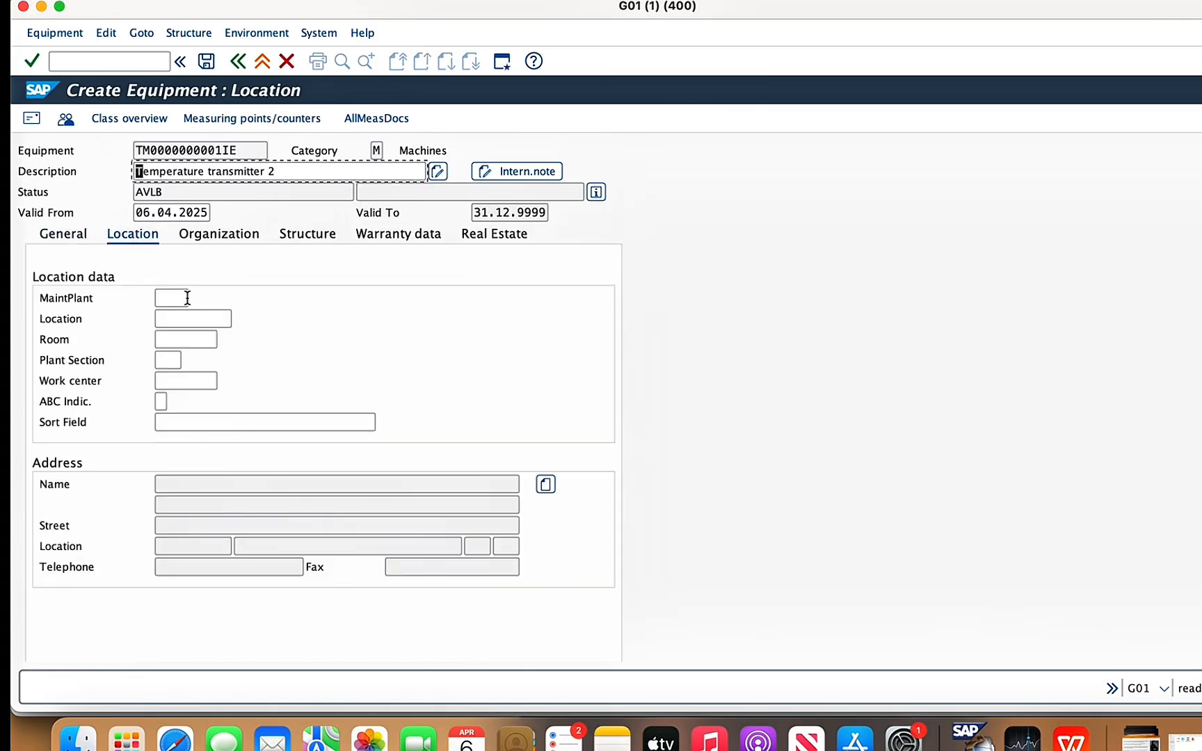
left_click(176, 298)
type("1478")
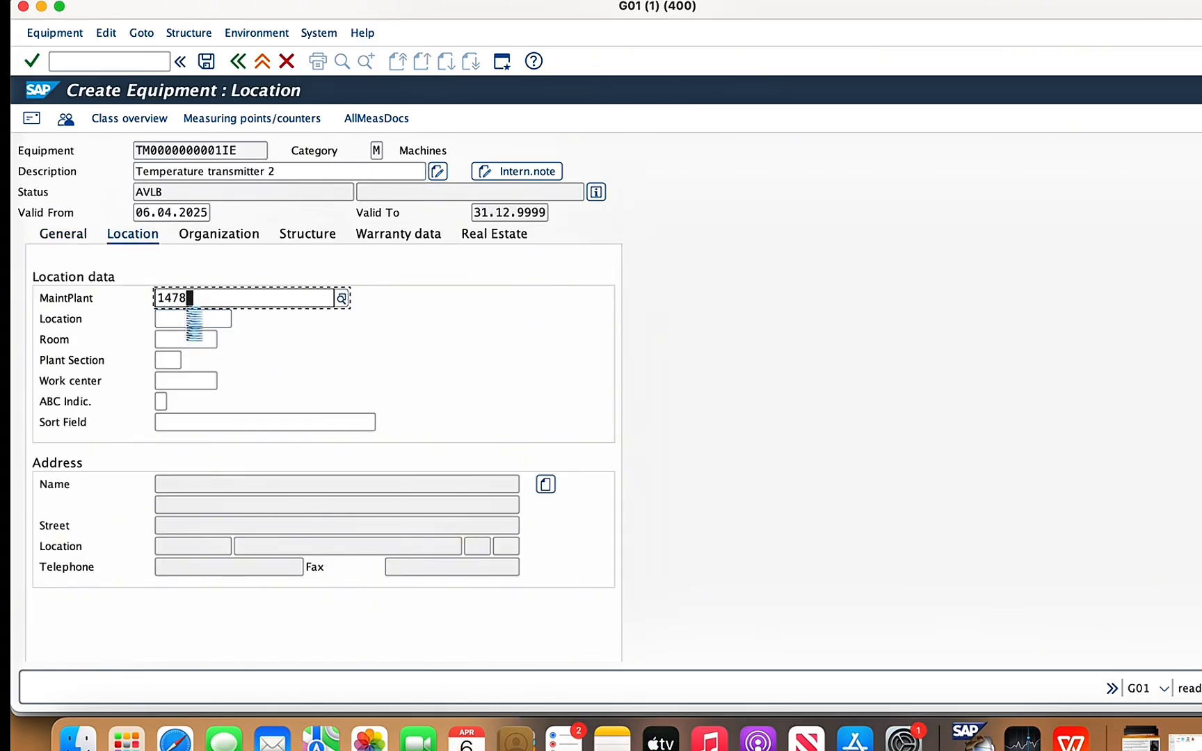
left_click(174, 339)
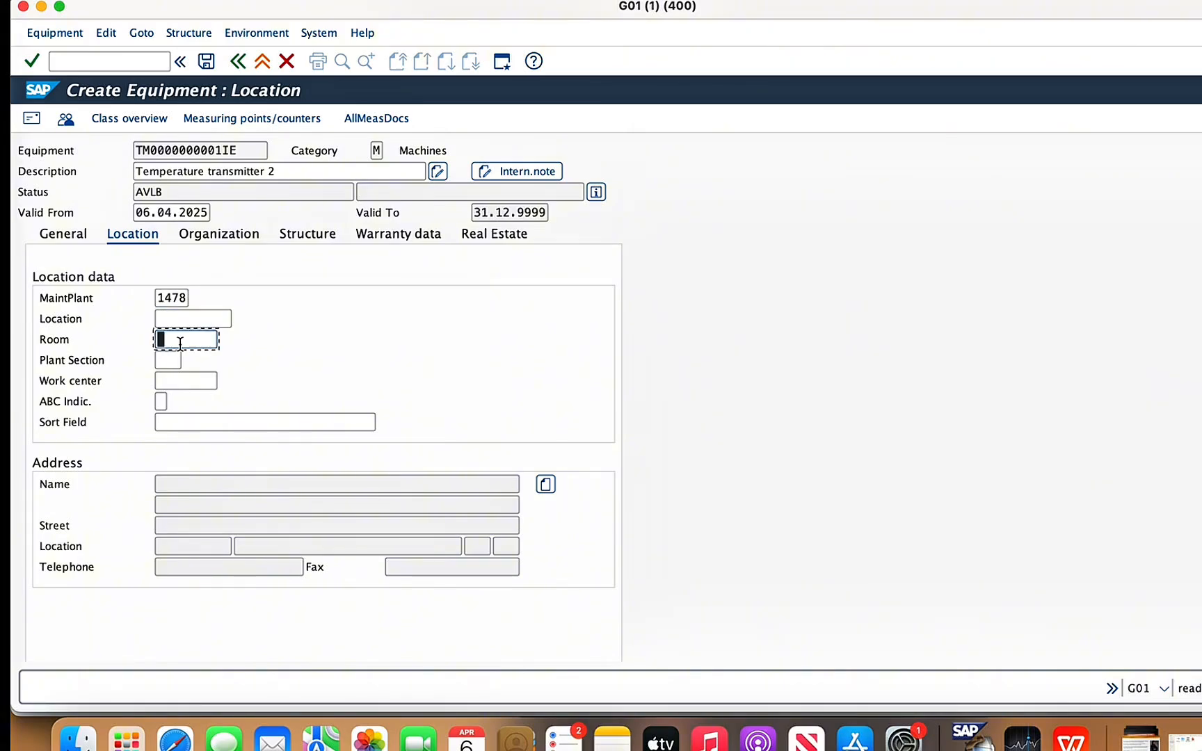
type("g")
left_click(187, 363)
- Assign plant section BEV and work center 1478ecu1 to the temperature transmitter
left_click(187, 362)
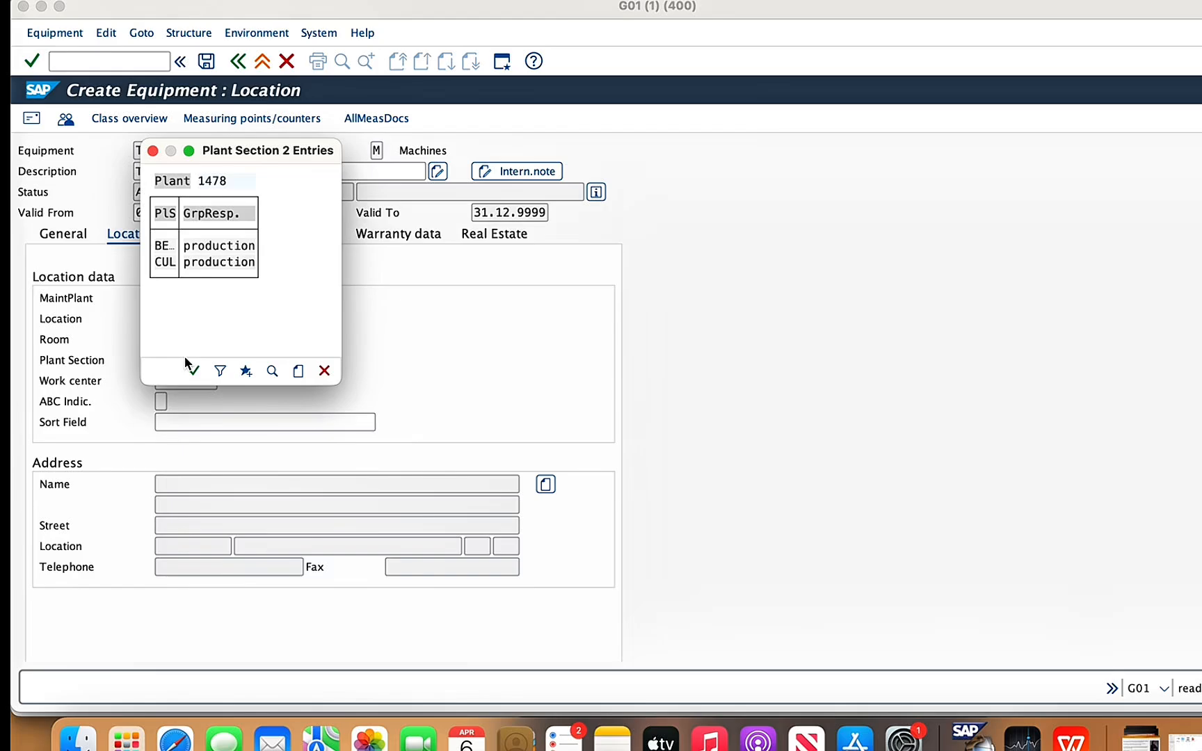
double_click(169, 245)
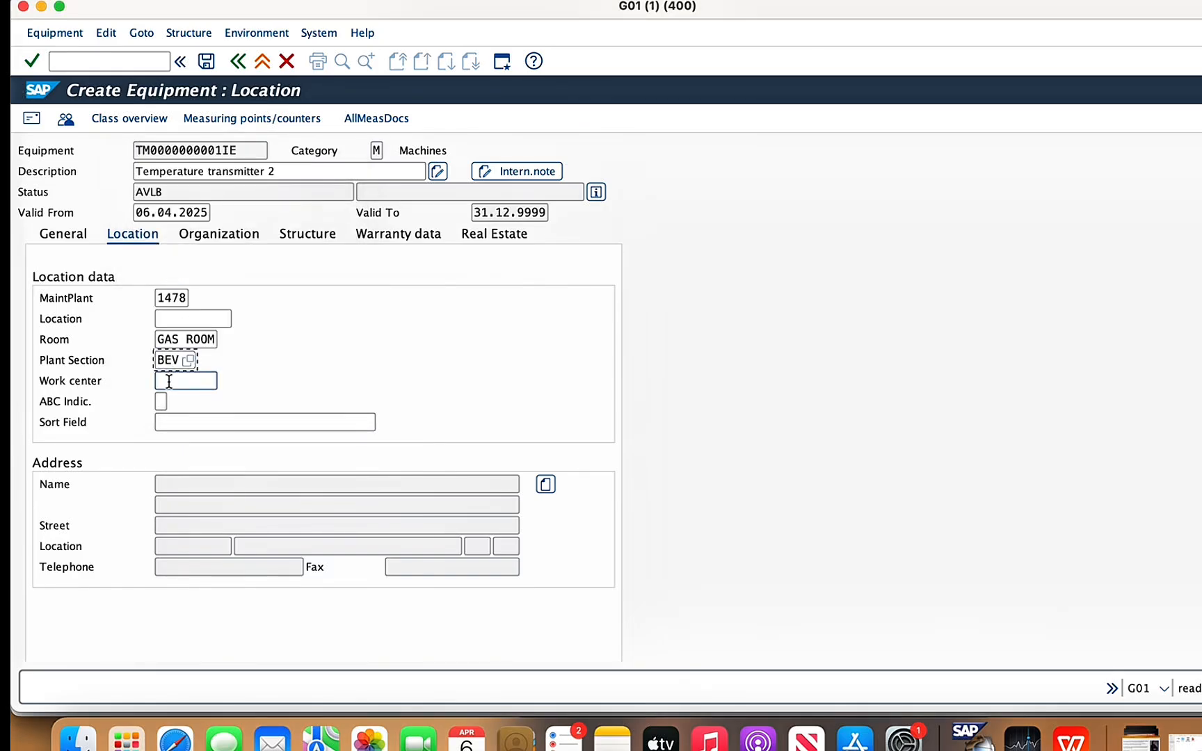
type("14")
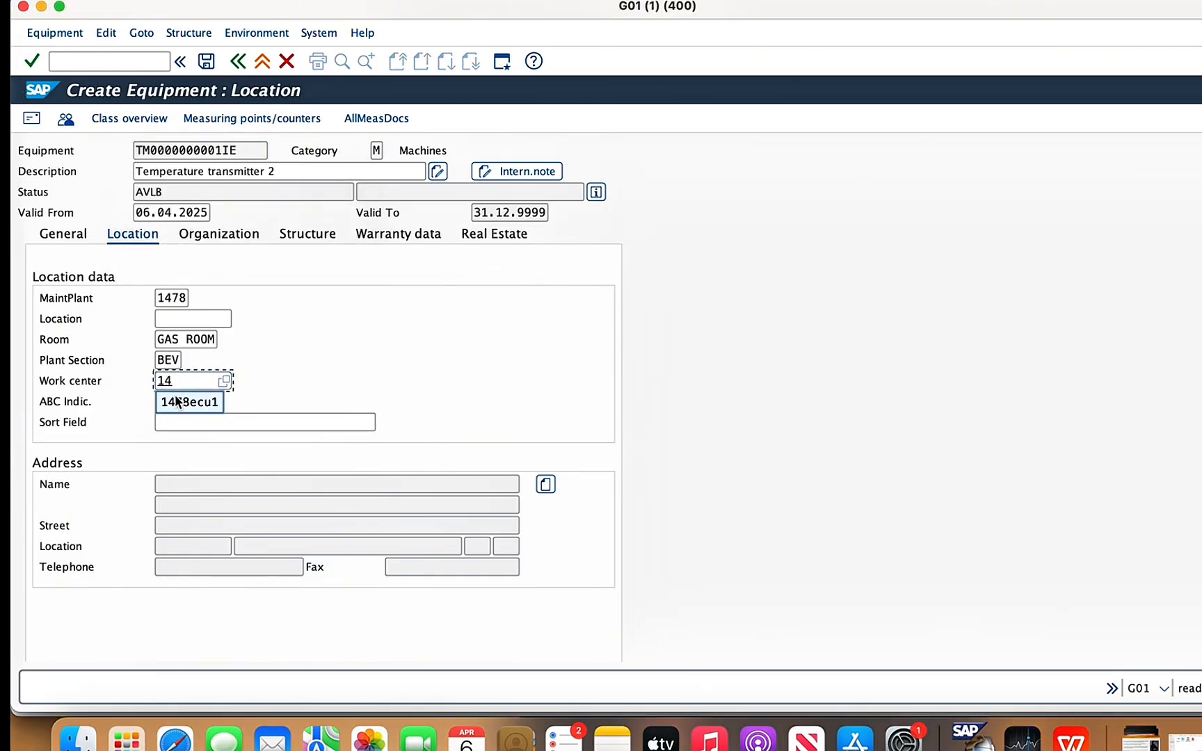
left_click(177, 400)
- Assign planner group 021 (beverage) in the transmitter's organization data and save the equipment record
left_click(227, 238)
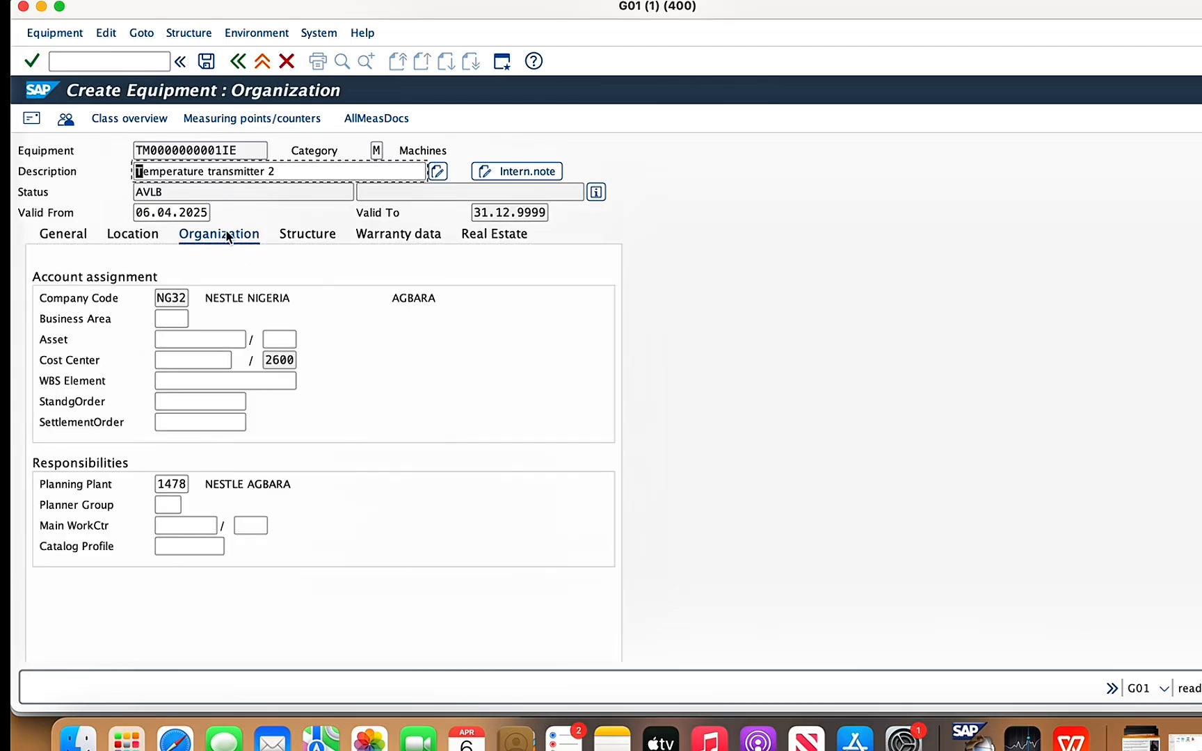
left_click(172, 507)
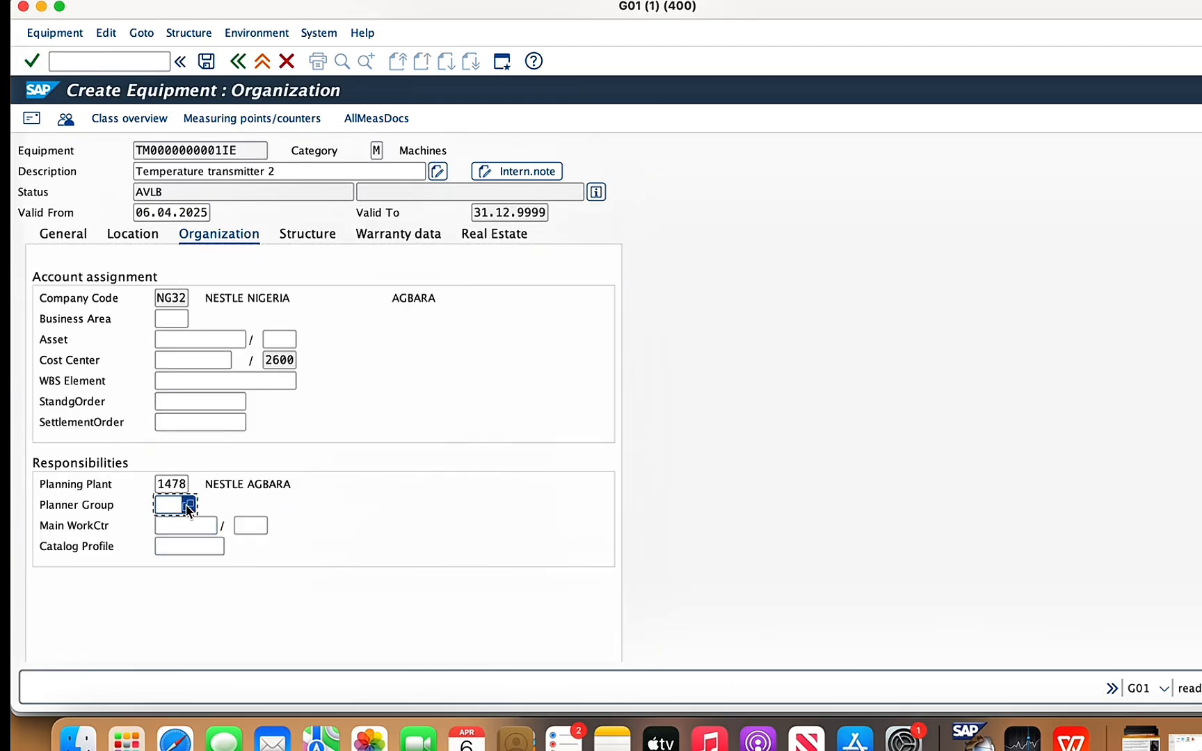
left_click(190, 514)
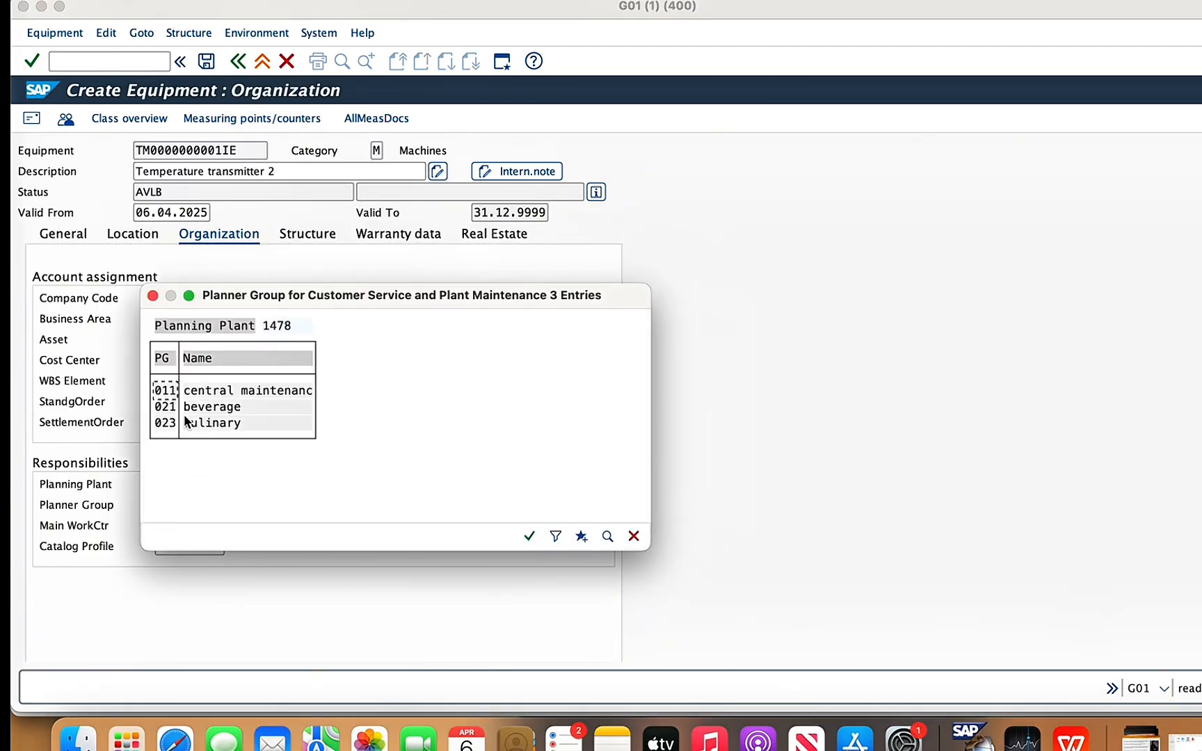
double_click(171, 409)
left_click(179, 527)
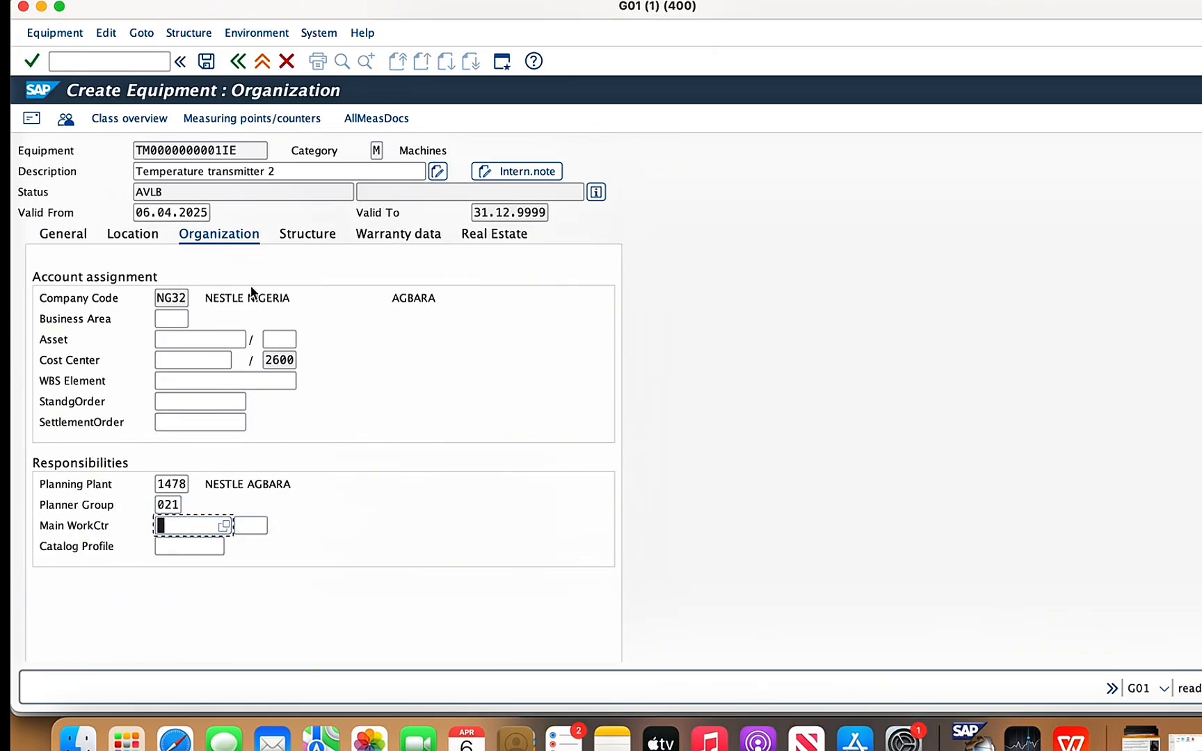
left_click(206, 61)
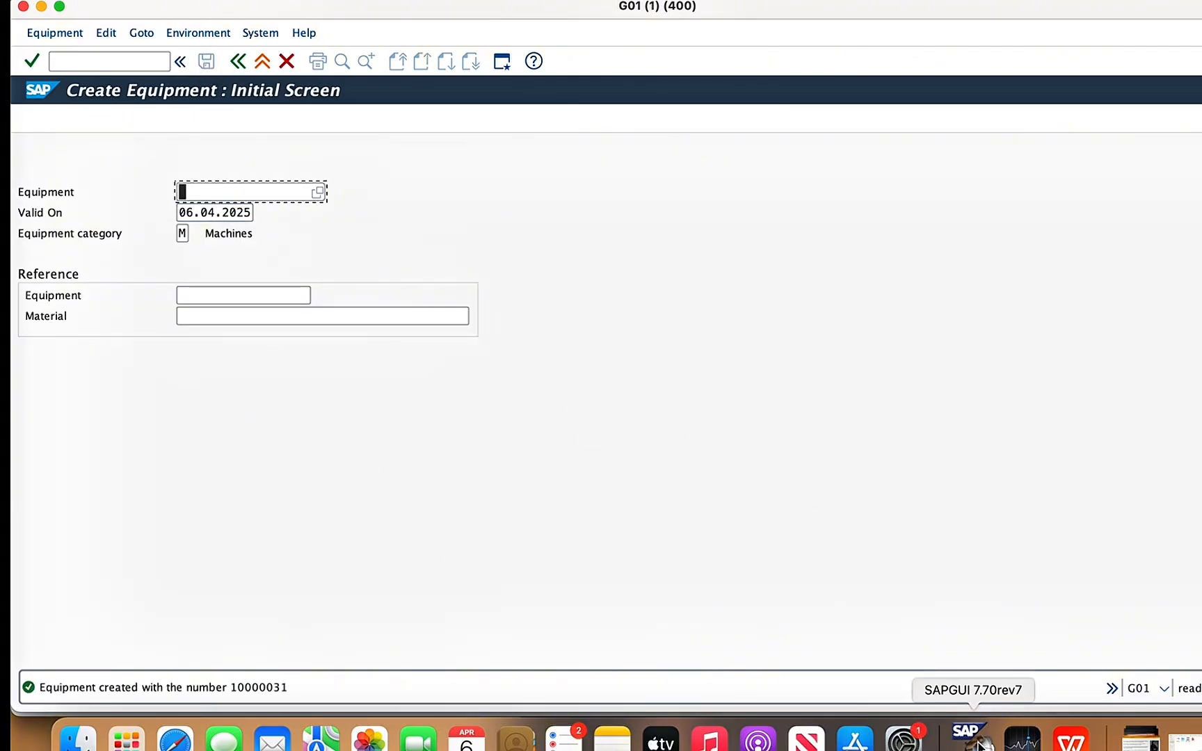
- Switch to the WPS Office presentation and view the component list for the next component
left_click(1070, 739)
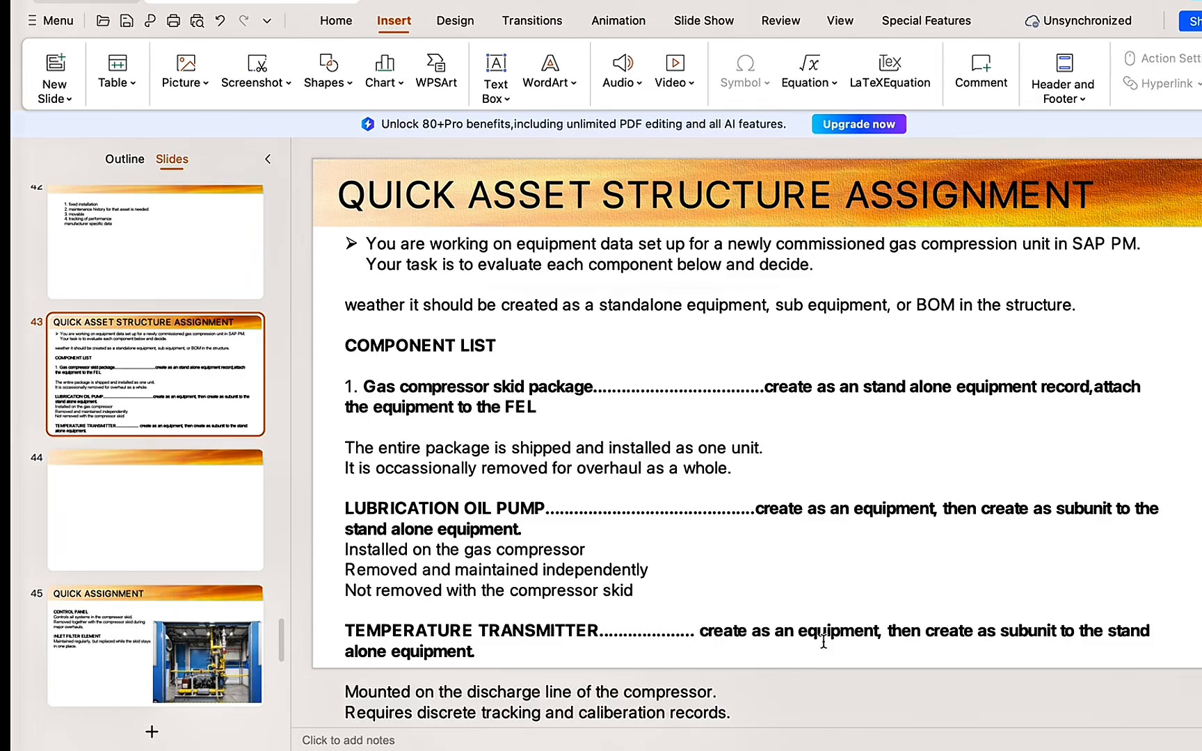
- Read the next component on presentation slide 45, then return to SAP and start a machine equipment record described as "control panel"
left_click(80, 633)
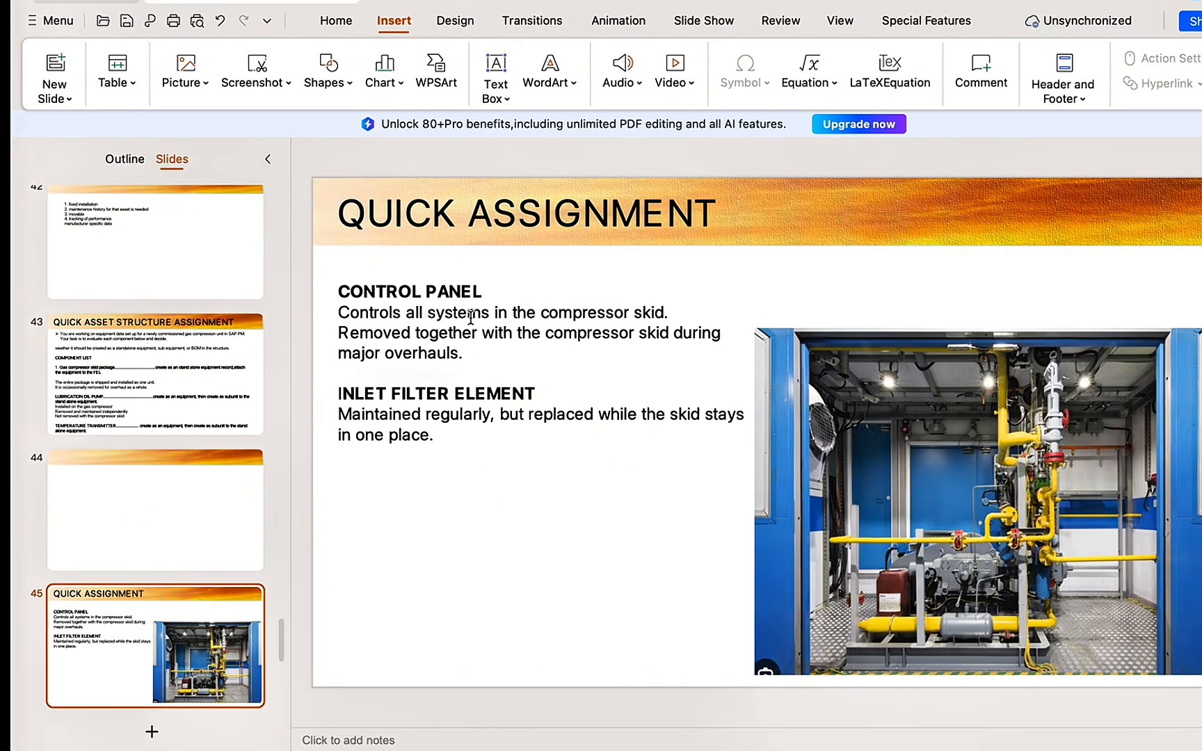
mouse_move(854, 743)
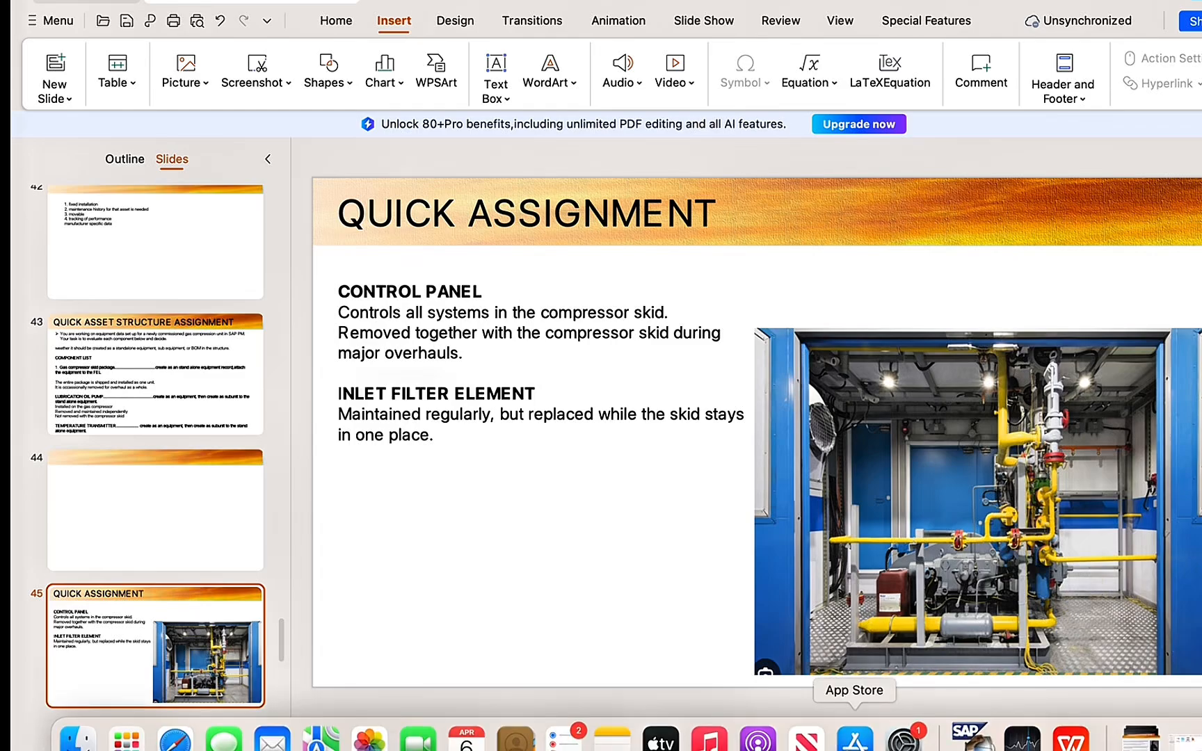
left_click(965, 743)
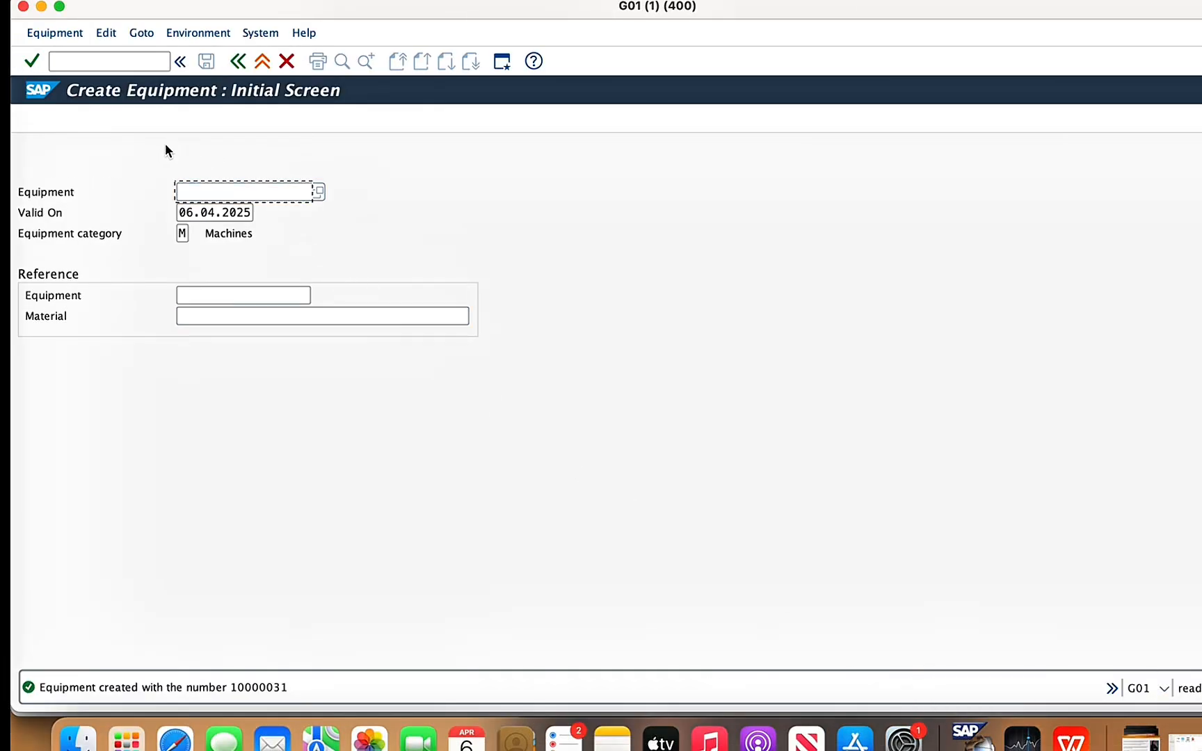
key("Return")
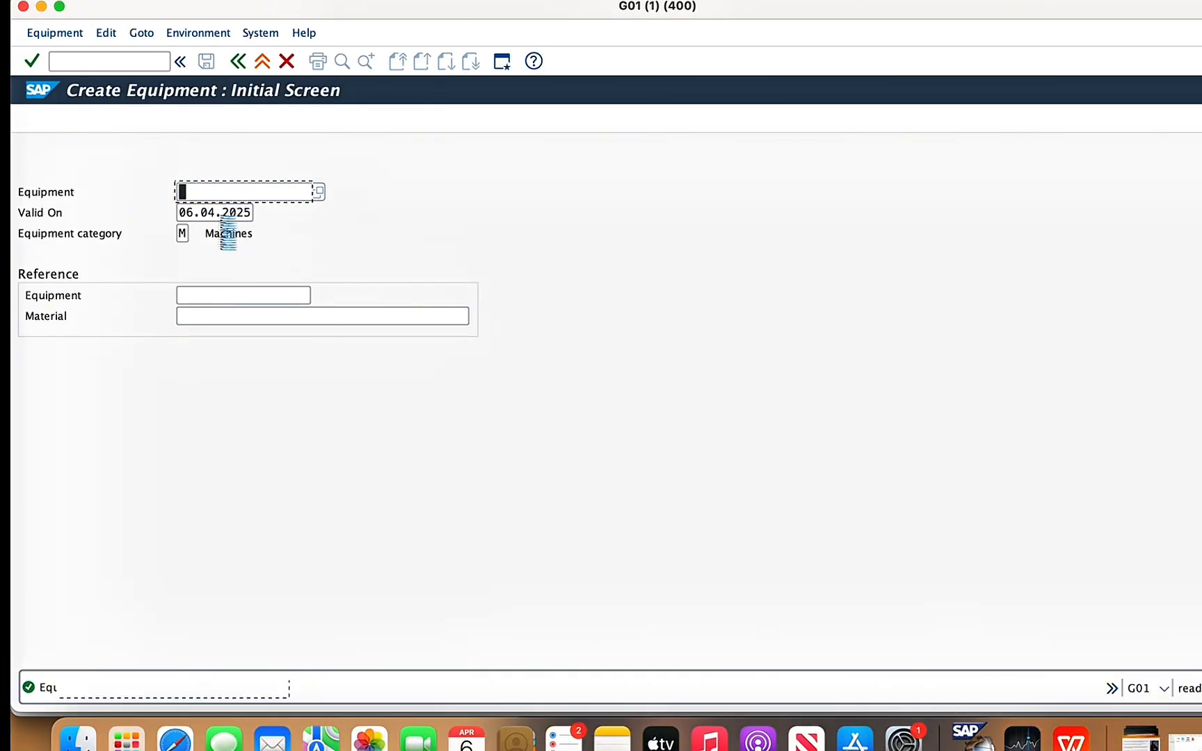
type("co")
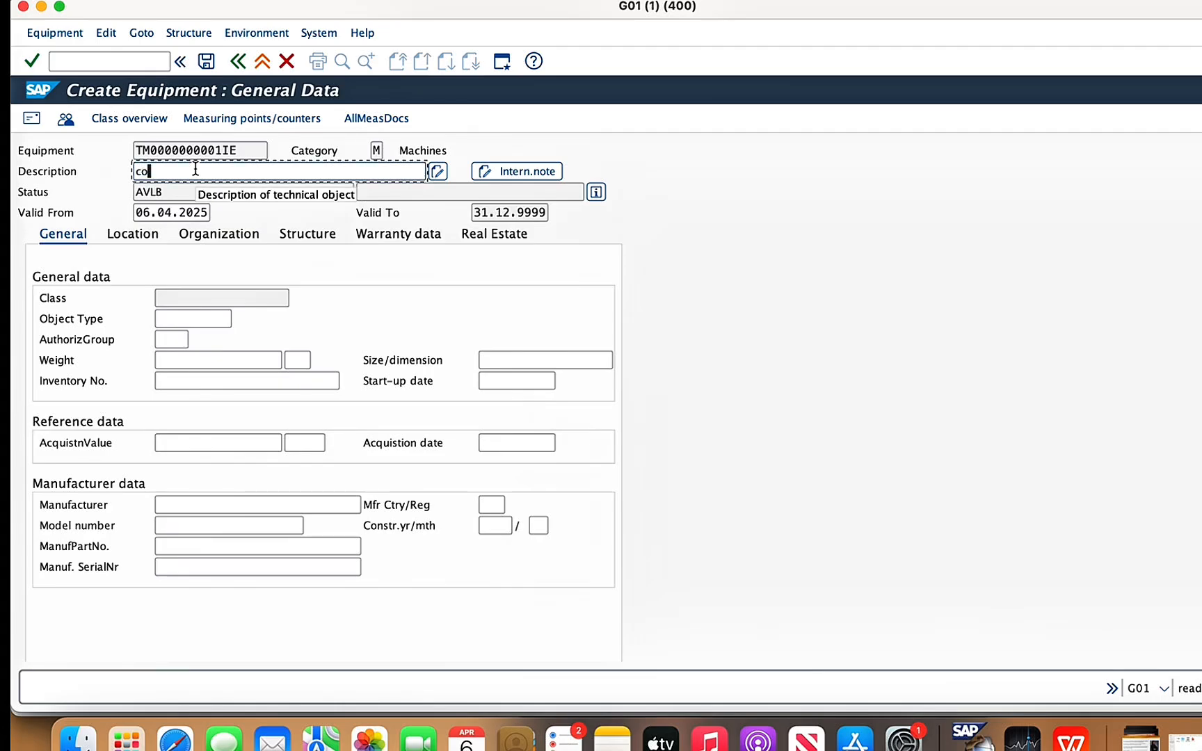
type("ntrol panel")
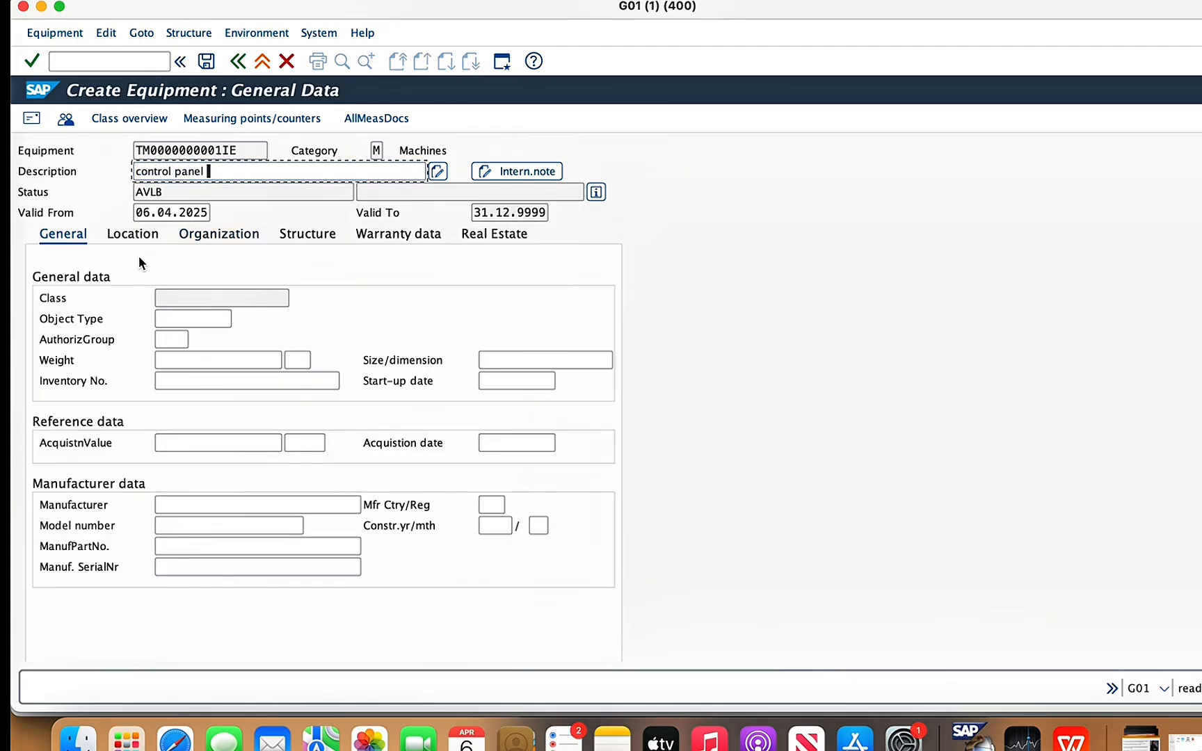
- Set the control panel's maintenance plant to 1478 and its room to GAS ROOM in the location data
left_click(136, 236)
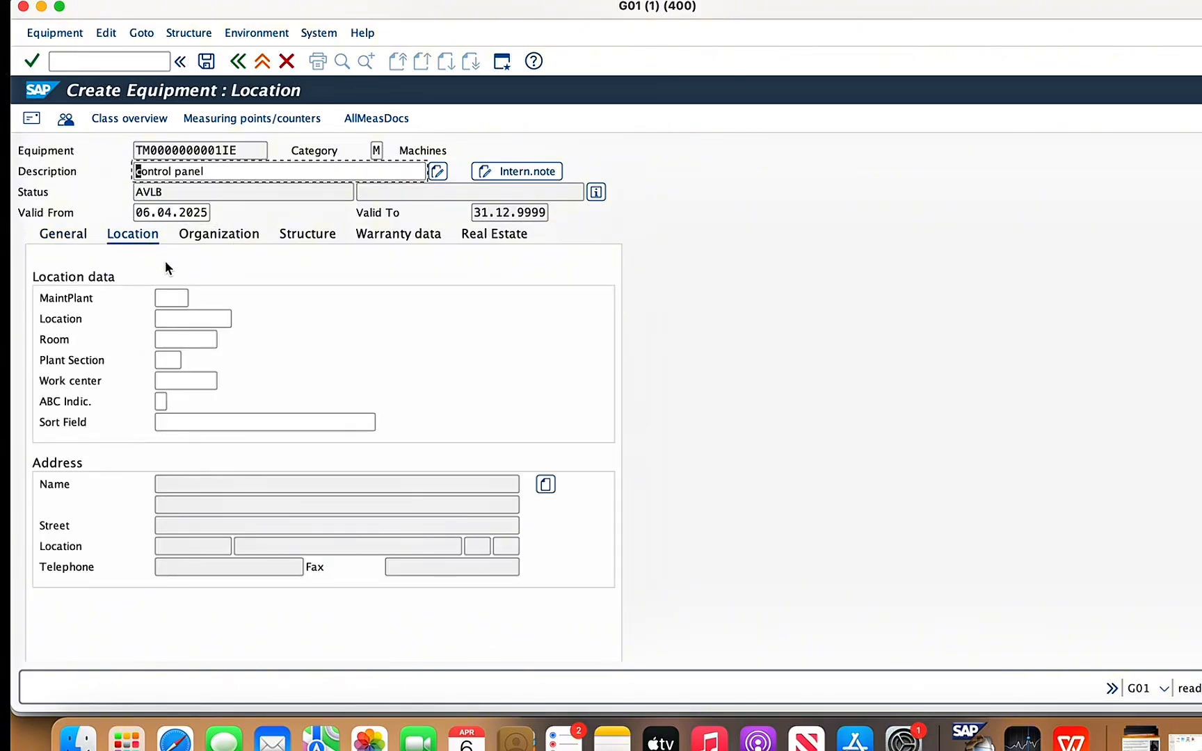
left_click(158, 300)
type("1478")
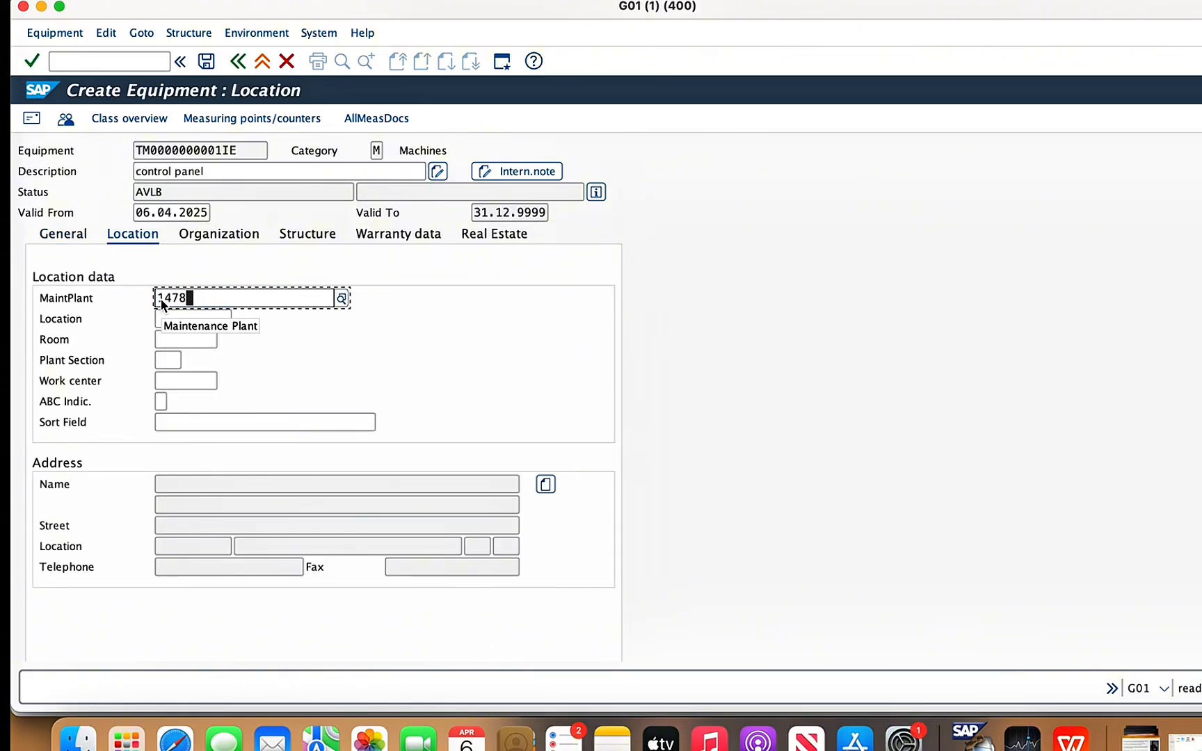
left_click(166, 340)
type("G")
left_click(186, 361)
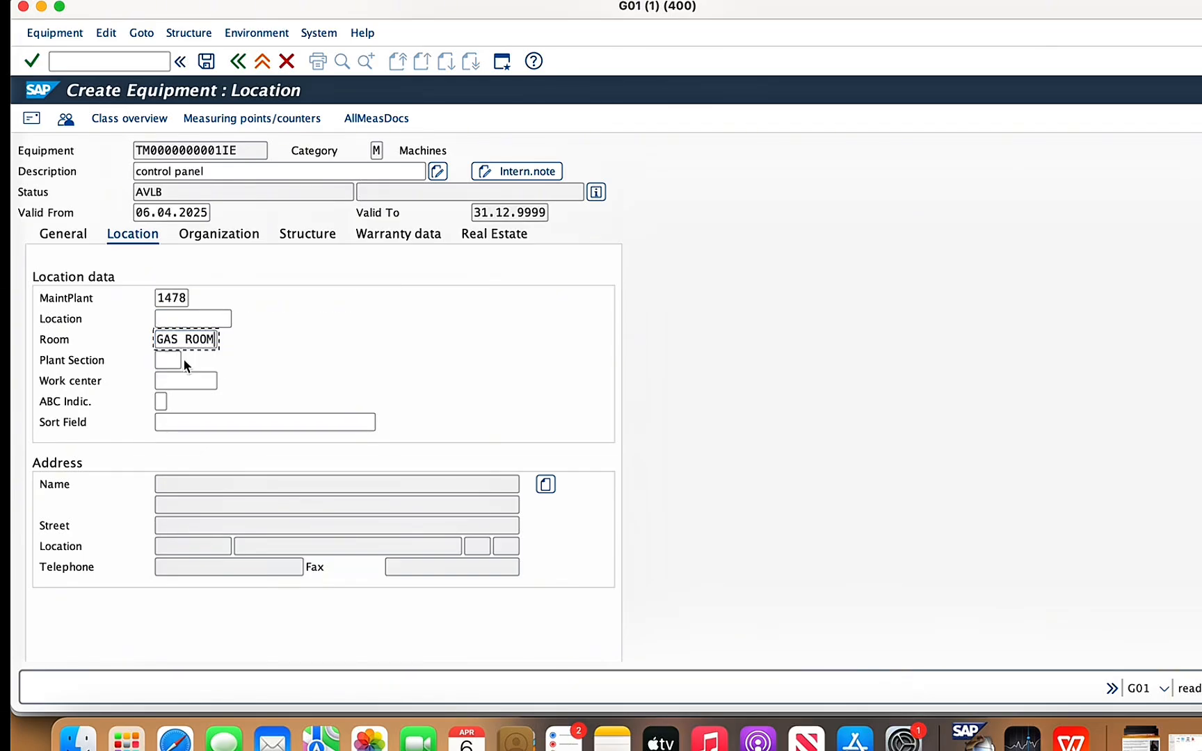
- Assign plant section BEV and work center 1478ecu1 to the control panel
left_click(160, 359)
left_click(187, 360)
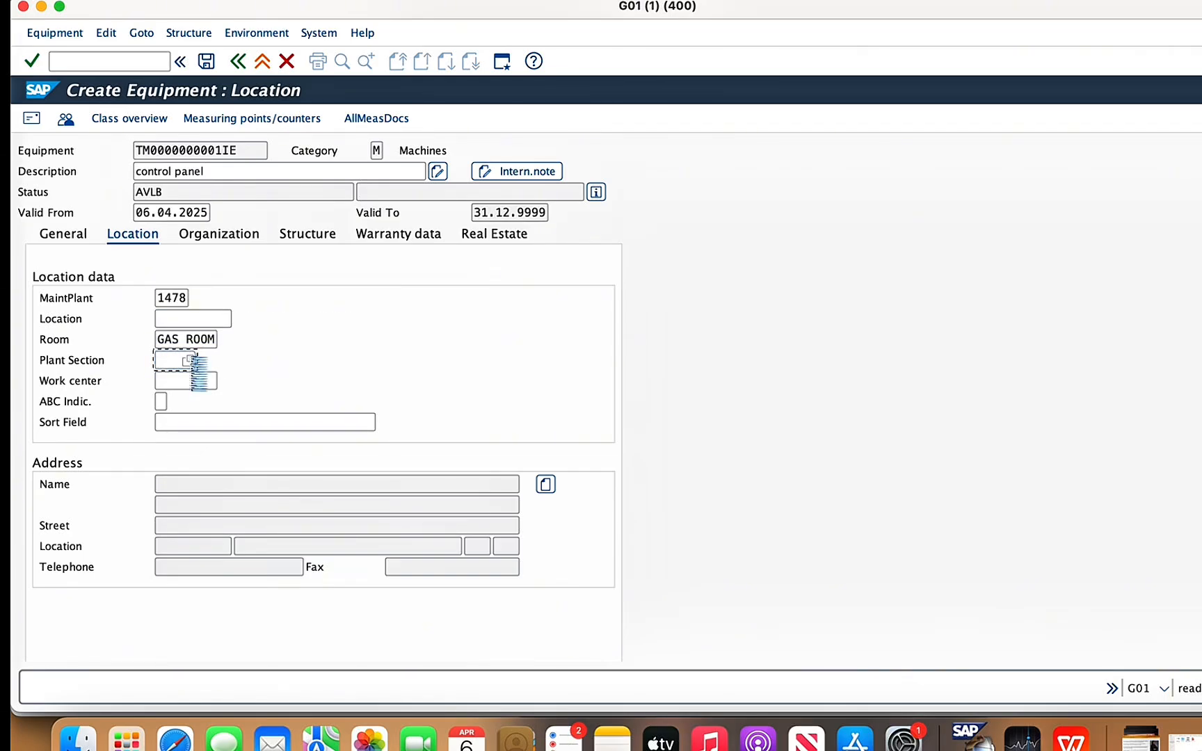
left_click(167, 247)
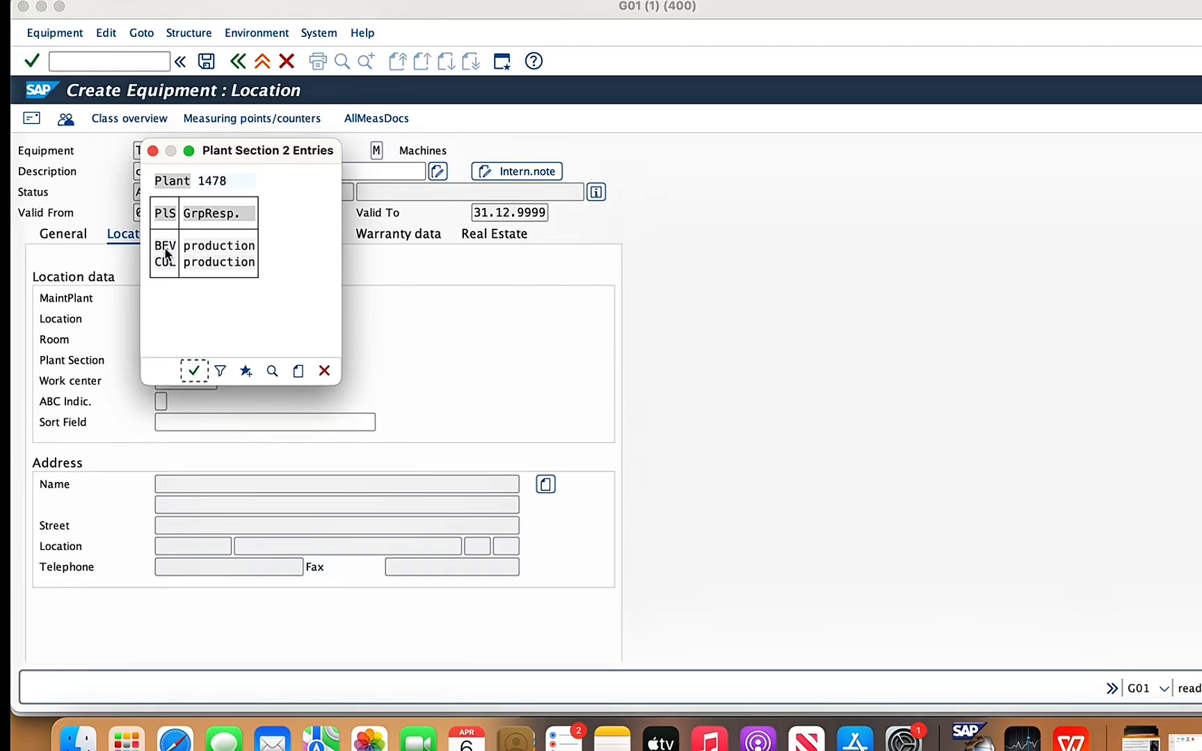
left_click(193, 370)
left_click(170, 382)
type("14")
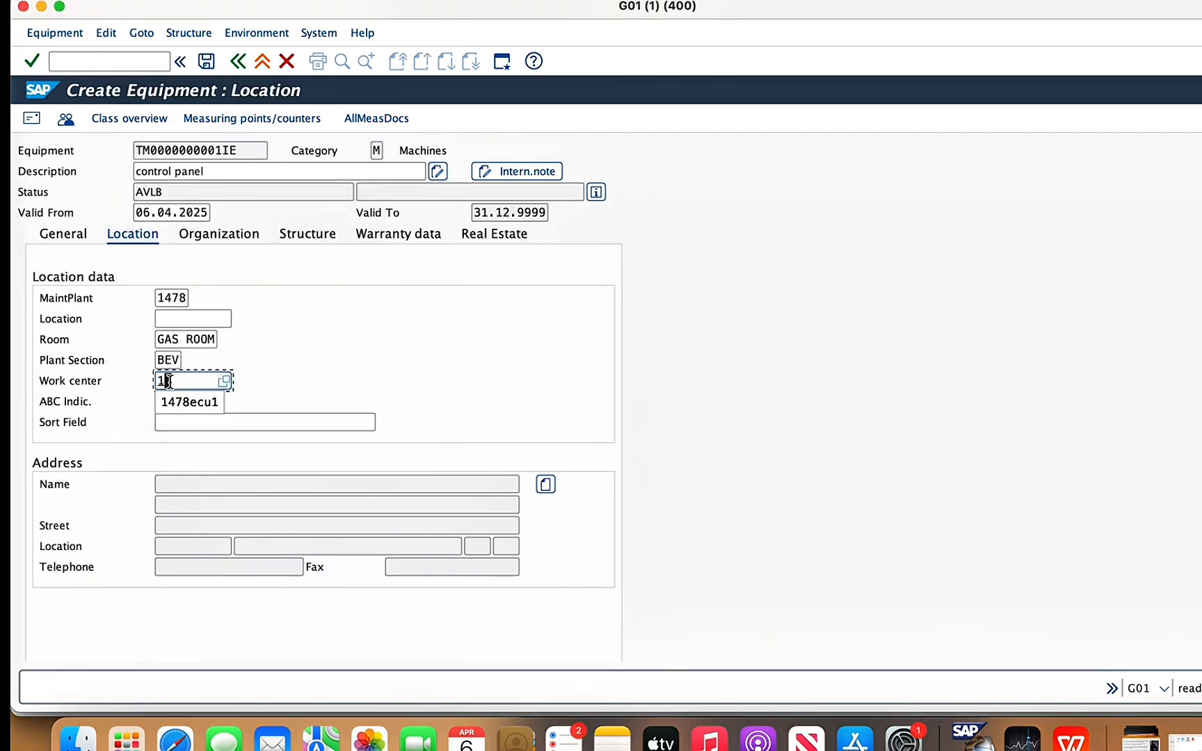
left_click(170, 400)
- Set the control panel's ABC indicator to A
left_click(161, 401)
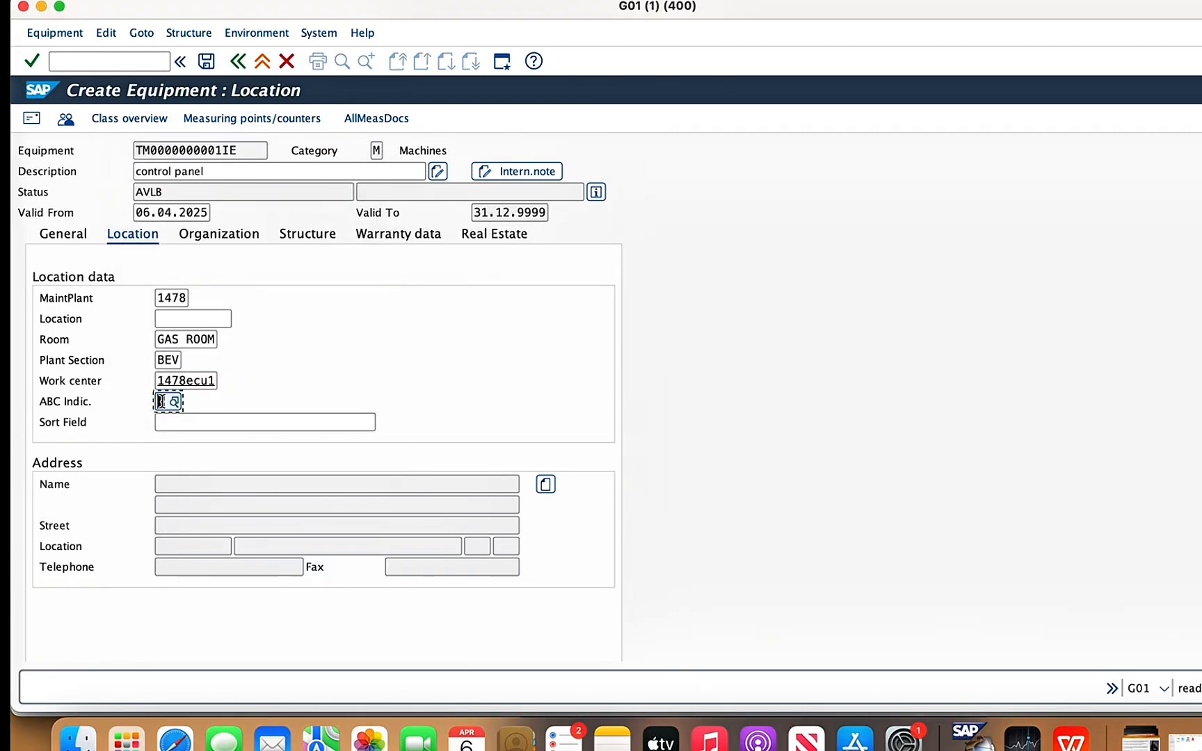
type("A")
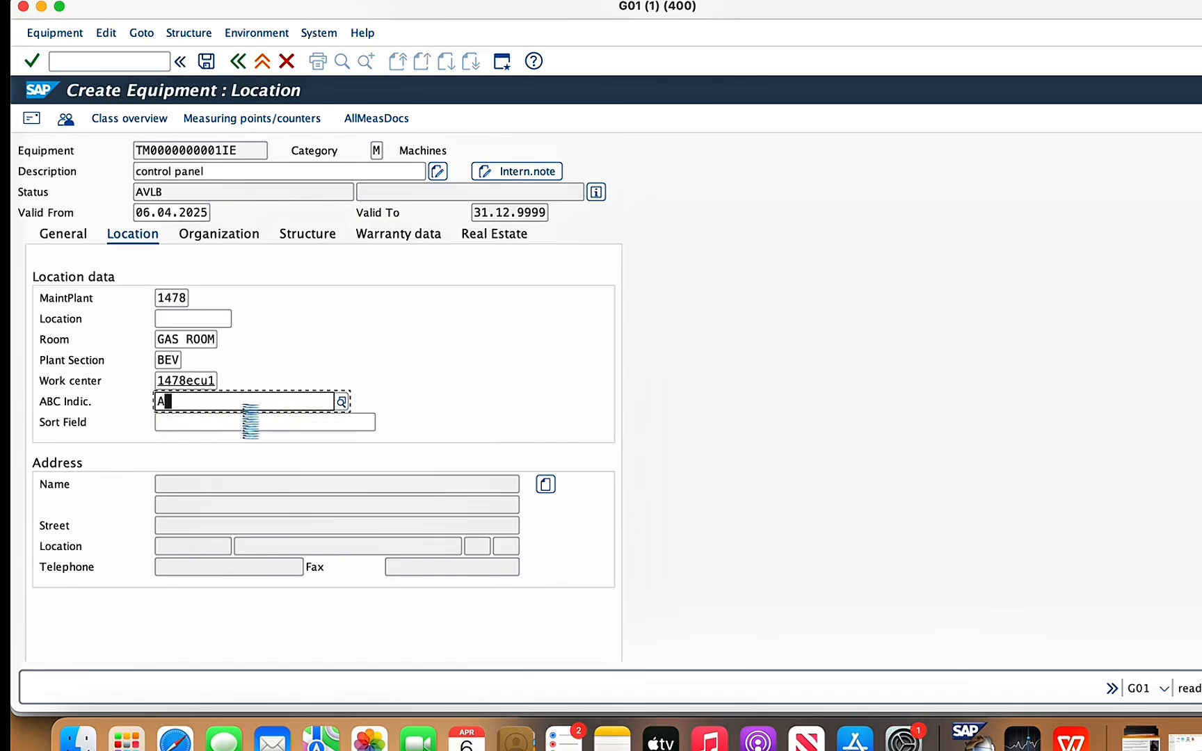
left_click(187, 477)
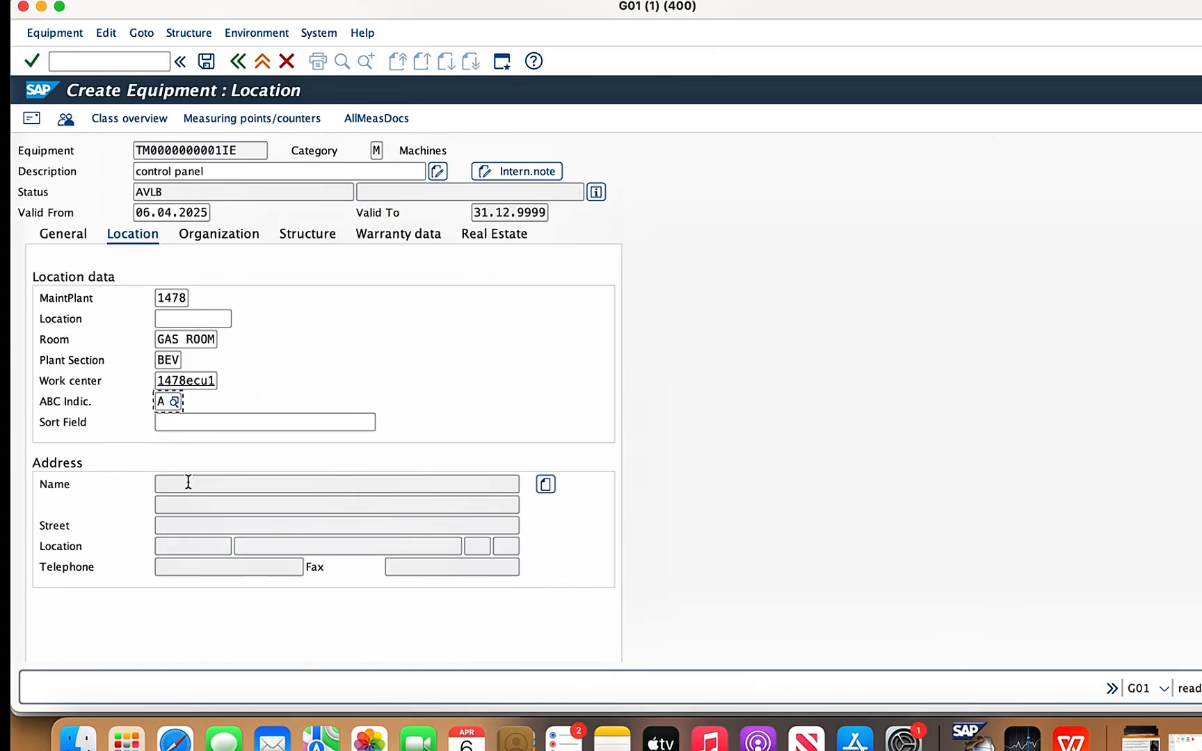
- Assign planner group 021 (beverage) in the control panel's organization data and save the equipment record
left_click(238, 236)
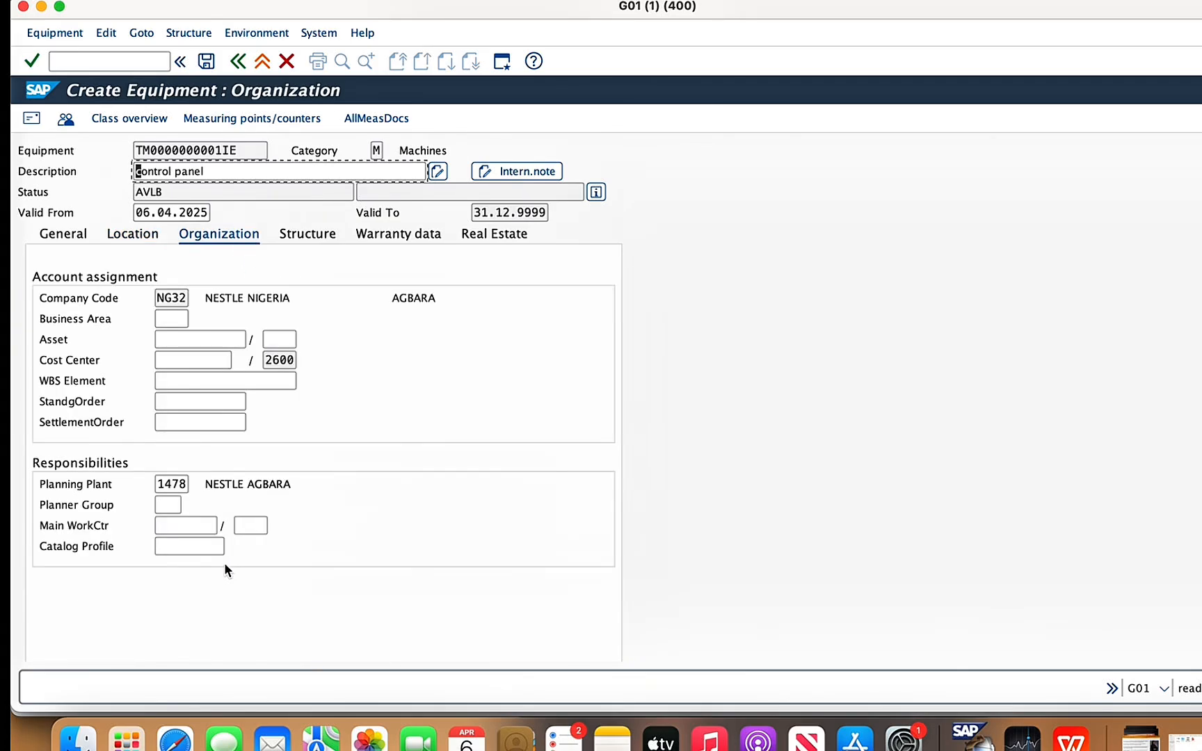
left_click(174, 505)
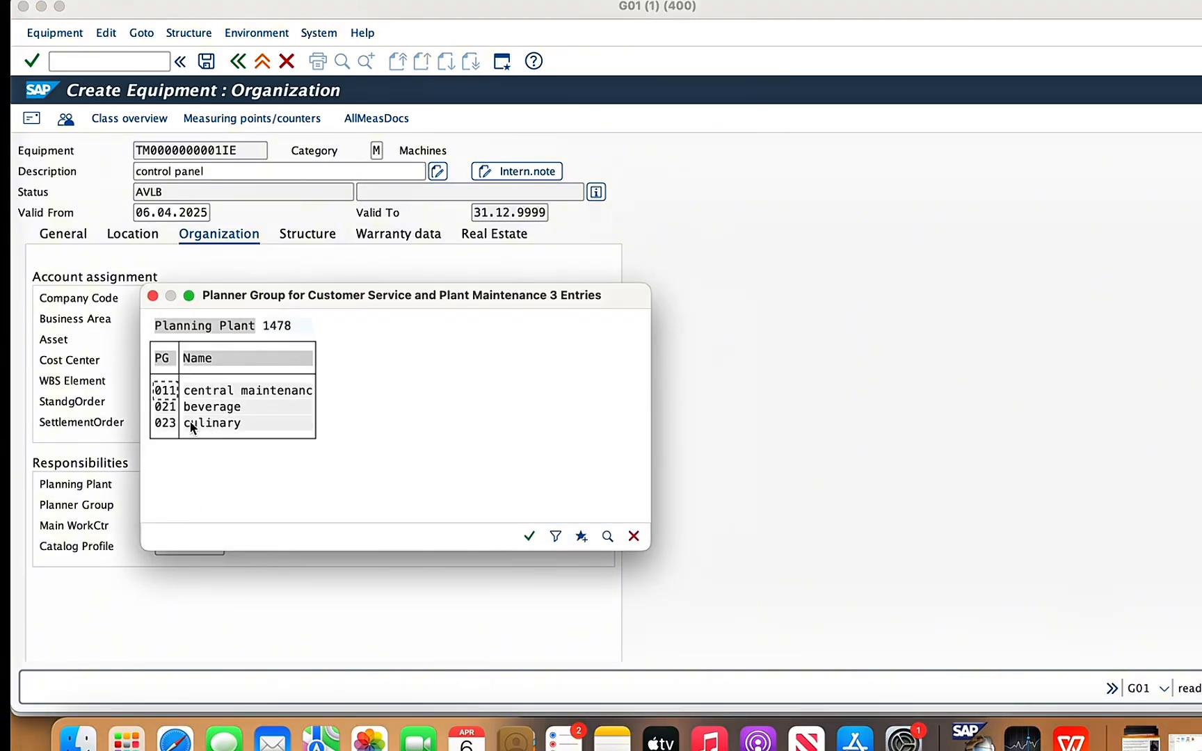
double_click(167, 407)
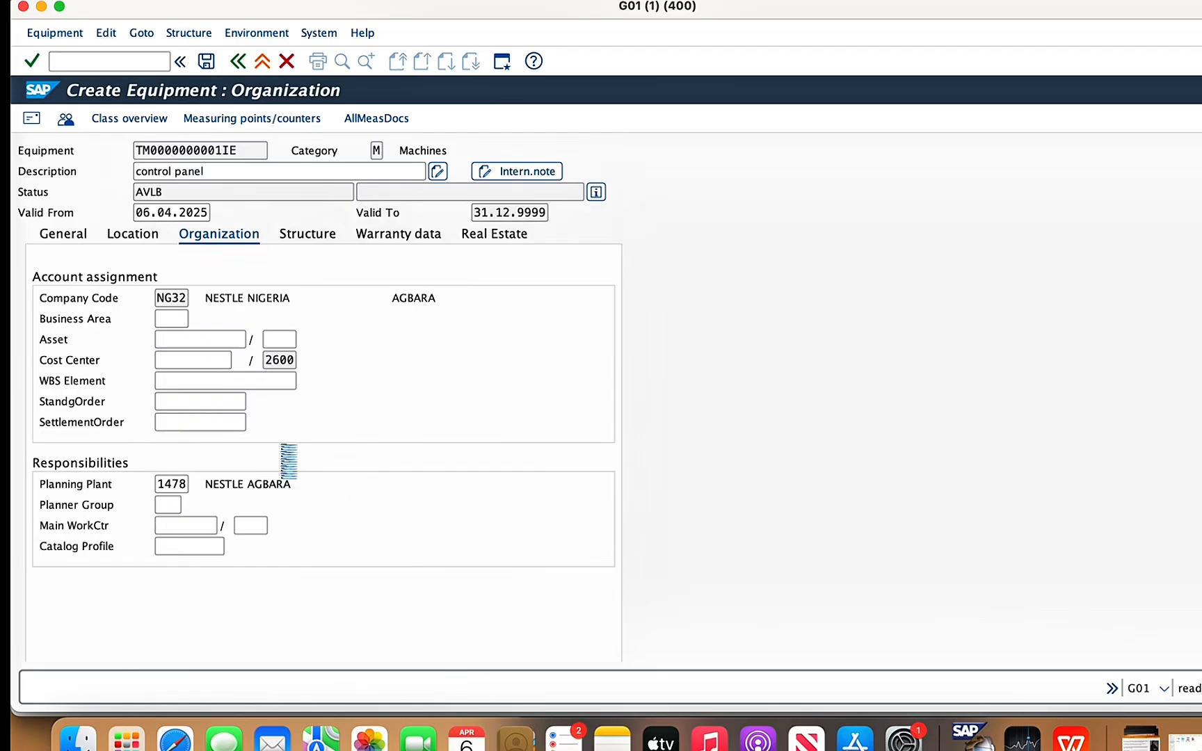
left_click(205, 63)
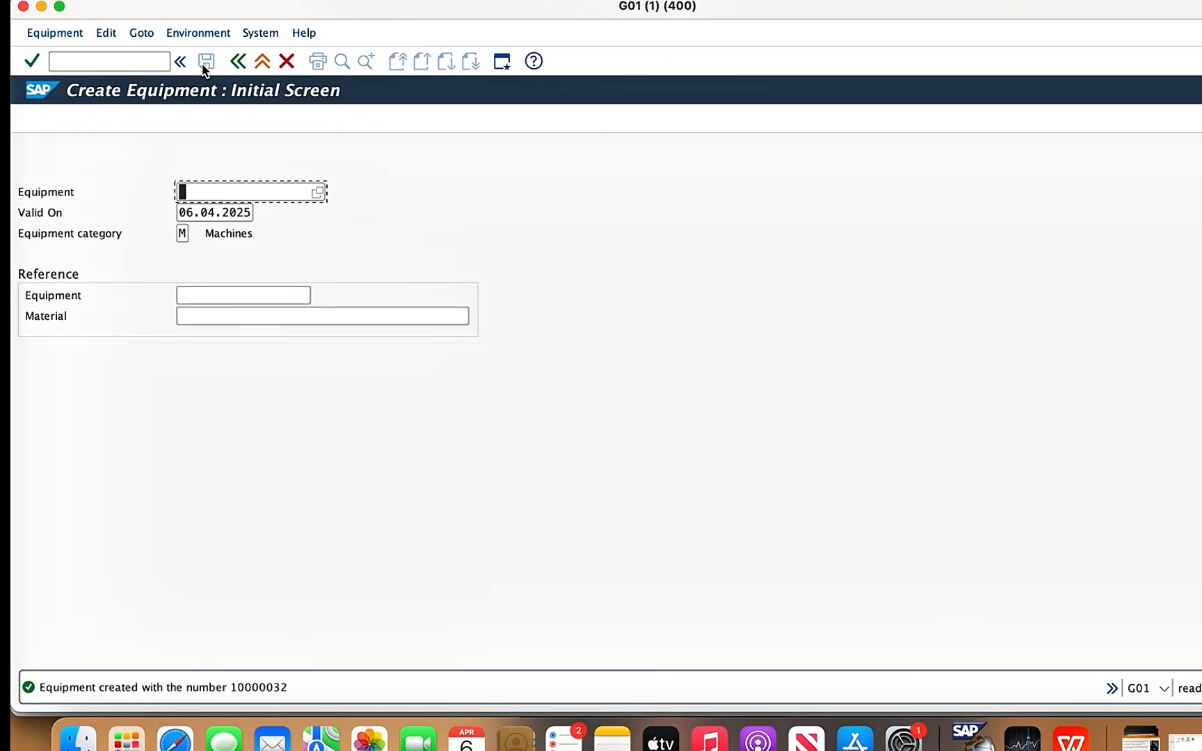
- Review the inlet filter element and the component list's structure notes in the WPS Office presentation, then return to SAP
left_click(1050, 744)
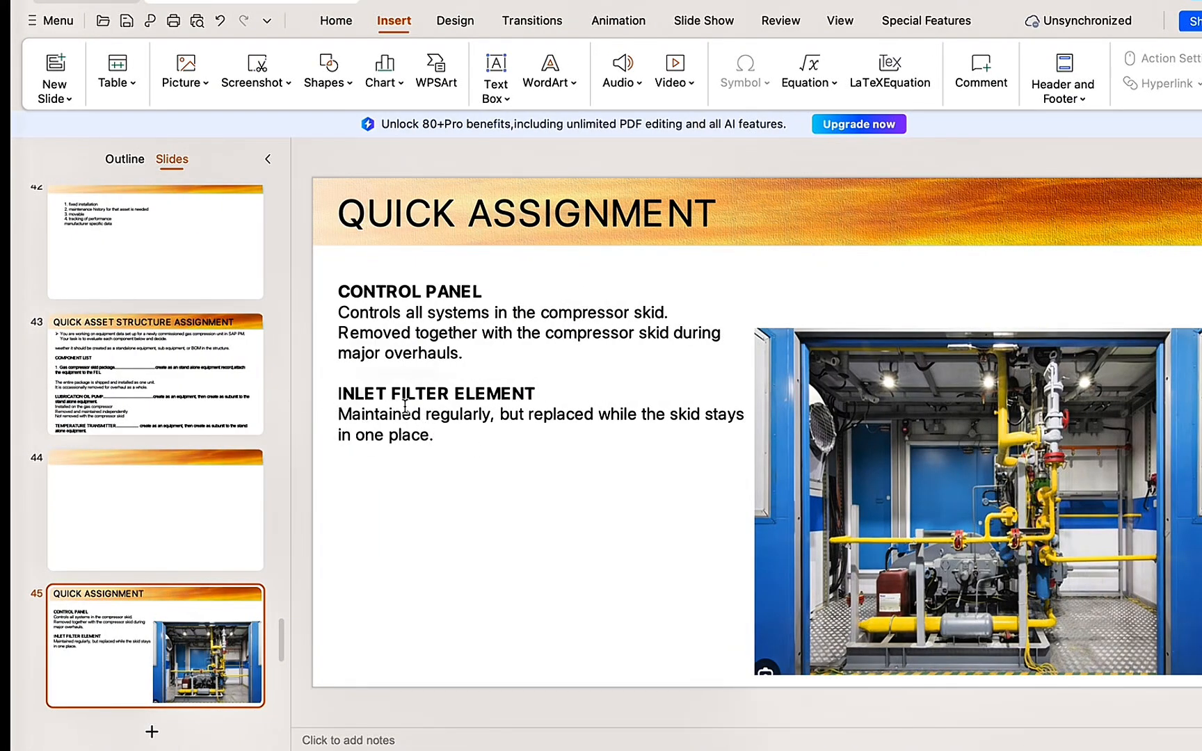
left_click(146, 409)
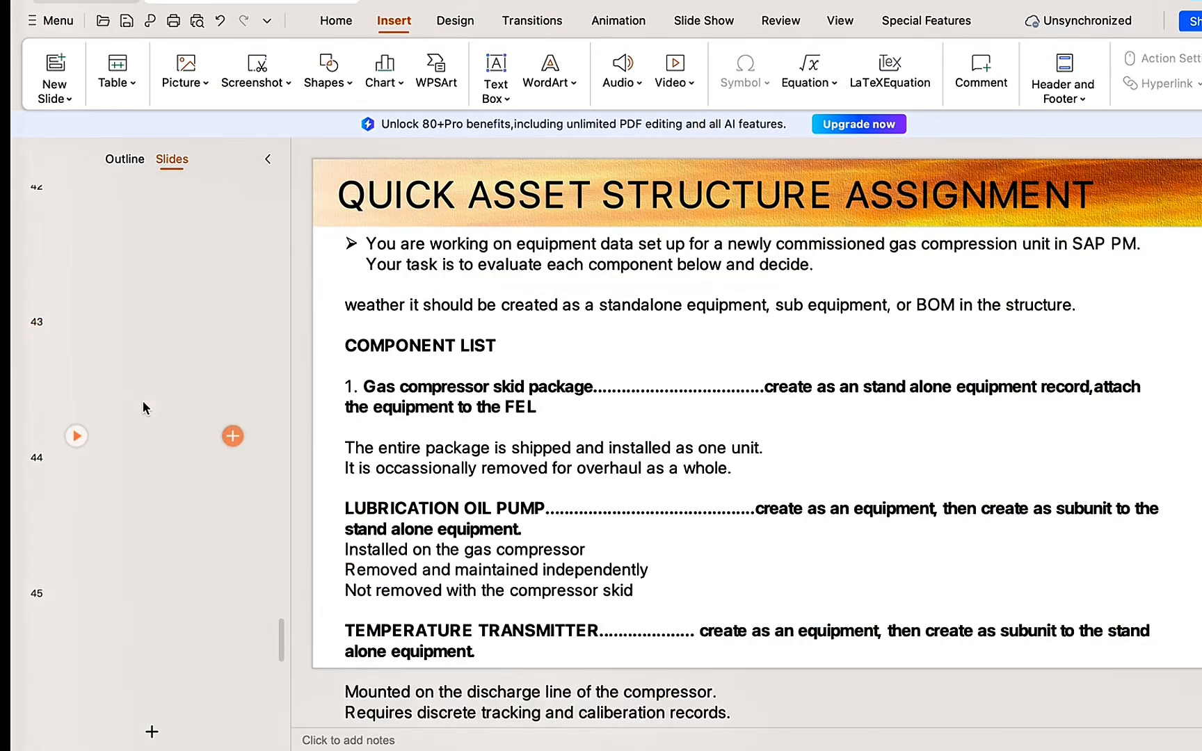
left_click(970, 736)
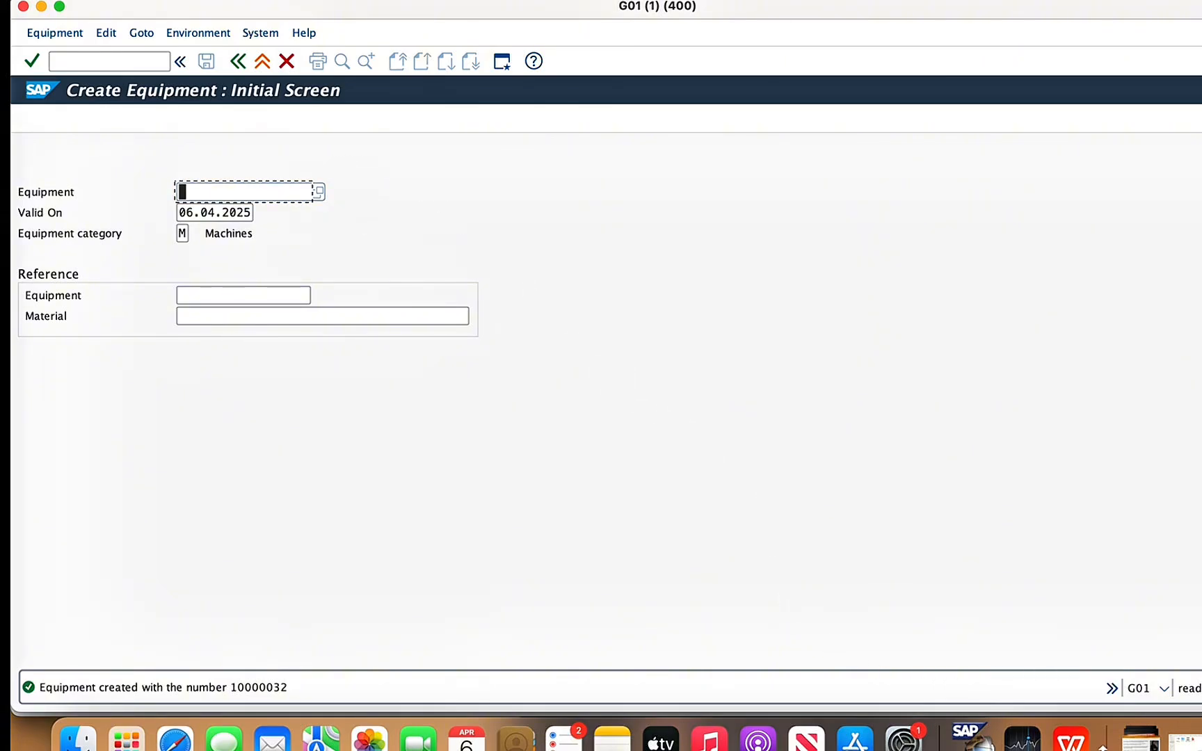
left_click(1071, 739)
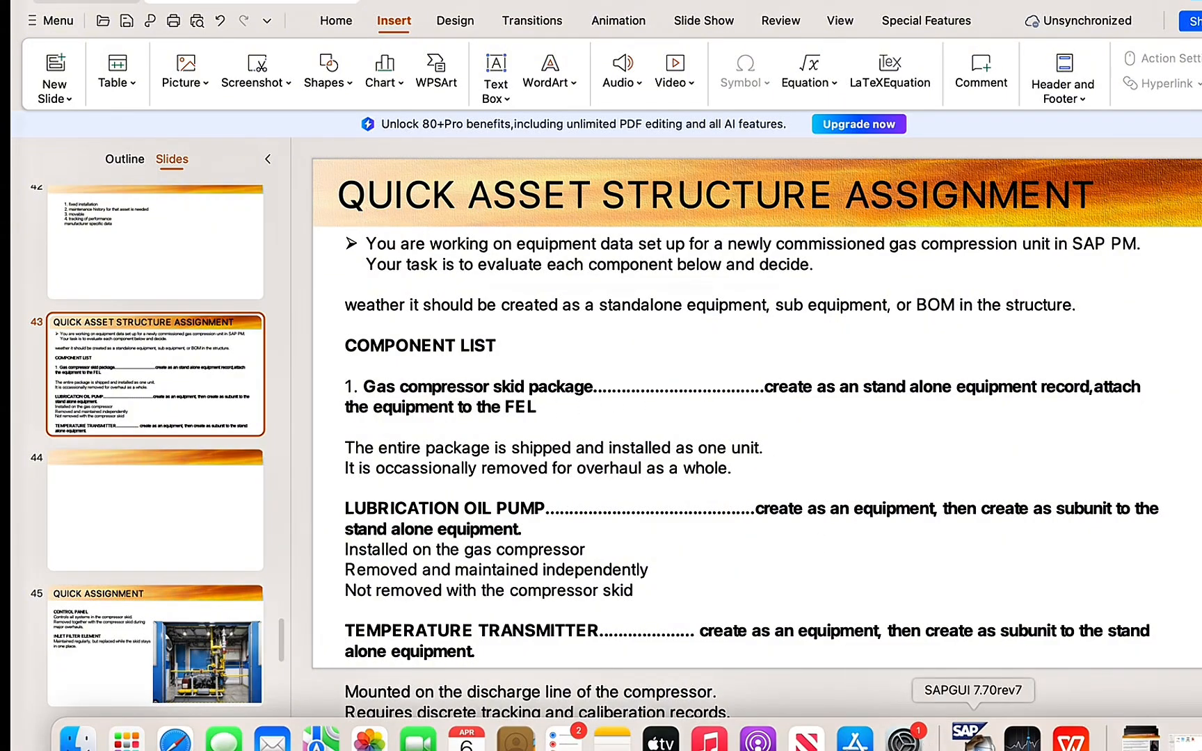
left_click(965, 739)
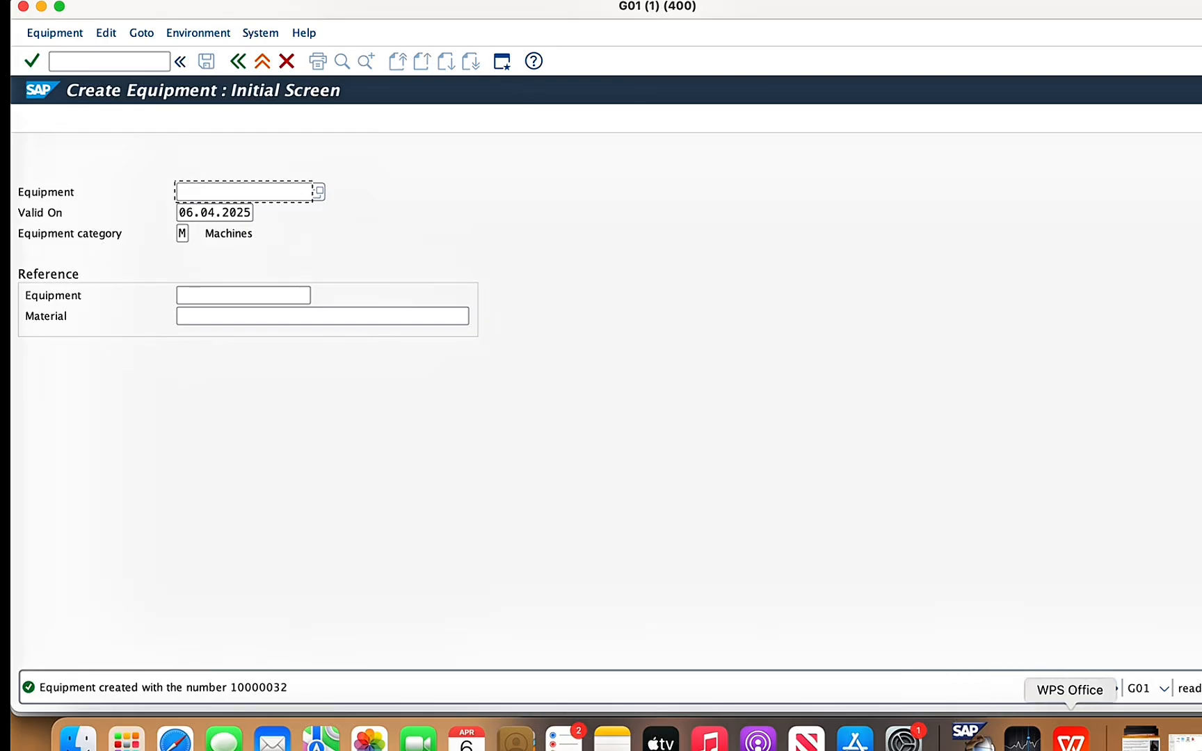
left_click(1071, 741)
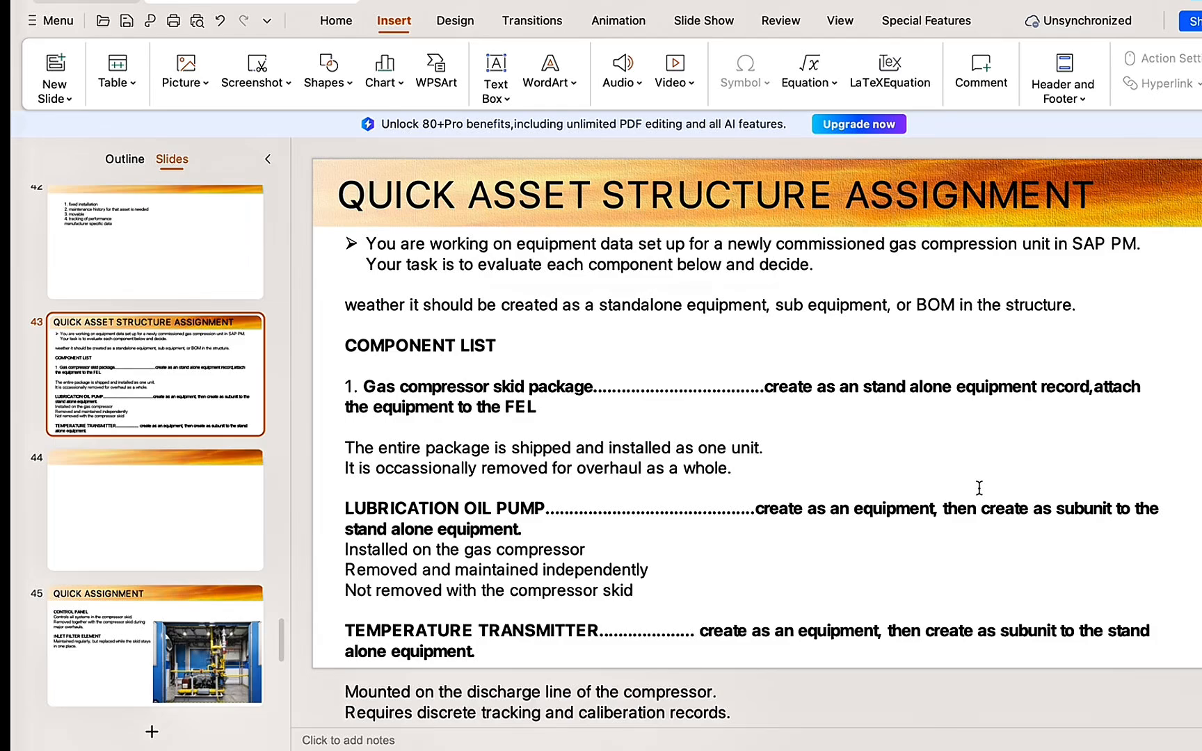
left_click(969, 736)
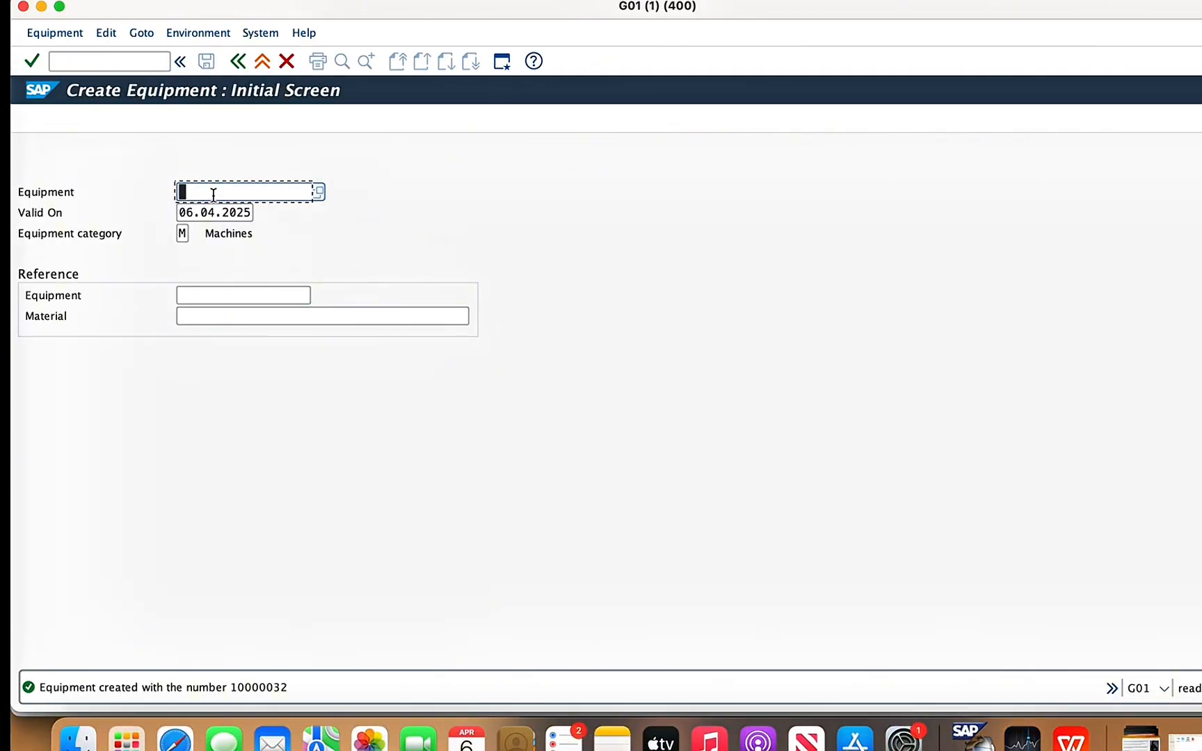
- Leave equipment creation and open equipment 10000030 for changing
left_click(286, 61)
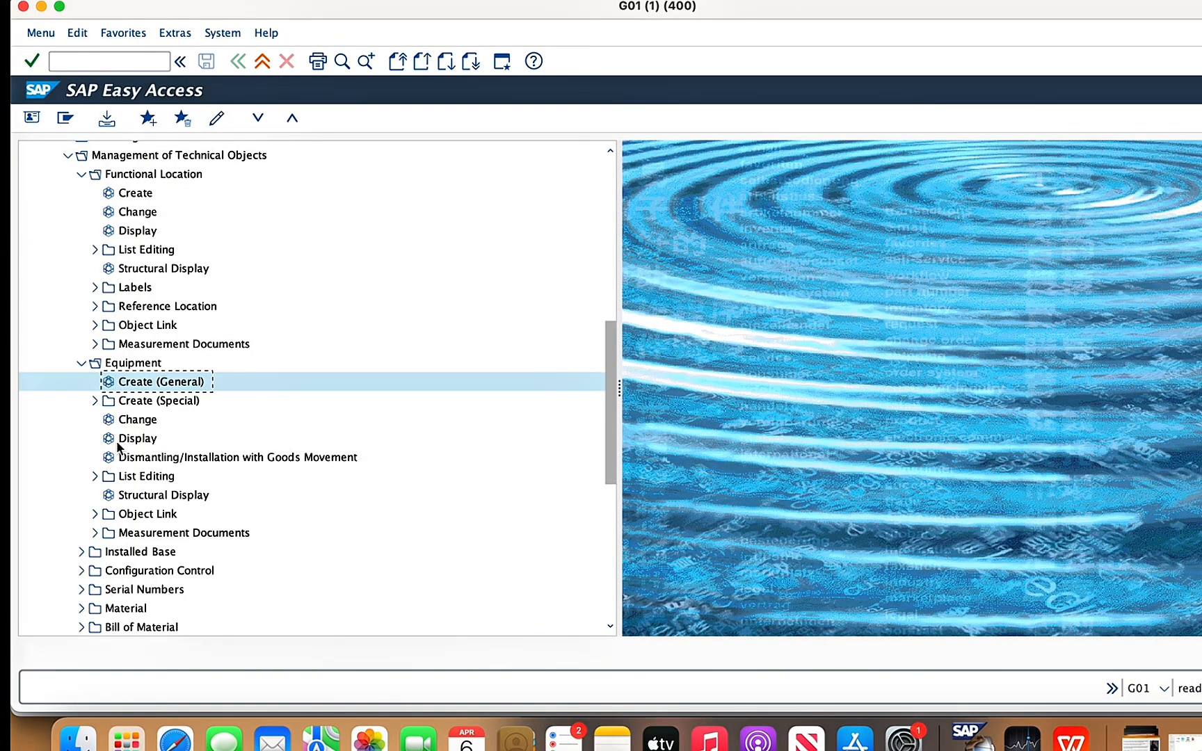
double_click(132, 420)
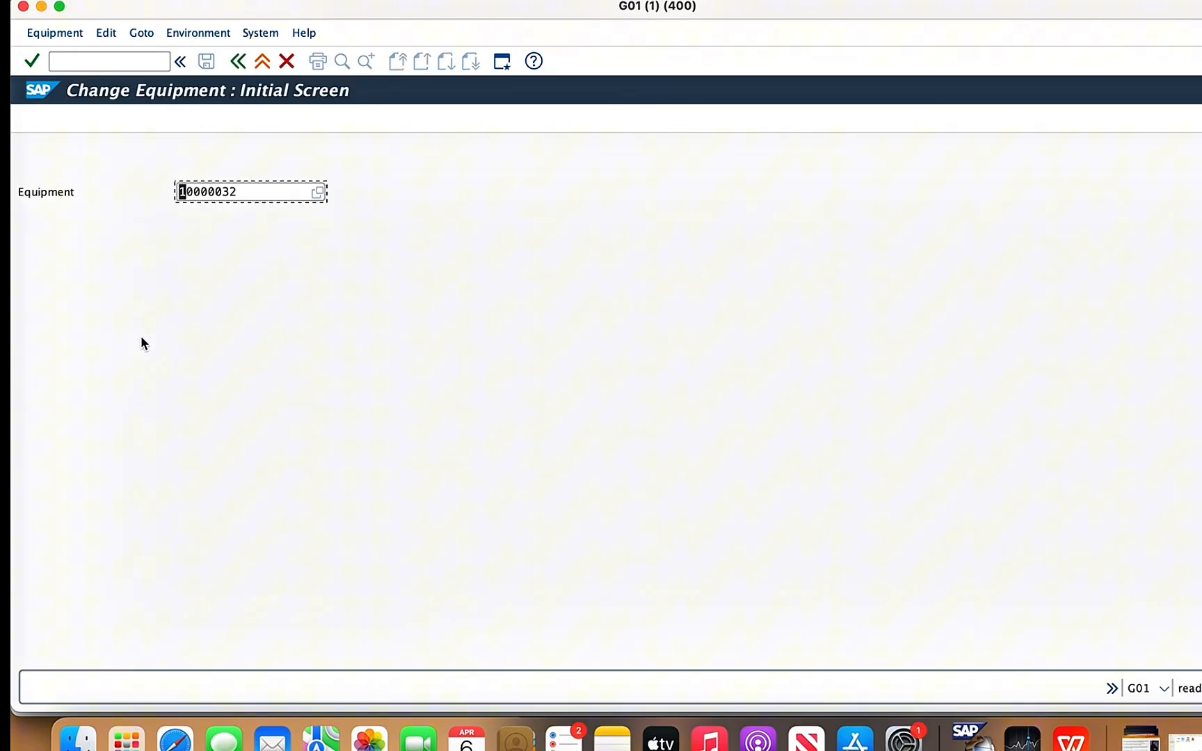
left_click(240, 192)
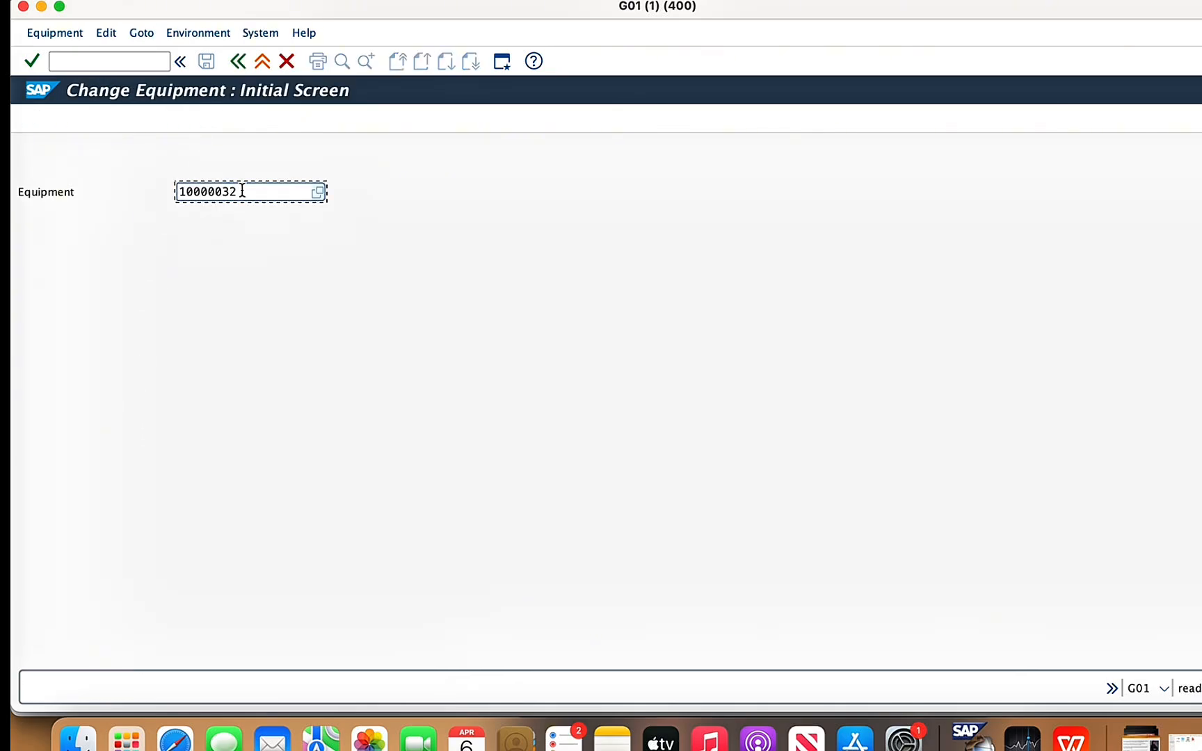
type("0")
key("Return")
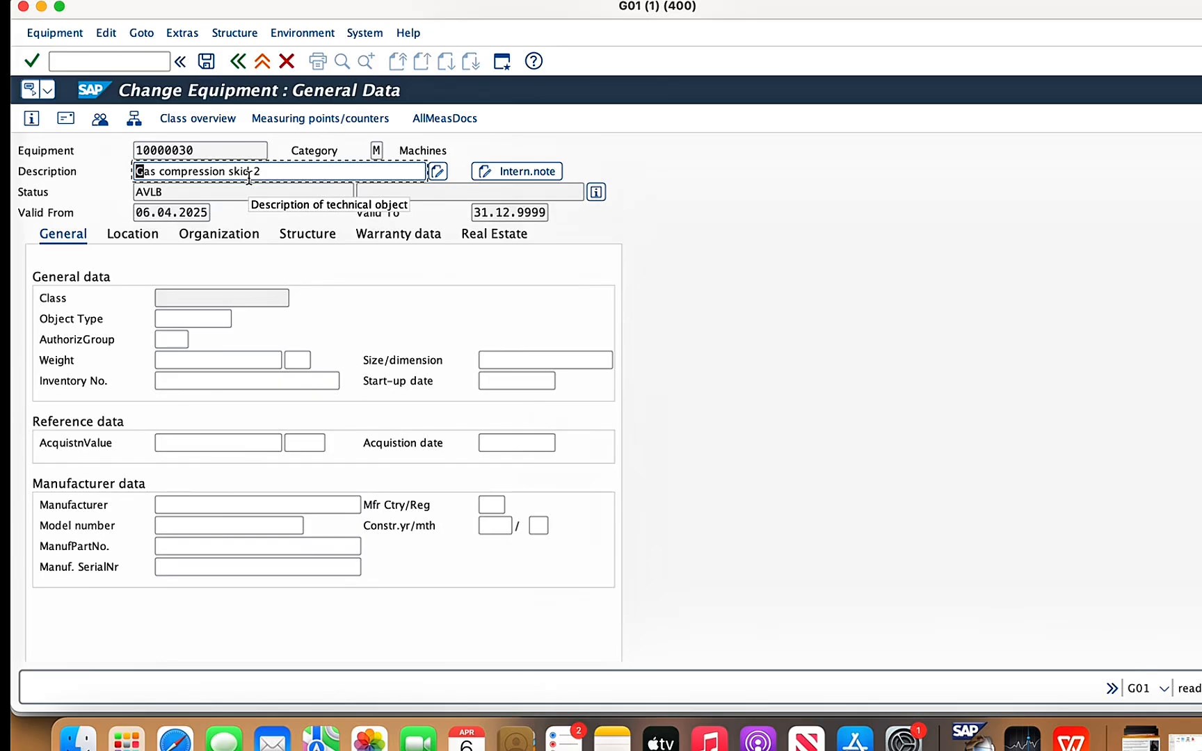
- Open the gas compression skid's installation location change and try to install it at functional location 1478-BEV-GS
left_click(242, 35)
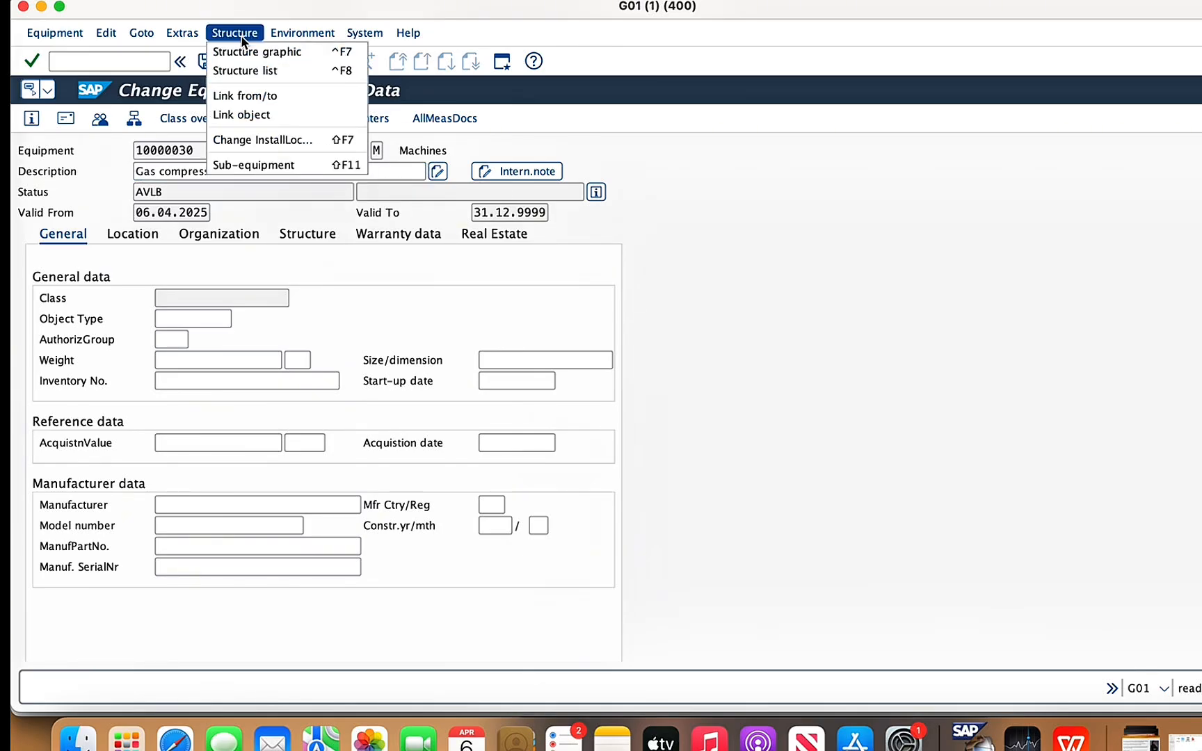
left_click(289, 139)
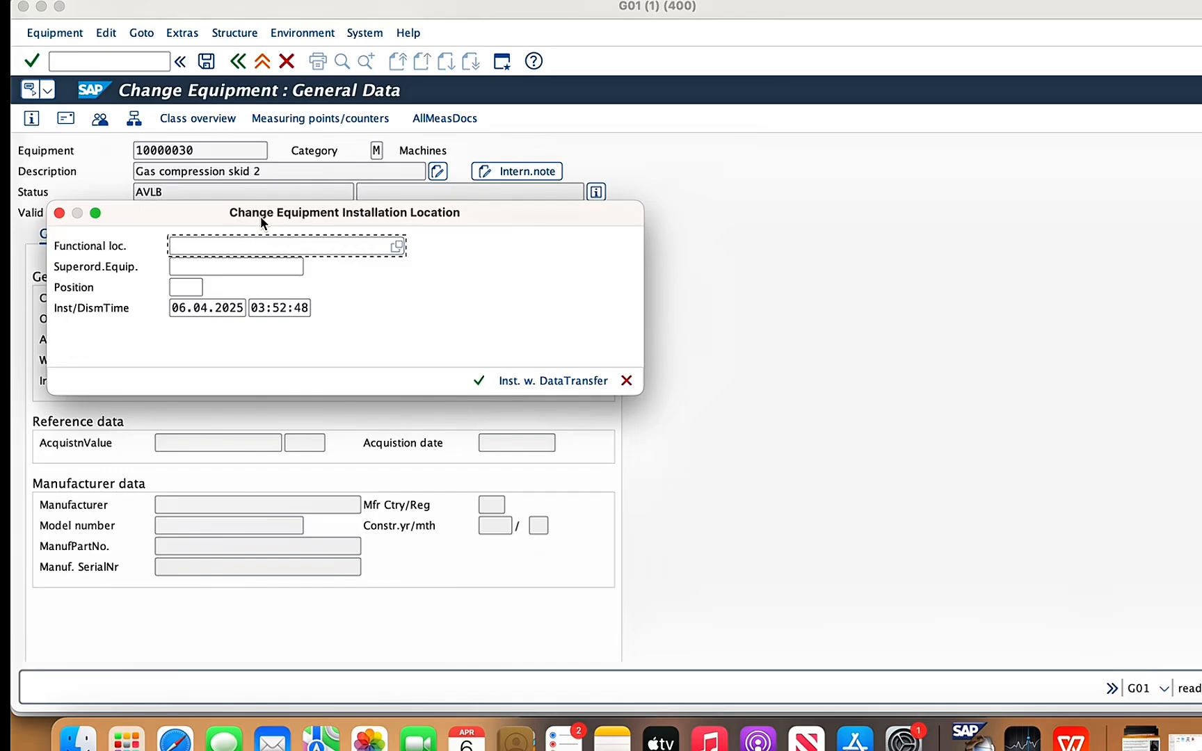
type("14")
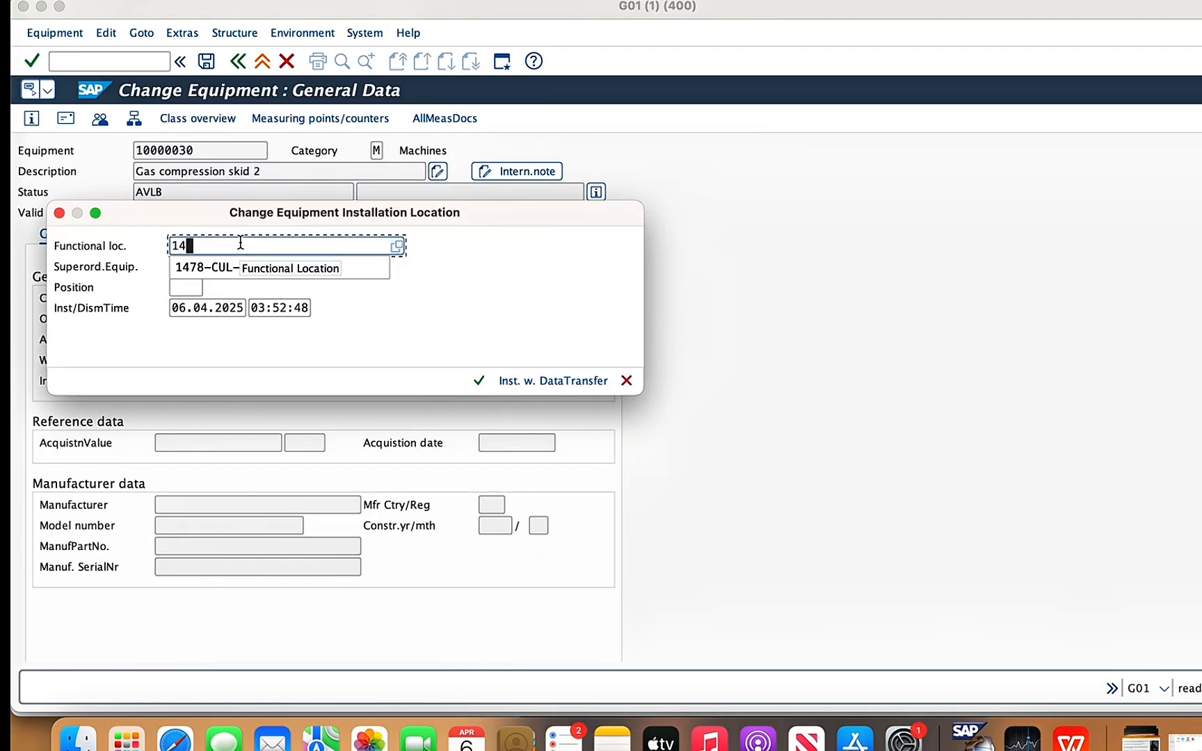
type("78")
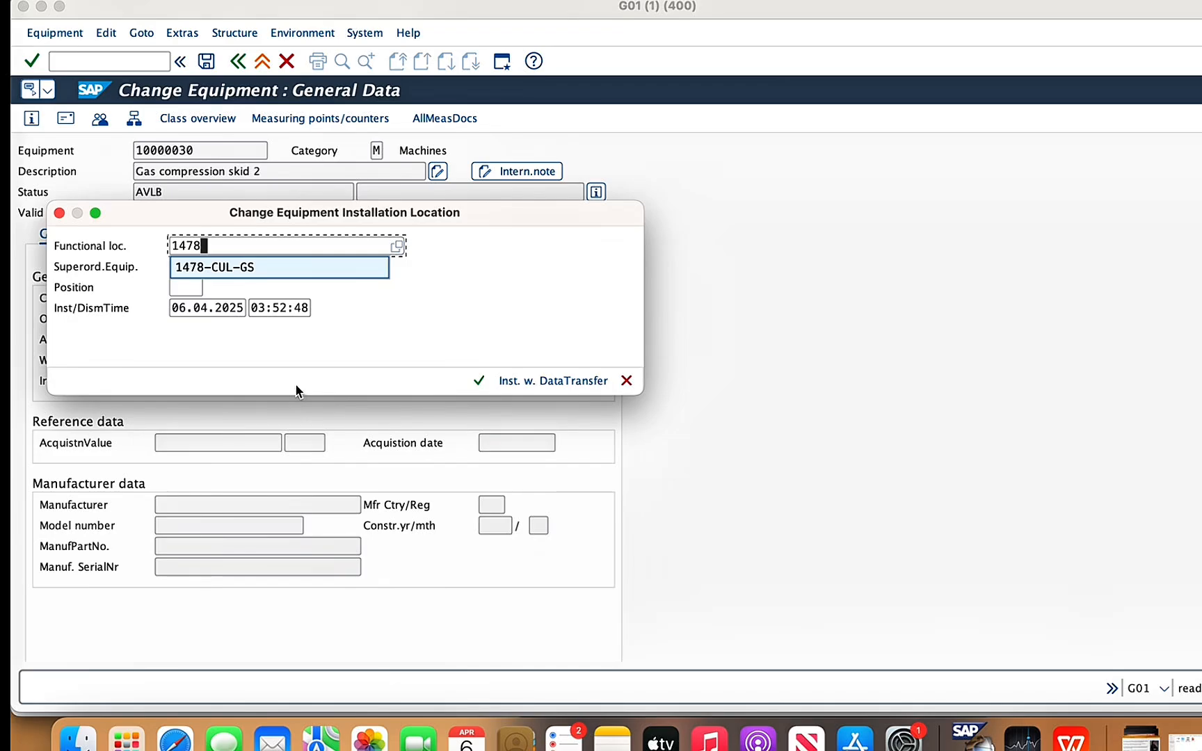
type("-")
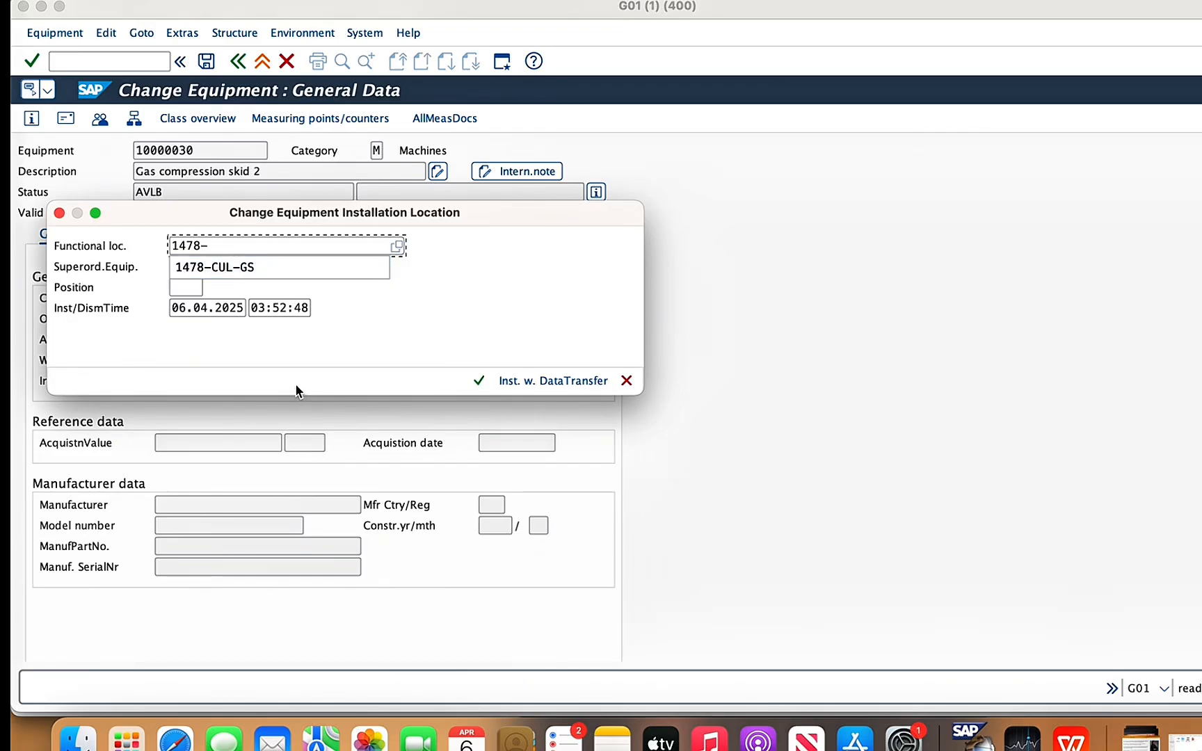
type("bev")
type("-")
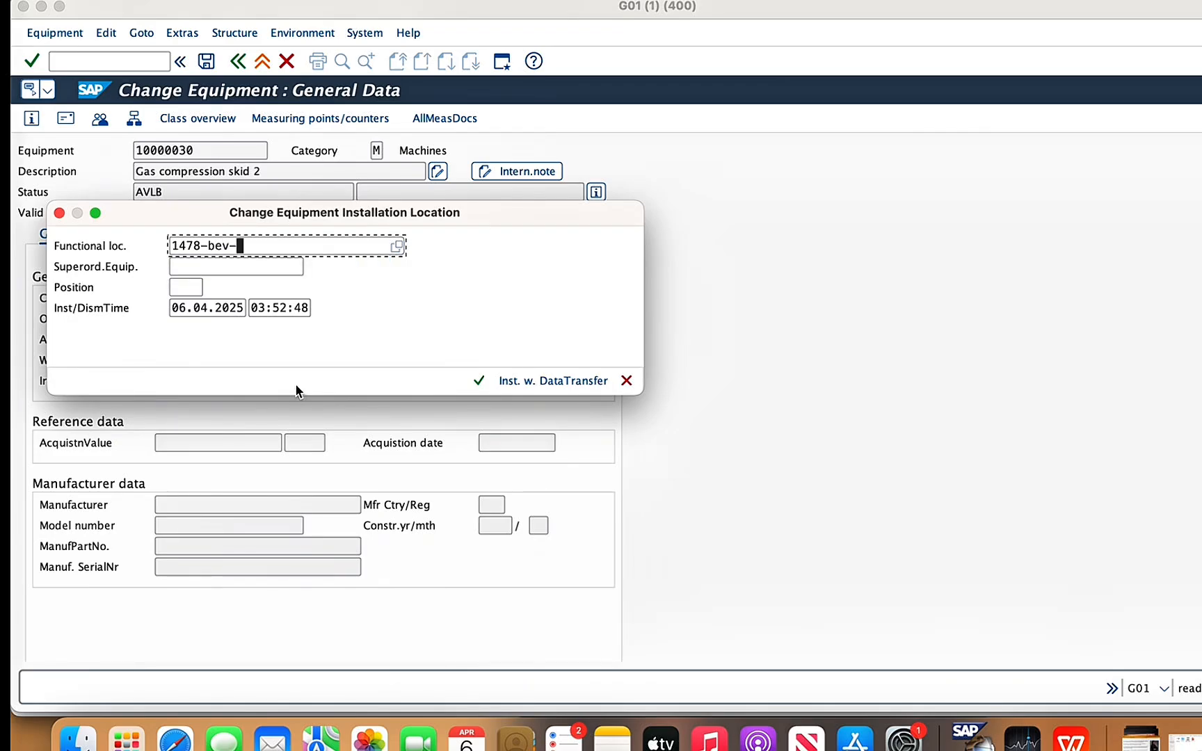
type("GS")
left_click(479, 381)
left_click(491, 401)
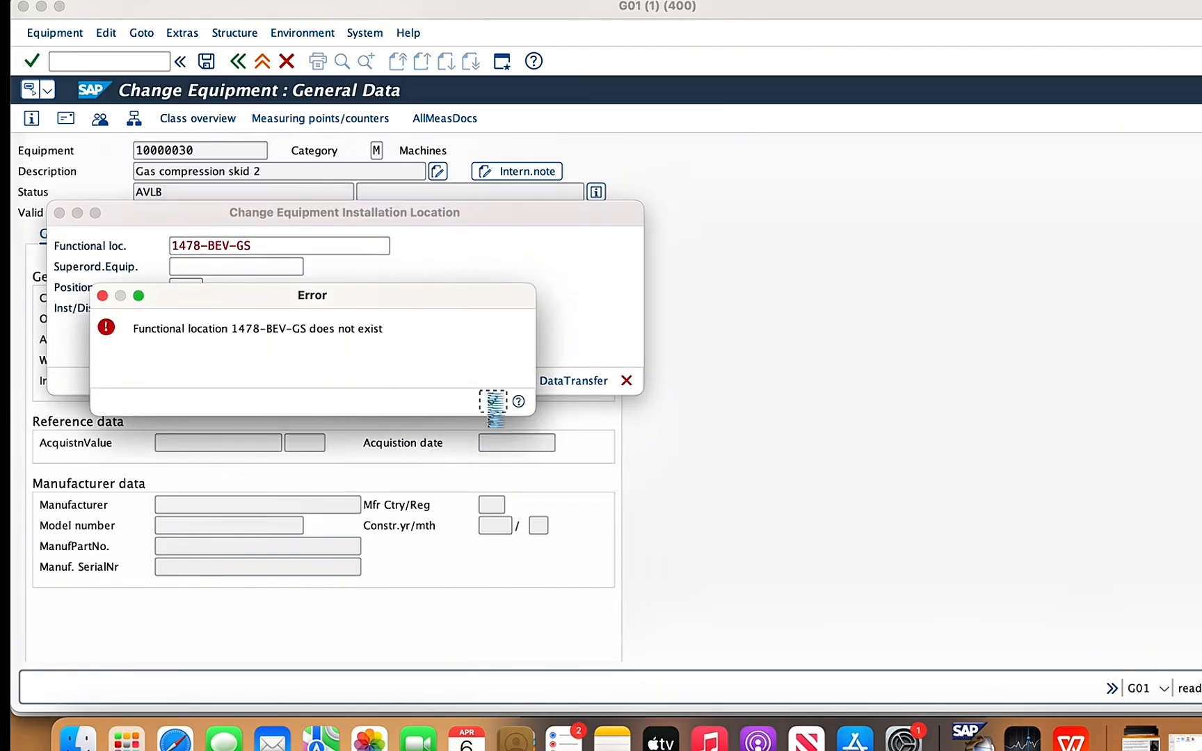
- Install the gas compression skid at functional location 1478-CUL-GS and save the equipment record
left_click(278, 245)
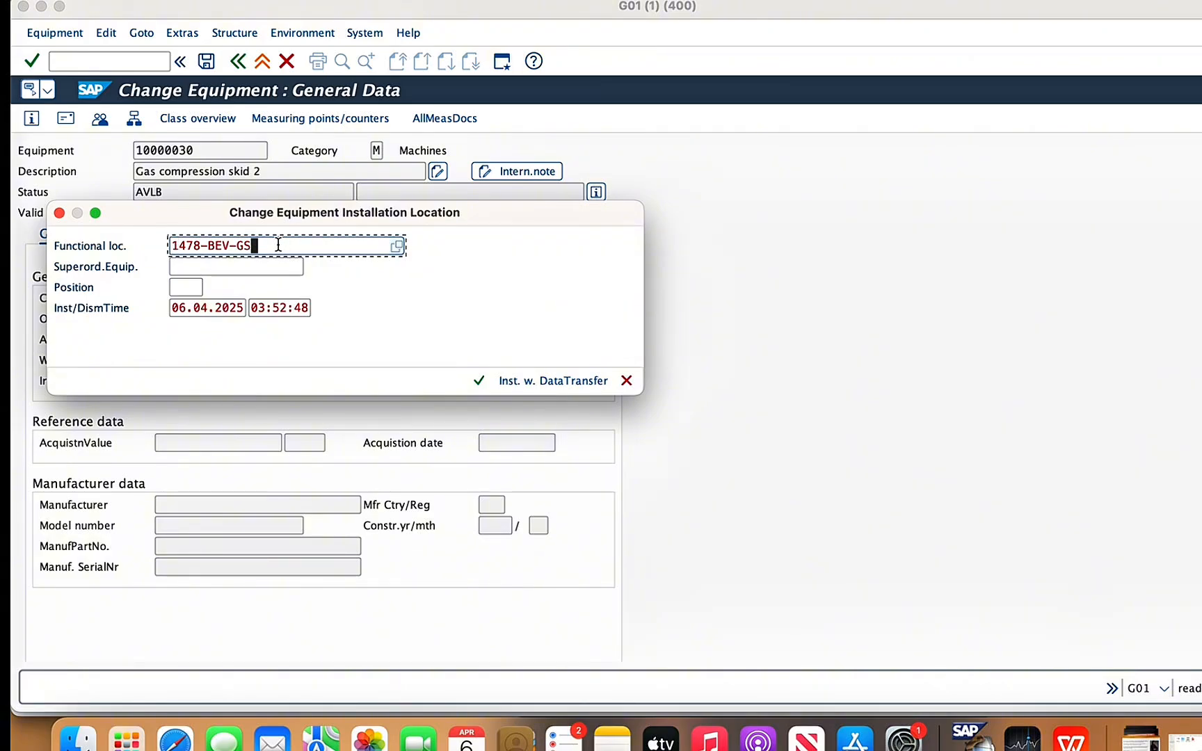
key("BackSpace")
key("BackSpace")
key("BackSpace")
key("BackSpace")
key("BackSpace")
key("BackSpace")
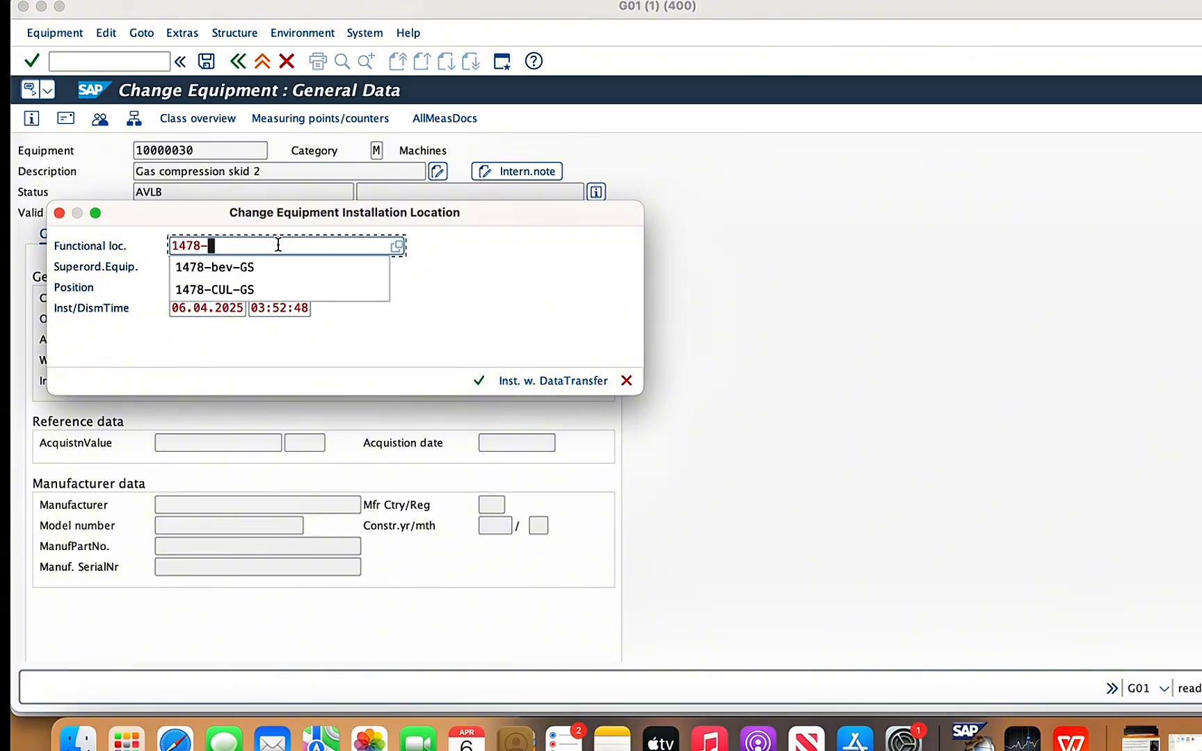
left_click(247, 291)
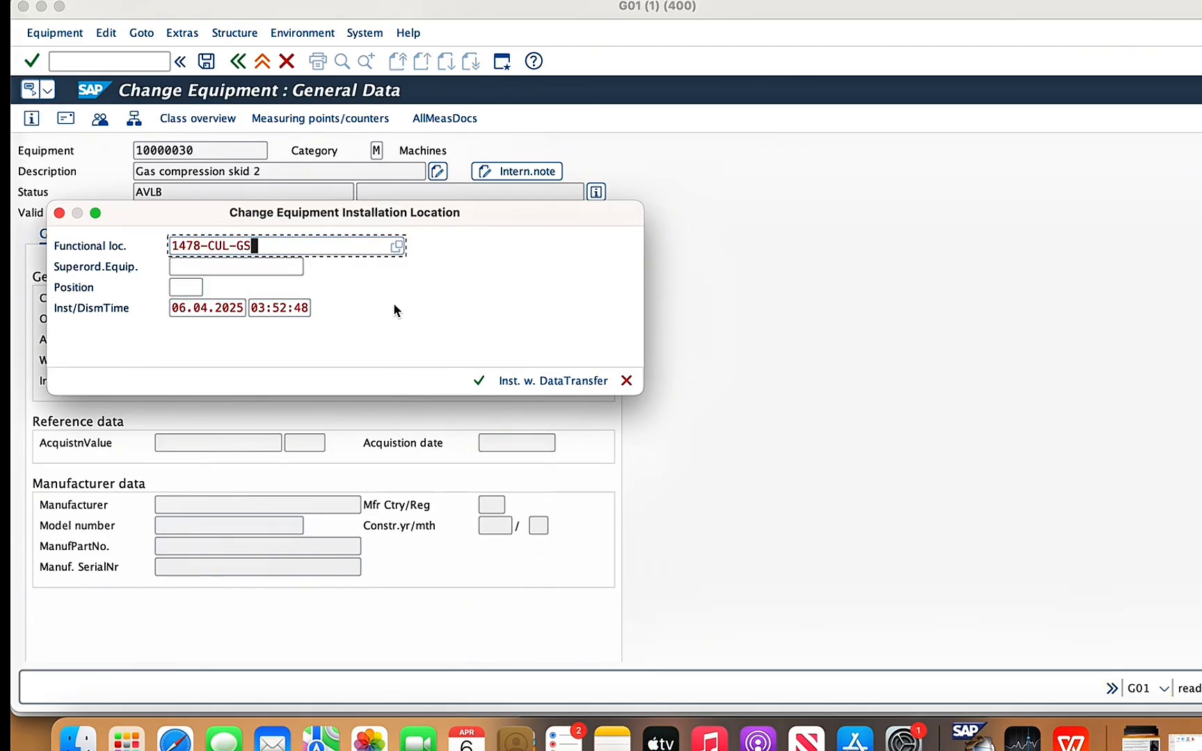
left_click(479, 381)
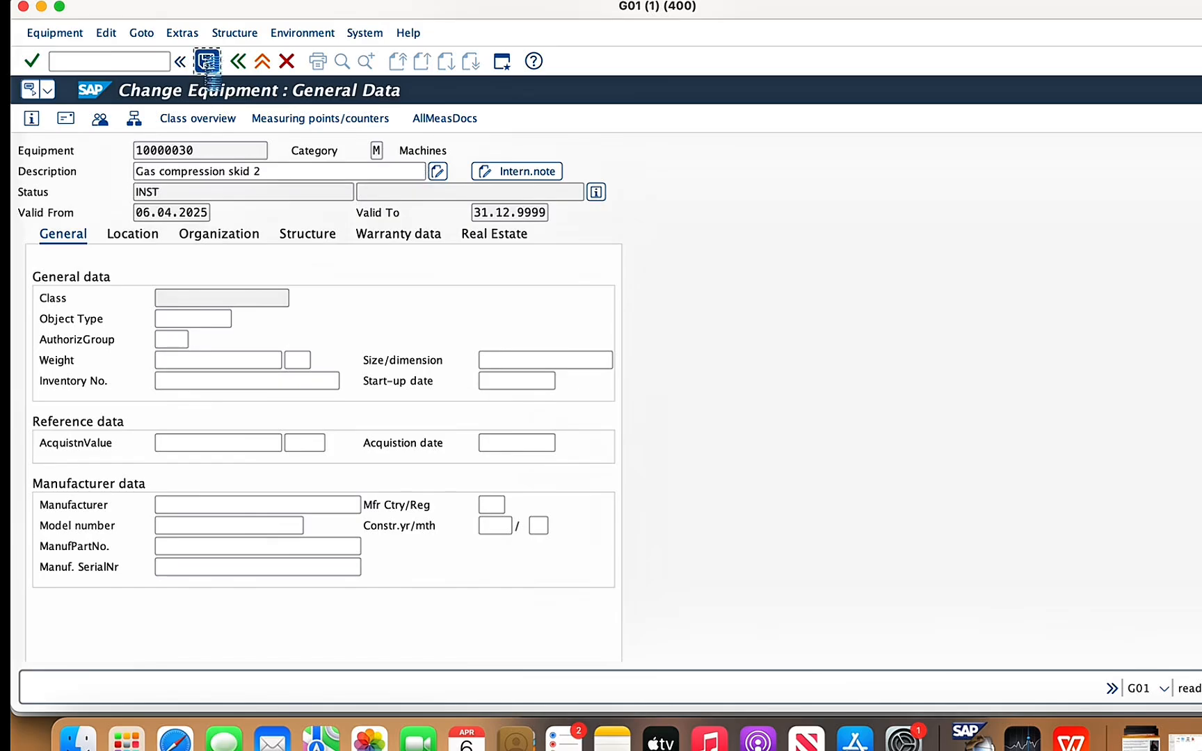
left_click(206, 62)
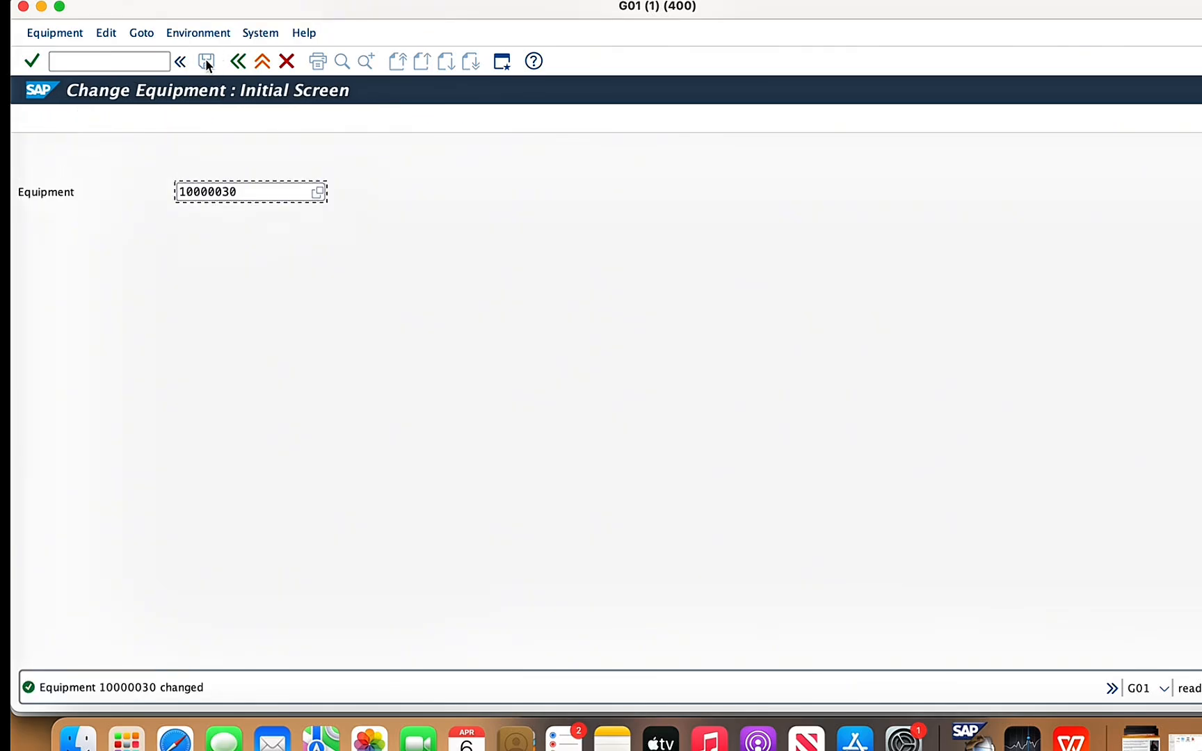
- Check the component list's structure notes in the WPS Office presentation, then return to SAP
left_click(1071, 739)
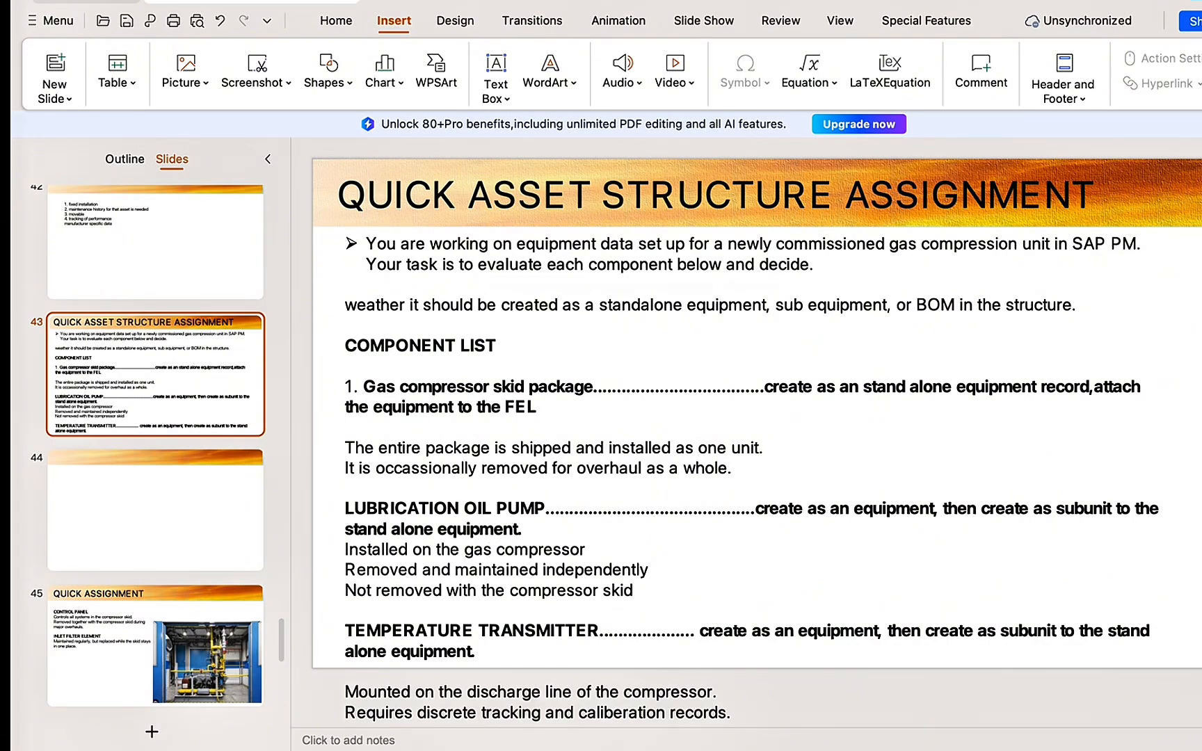
mouse_move(970, 736)
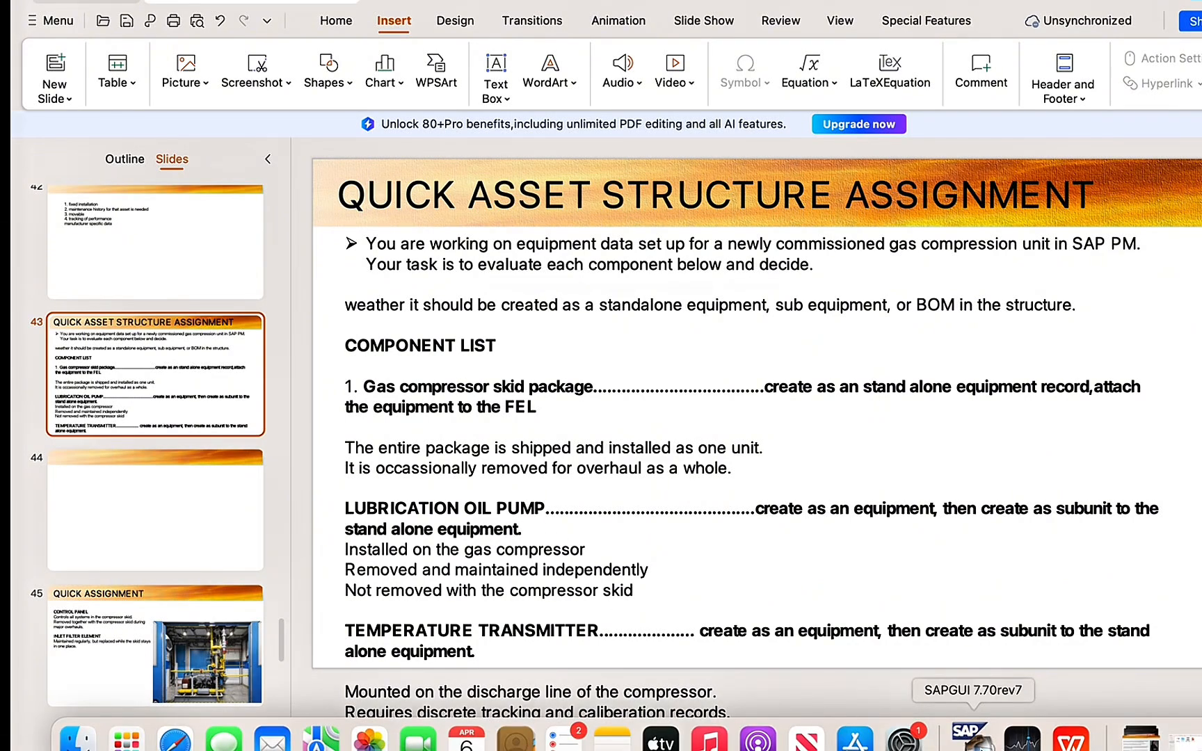
left_click(971, 736)
- Open equipment 10000031 to check its description, then go back to the equipment selection
left_click(253, 191)
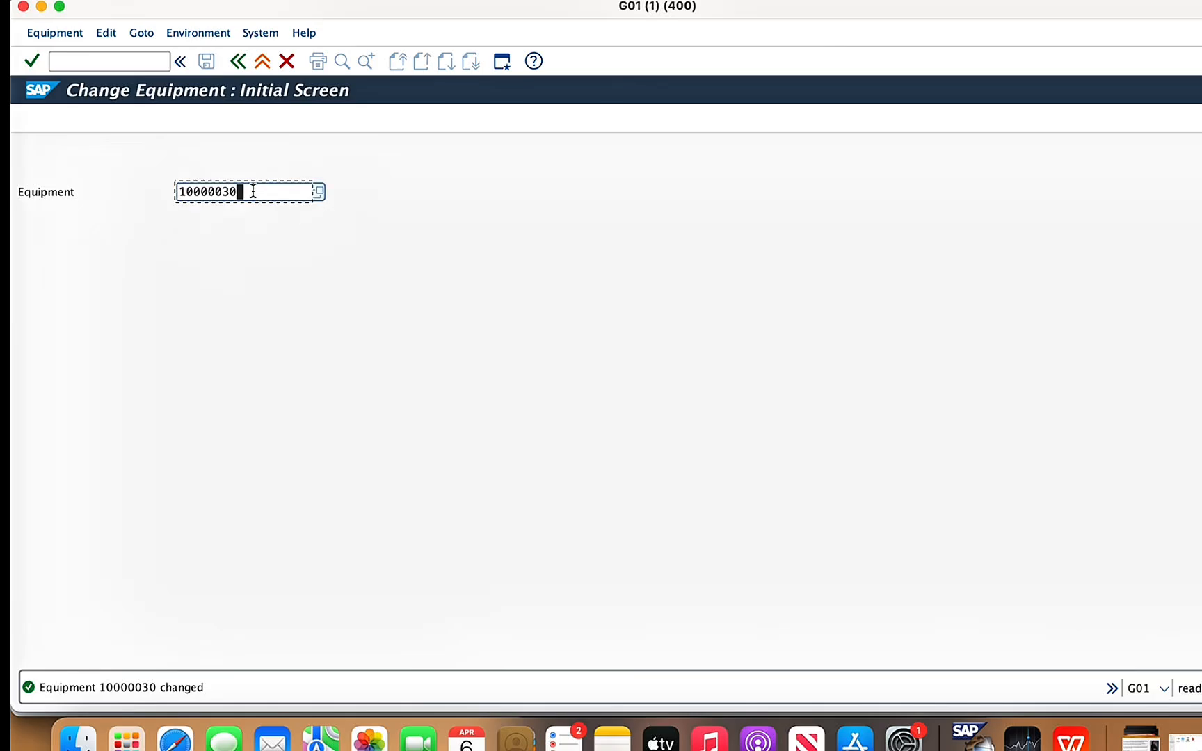
key("BackSpace")
type("1")
key("Return")
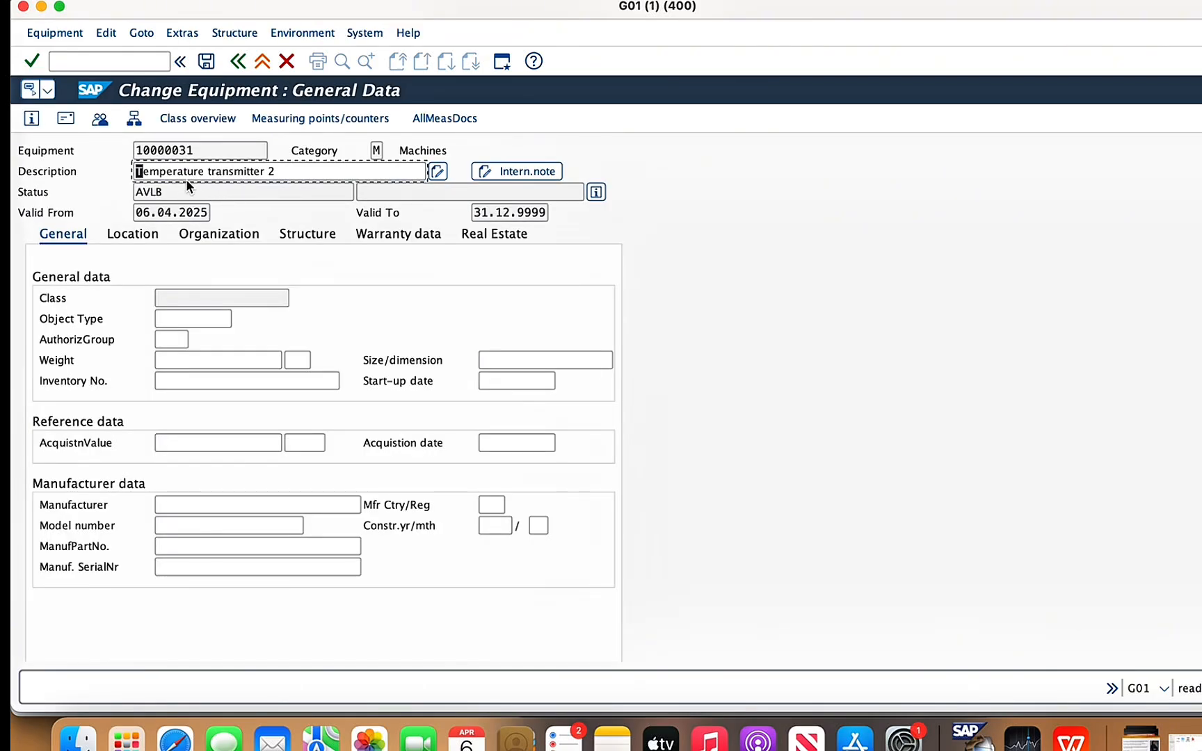
left_click(270, 178)
left_click(239, 64)
- Open equipment 10000030 to check its description and status, then go back to the equipment selection
left_click(249, 189)
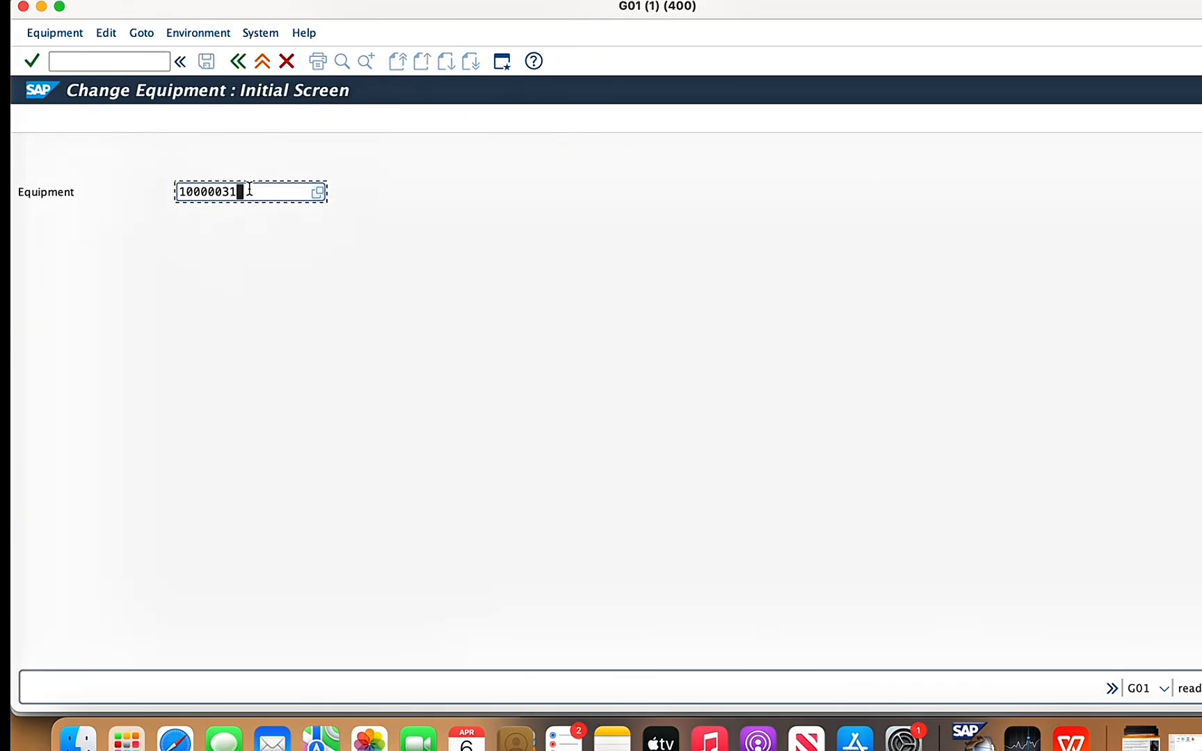
key("BackSpace")
type("0")
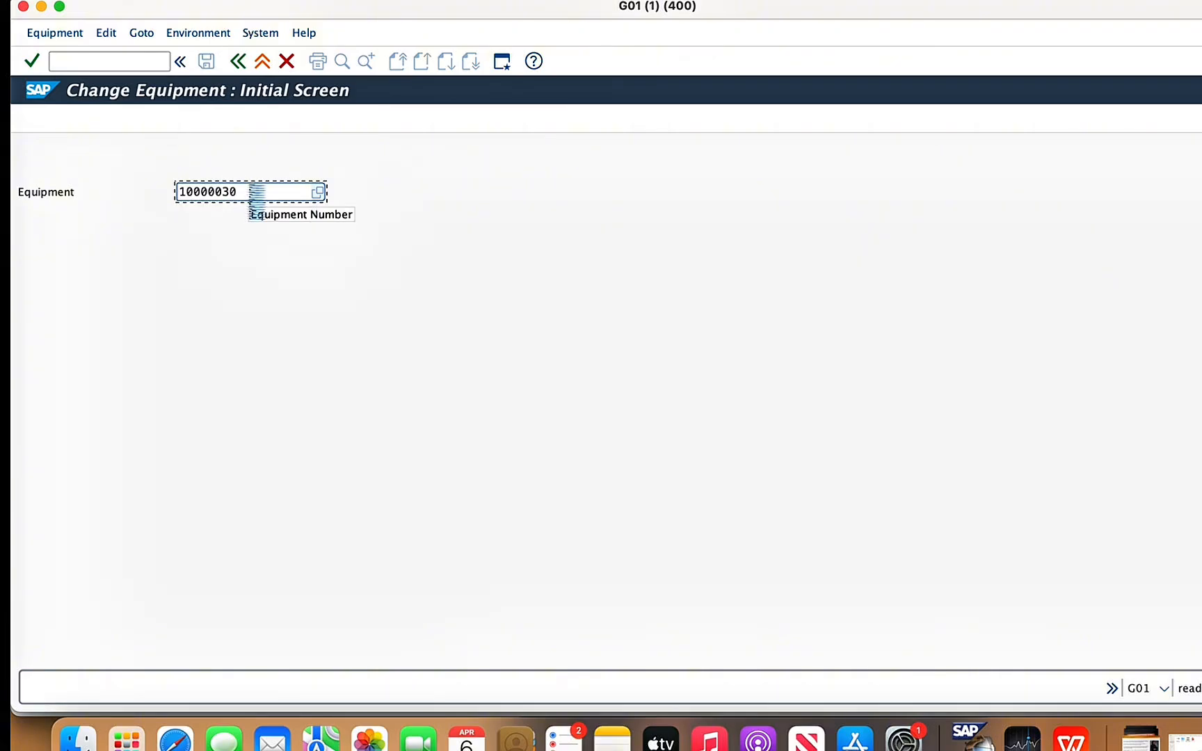
key("Return")
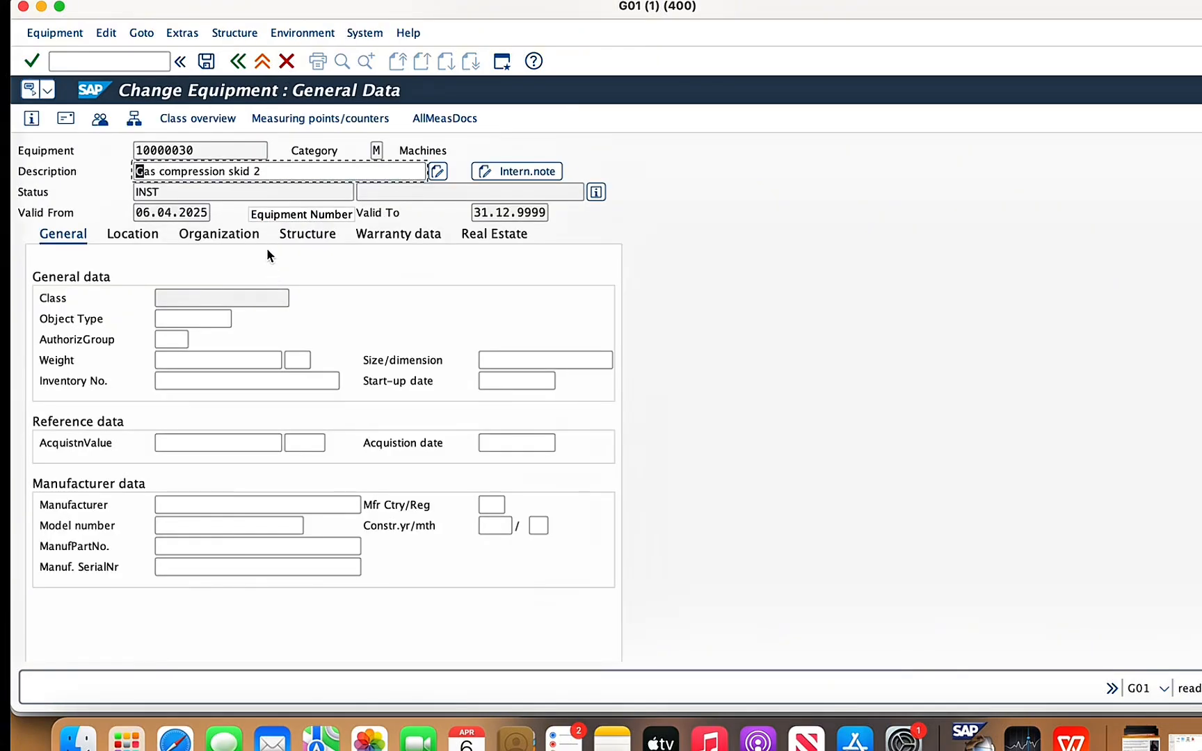
left_click(238, 62)
- Open equipment 10000032 and check it against the component list in the WPS Office presentation, then return to SAP
left_click(254, 192)
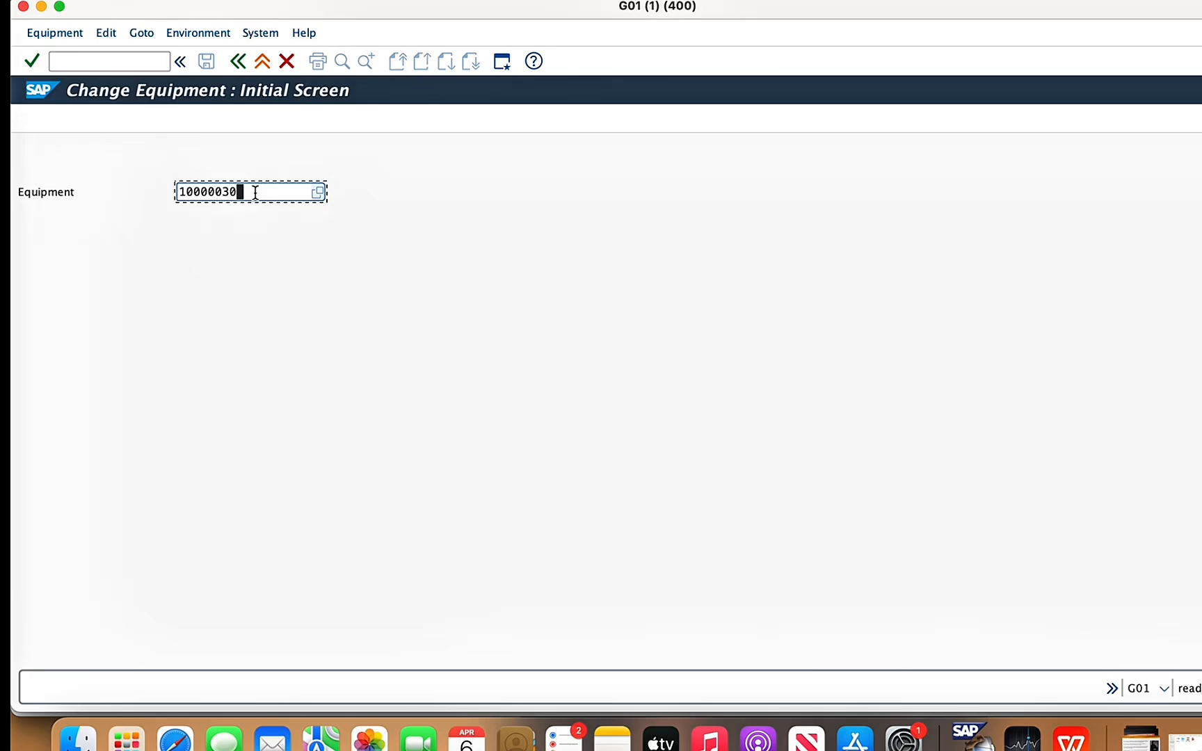
key("BackSpace")
type("2")
key("Return")
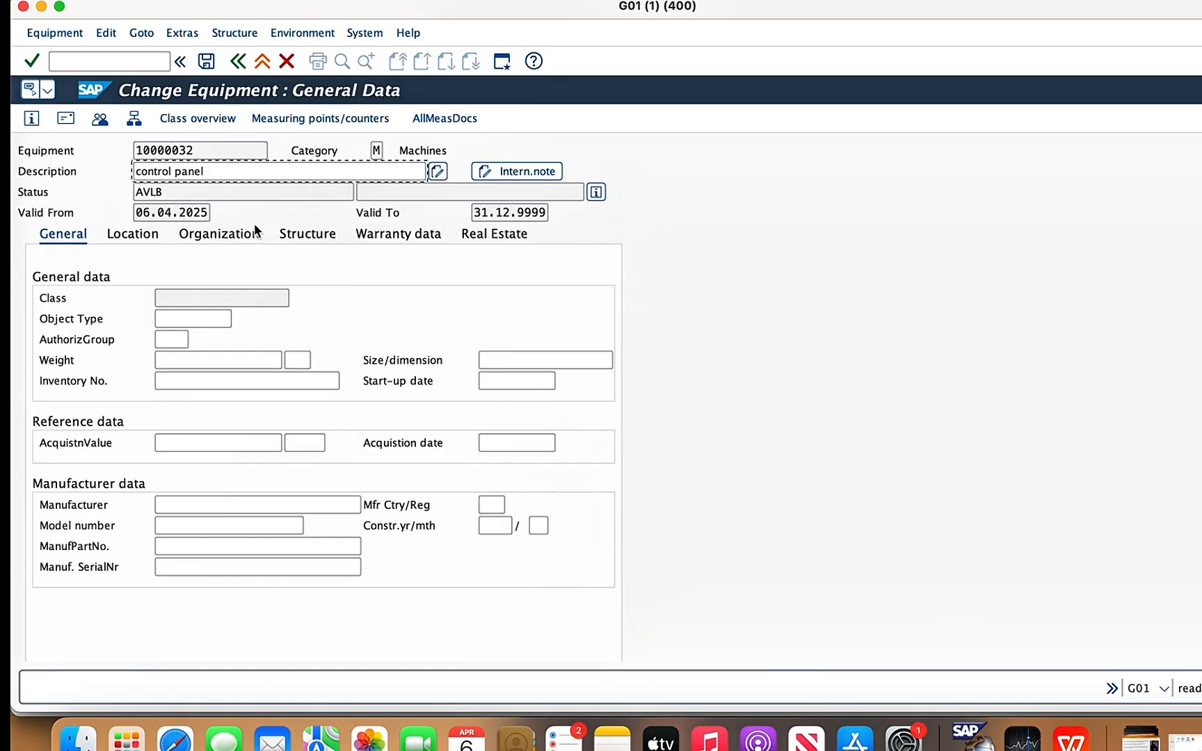
left_click(240, 169)
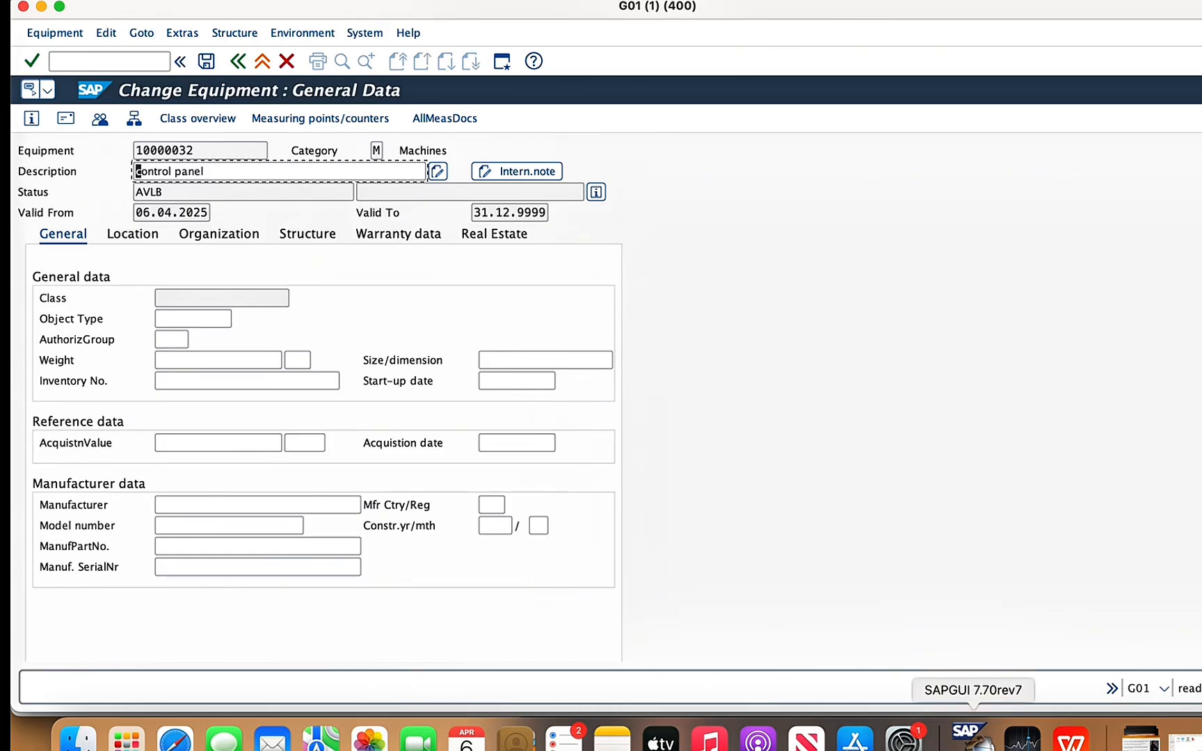
left_click(1072, 739)
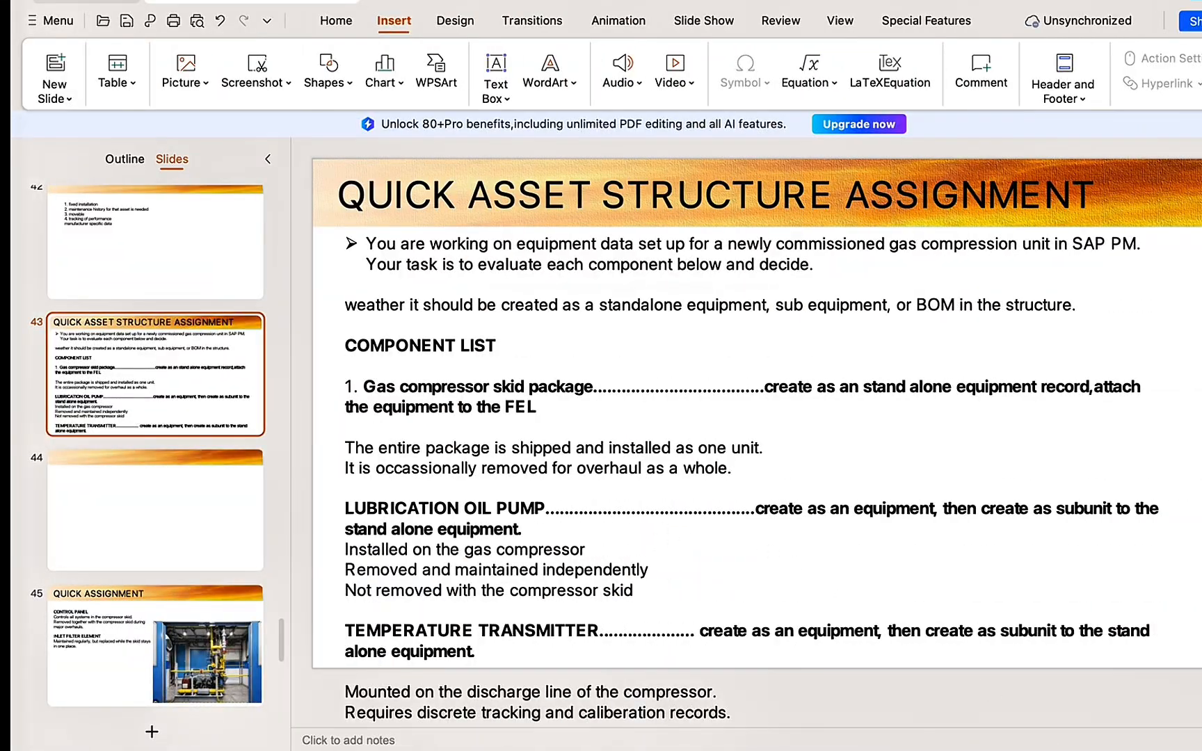
left_click(967, 739)
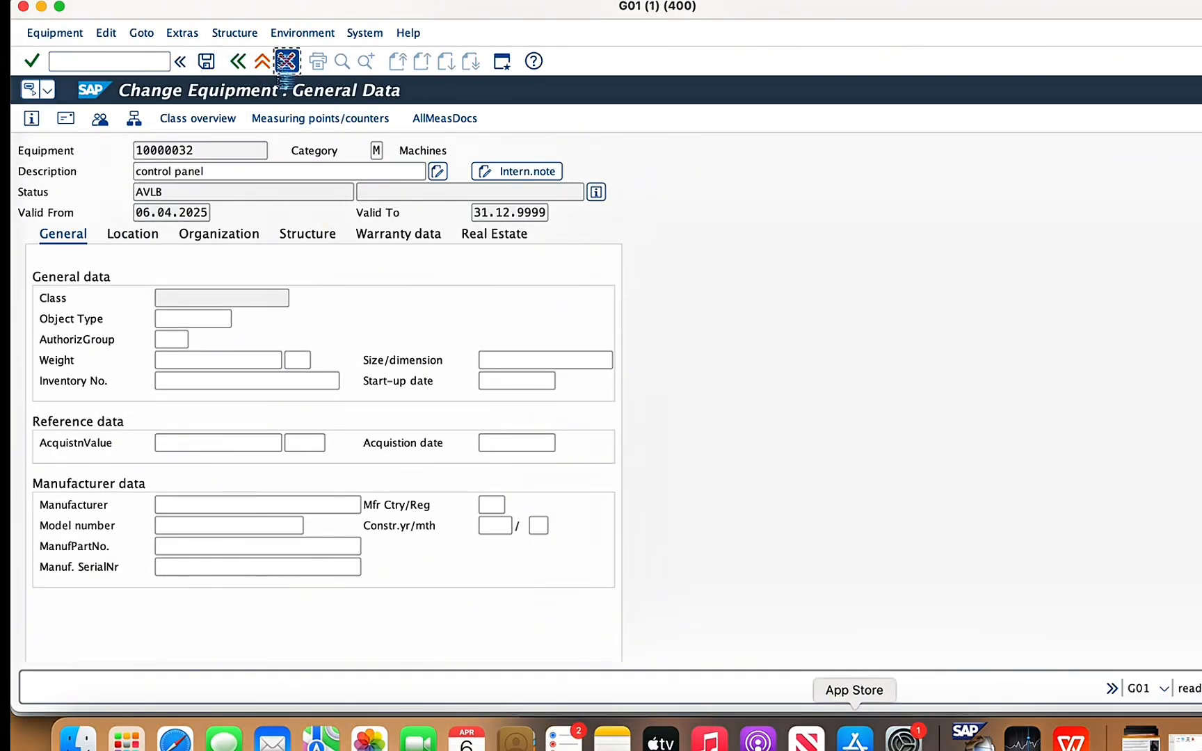
- Leave equipment changing and start a new category M equipment record described as "Lubrication oil pump 2"
left_click(287, 62)
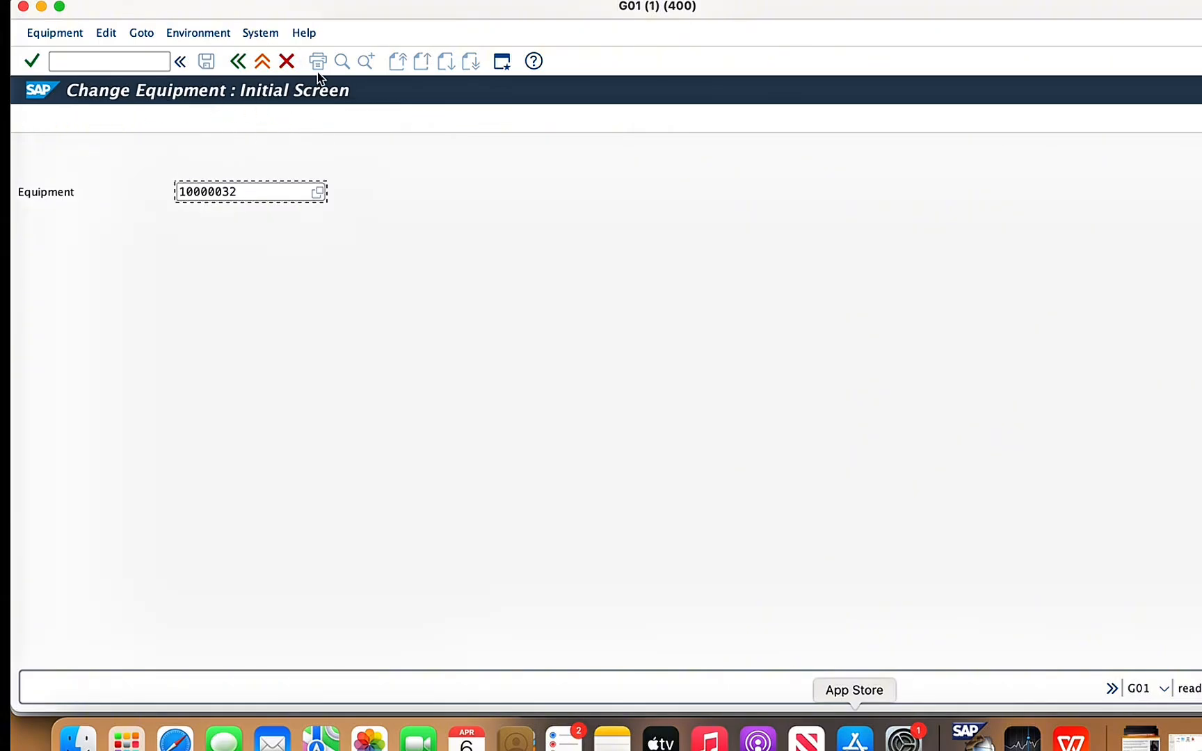
left_click(287, 61)
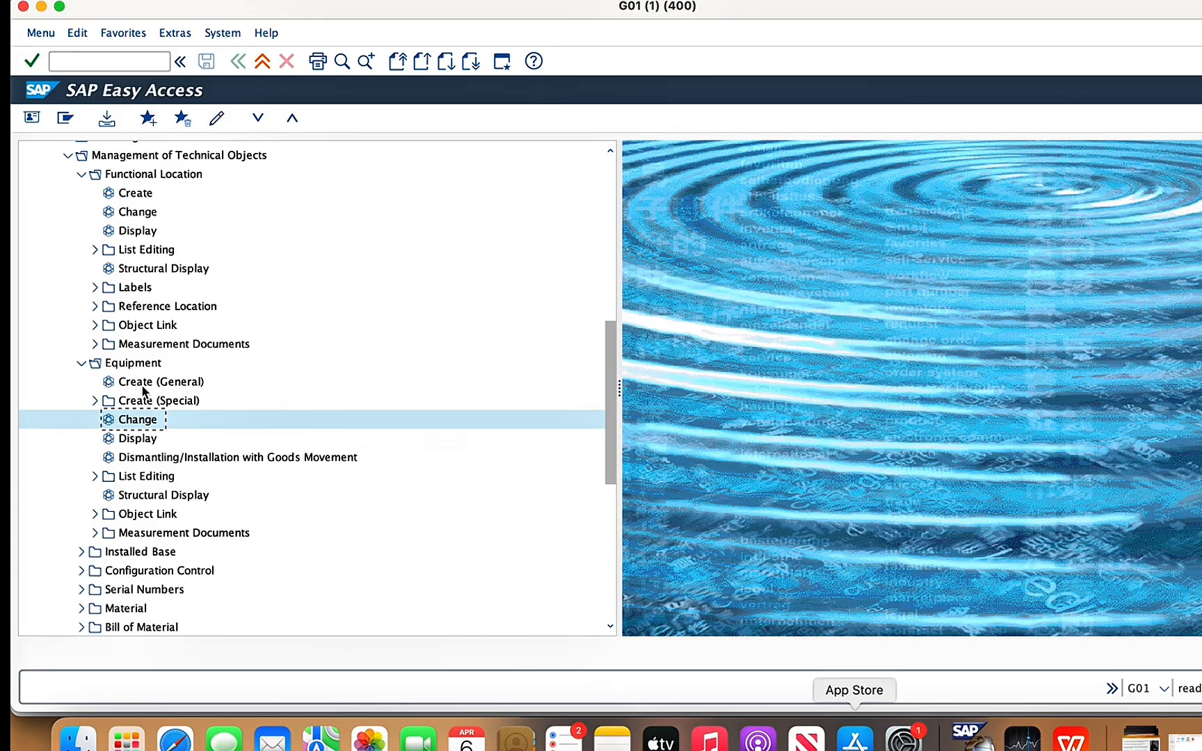
double_click(144, 386)
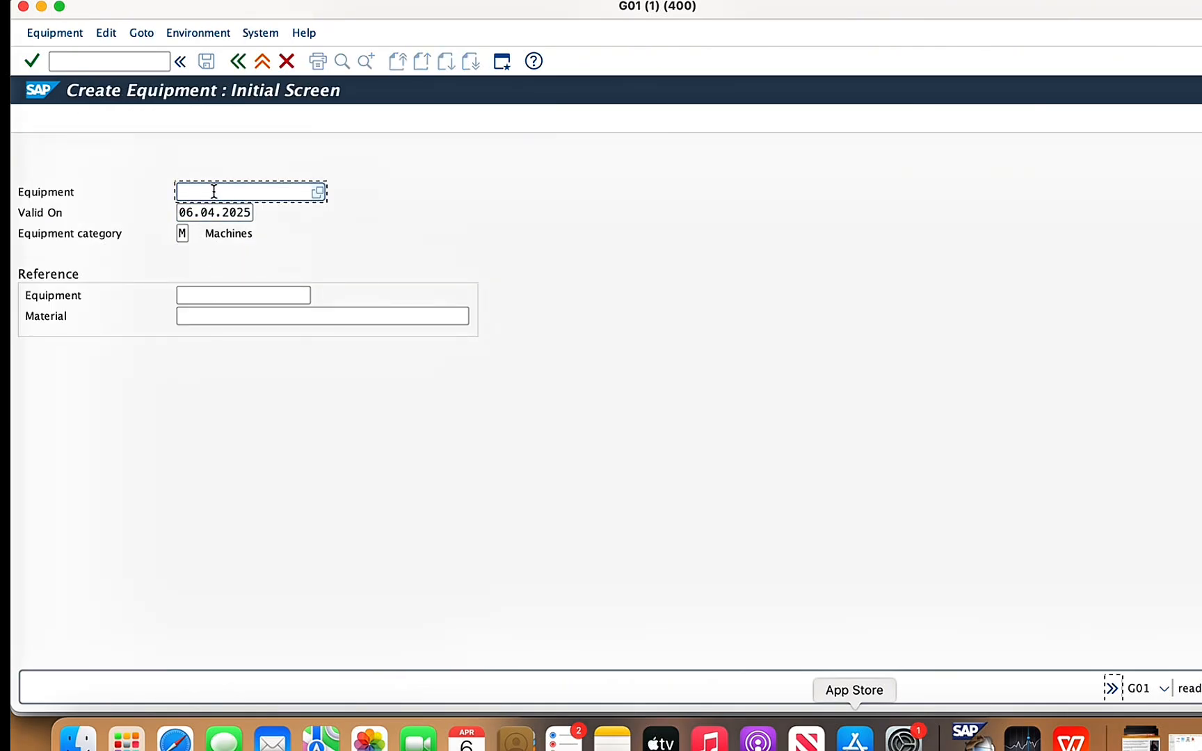
key("Return")
type("LUBR")
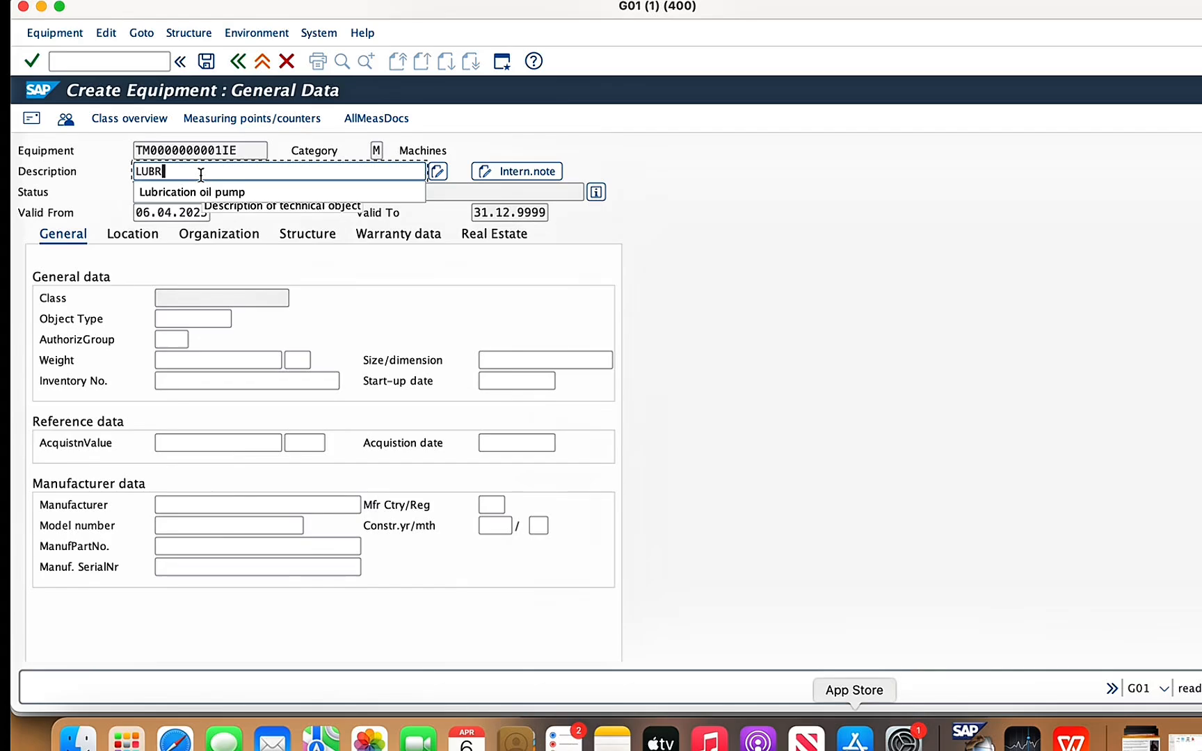
type("ICAT")
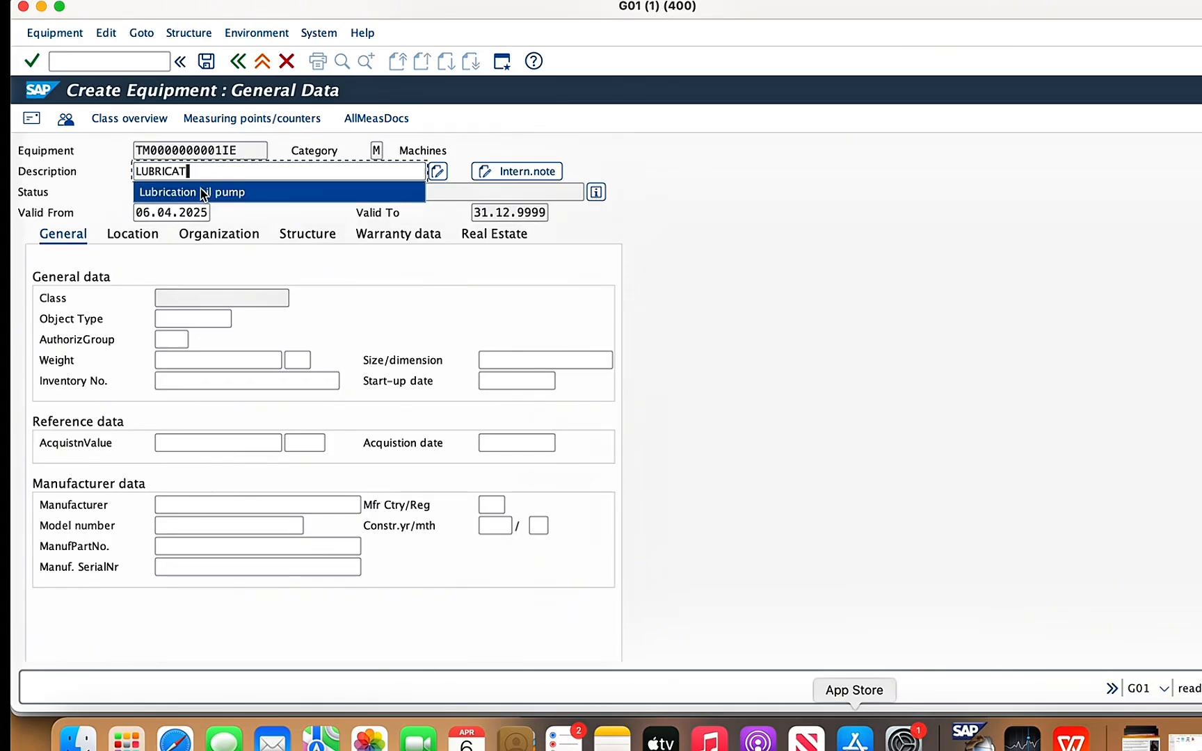
left_click(207, 192)
type("2")
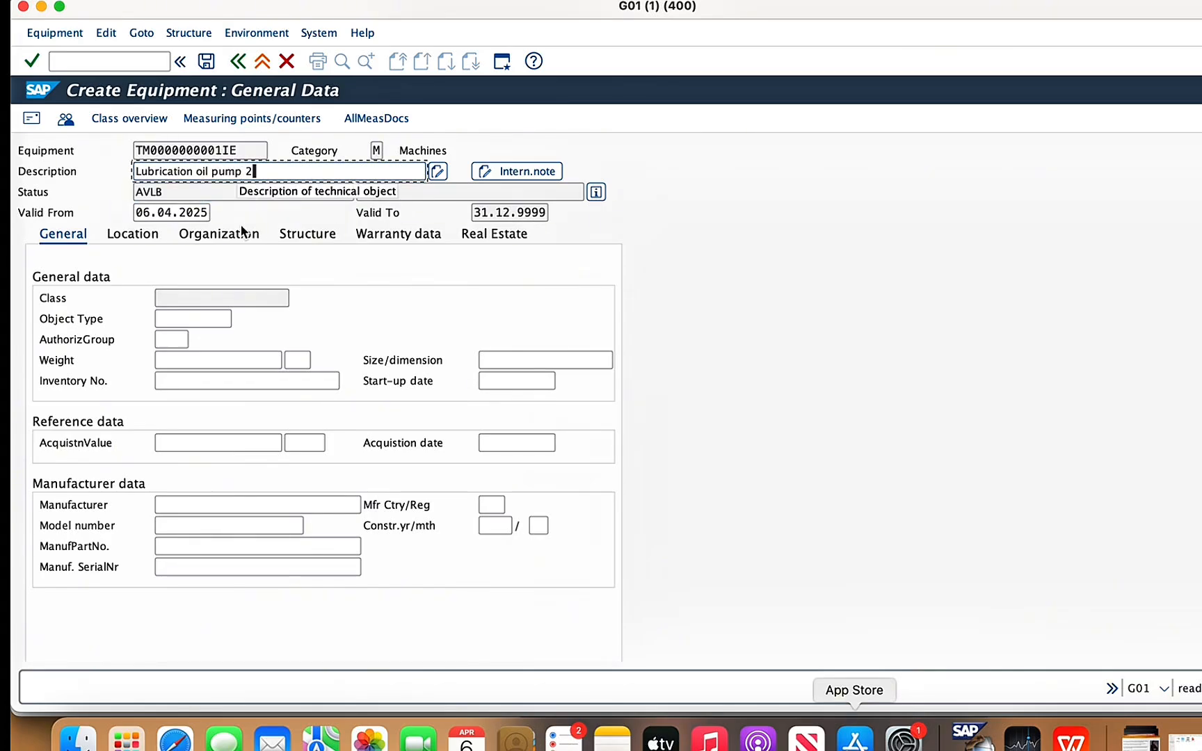
- Enter the pump's location data: maintenance plant 1478, room GAS ROOM and plant section BEV
left_click(137, 238)
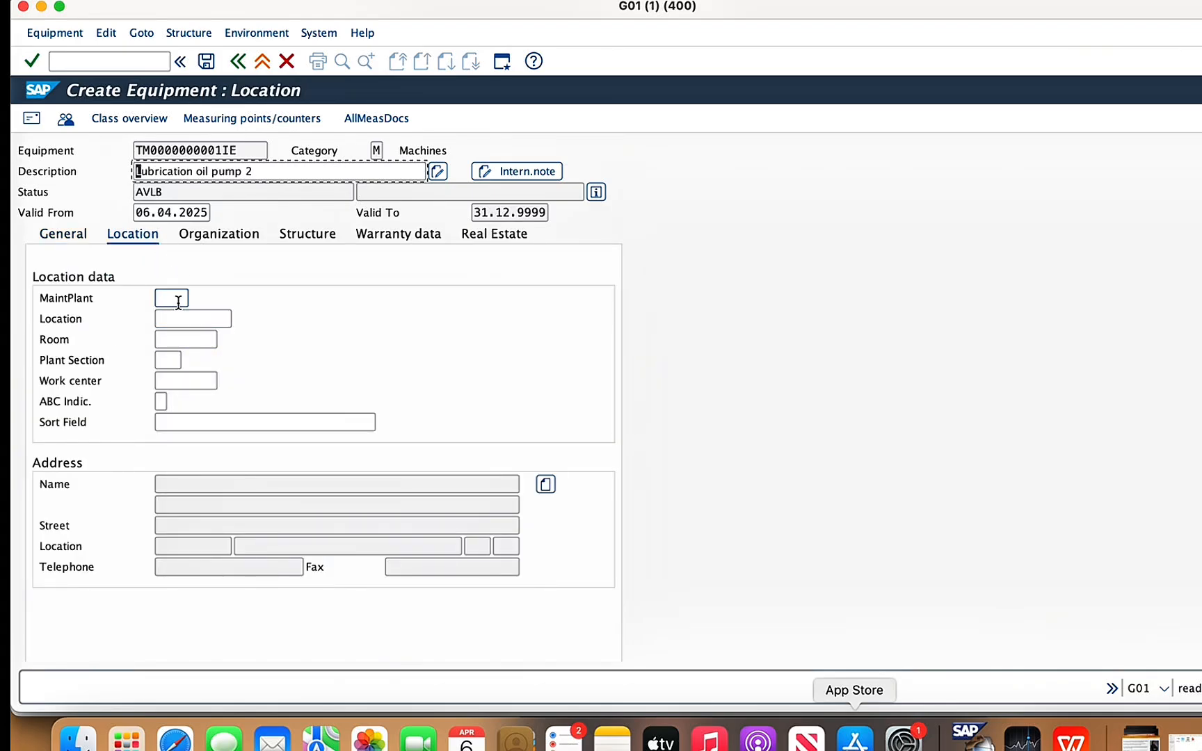
left_click(175, 299)
type("1478")
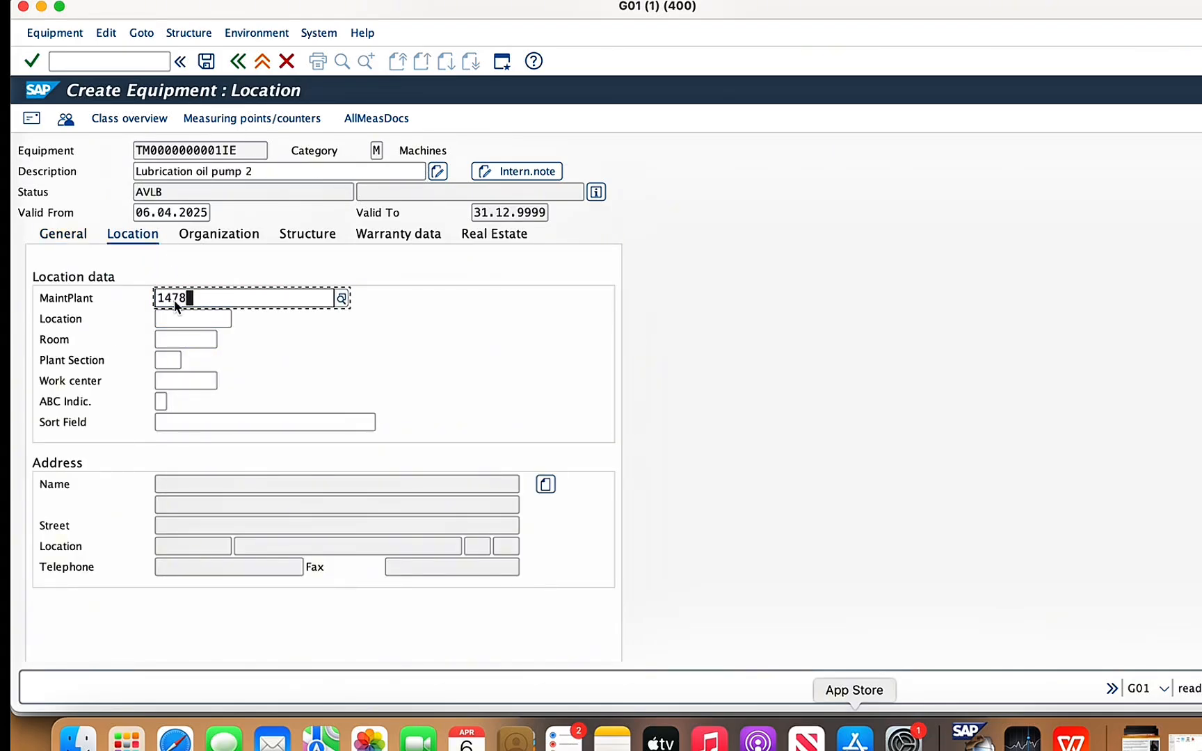
left_click(170, 339)
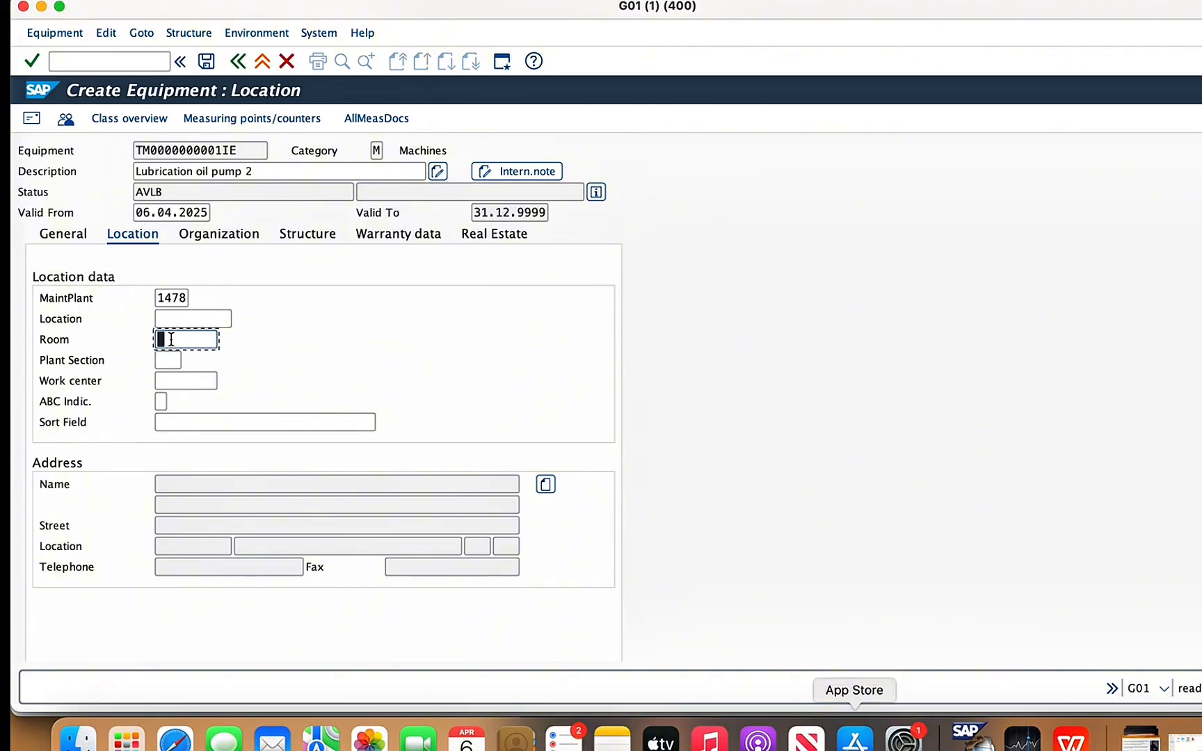
type("G")
left_click(172, 365)
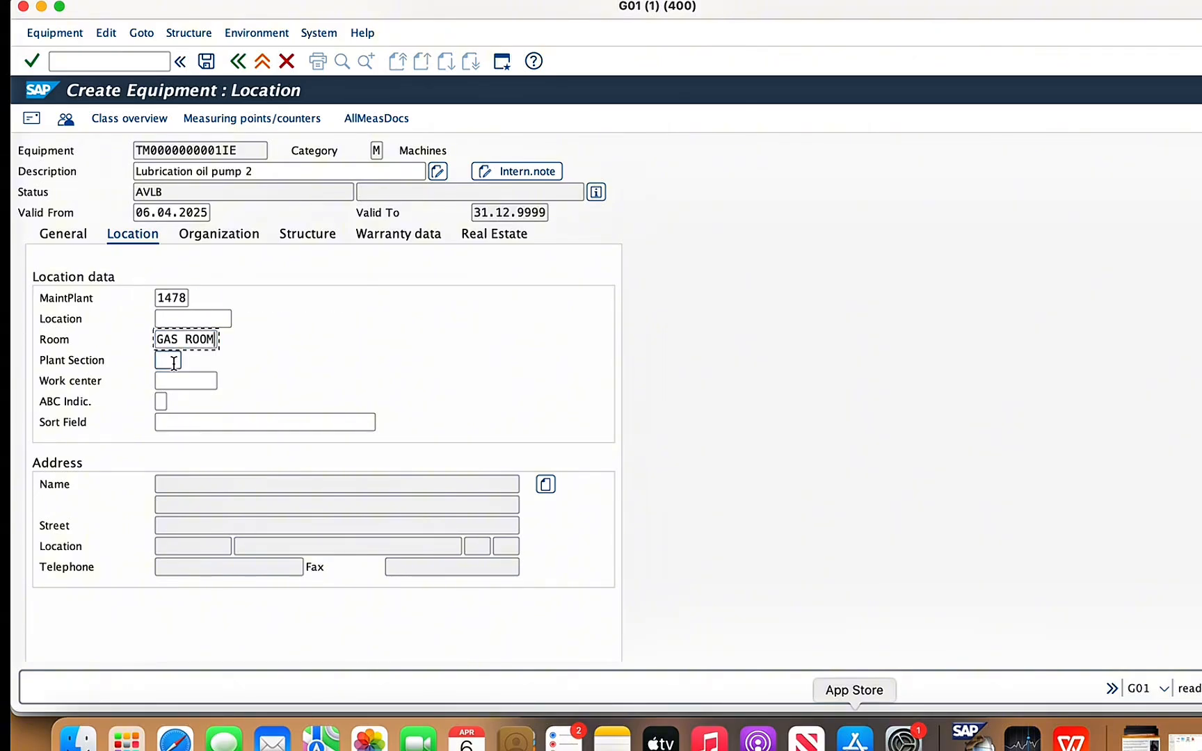
left_click(174, 362)
key("Return")
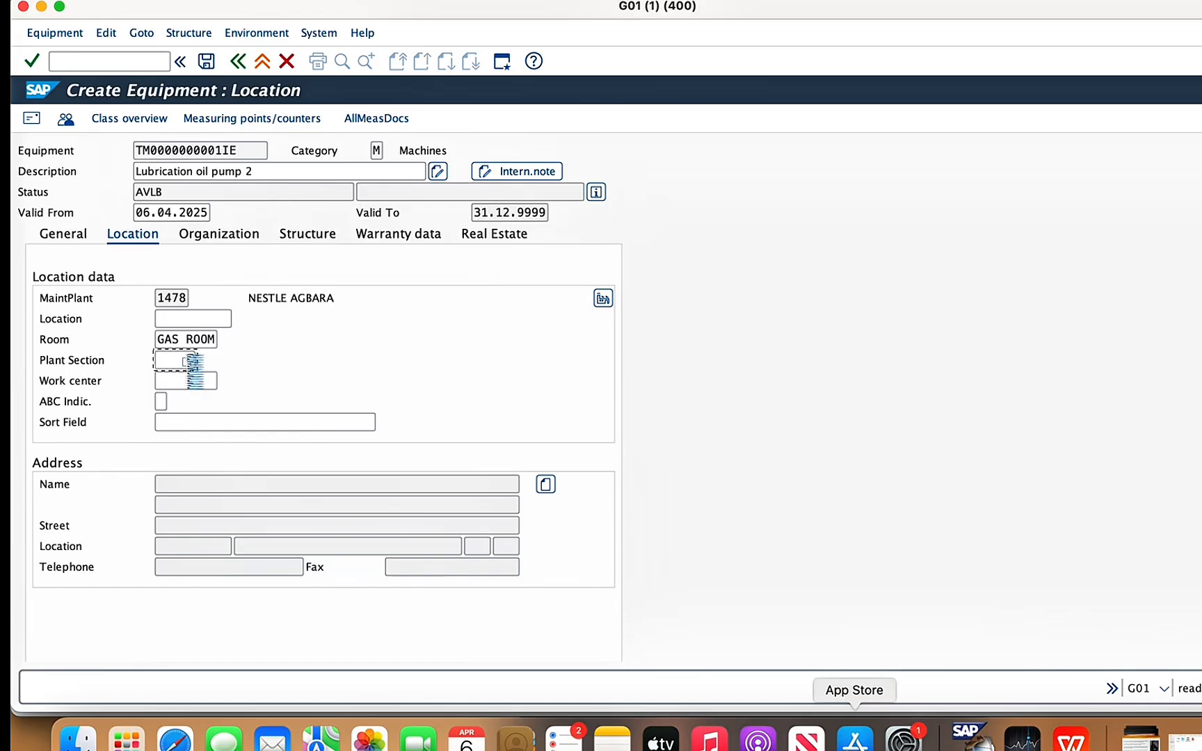
left_click(190, 360)
double_click(168, 245)
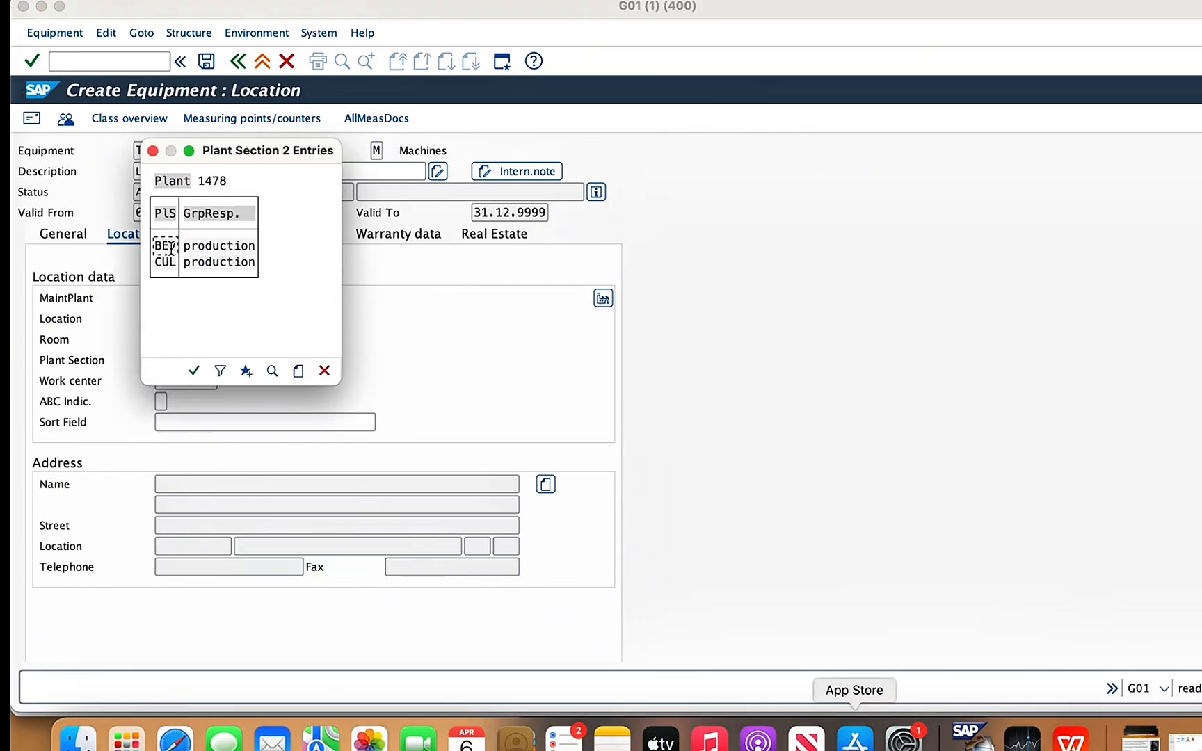
- Set the work center to 1478ecu1 and the ABC indicator to A, check the organization data and save the equipment
left_click(169, 381)
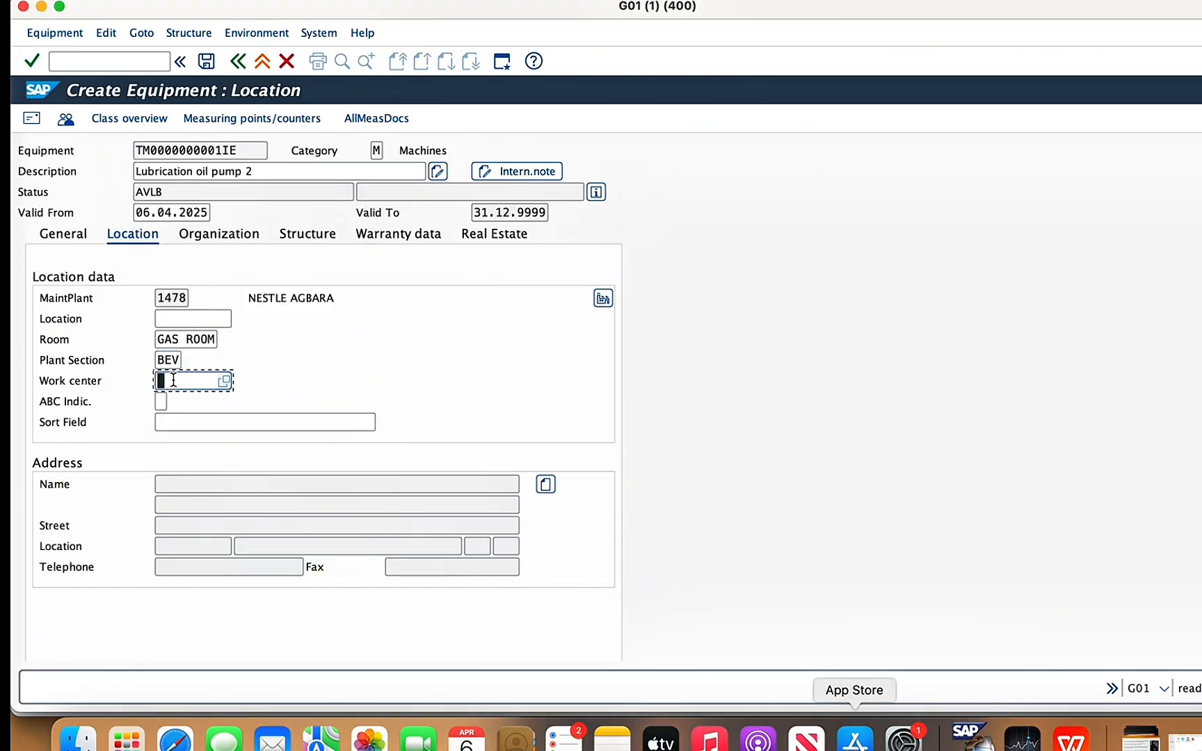
type("14")
left_click(169, 401)
left_click(164, 402)
type("A")
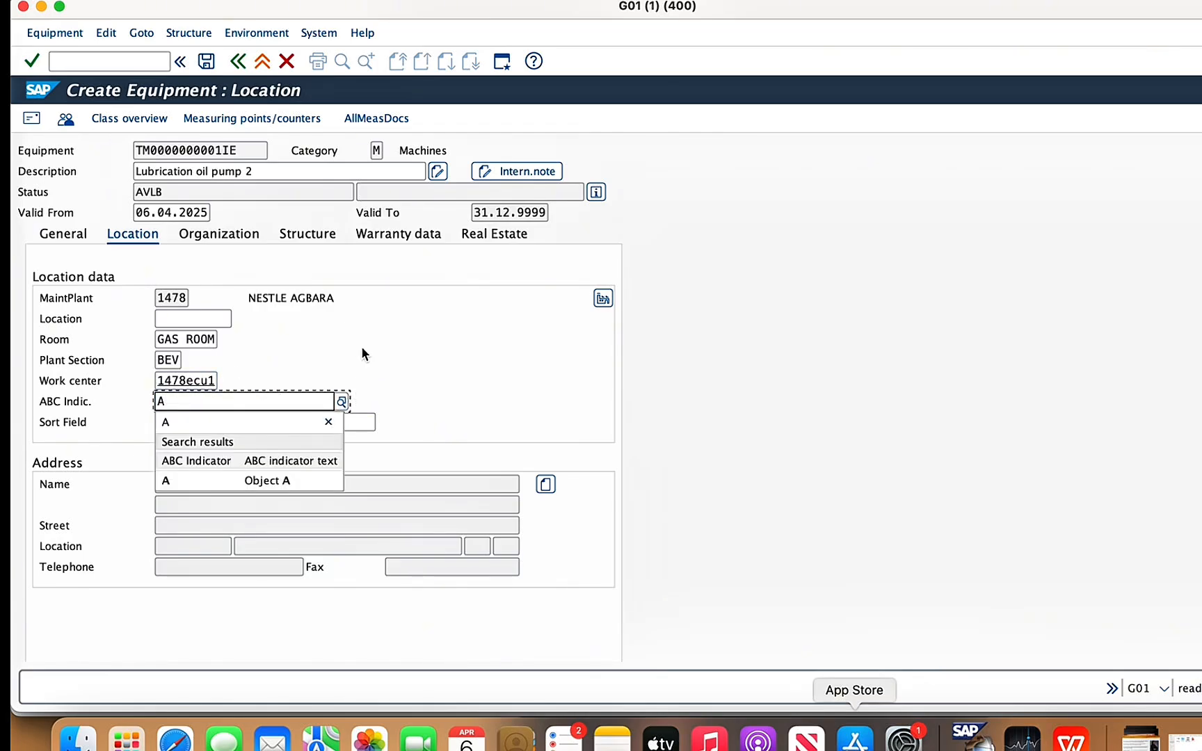
left_click(217, 480)
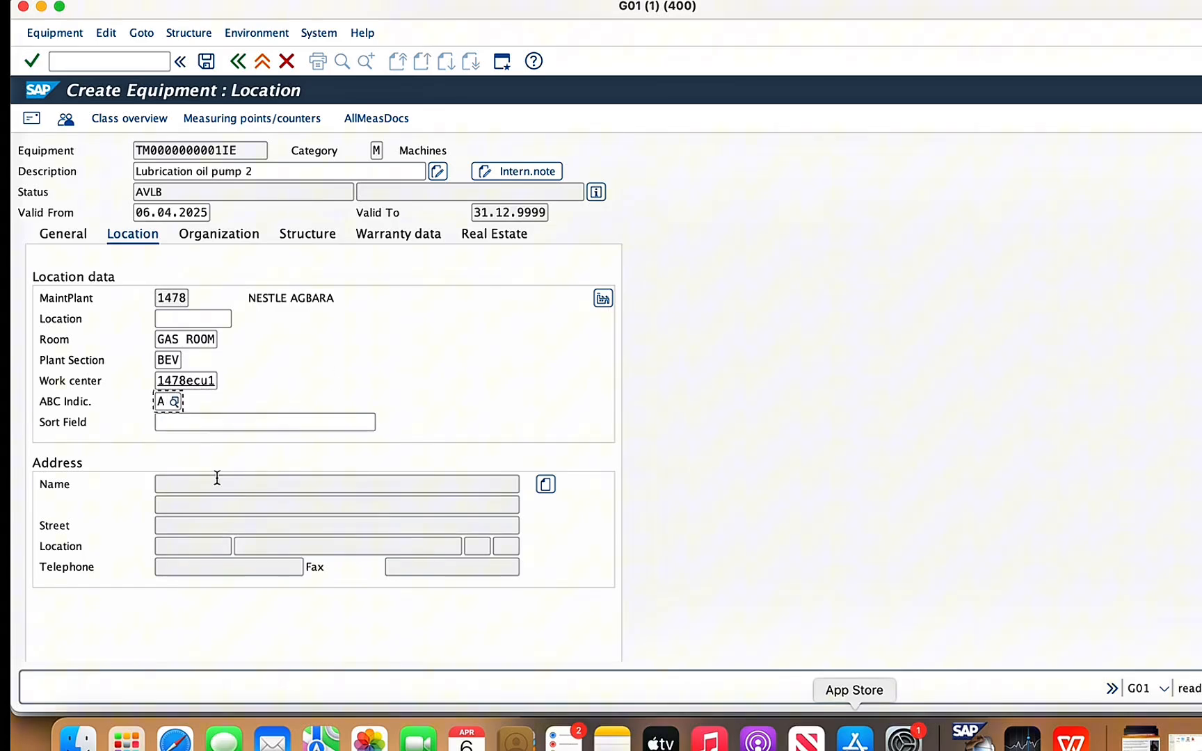
left_click(206, 235)
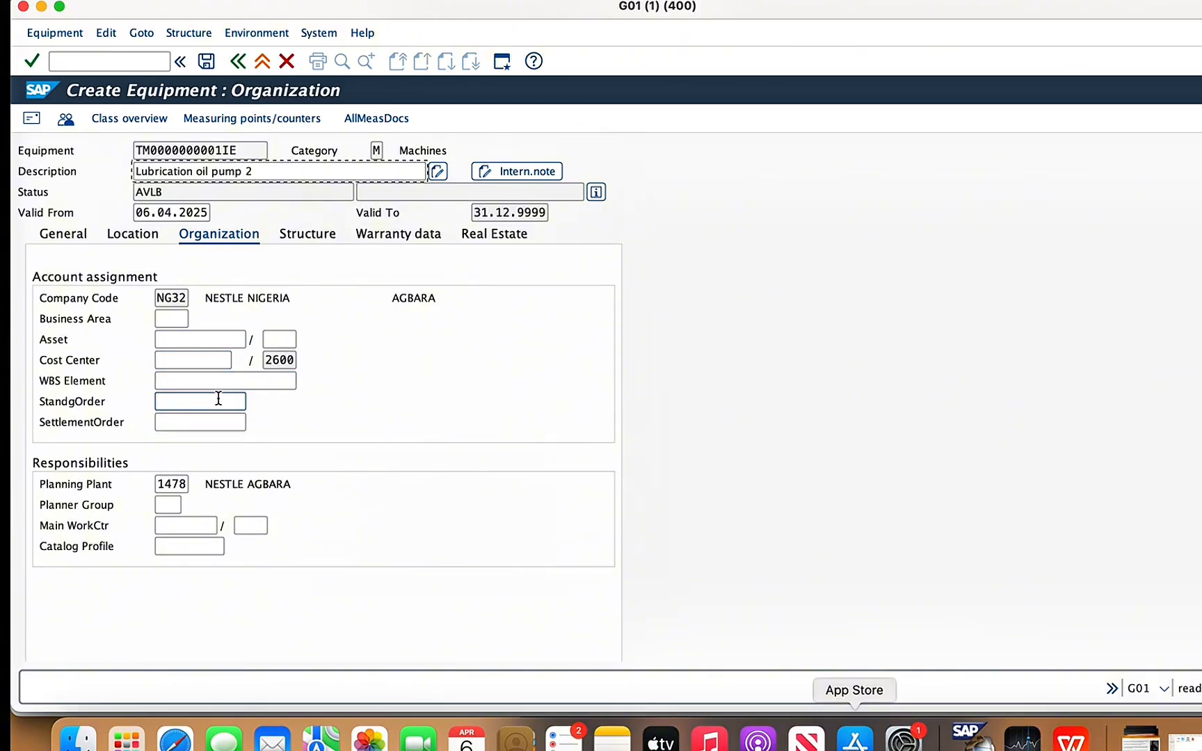
left_click(206, 61)
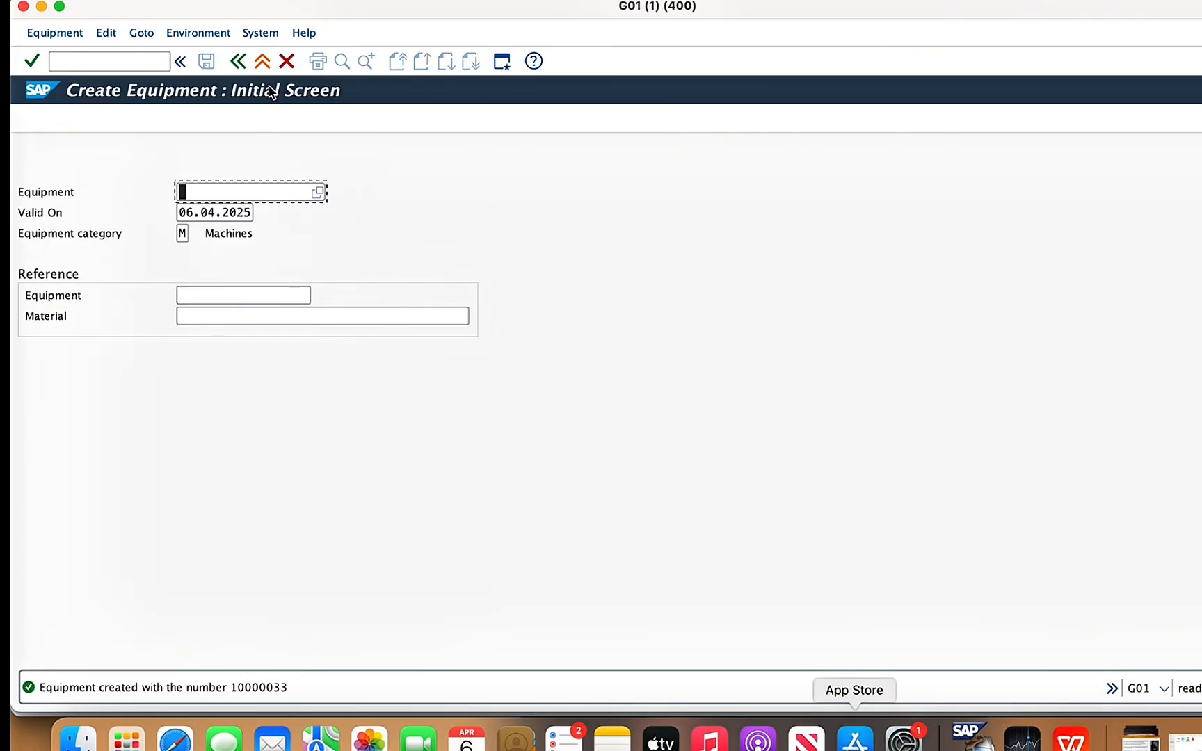
- Leave equipment creation and open the new lubrication oil pump 2 record, equipment 10000033, for changing
left_click(286, 62)
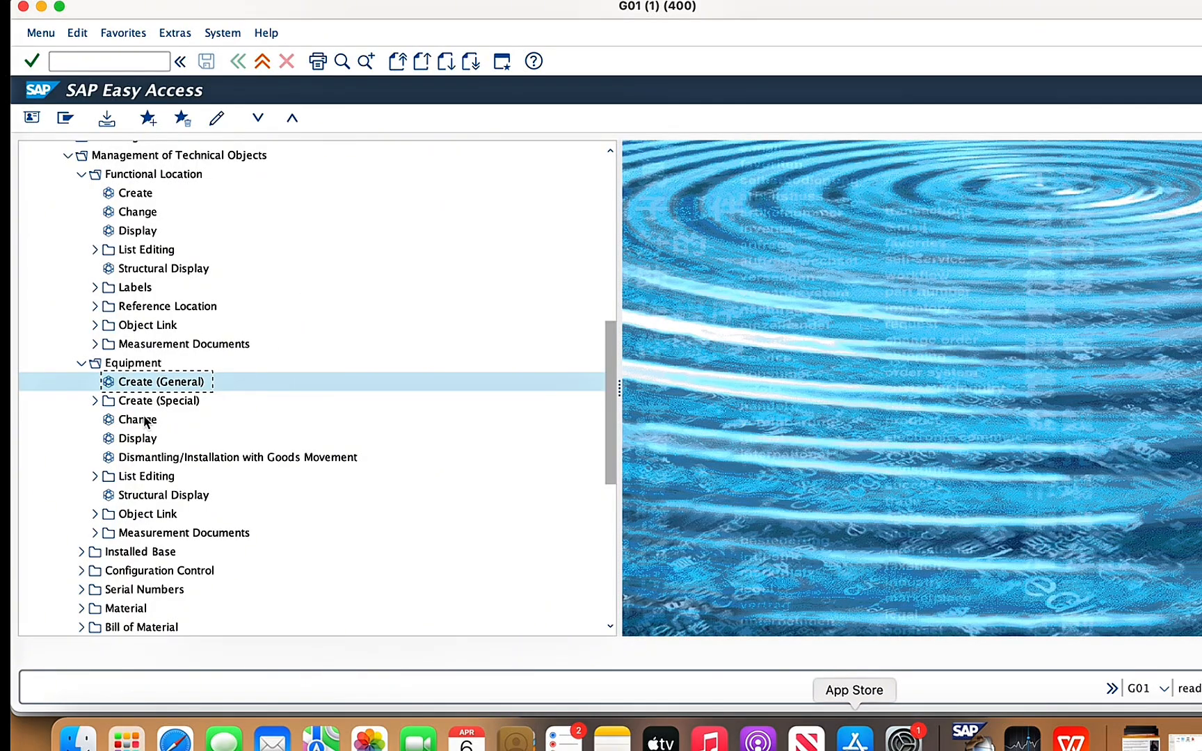
double_click(147, 420)
key("Return")
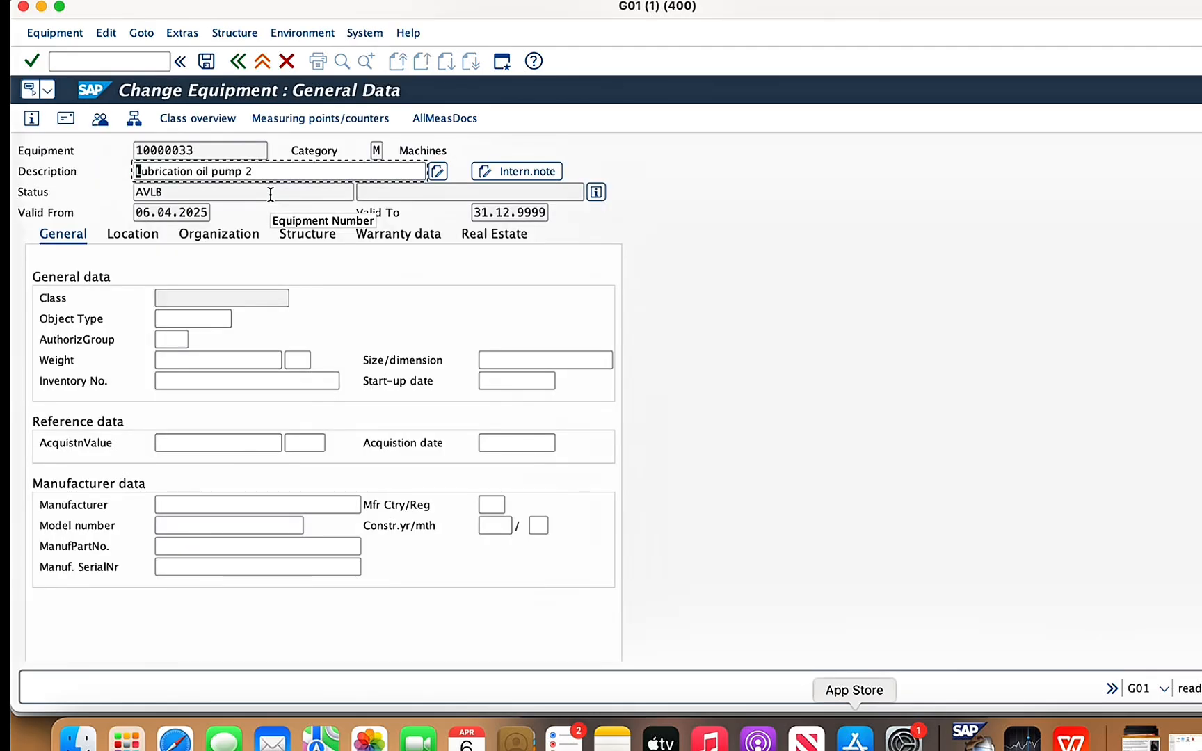
- Try to assign equipment 10000030 as sub-equipment of lubrication oil pump 2, then return to the equipment selection
left_click(242, 32)
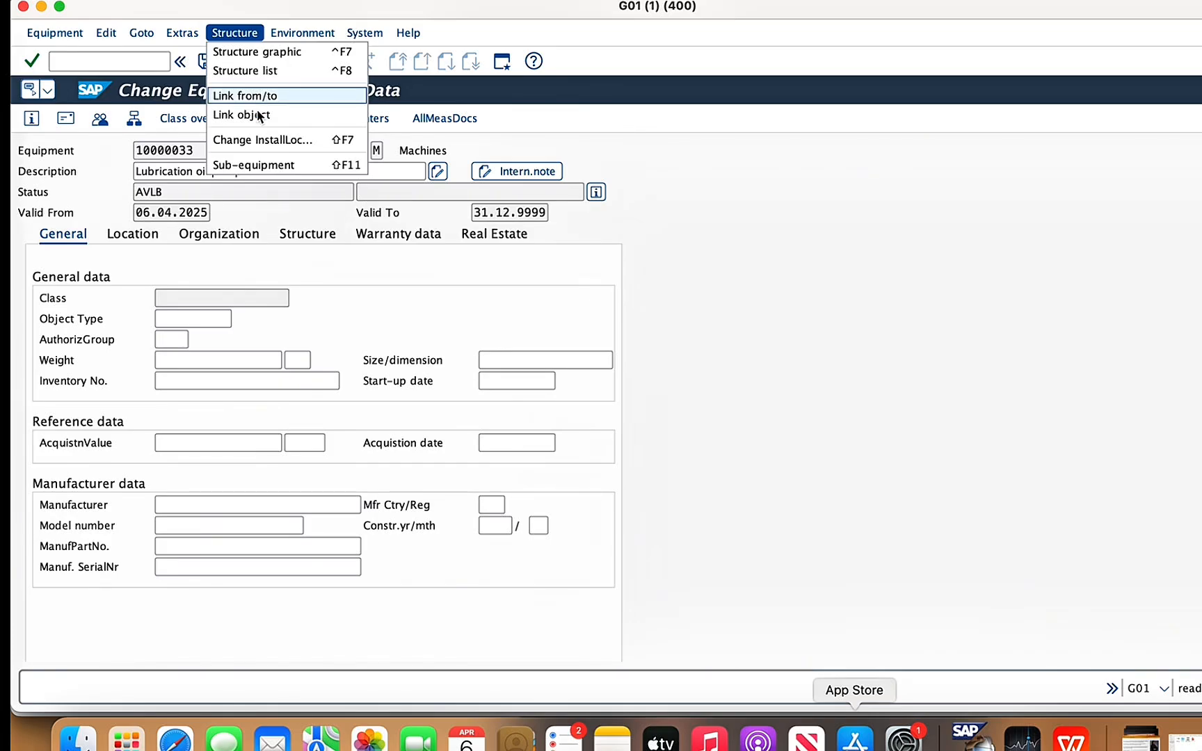
left_click(258, 166)
left_click(112, 232)
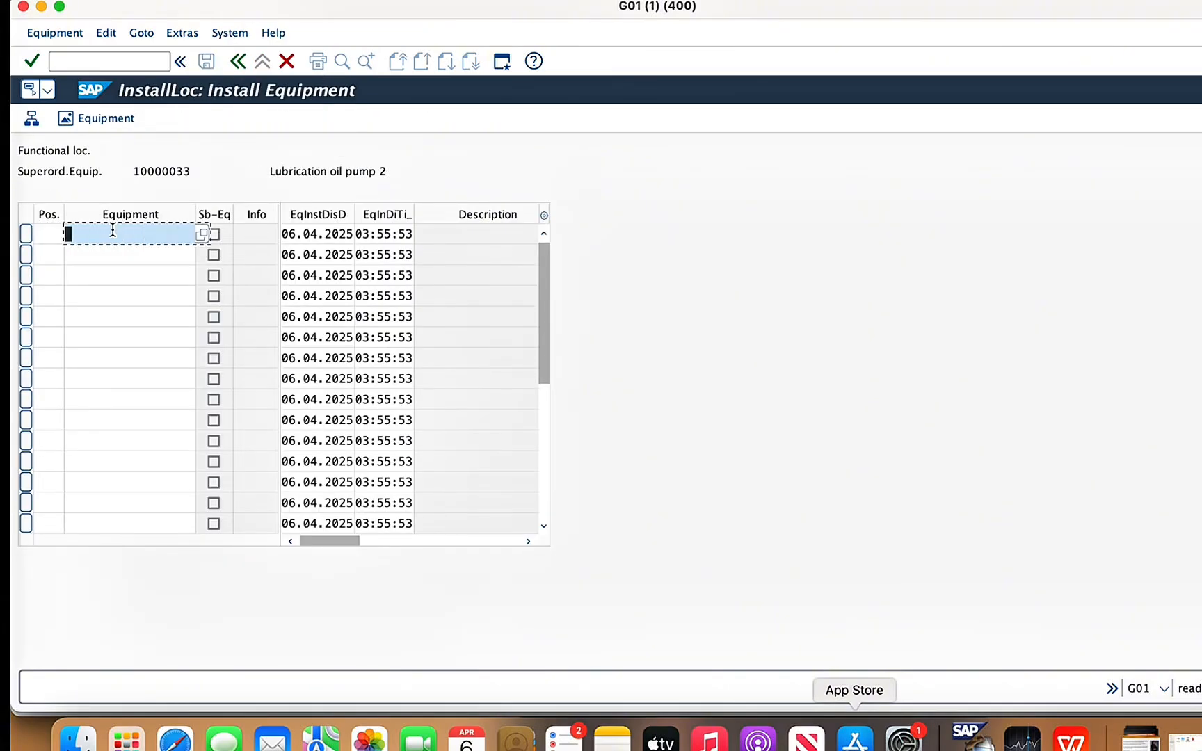
type("1")
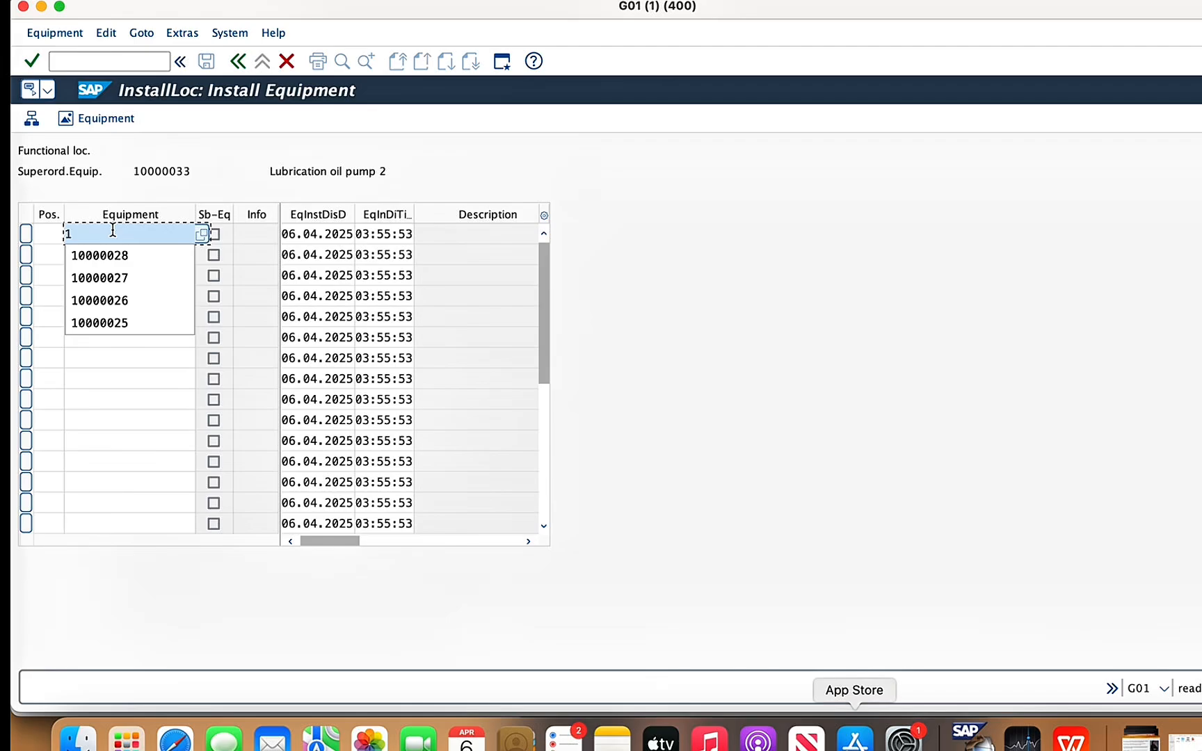
type("000003")
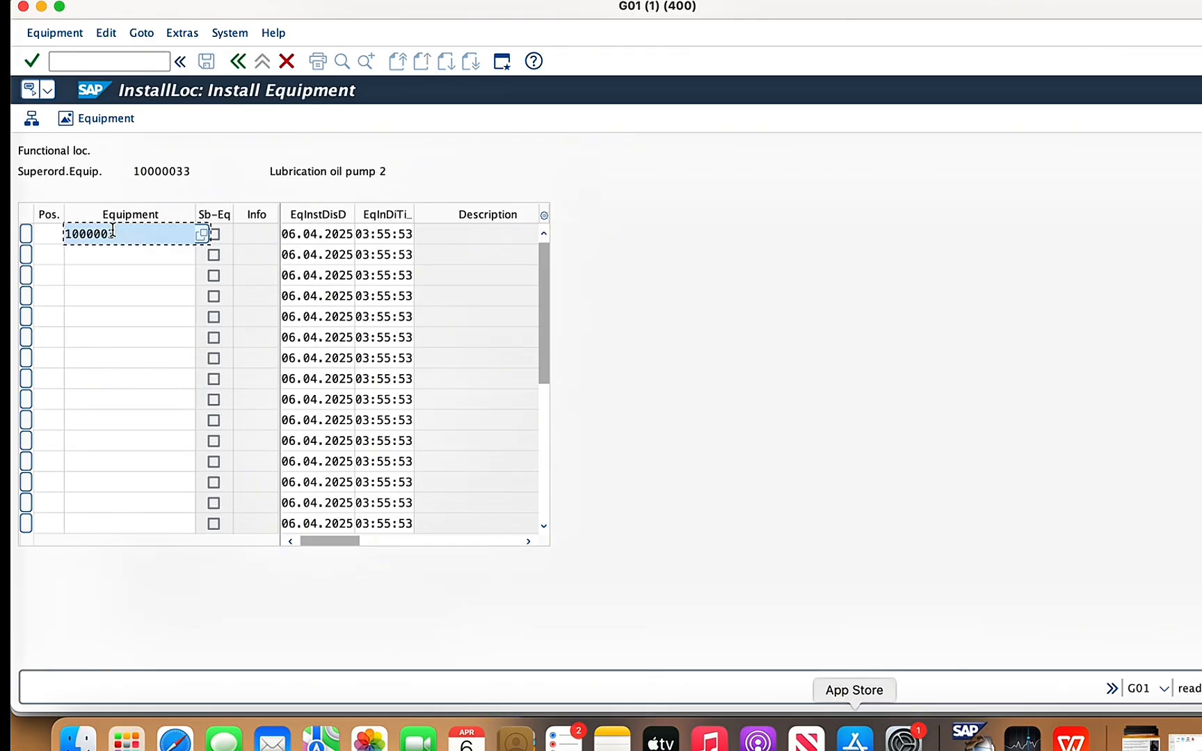
type("0")
key("Return")
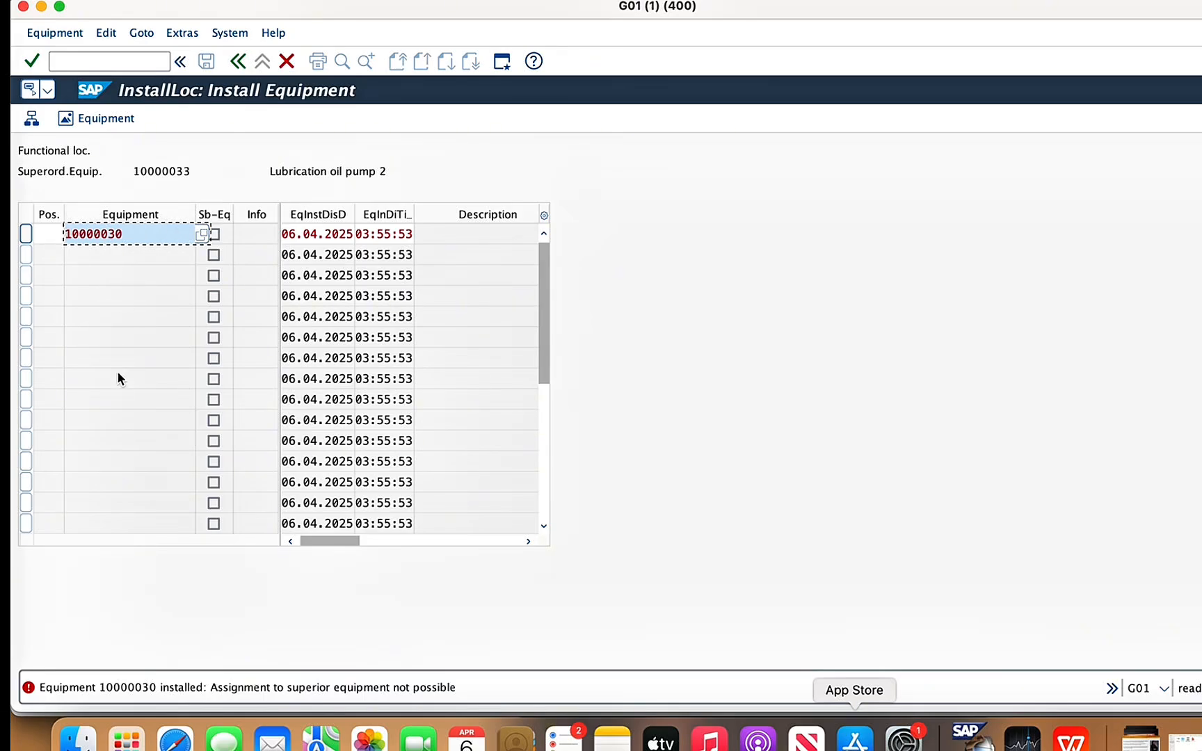
left_click(285, 63)
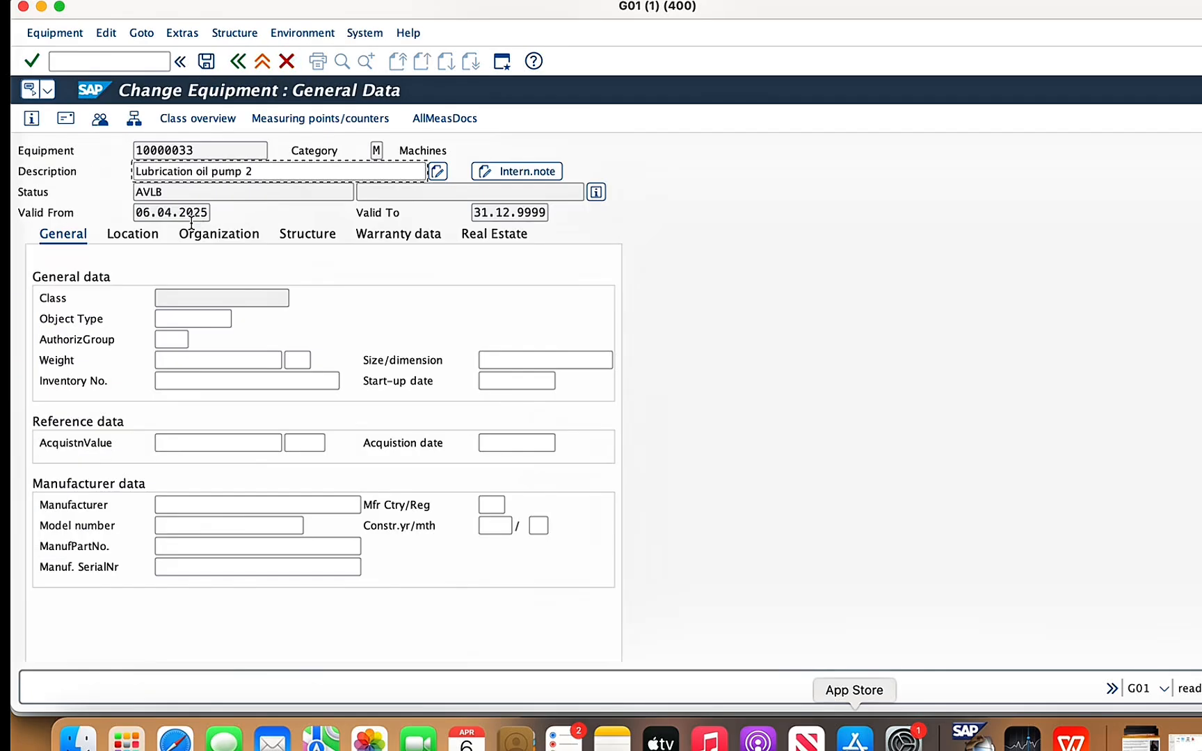
left_click(238, 61)
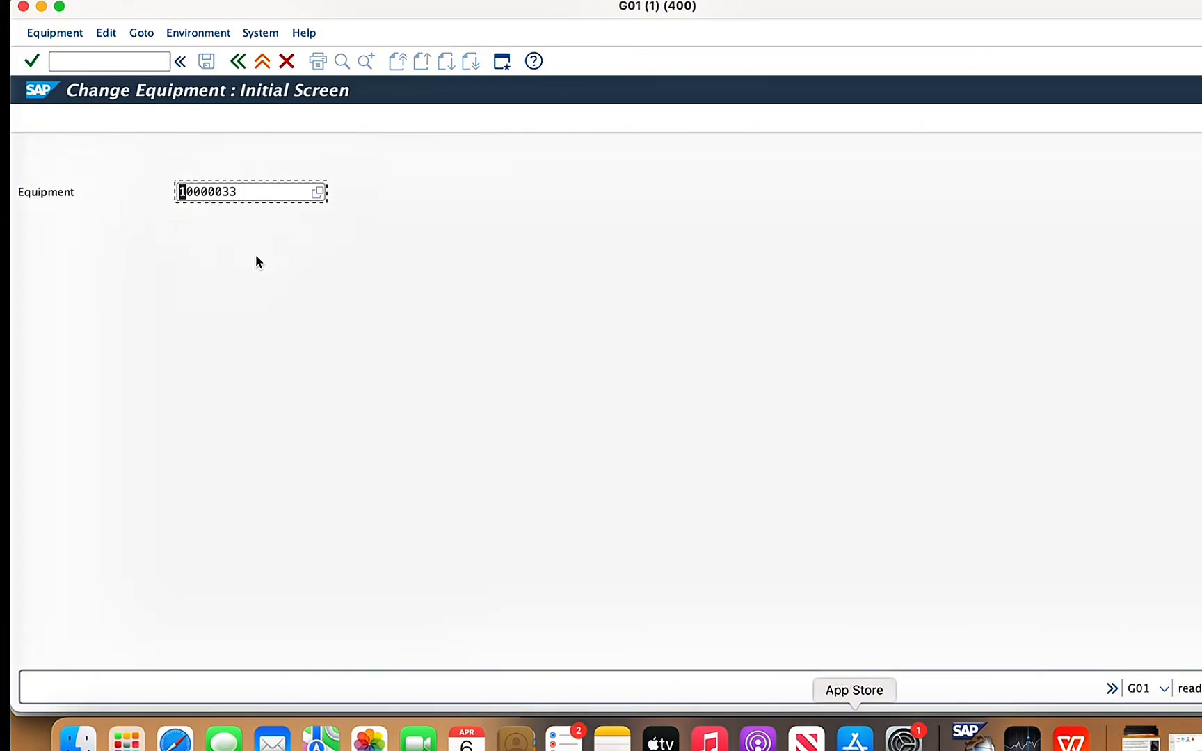
- Dismantle gas compression skid 2, equipment 10000030, from functional location 1478-CUL-GS, save it and leave equipment changing
left_click(260, 195)
key("BackSpace")
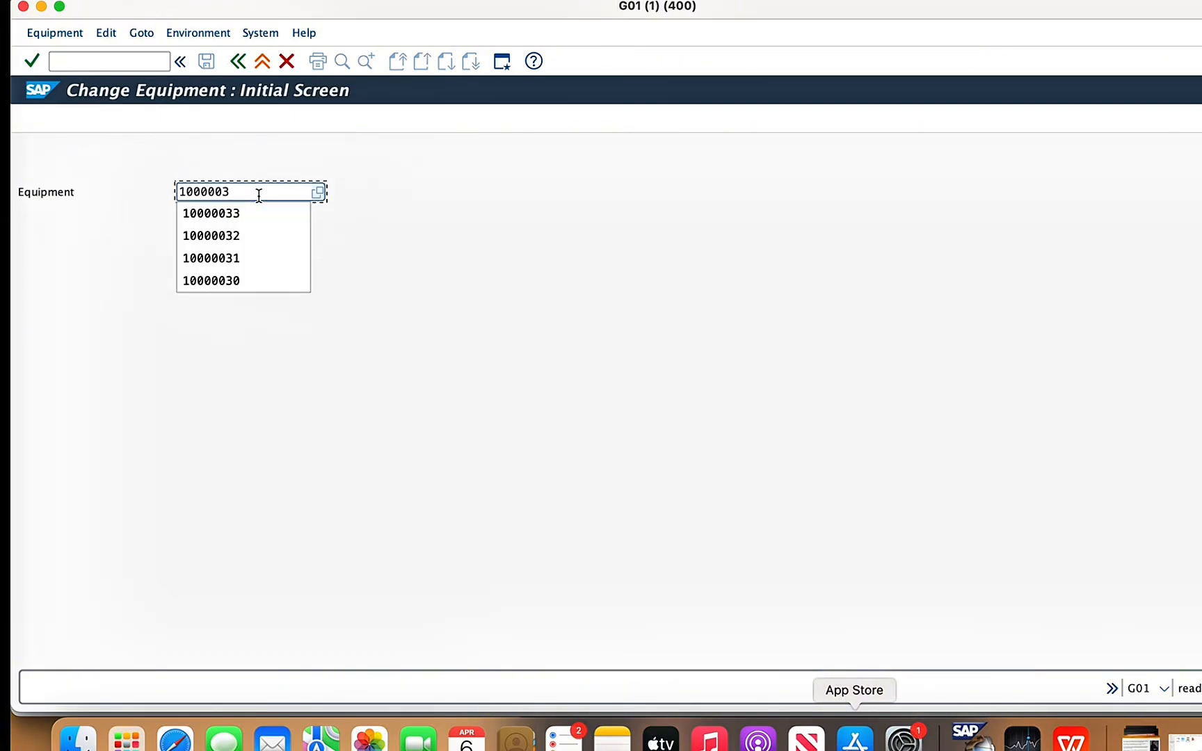
type("0")
key("Return")
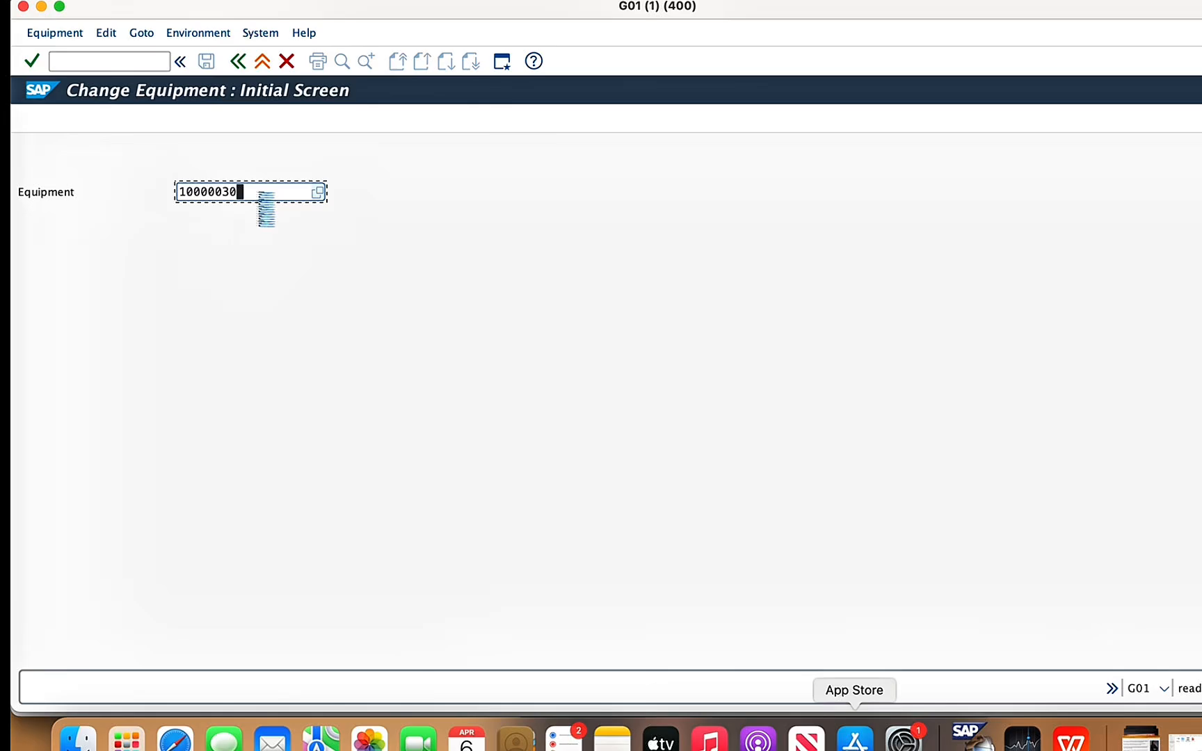
left_click(236, 33)
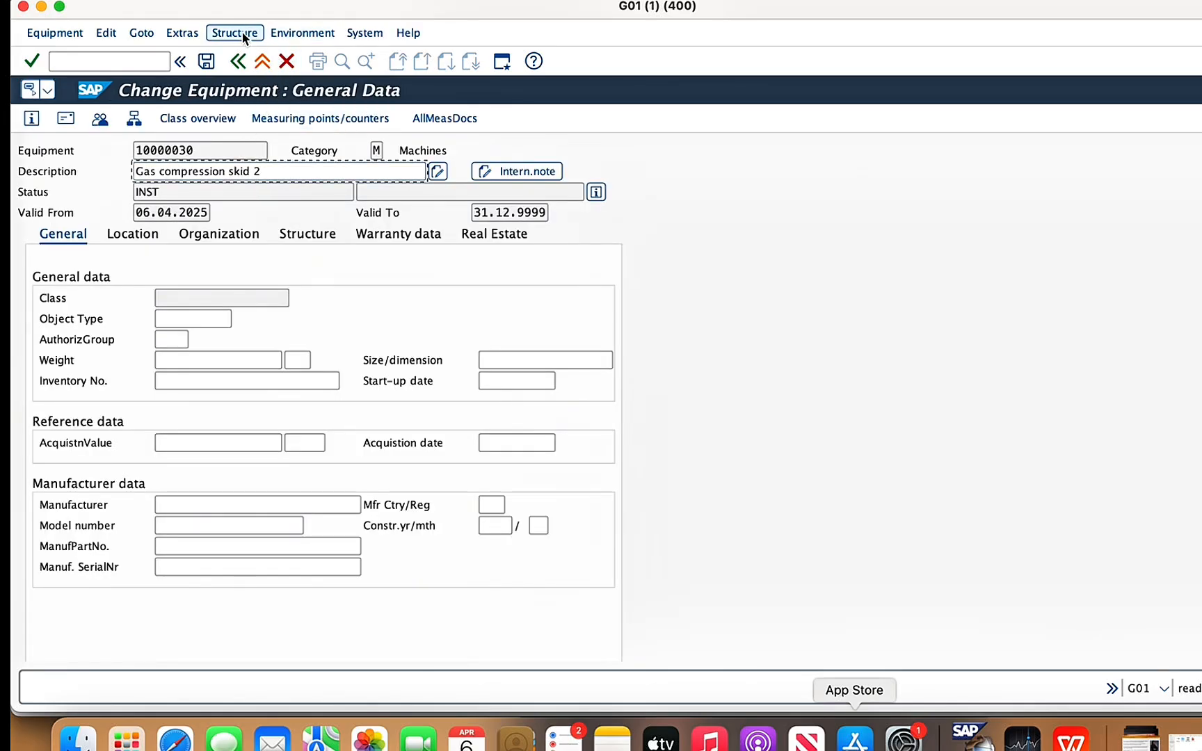
left_click(246, 141)
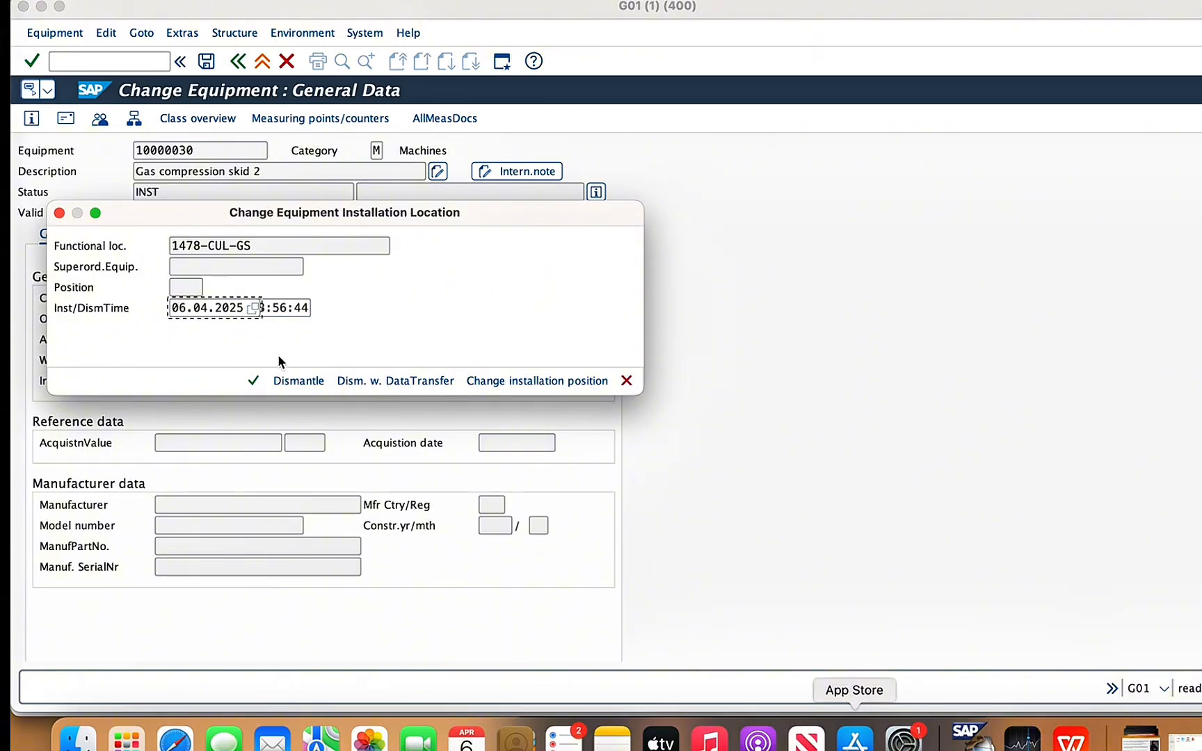
left_click(298, 381)
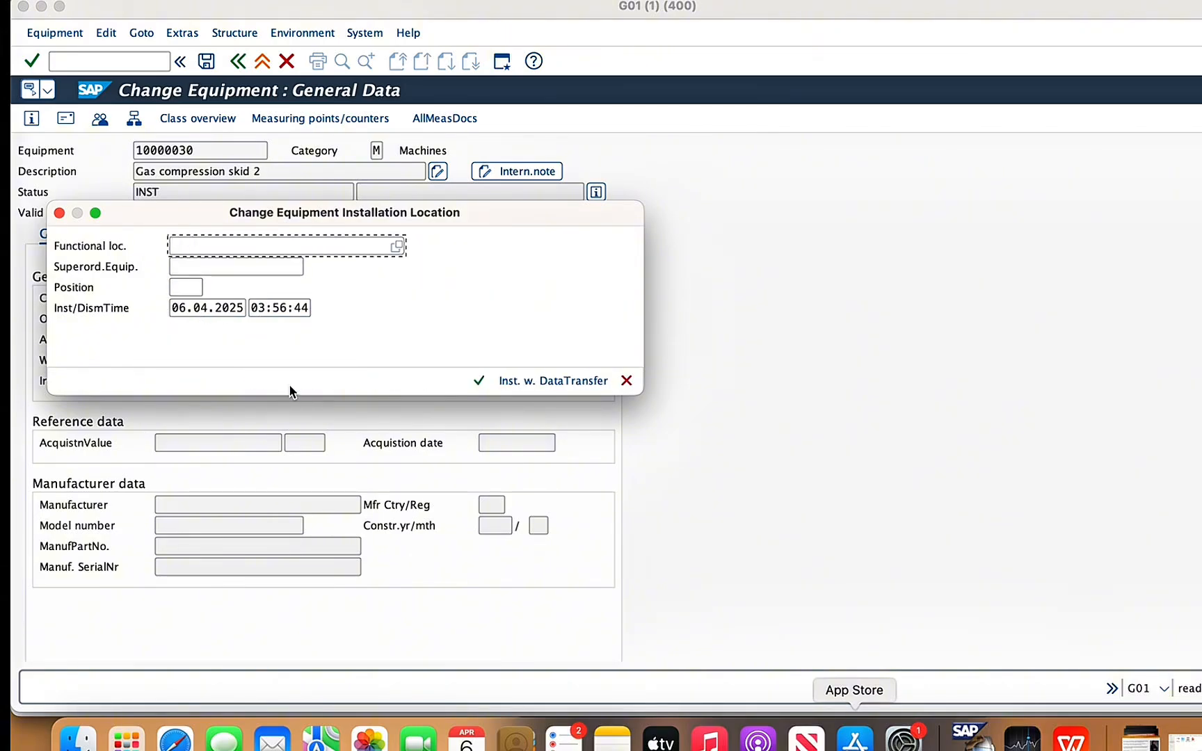
left_click(479, 380)
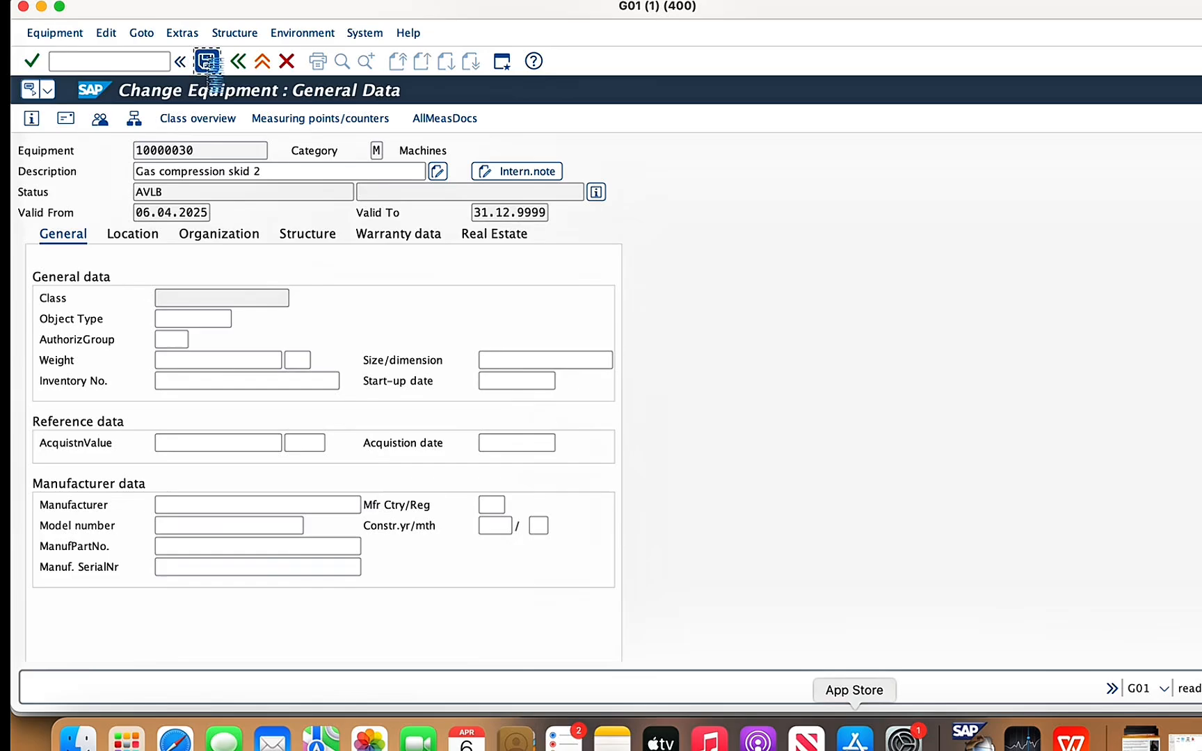
left_click(206, 61)
left_click(238, 61)
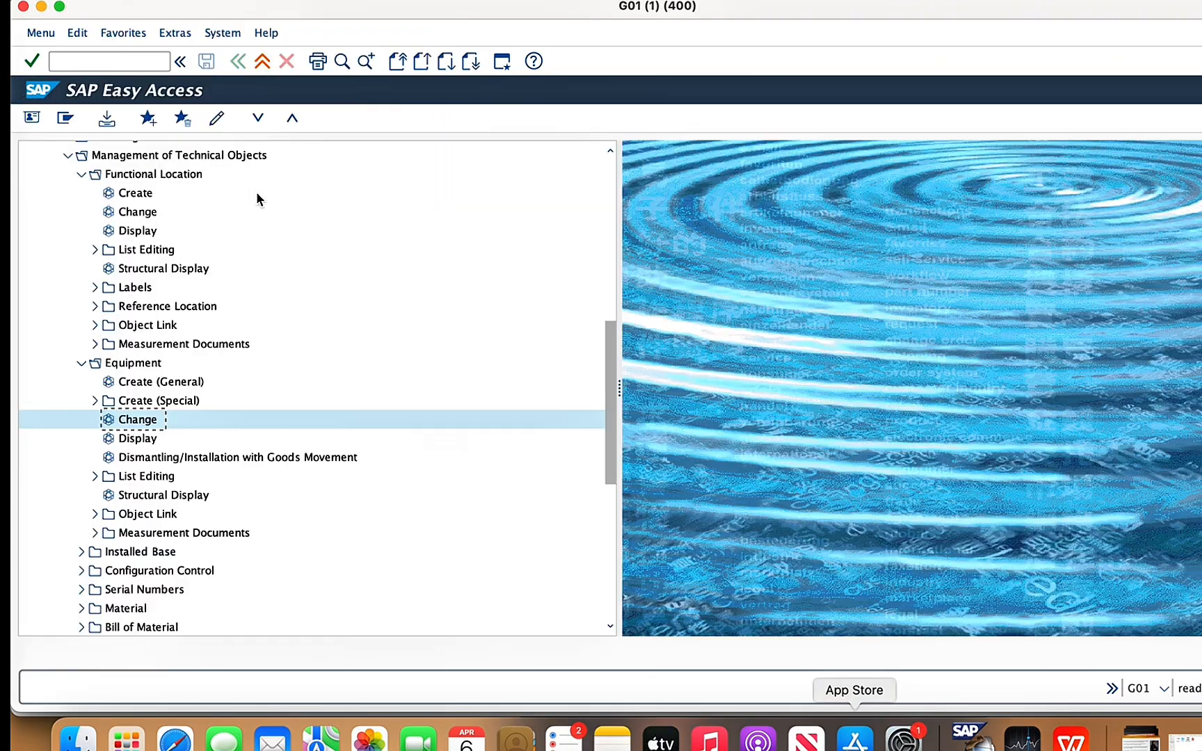
- Reopen equipment 10000033 for changing
double_click(146, 420)
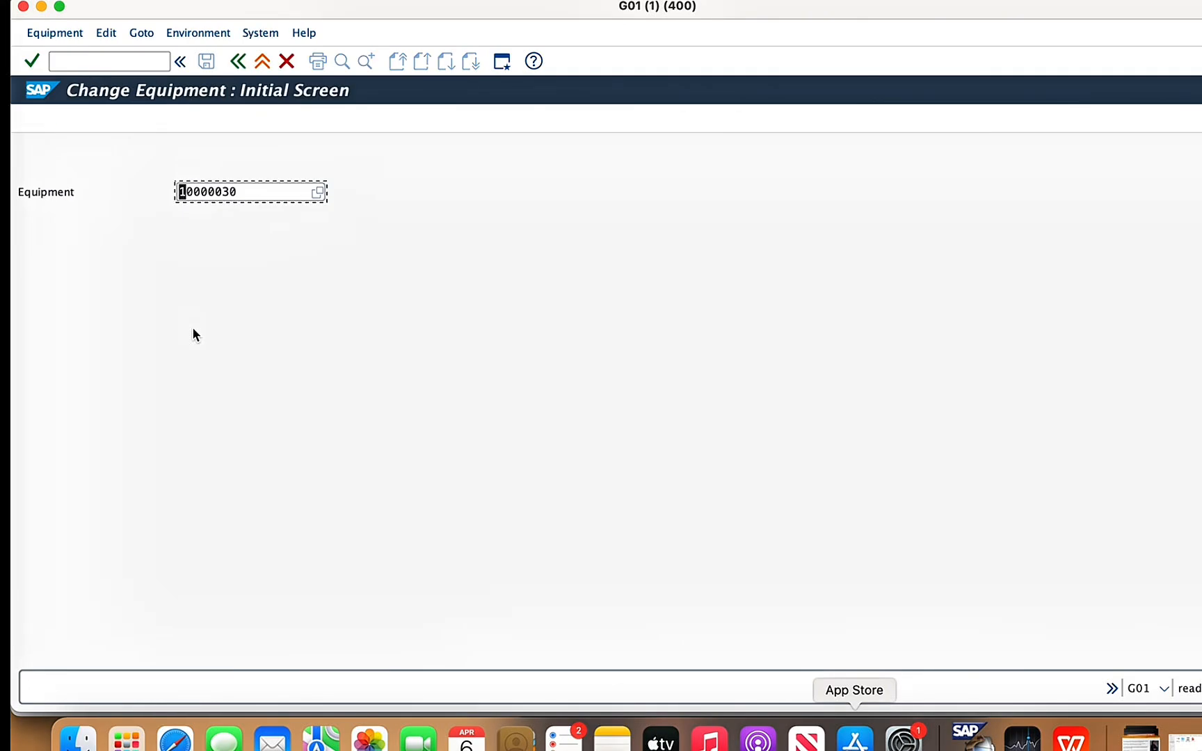
left_click(256, 195)
key("BackSpace")
type("3")
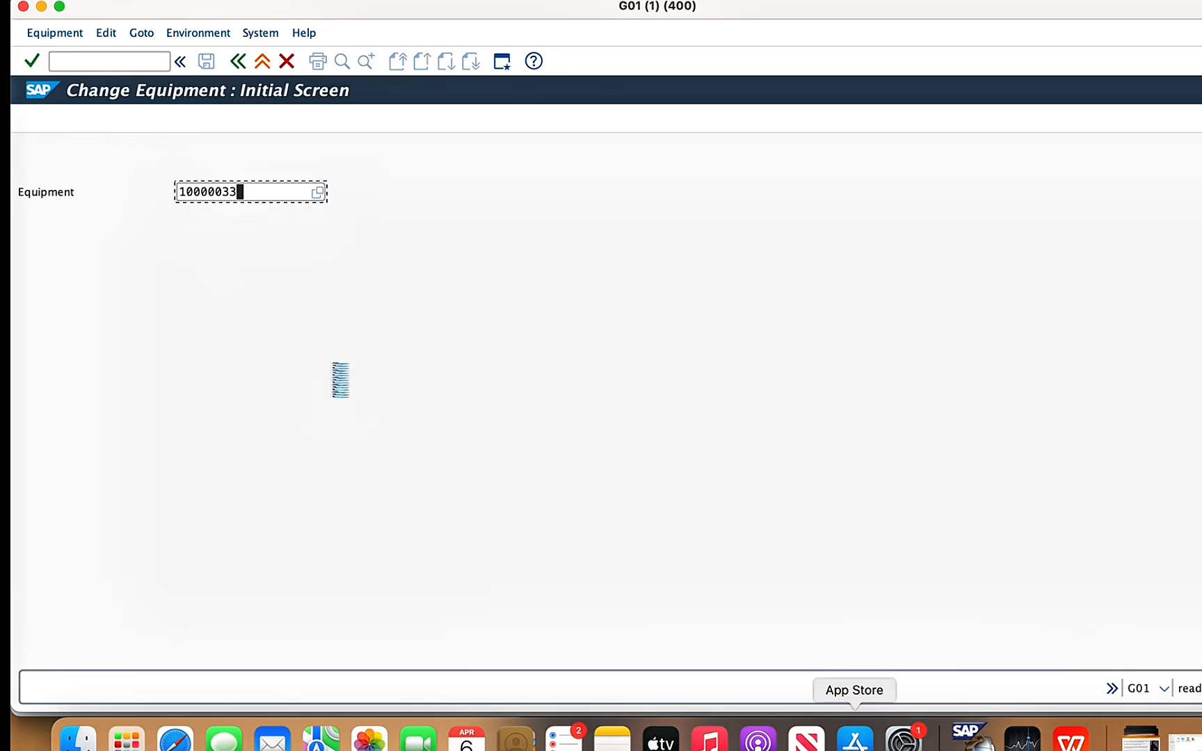
key("Return")
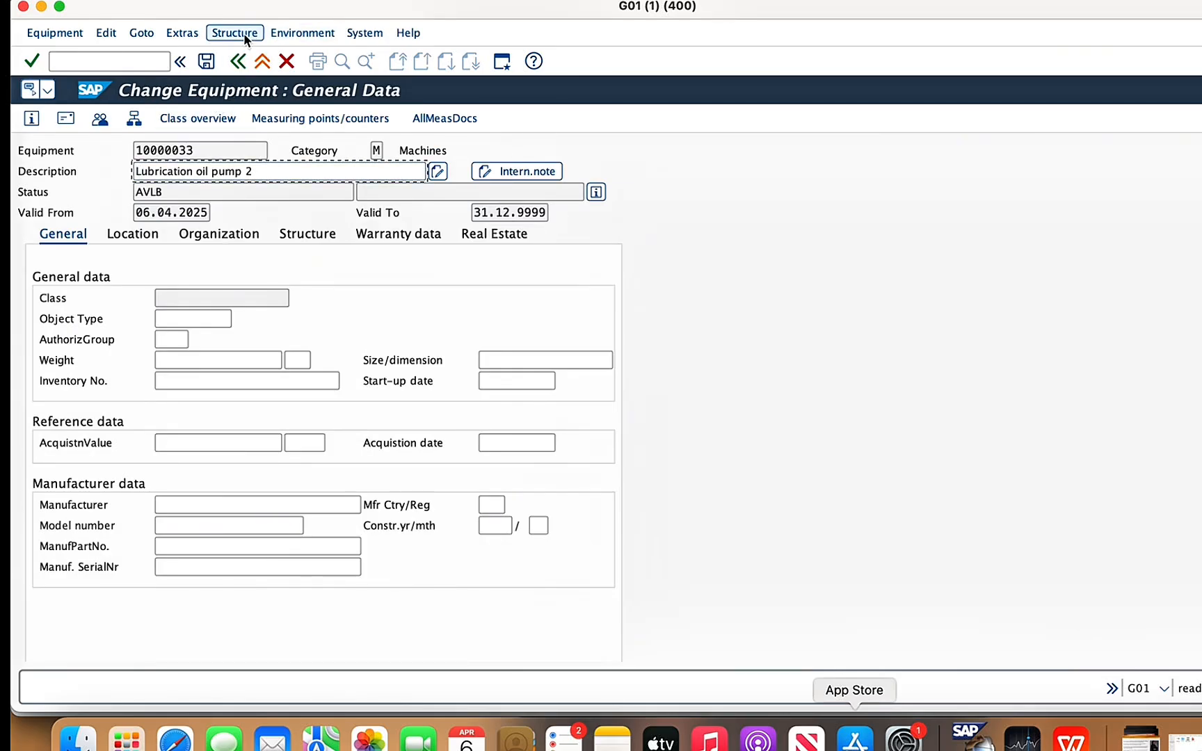
- Install equipment 10000030 as sub-equipment of lubrication oil pump 2 and save the equipment record
left_click(244, 33)
left_click(266, 167)
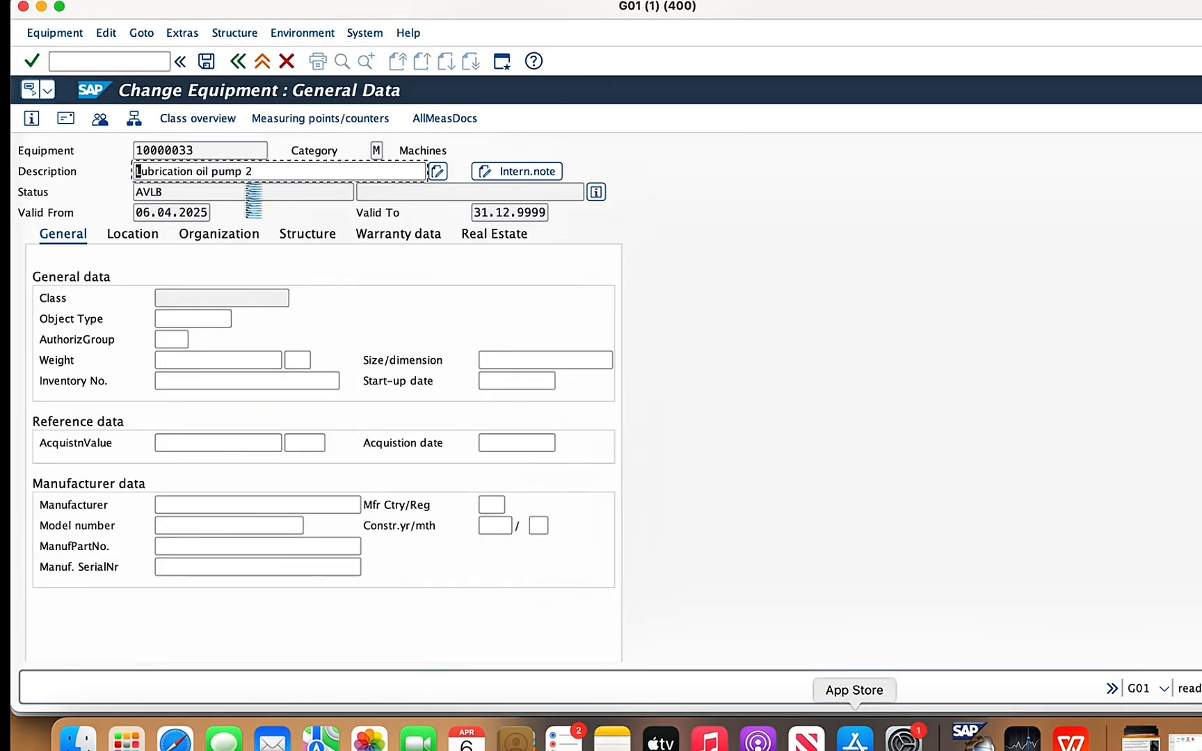
left_click(122, 235)
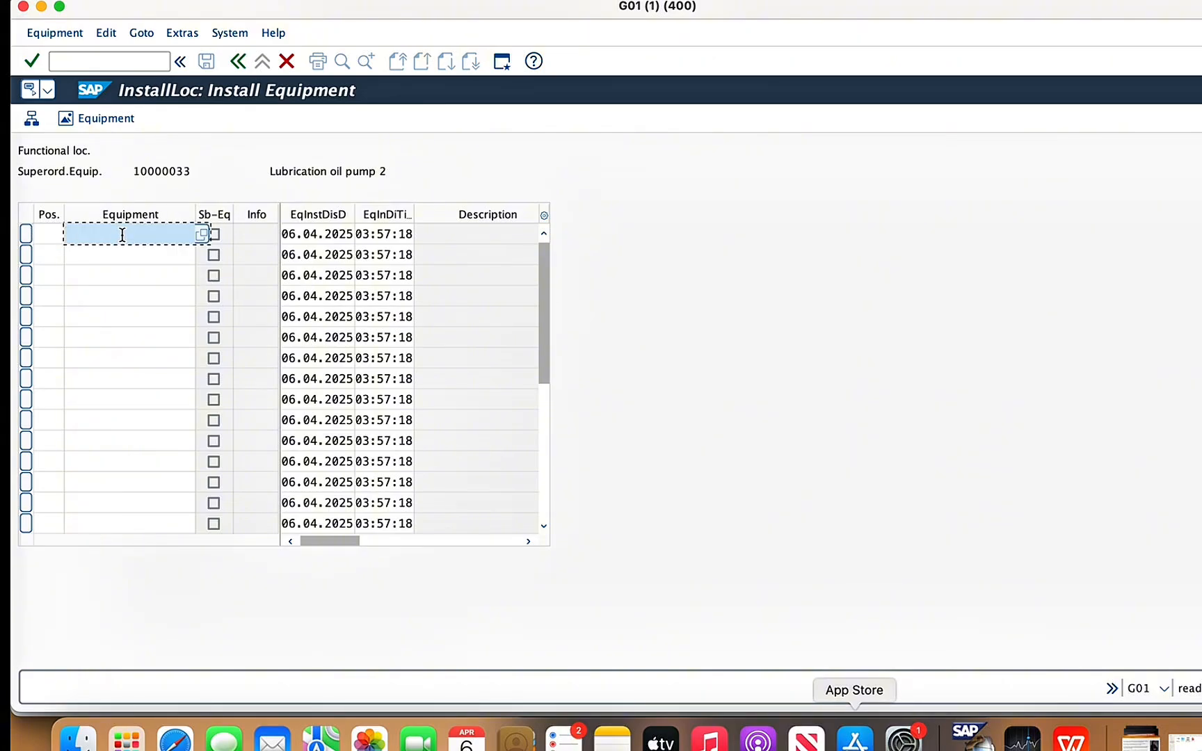
type("1")
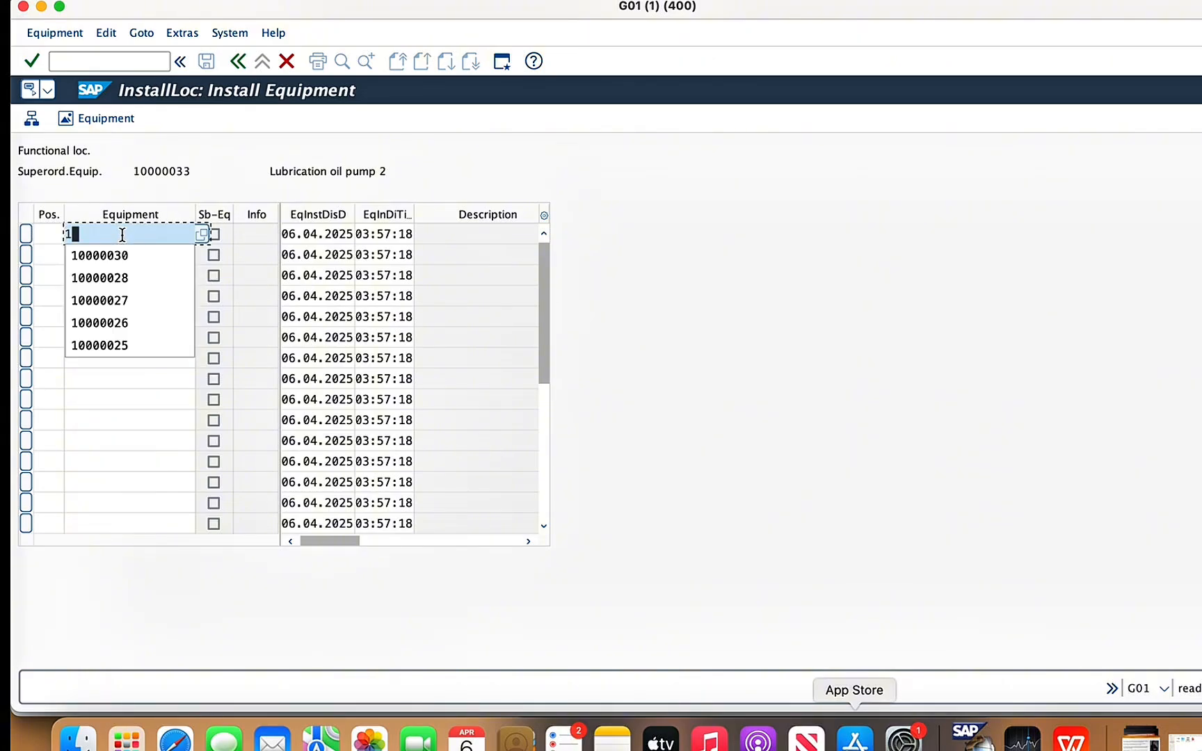
left_click(116, 255)
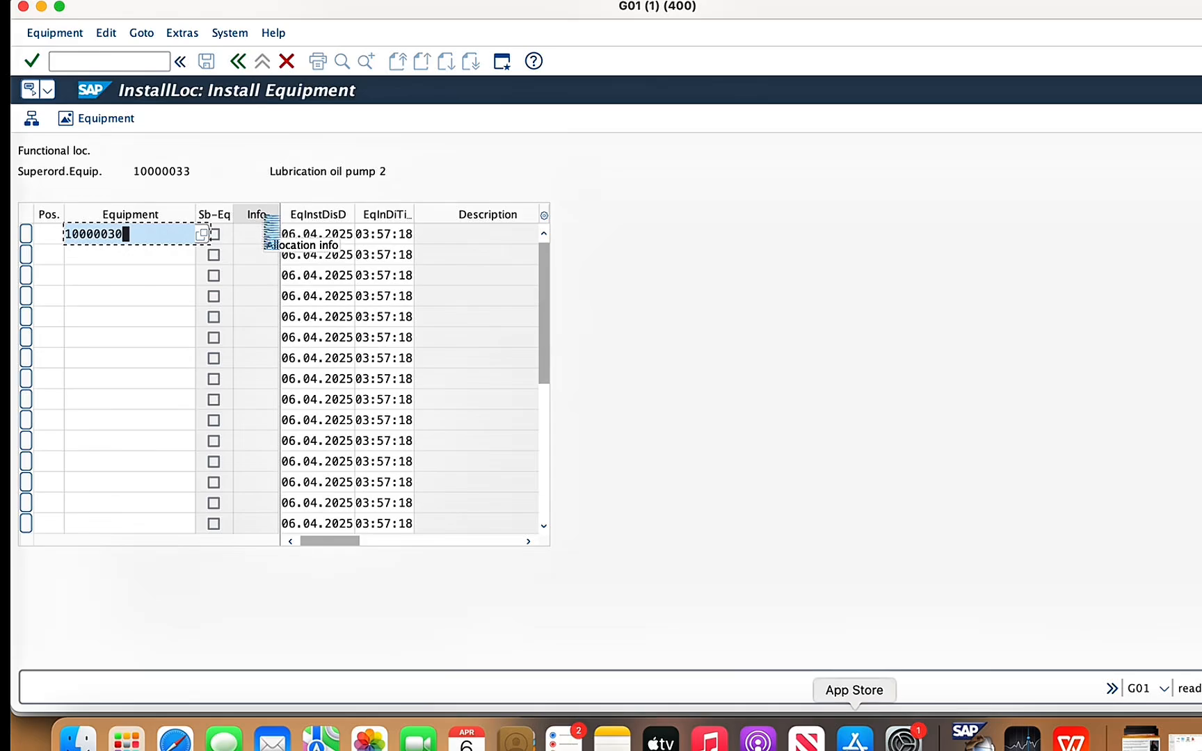
key("Return")
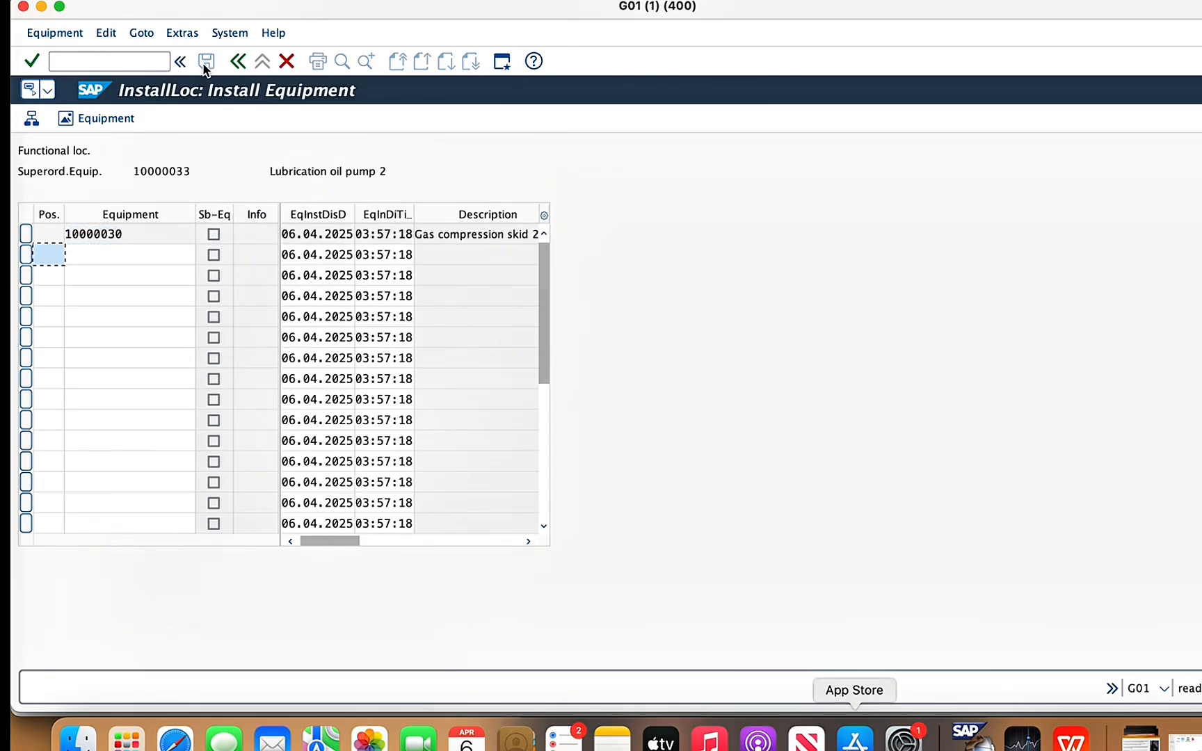
left_click(240, 64)
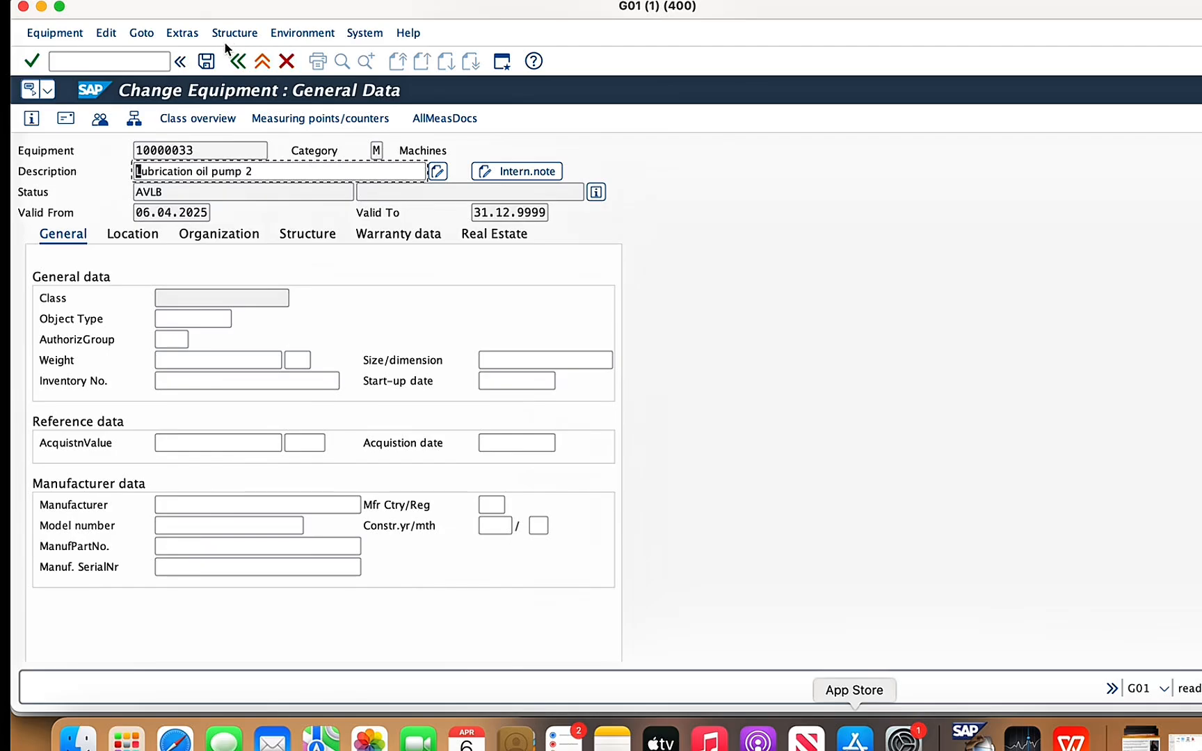
left_click(206, 63)
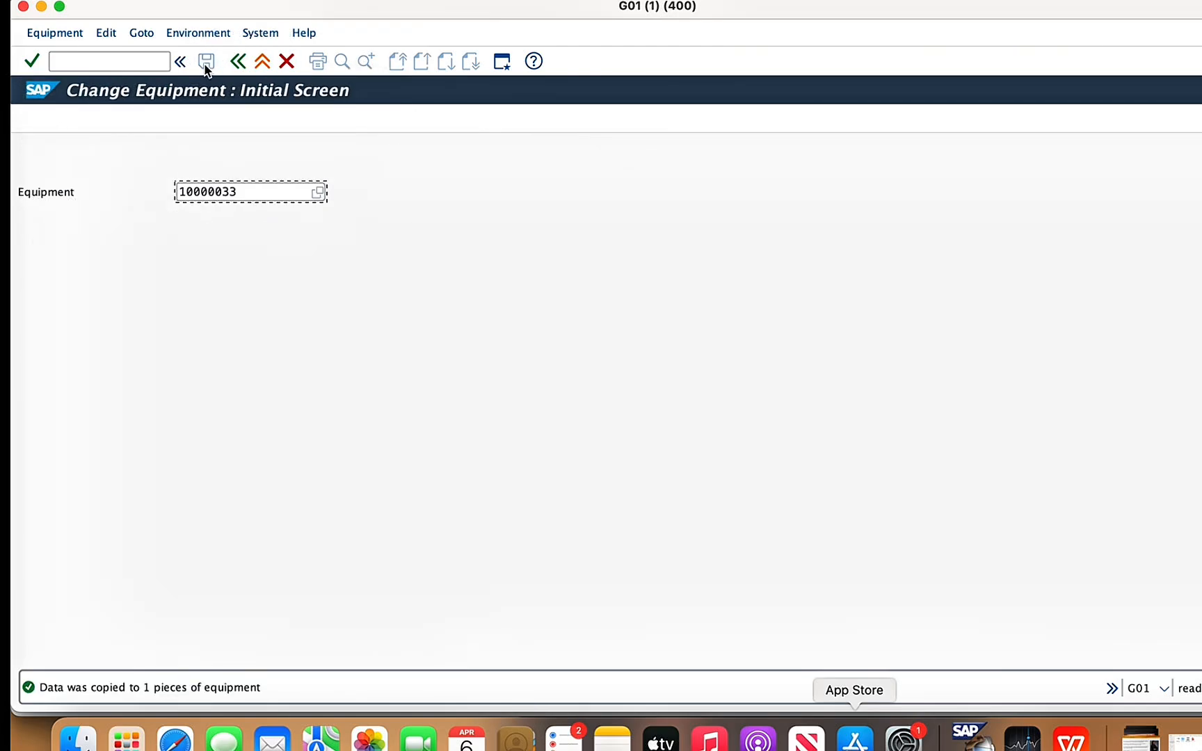
- Reopen equipment 10000033 for changing, check the asset structure assignment slide in WPS Office and return to SAP
key("Return")
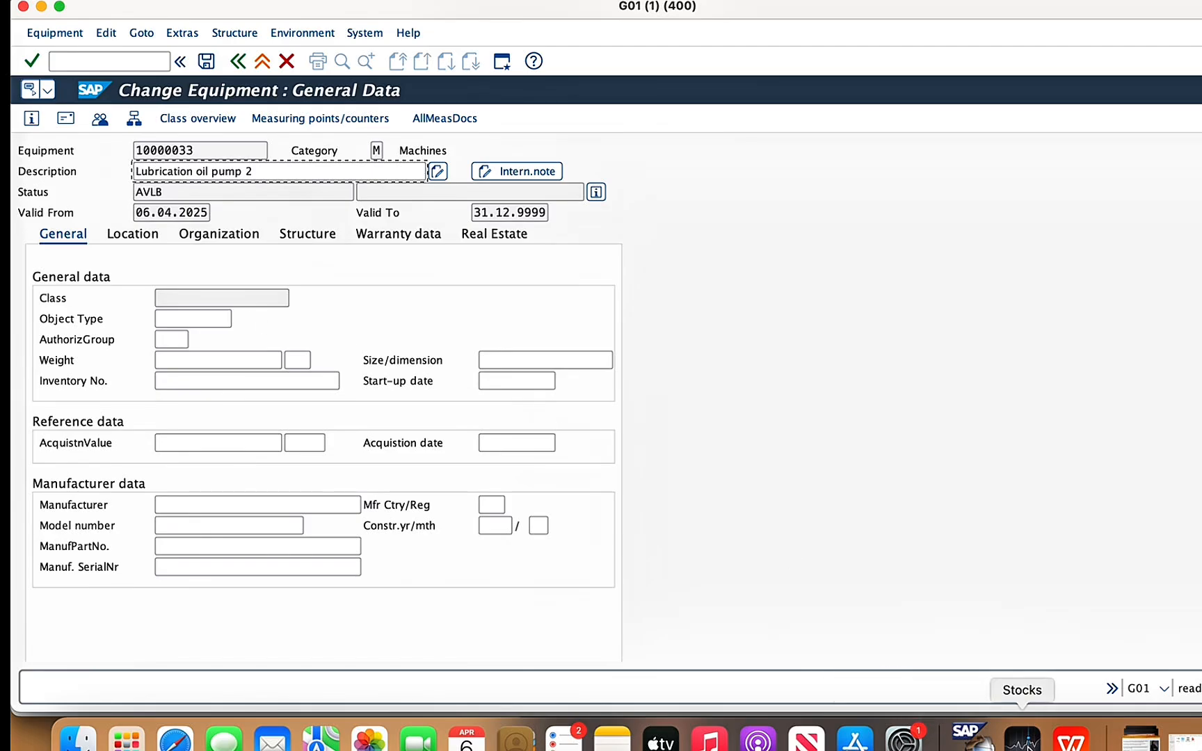
left_click(1071, 739)
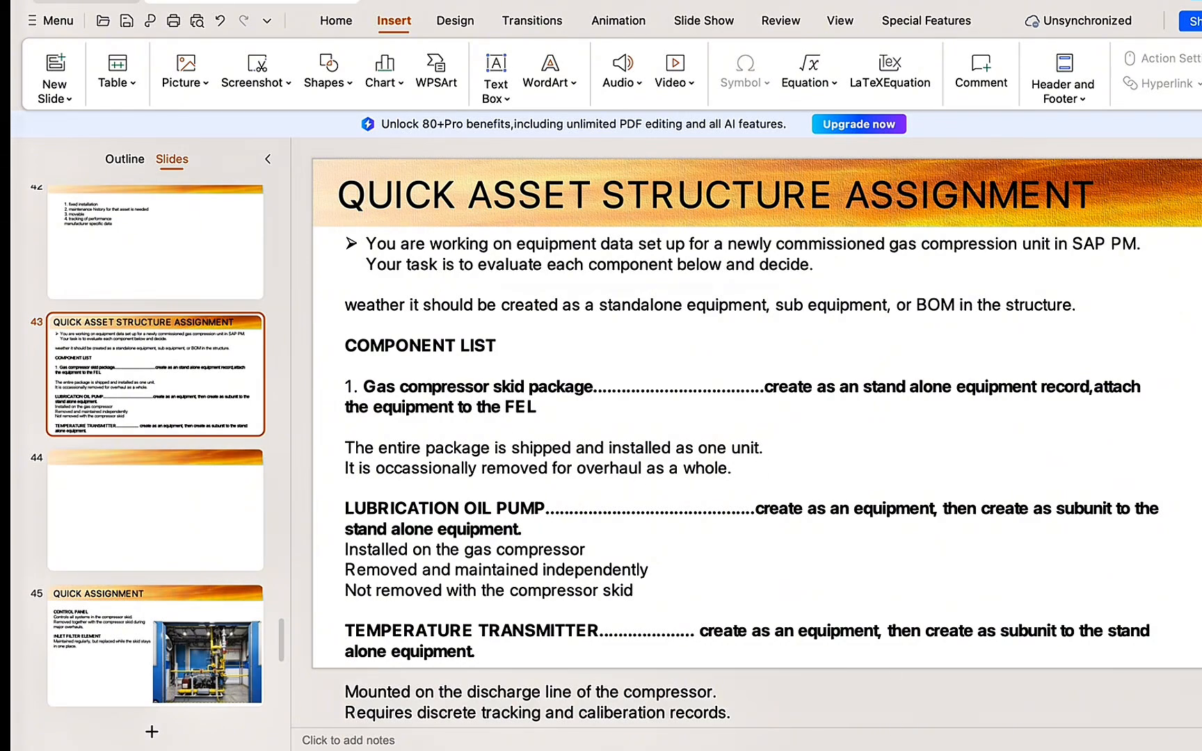
left_click(970, 737)
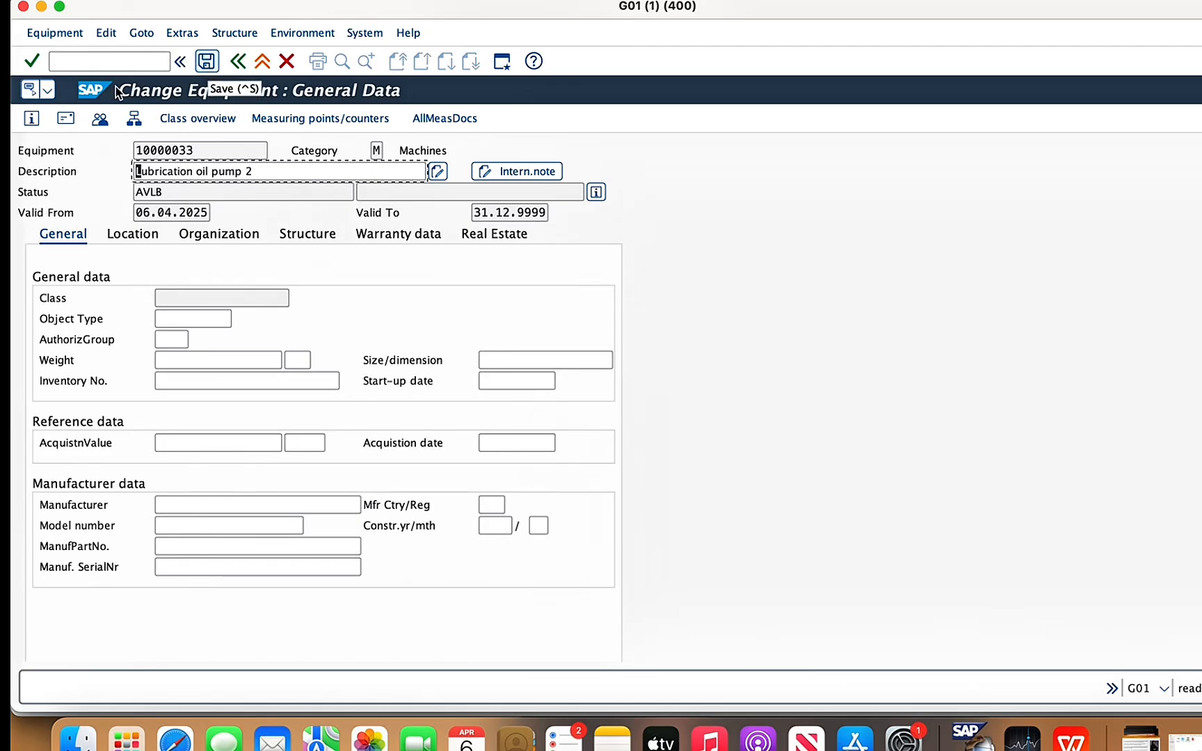
- Examine the structure list of lubrication oil pump 2 and return to its general data
left_click(132, 118)
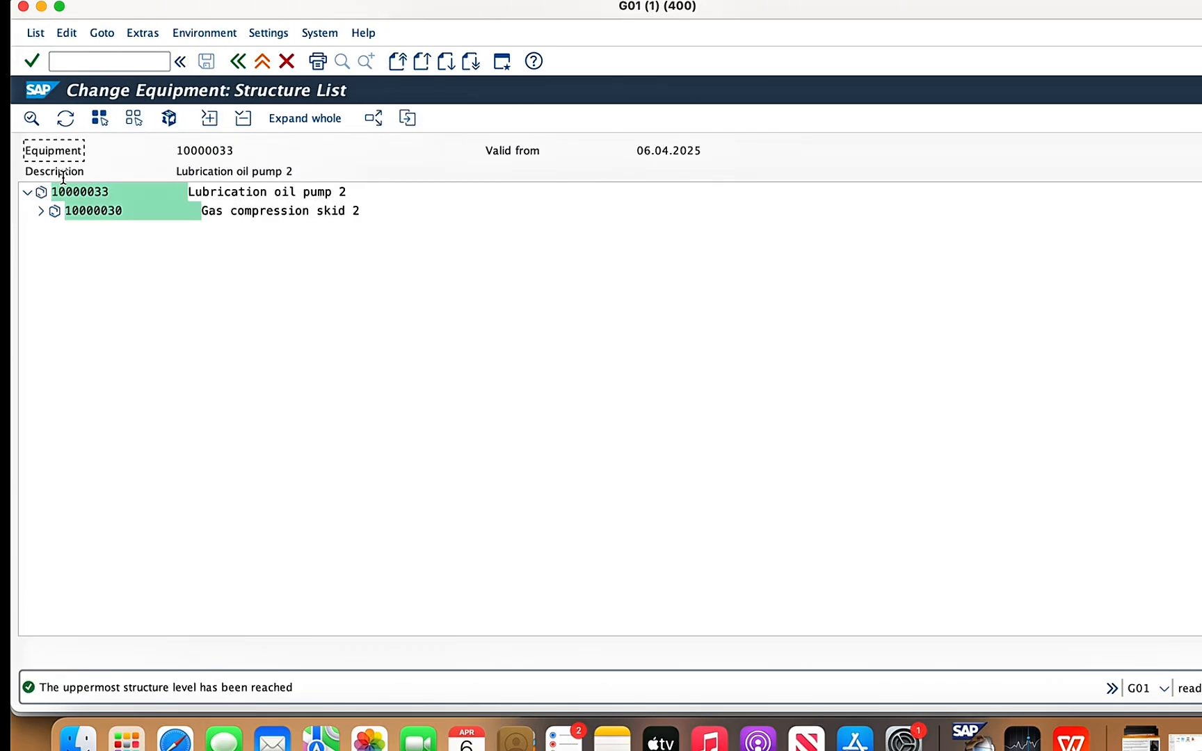
left_click(27, 191)
left_click(26, 191)
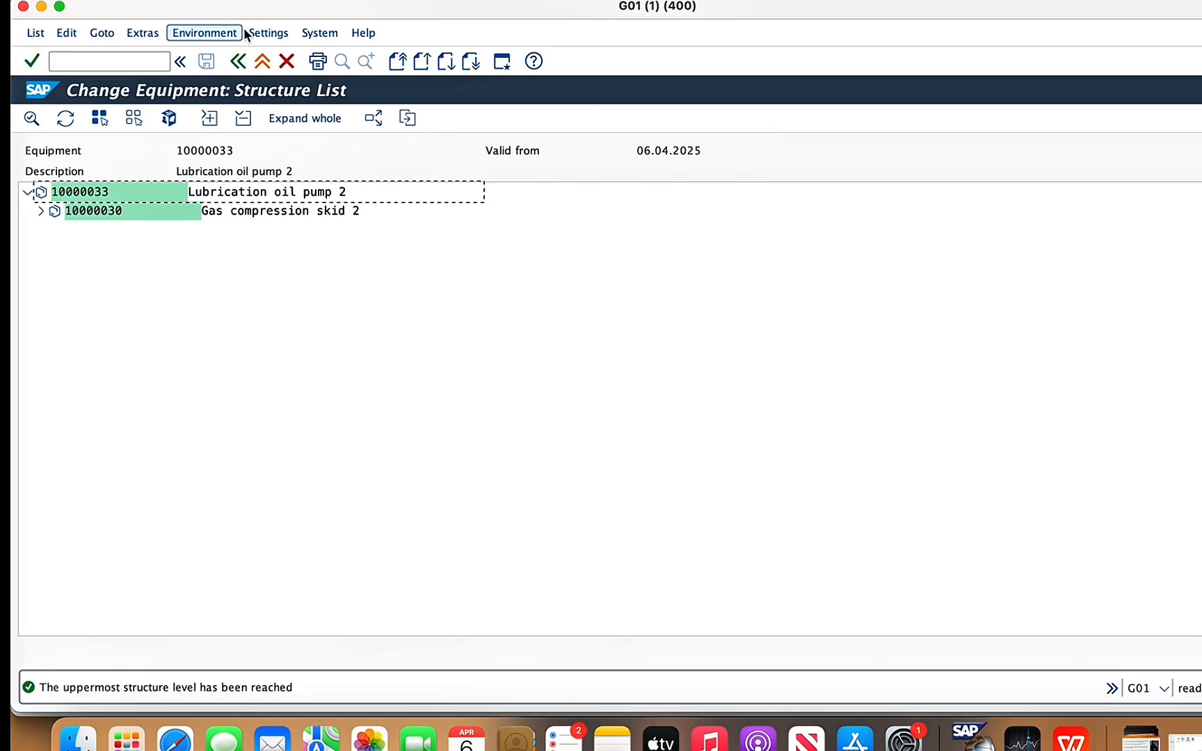
left_click(238, 62)
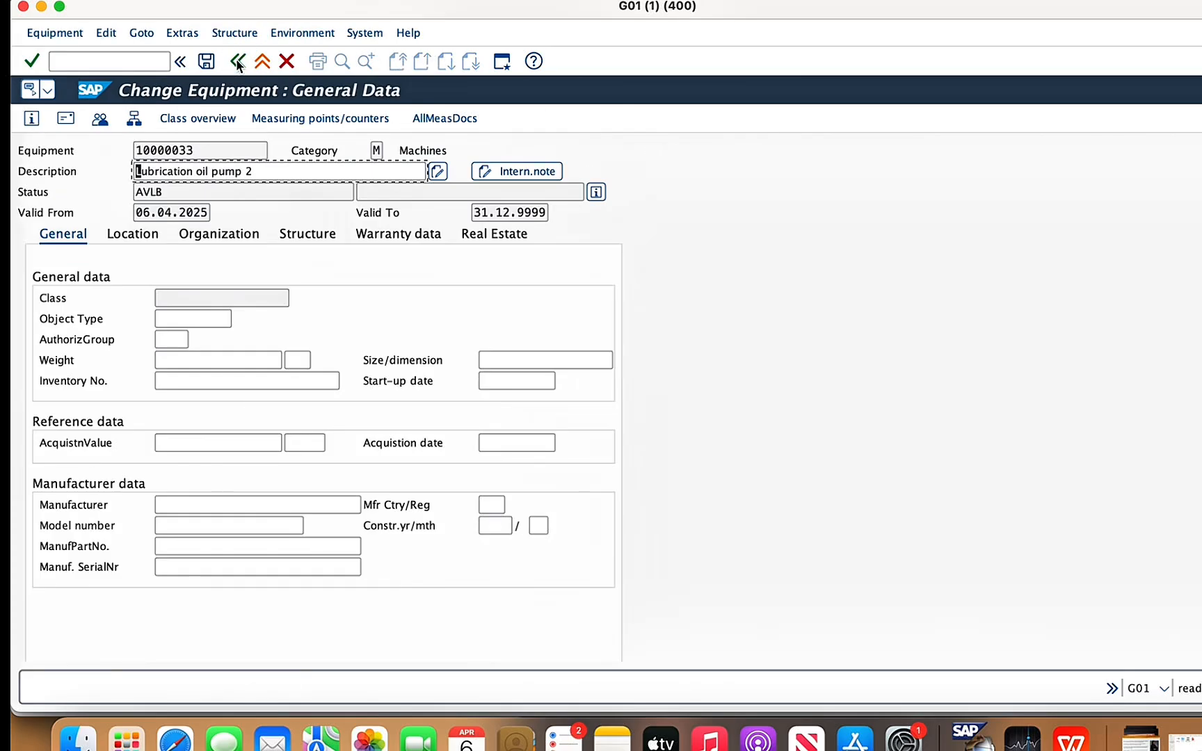
- Dismantle gas compression skid 2, equipment 10000030, from lubrication oil pump 2 and save the record
left_click(240, 35)
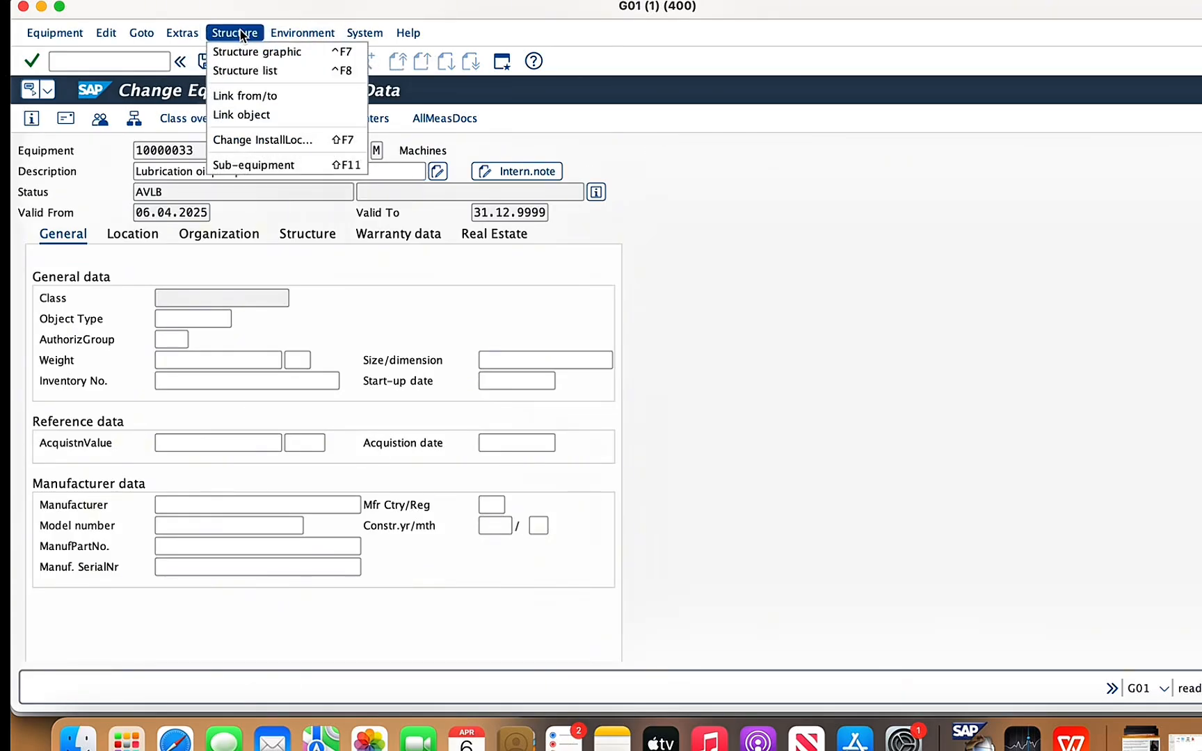
left_click(273, 164)
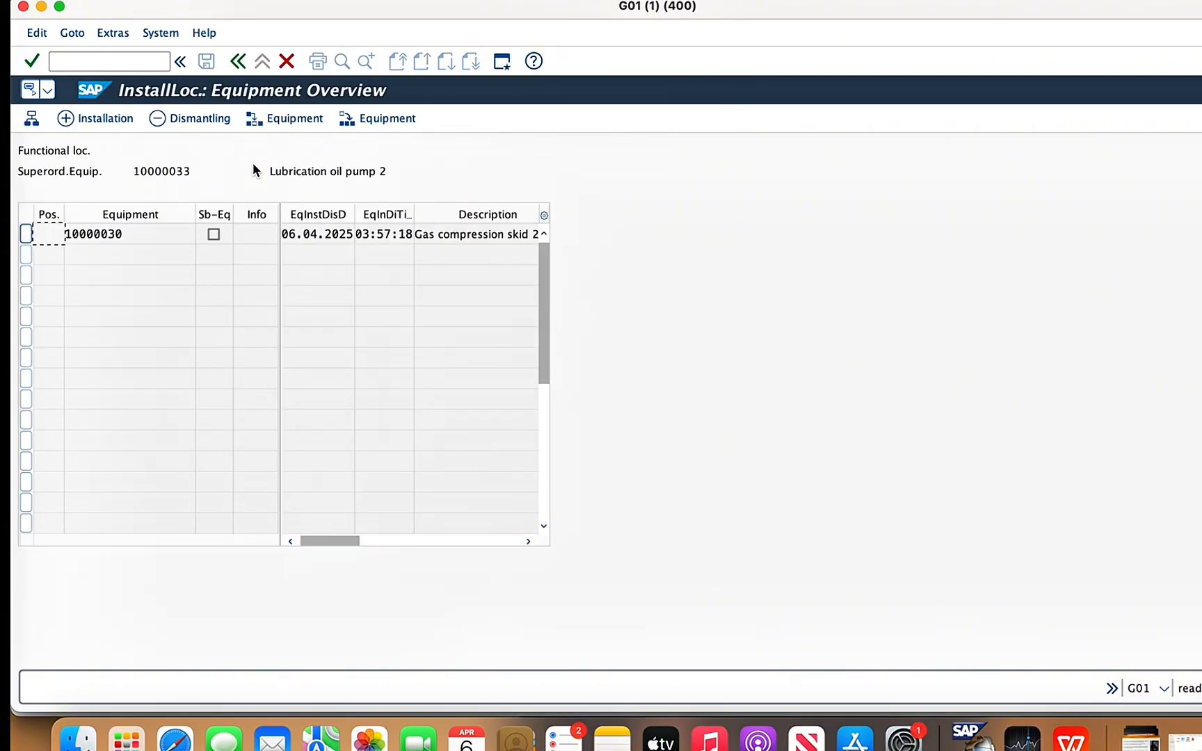
left_click(176, 118)
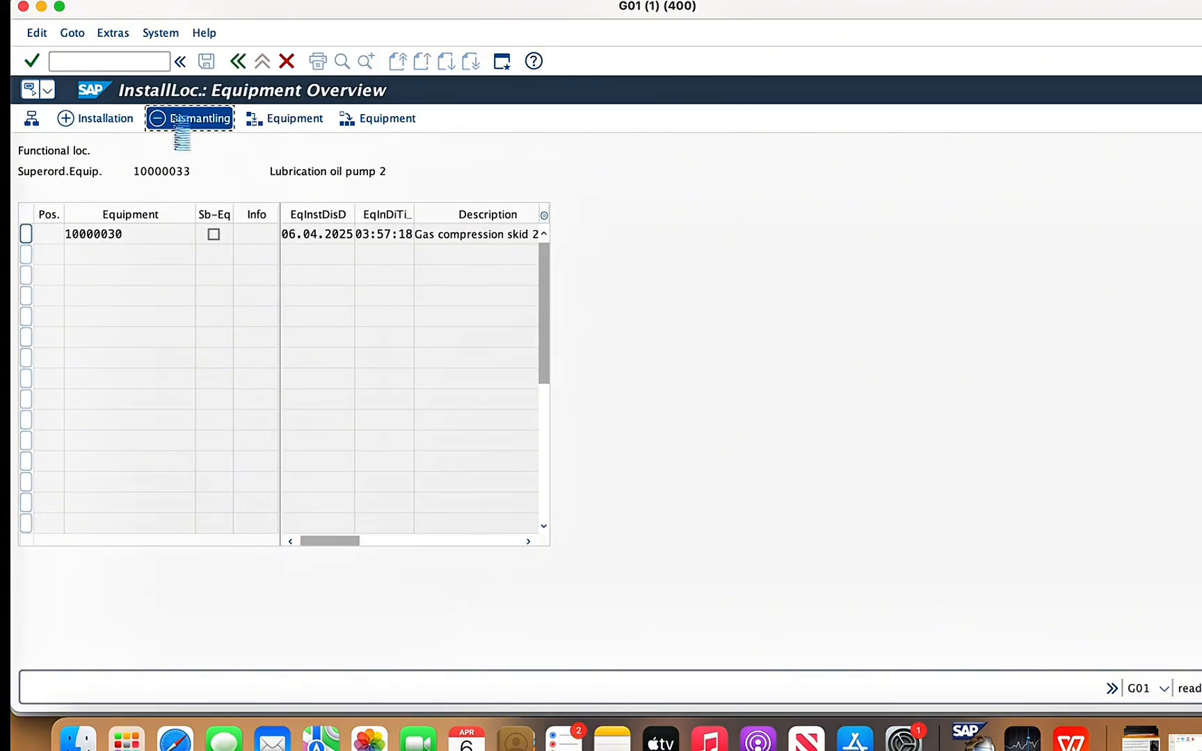
left_click(25, 237)
left_click(177, 120)
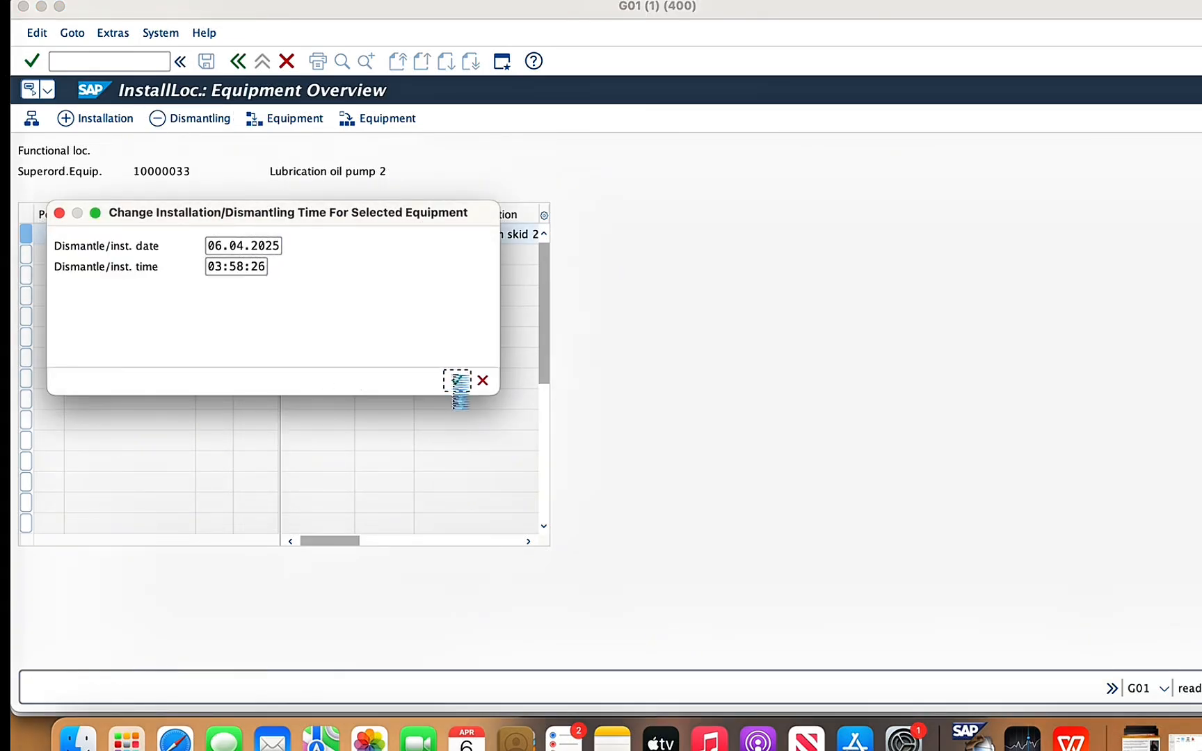
left_click(456, 380)
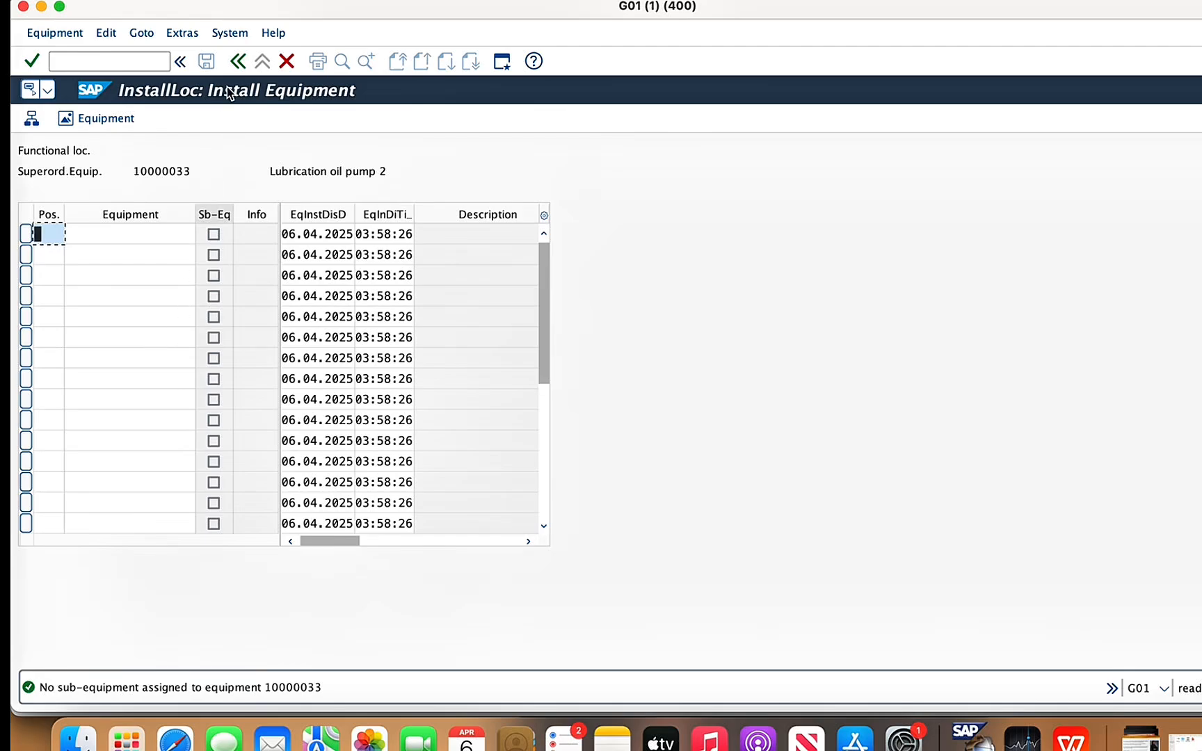
left_click(178, 64)
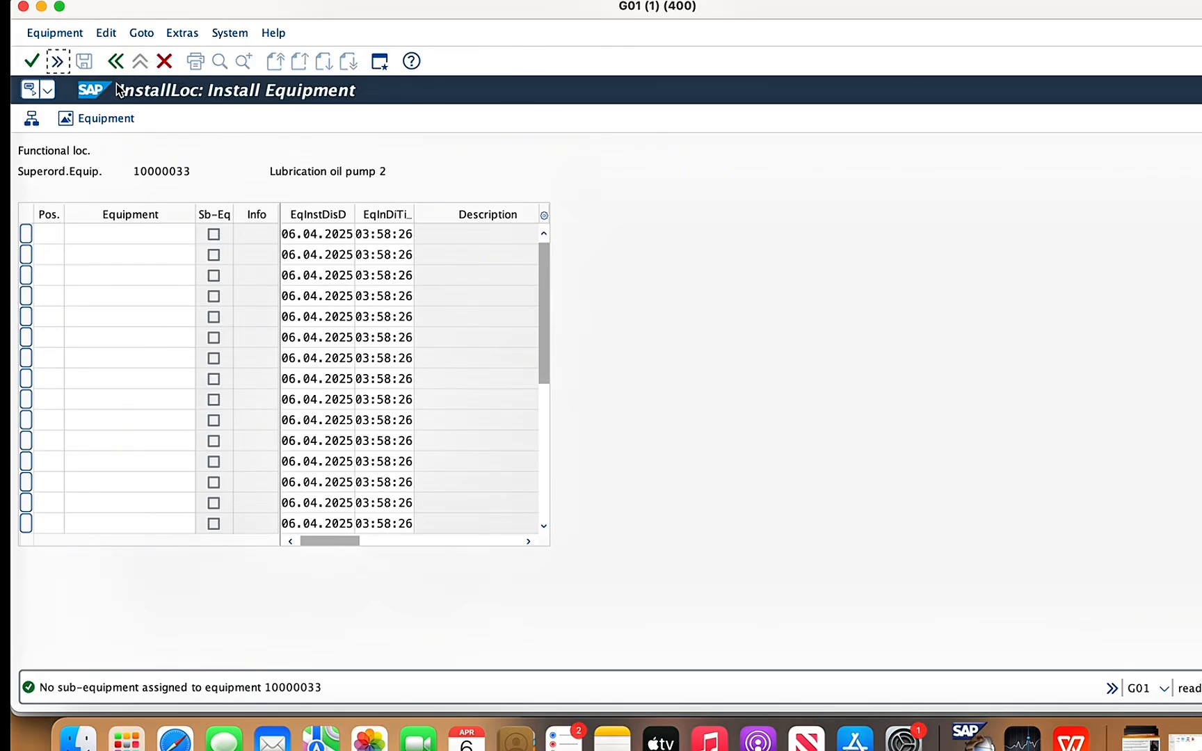
left_click(35, 63)
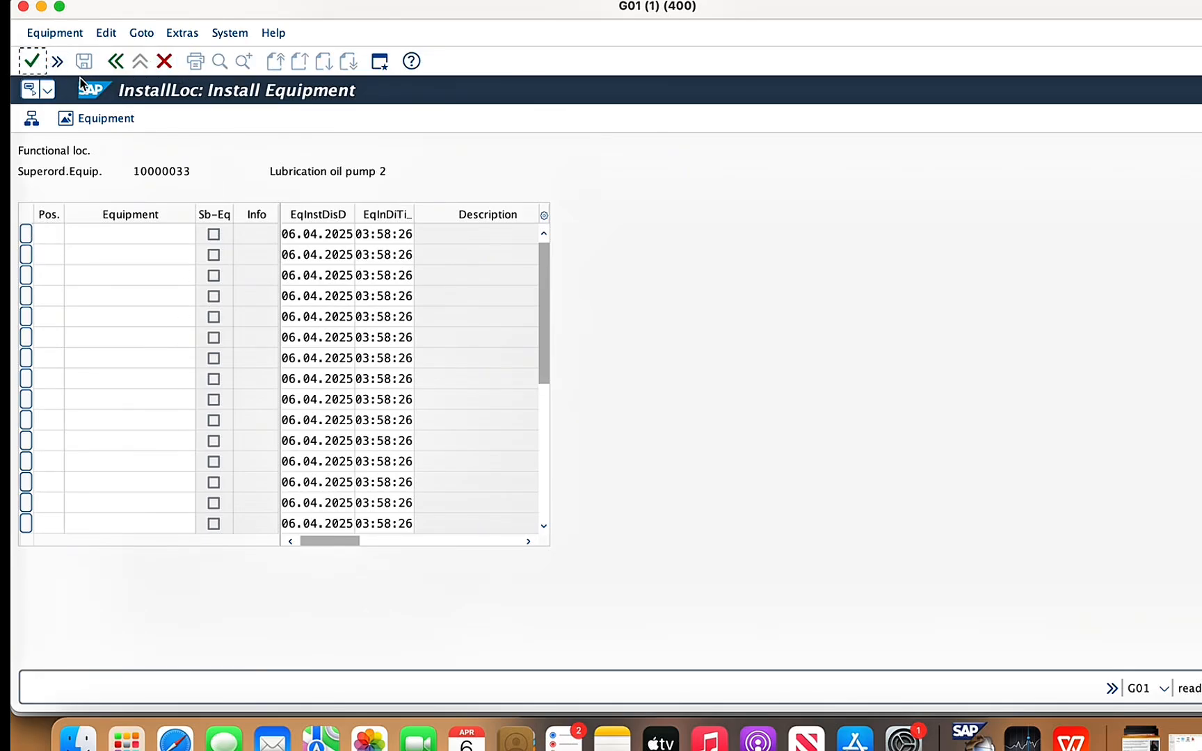
left_click(115, 61)
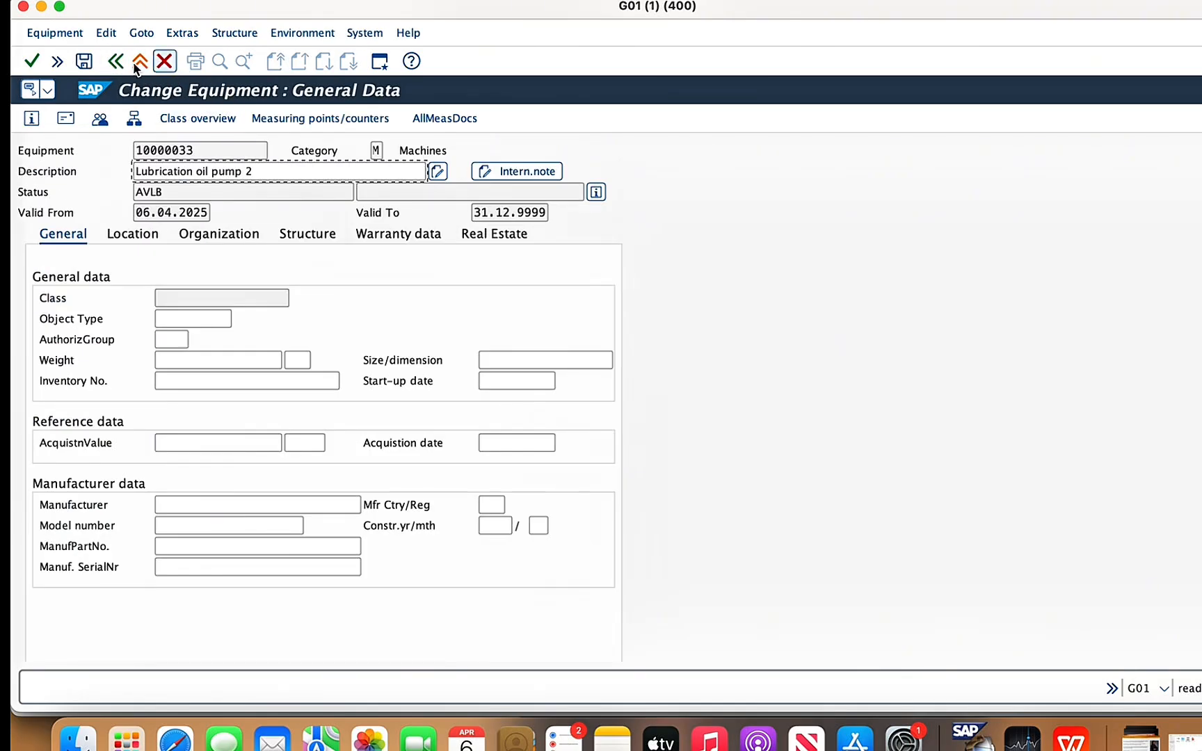
left_click(84, 61)
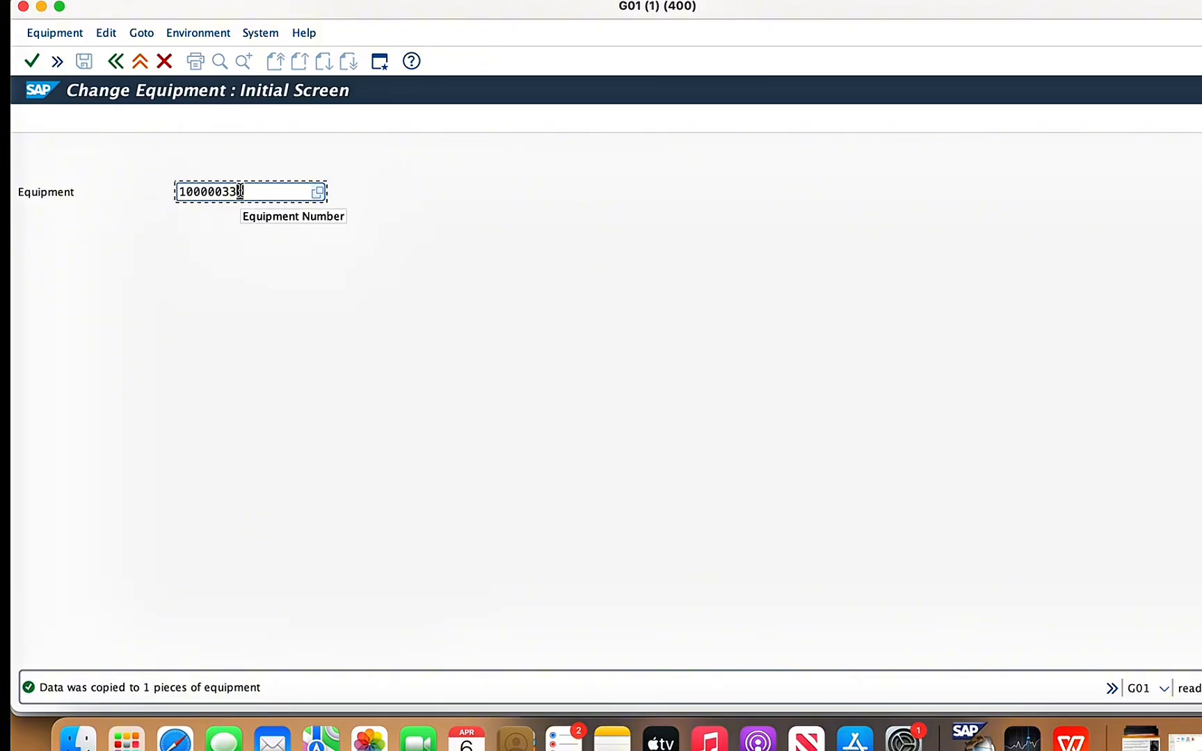
- Open gas compression skid 2, equipment 10000030, for changing
key("BackSpace")
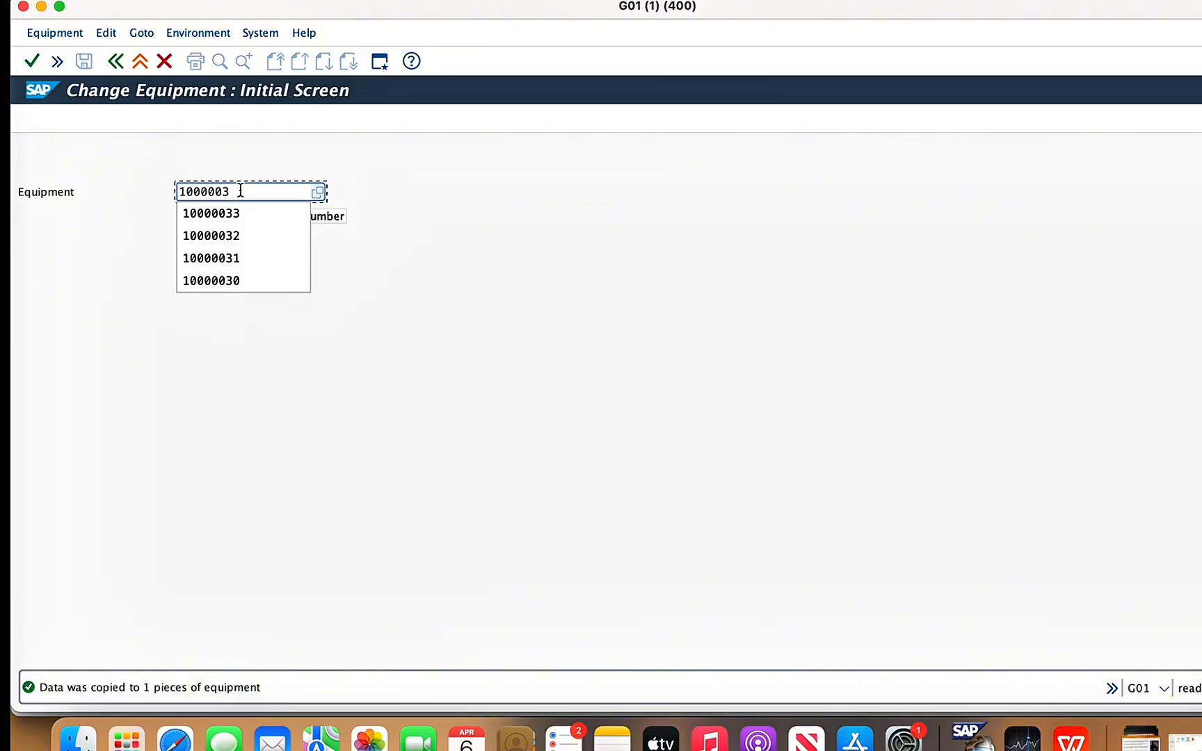
type("0")
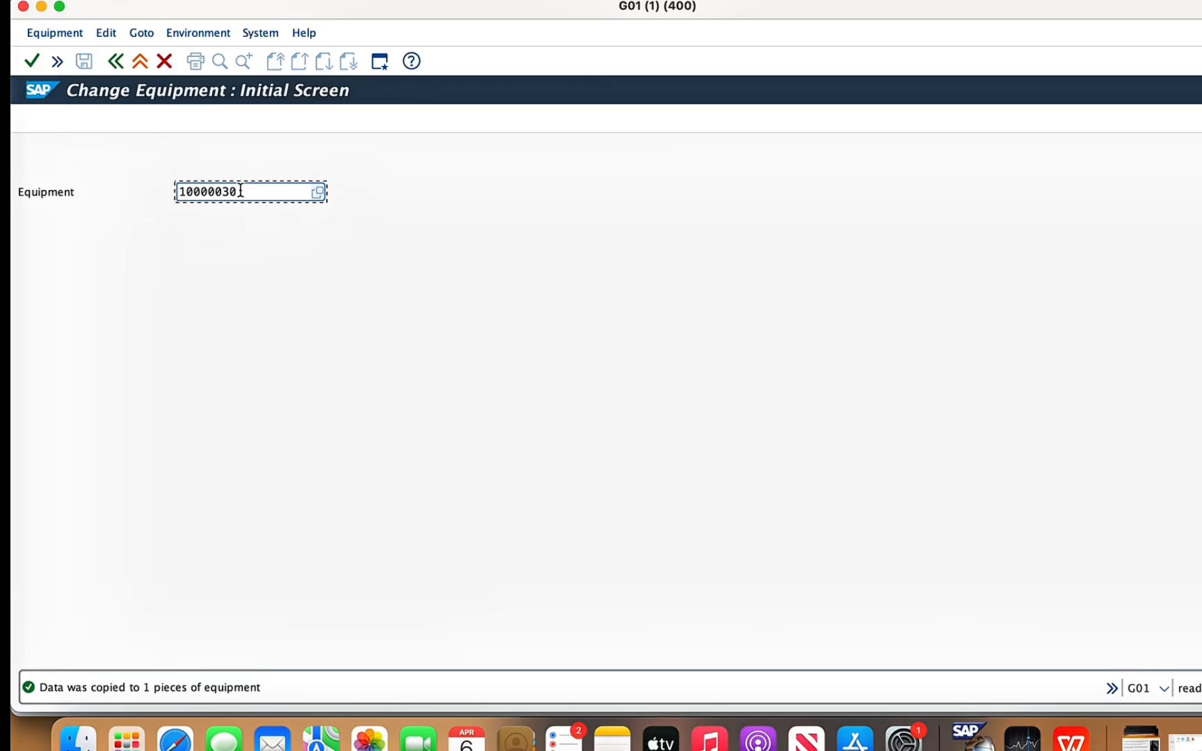
key("Return")
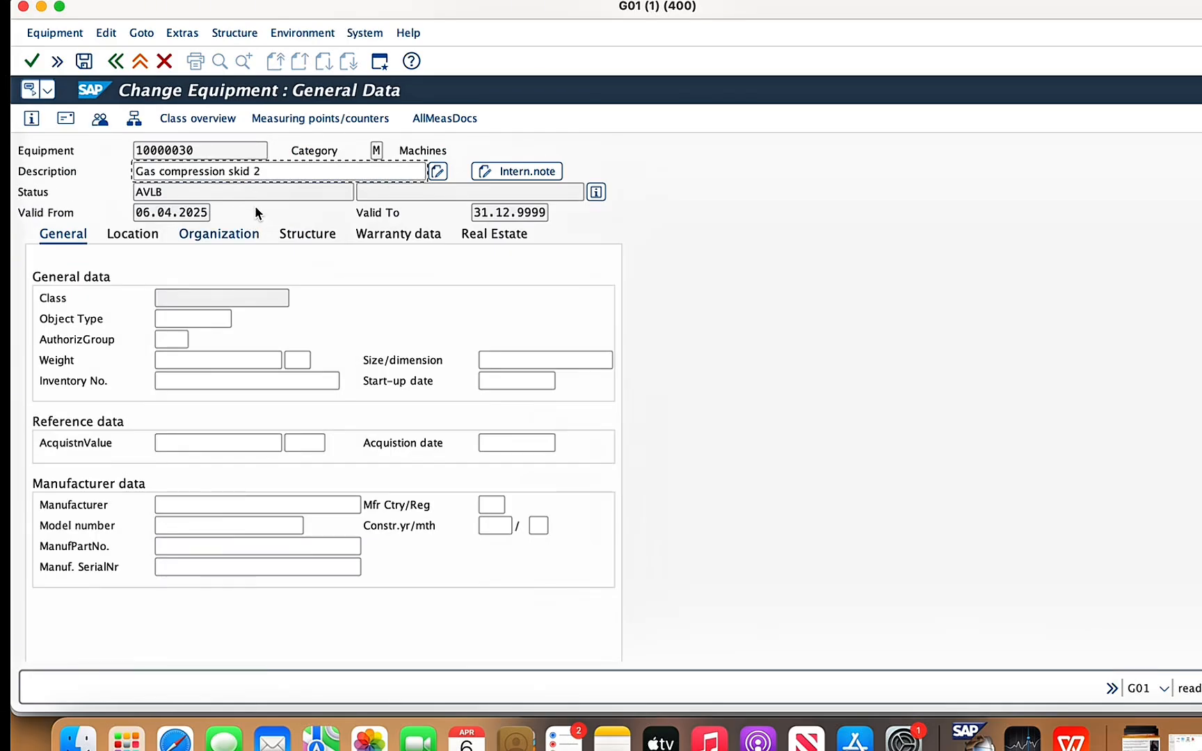
- Install lubrication oil pump 2, equipment 10000033, as sub-equipment of gas compression skid 2
left_click(229, 31)
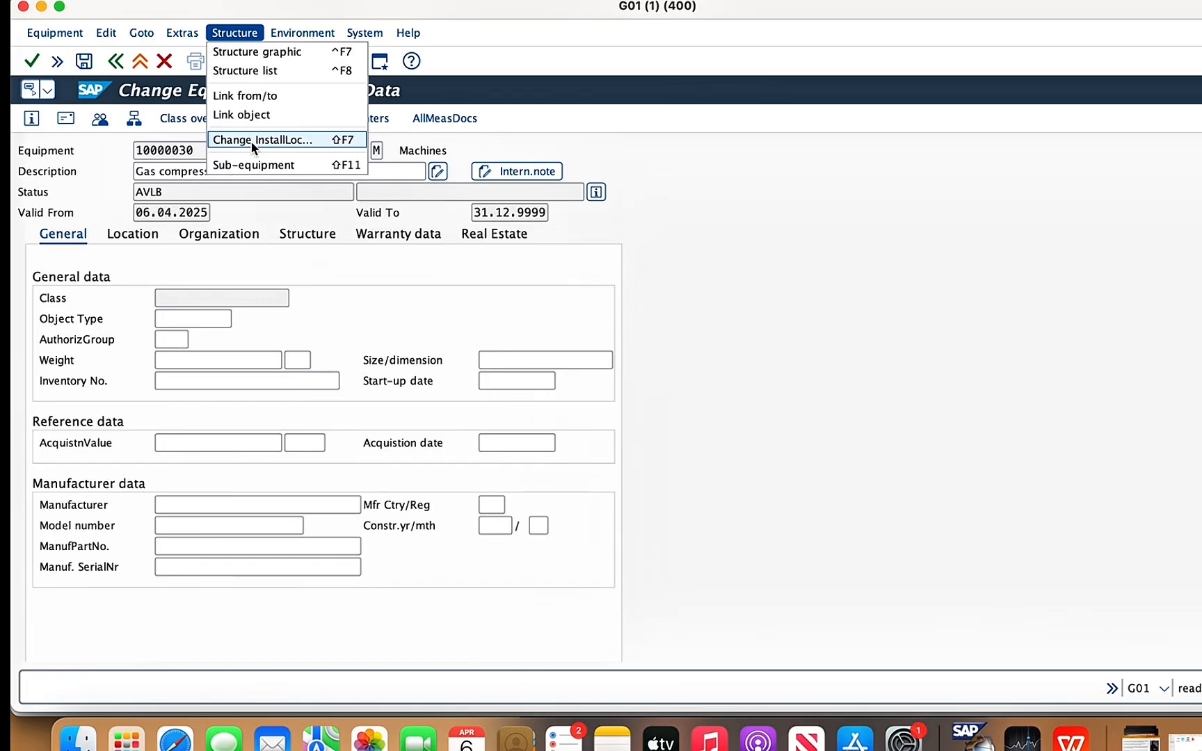
left_click(252, 165)
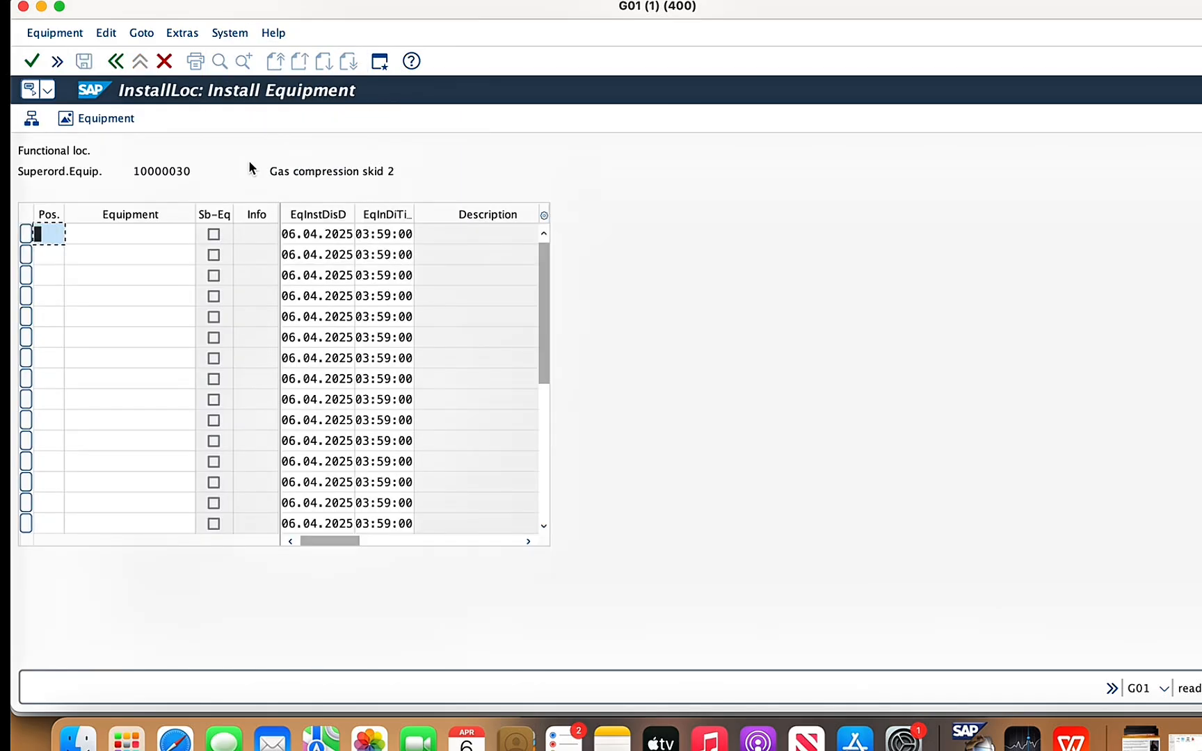
left_click(135, 234)
type("1")
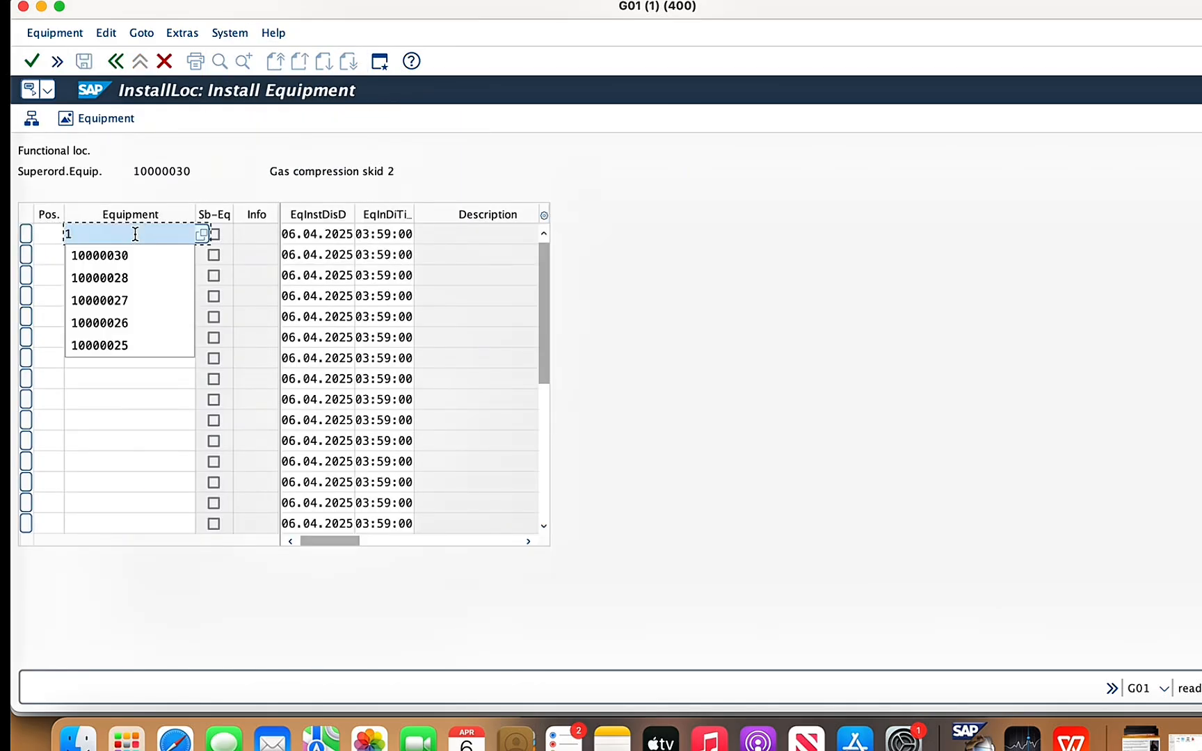
key("Down")
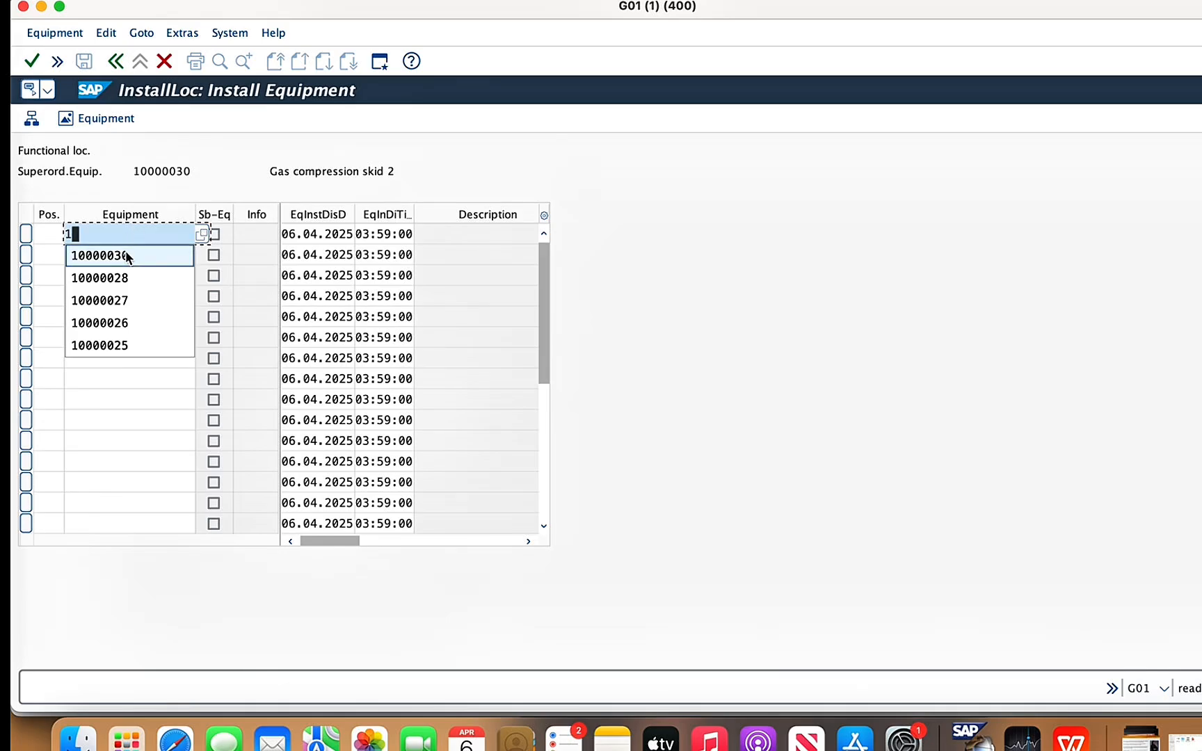
key("Return")
key("BackSpace")
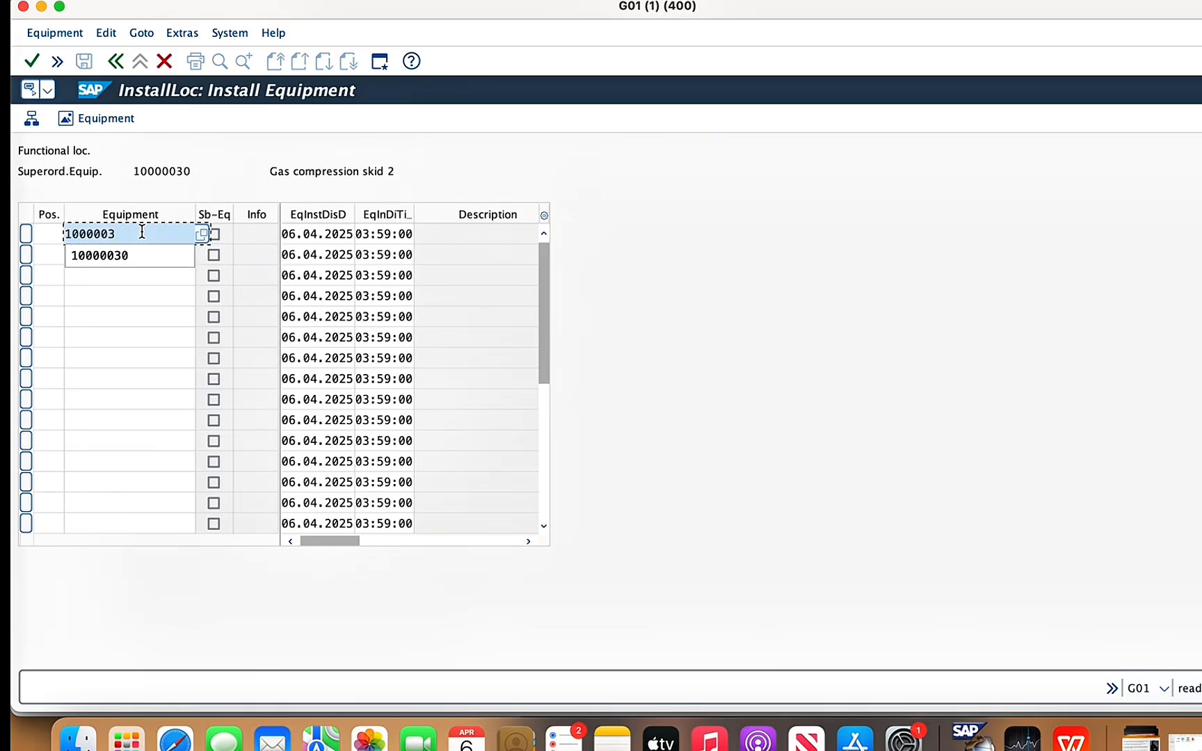
type("3")
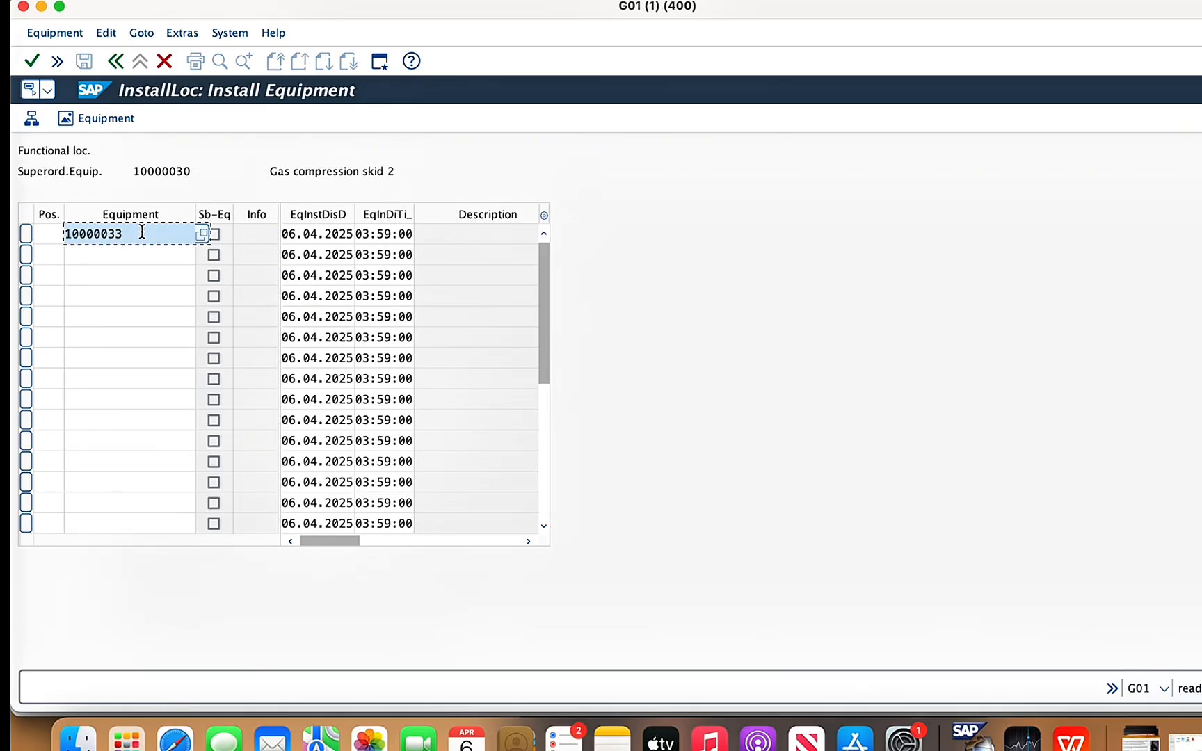
key("Return")
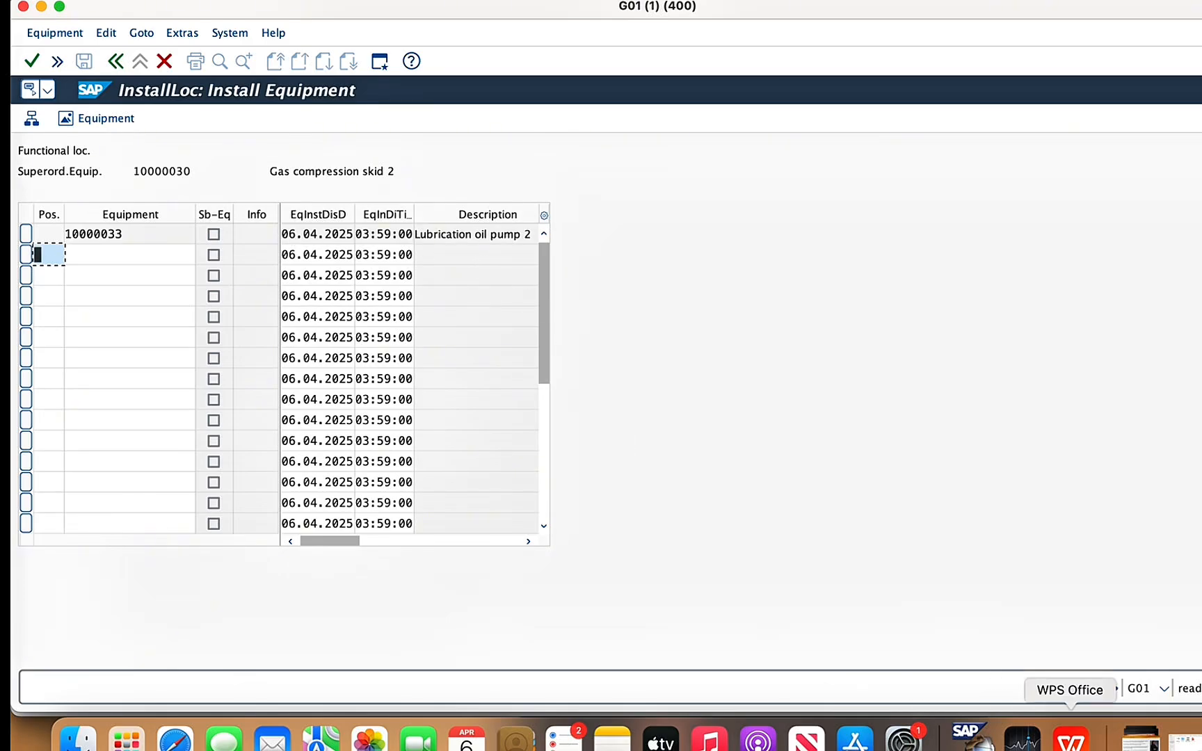
- Check the component list slide in WPS Office, return to SAP and save the record of gas compression skid 2
left_click(1072, 739)
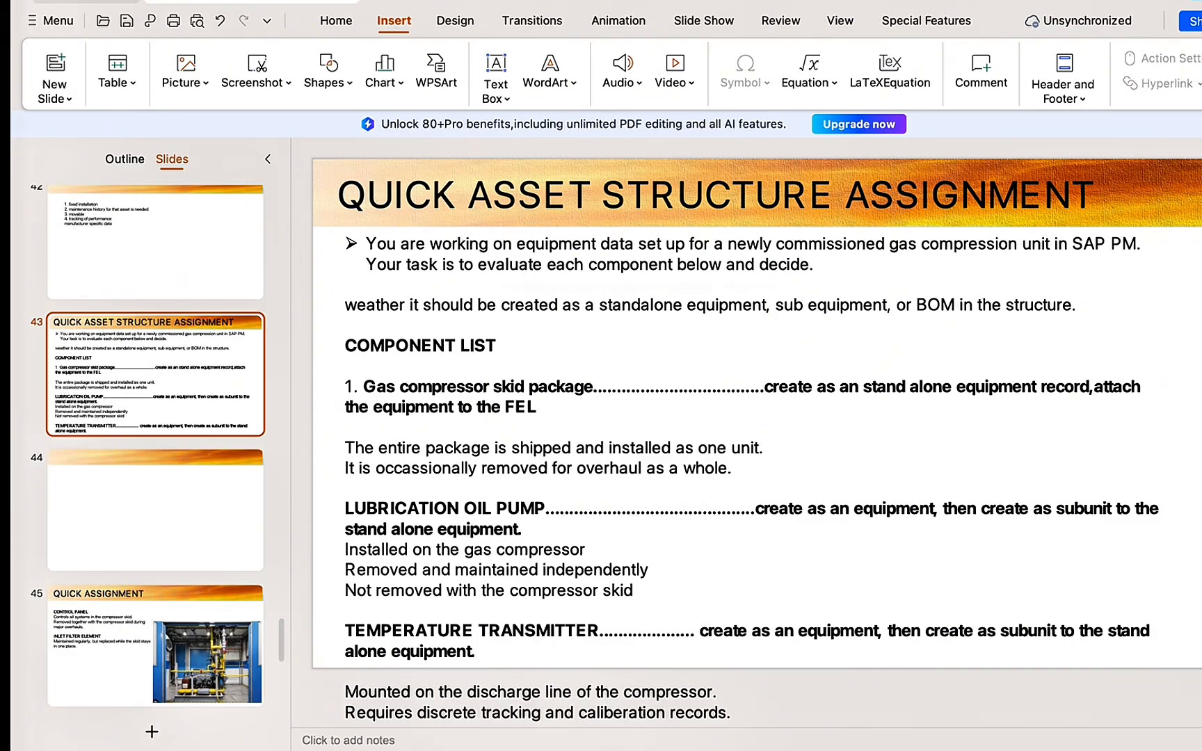
left_click(967, 734)
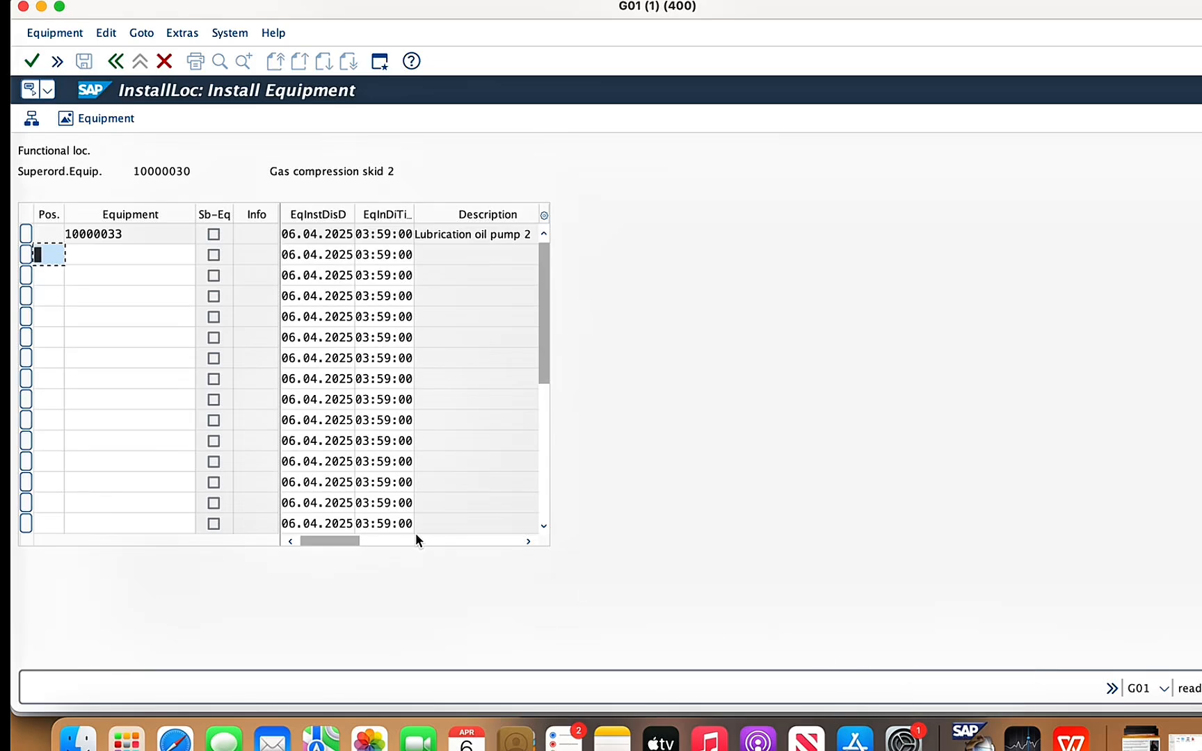
left_click(135, 267)
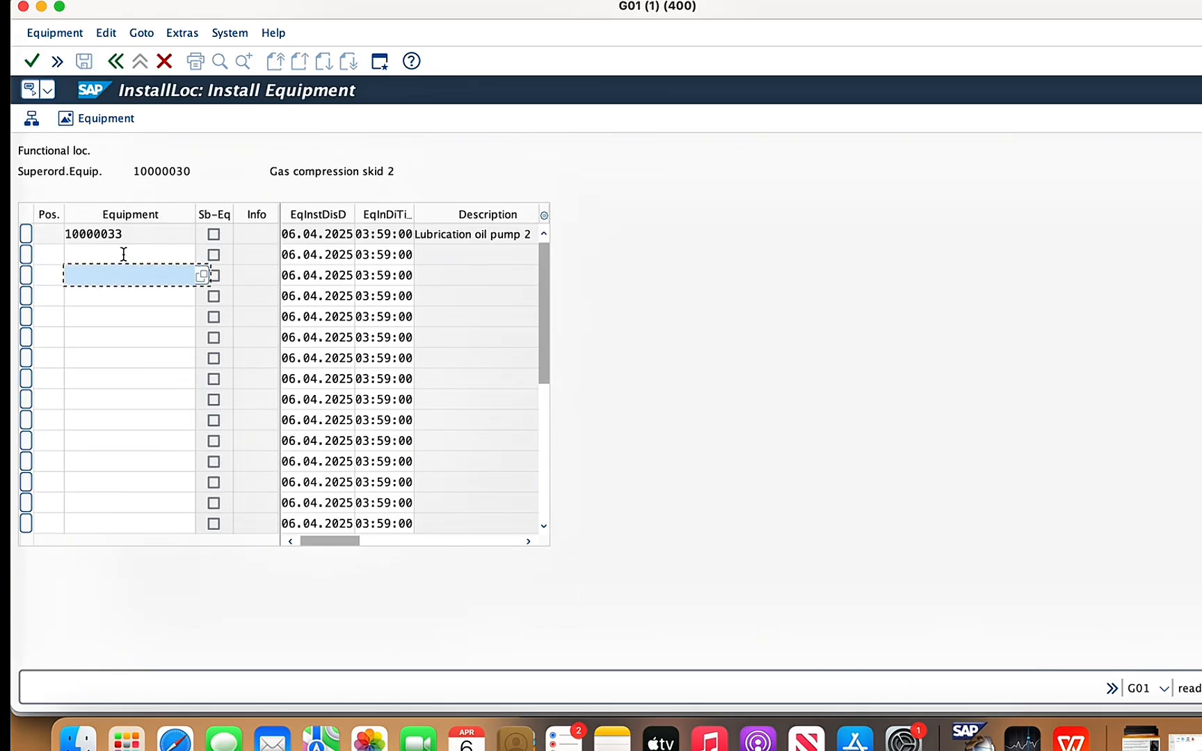
left_click(123, 254)
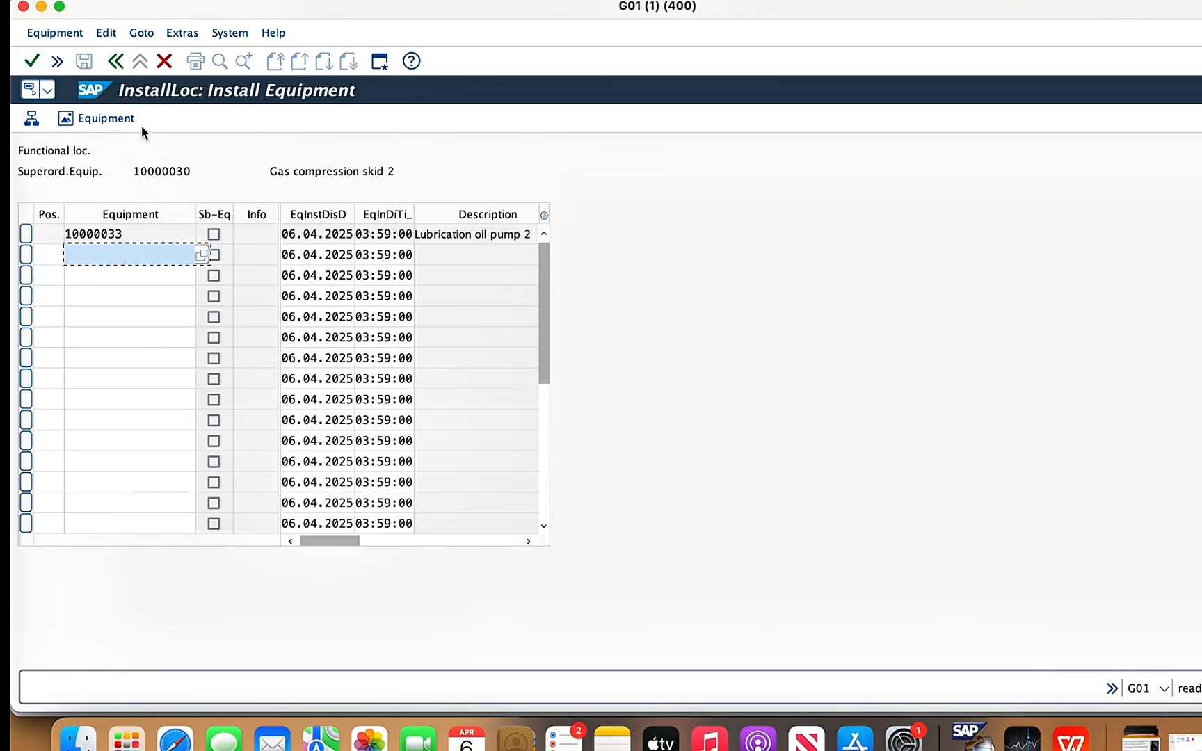
left_click(119, 63)
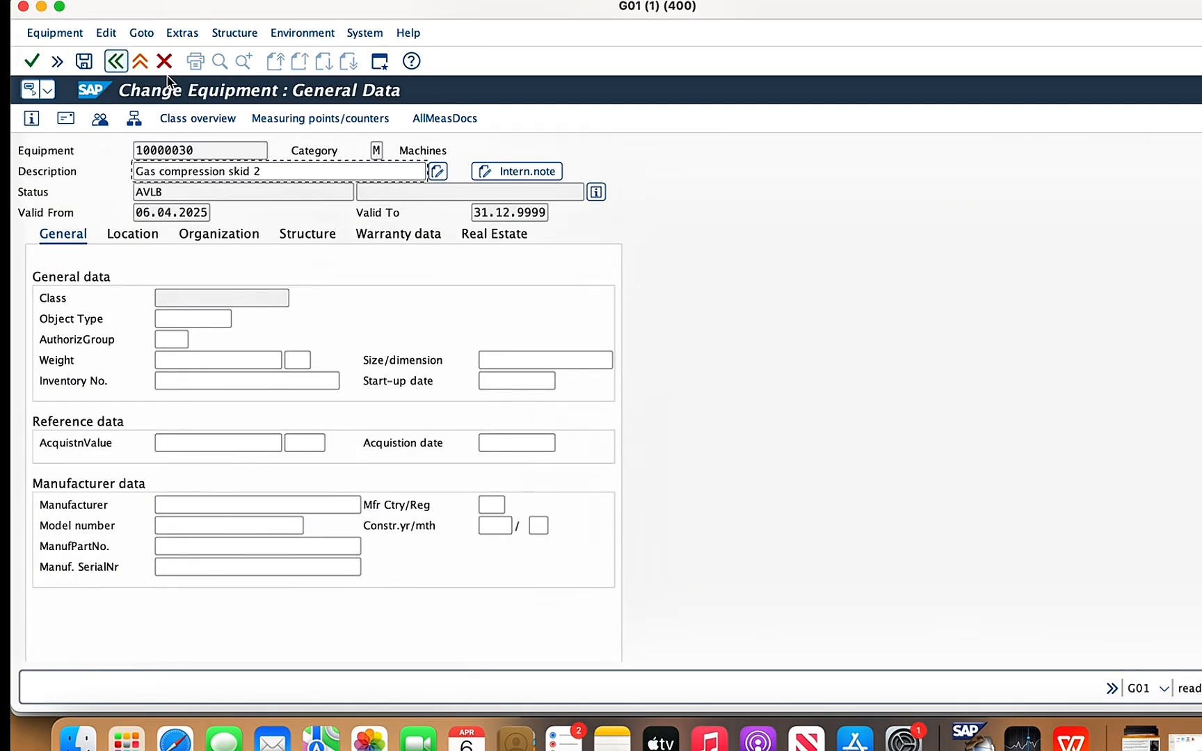
left_click(84, 62)
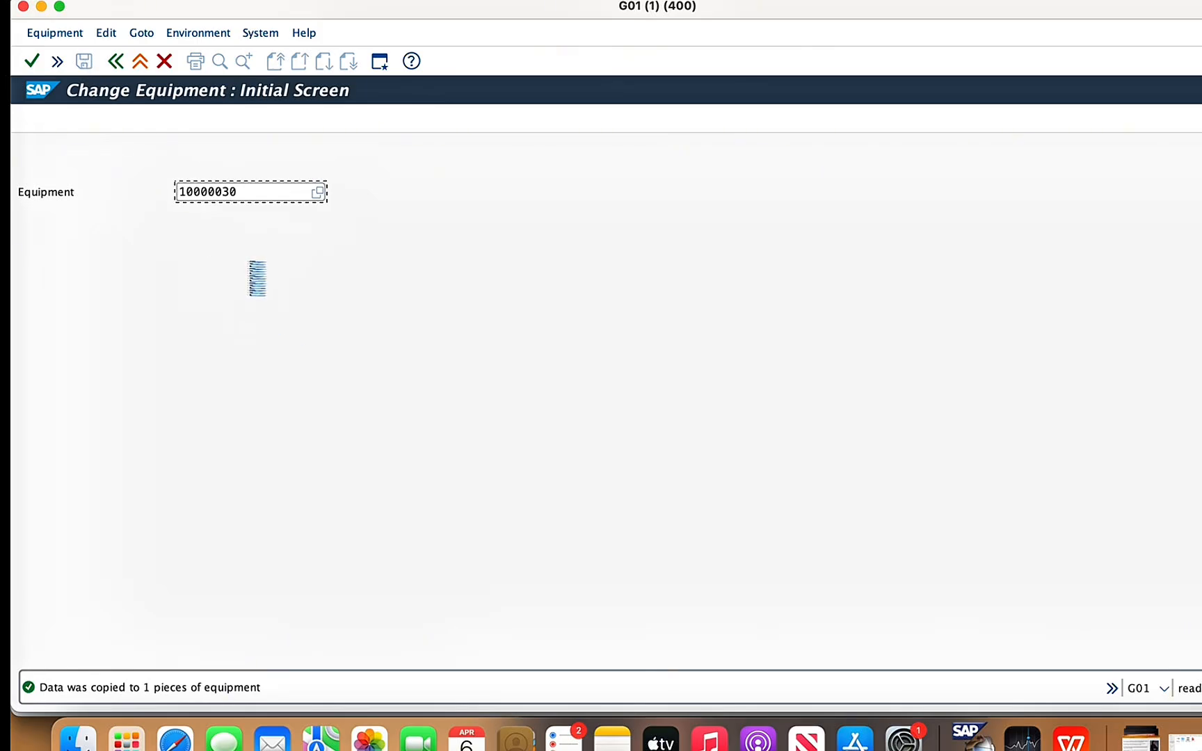
- Reopen gas compression skid 2, equipment 10000030, for changing and start installing another sub-equipment
key("Return")
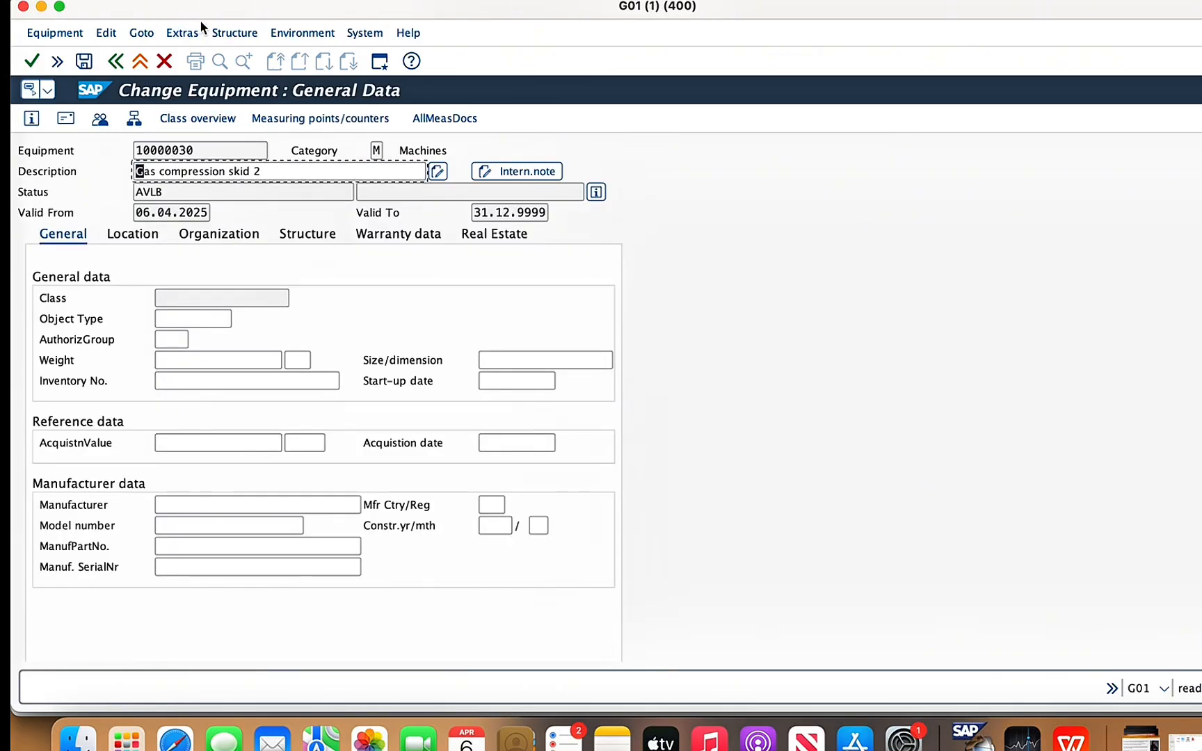
left_click(231, 33)
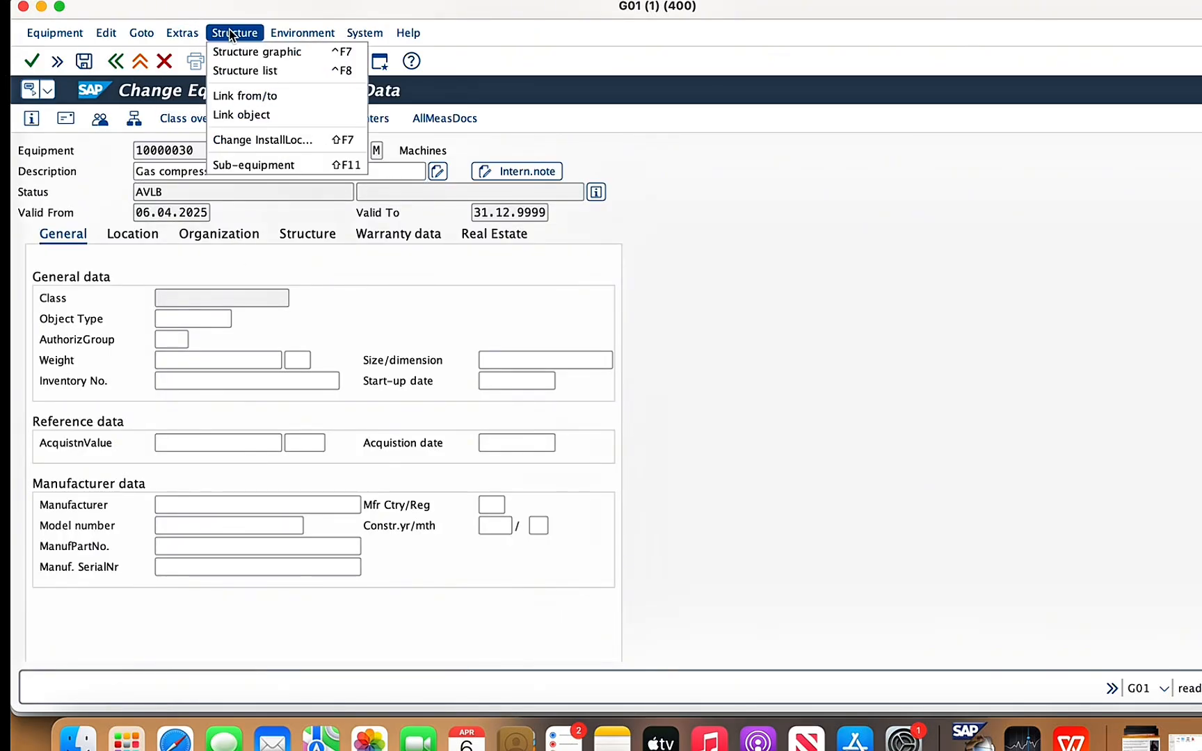
left_click(245, 167)
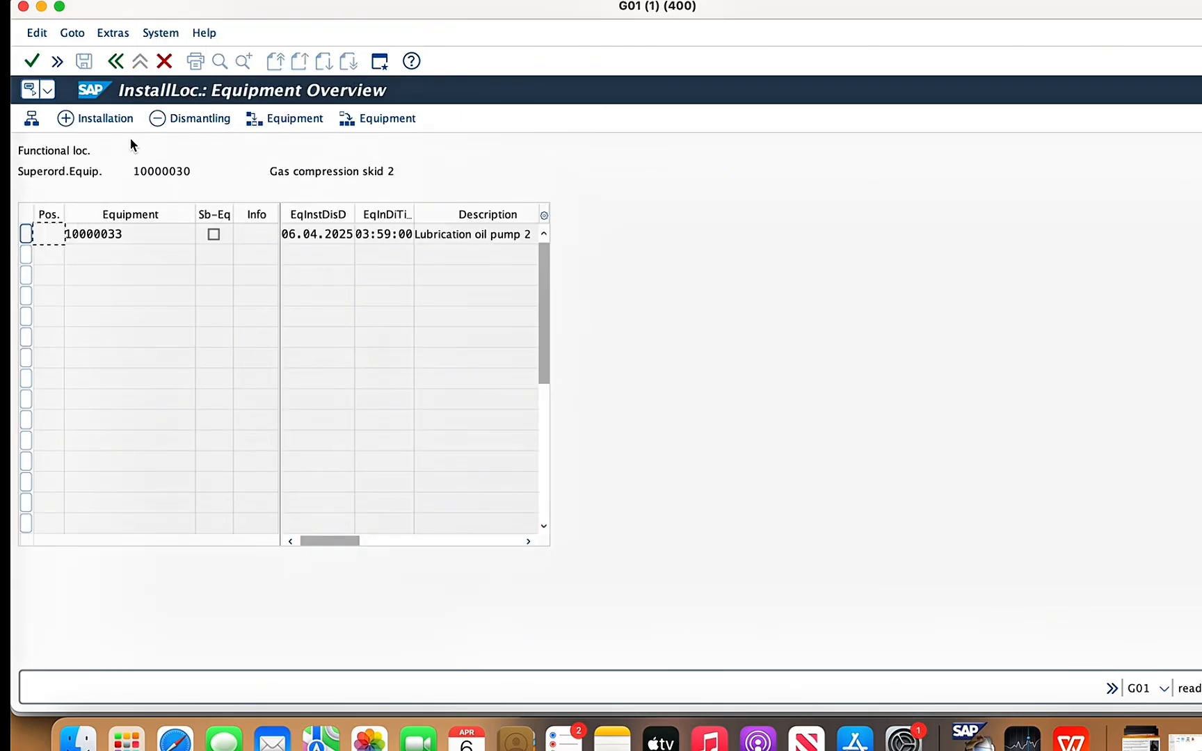
left_click(68, 119)
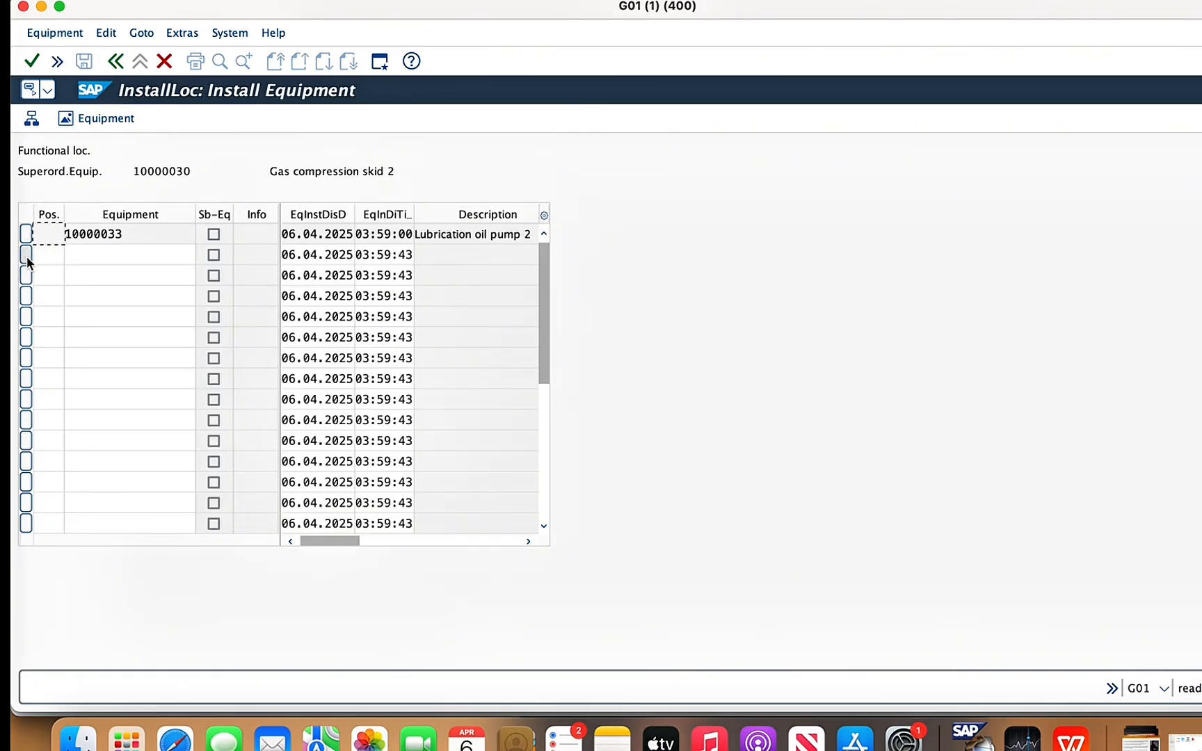
- Install temperature transmitter 2, equipment 10000031, as sub-equipment of gas compression skid 2 and save the record
left_click(48, 254)
left_click(97, 257)
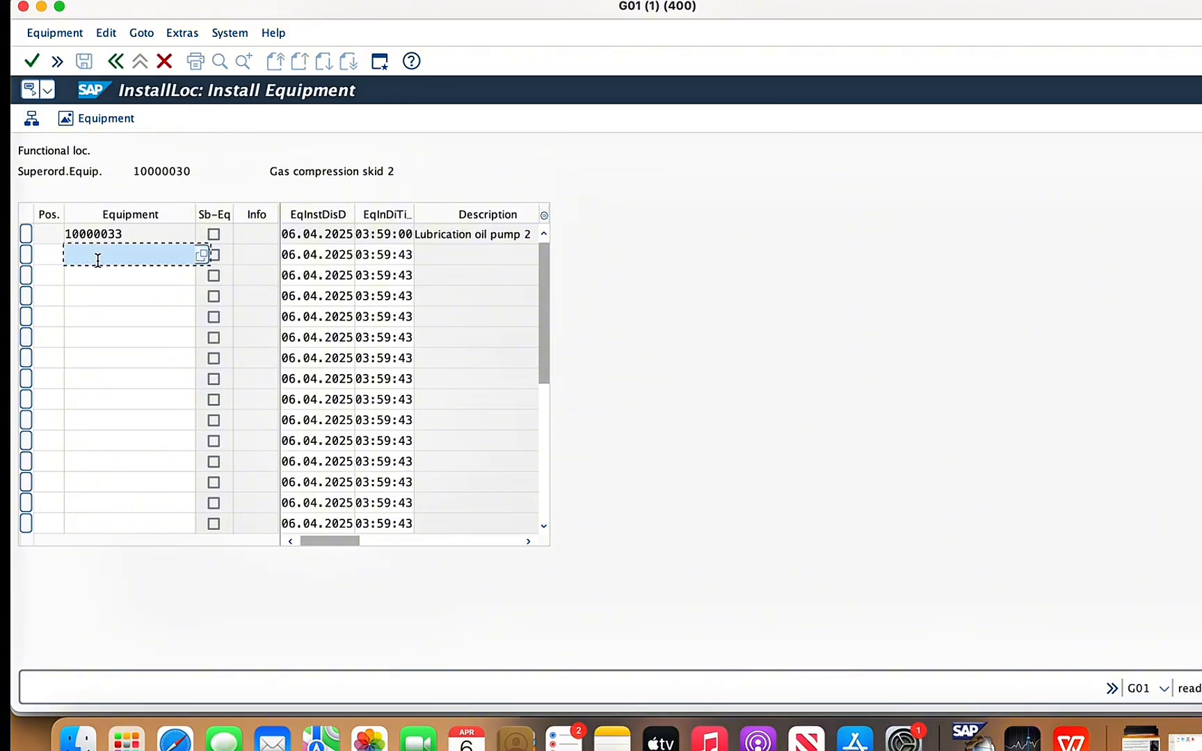
type("1")
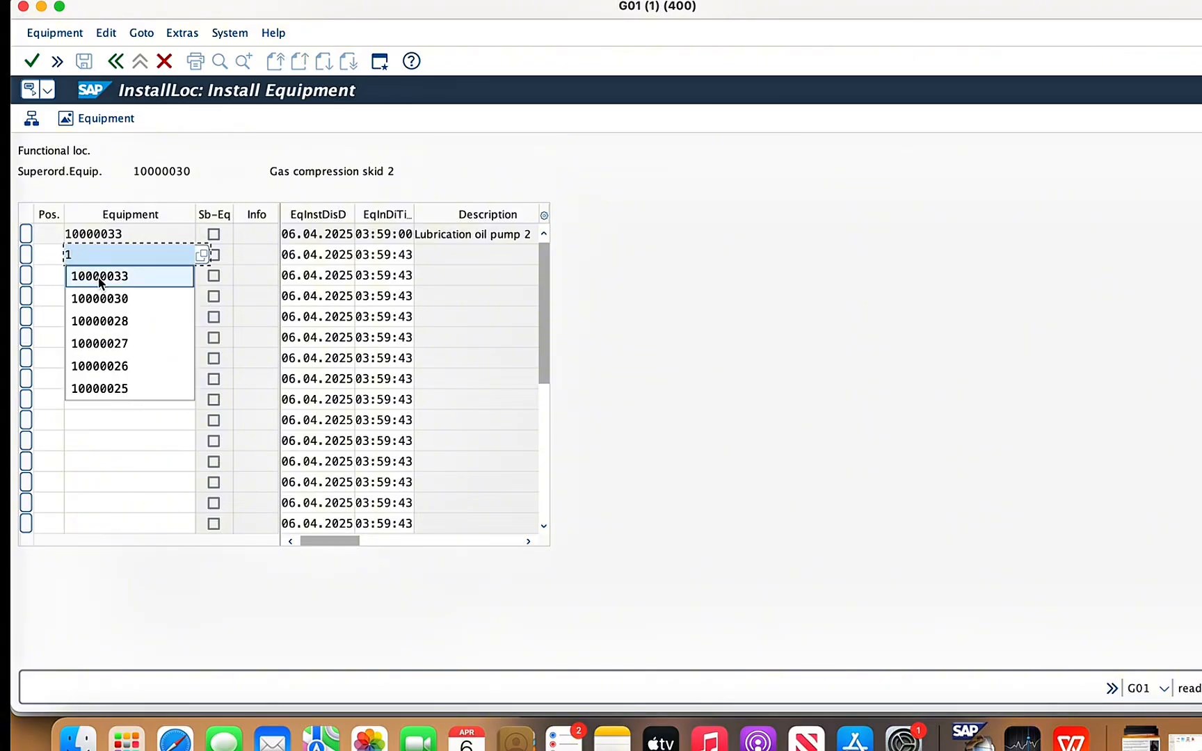
left_click(97, 276)
key("BackSpace")
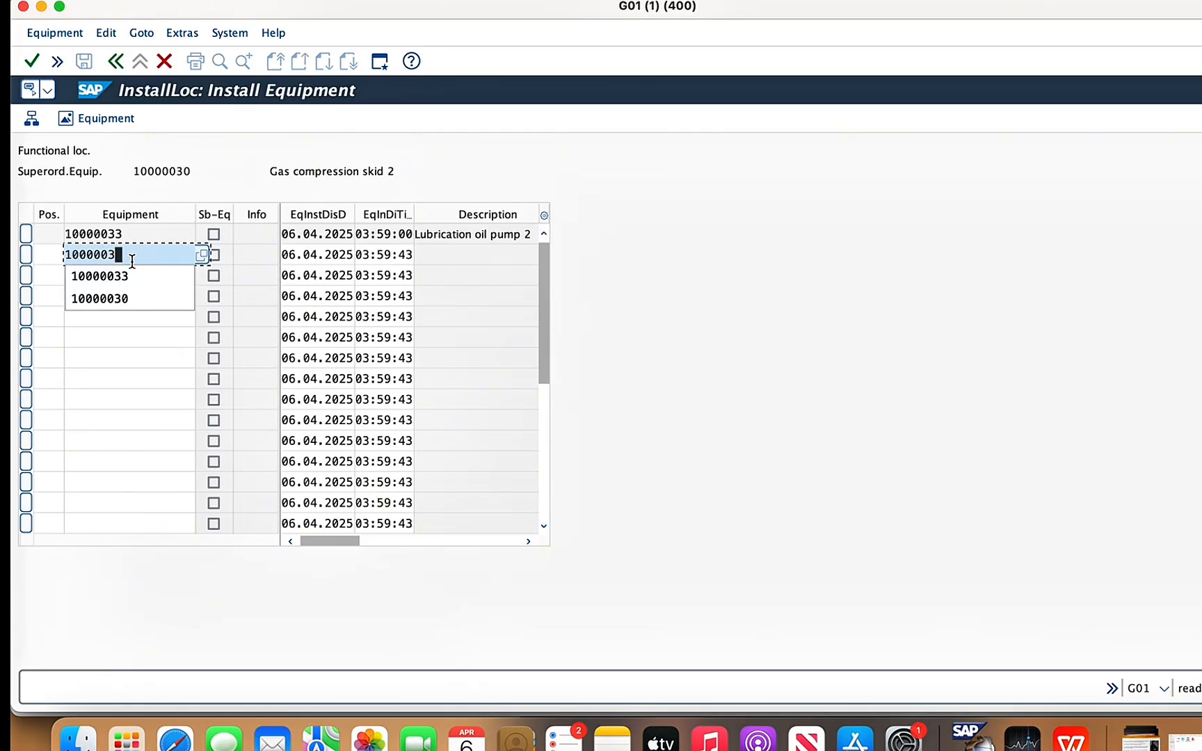
type("1")
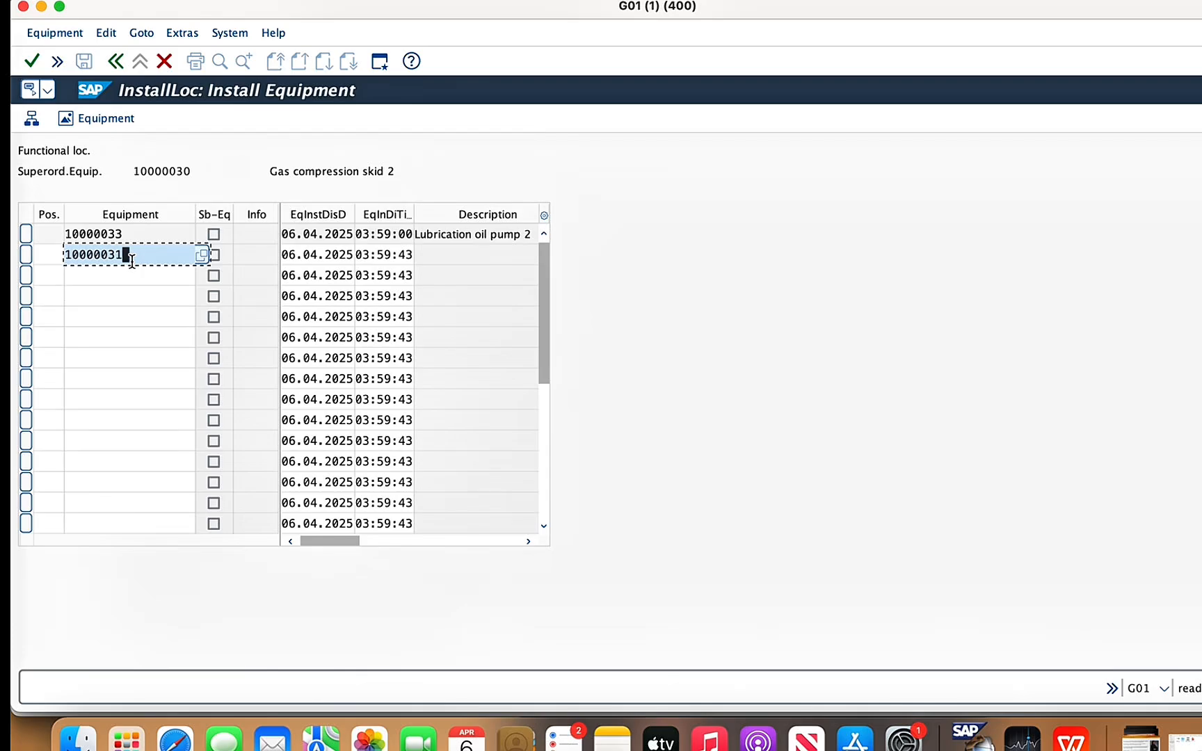
key("Return")
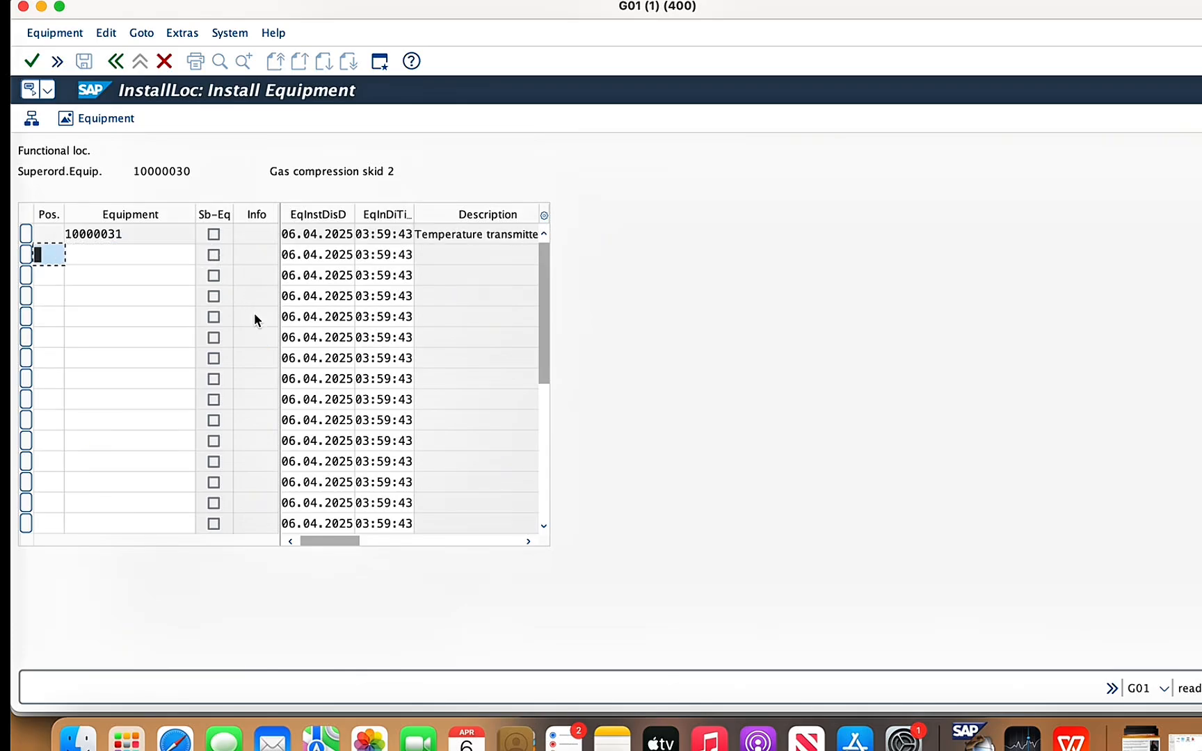
left_click(118, 64)
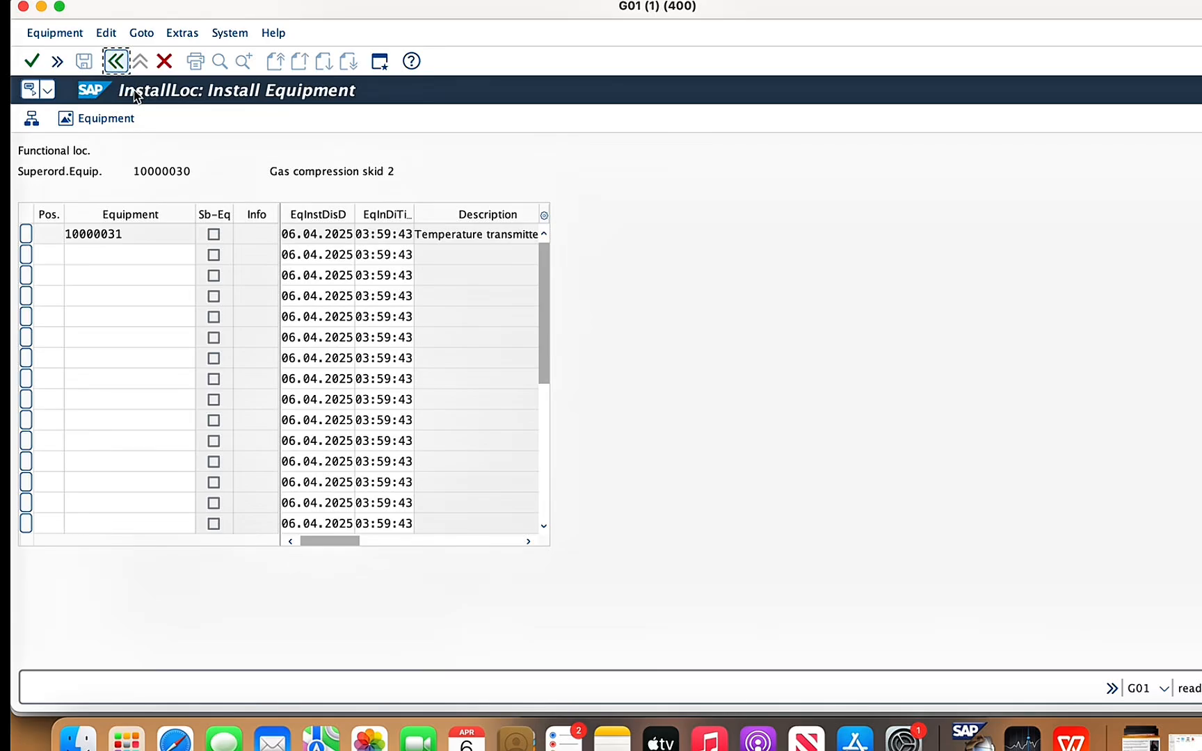
left_click(84, 63)
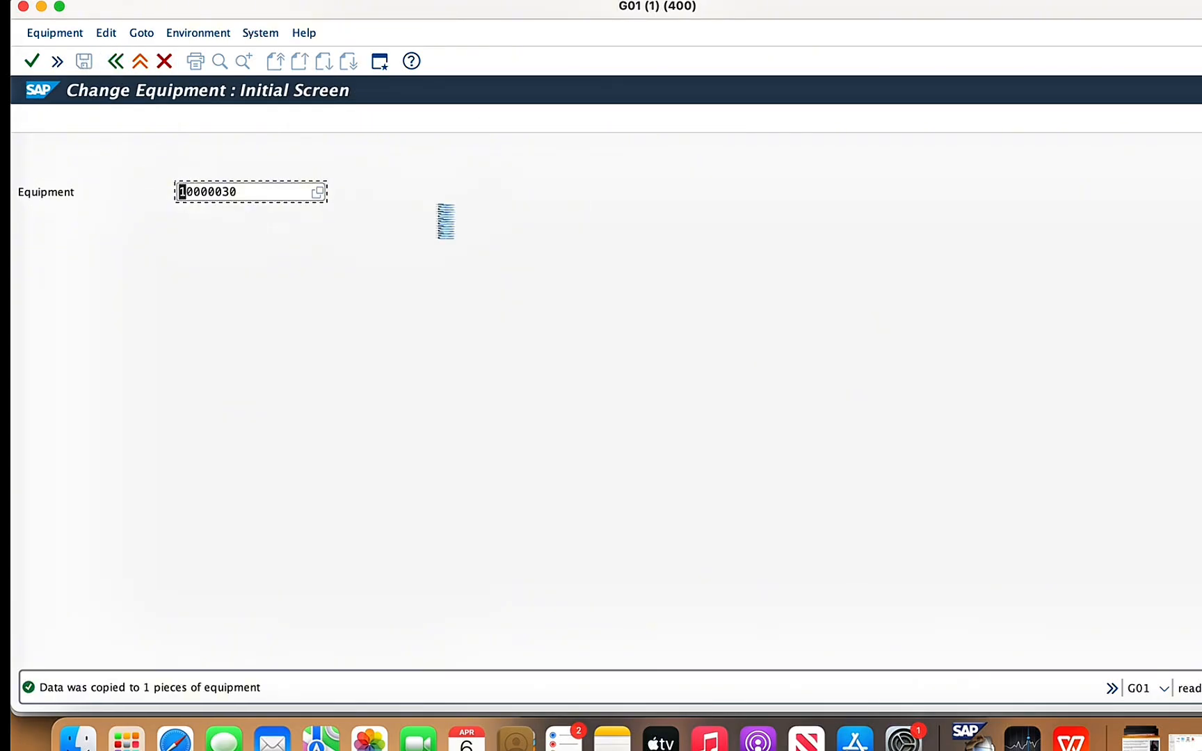
- Reopen equipment 10000030, review its sub-equipment overview and return to its general data
key("Return")
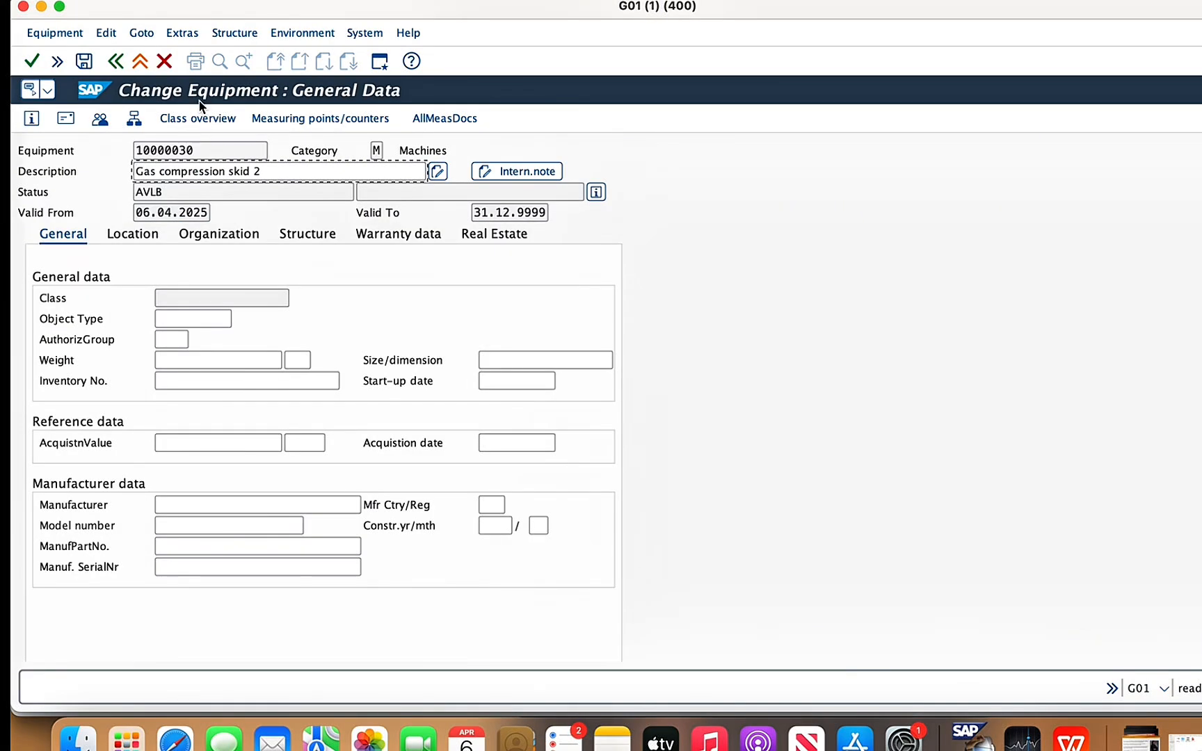
left_click(234, 32)
left_click(245, 166)
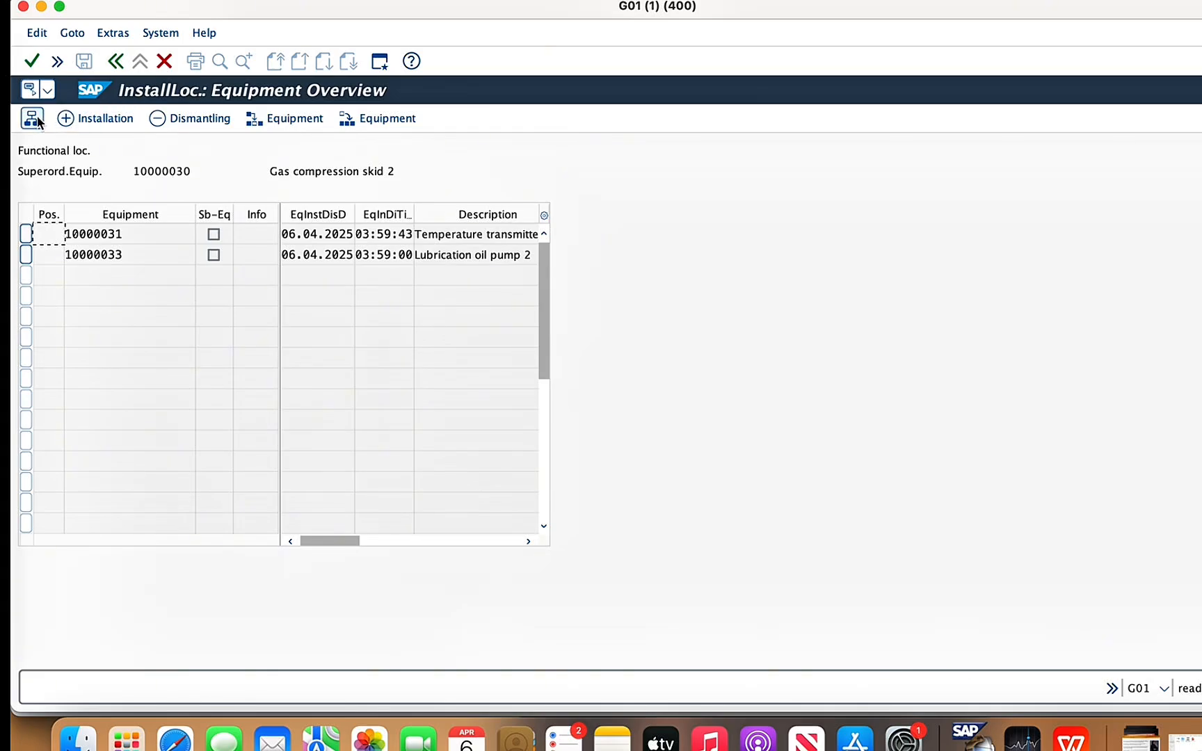
left_click(110, 61)
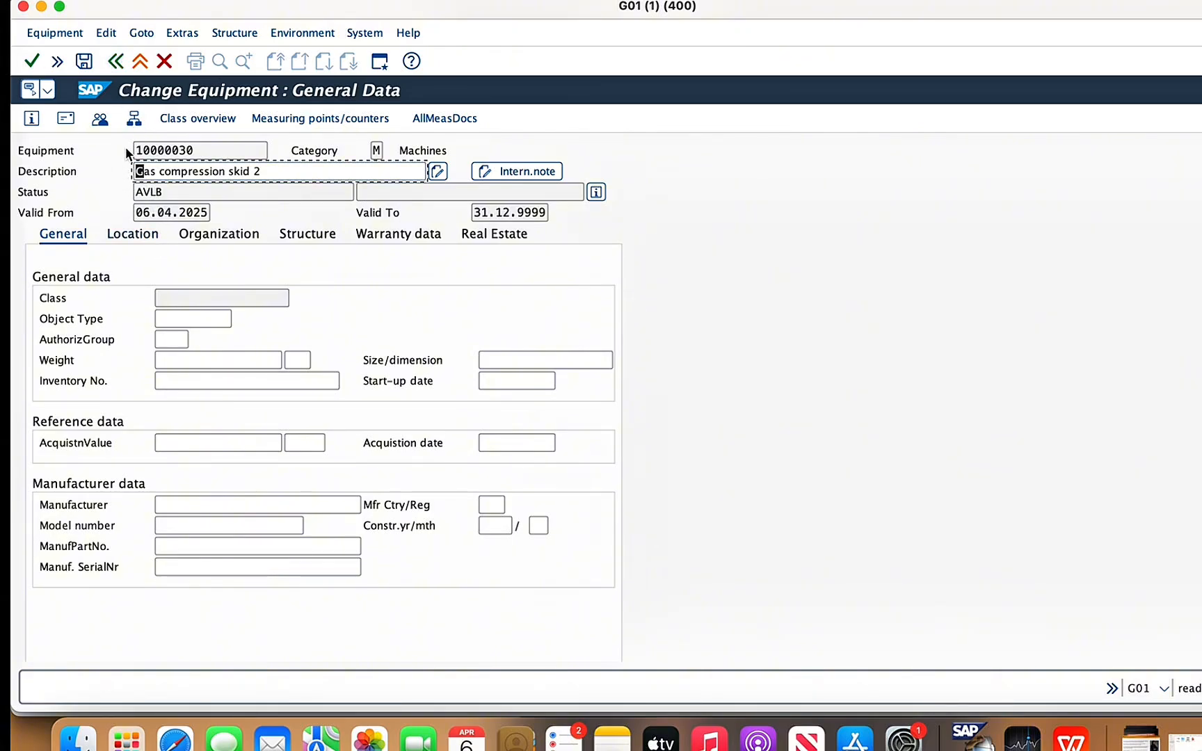
- Examine the structure list of gas compression skid 2 and compare it with the component list slide in WPS Office
left_click(136, 123)
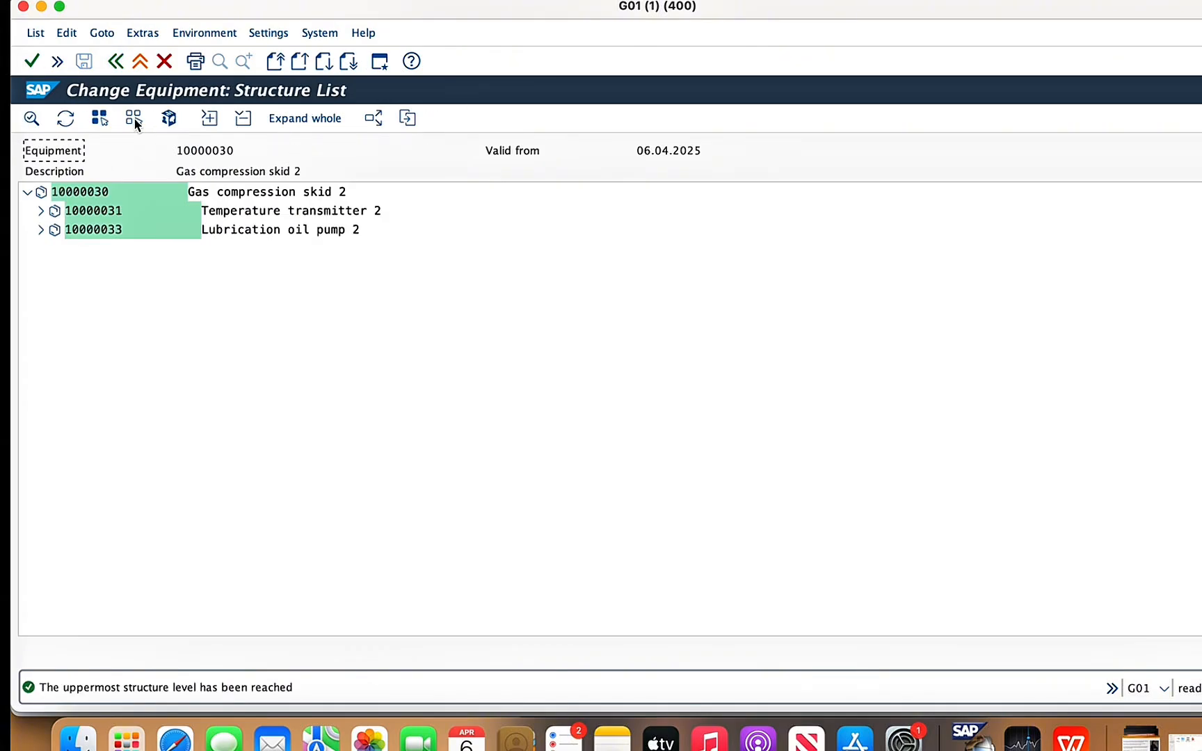
left_click(27, 192)
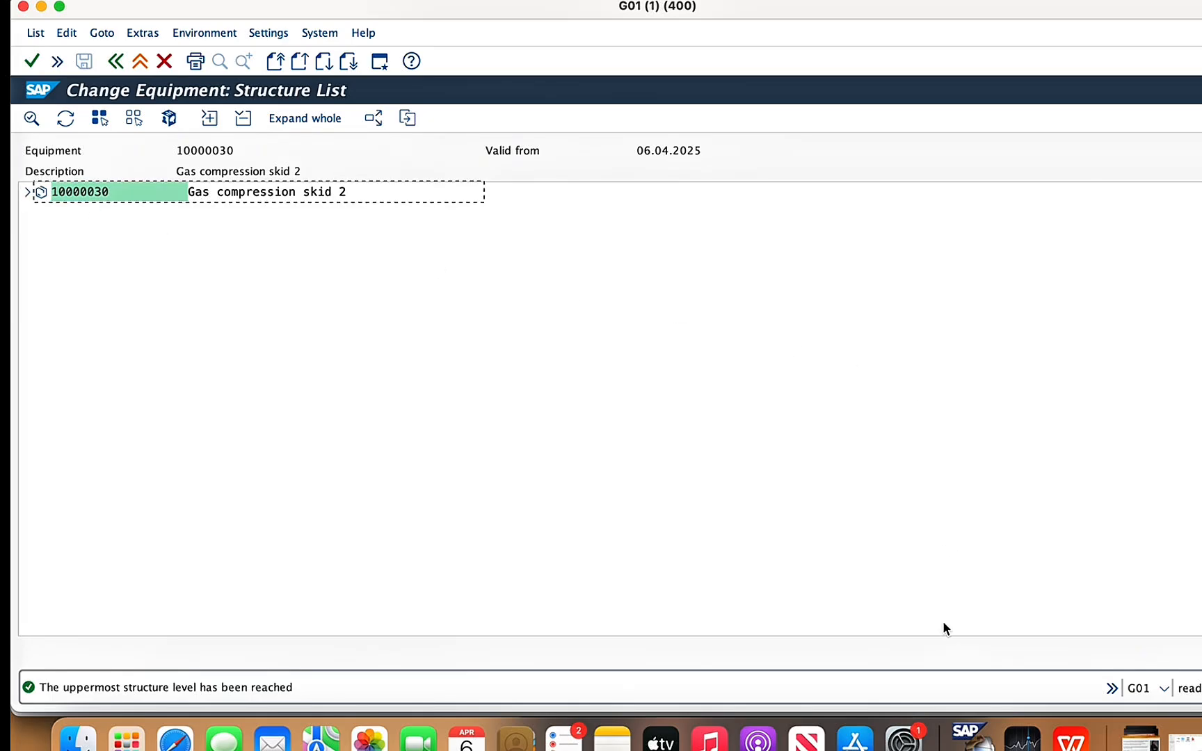
left_click(1071, 739)
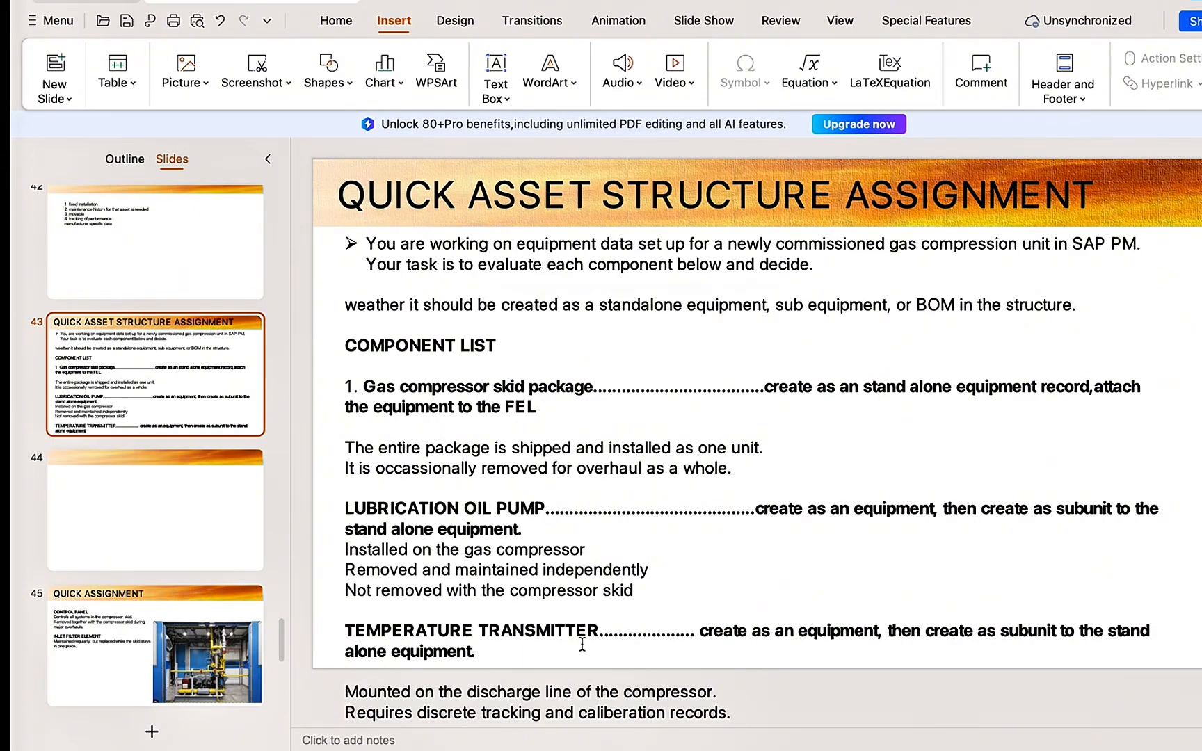
mouse_move(710, 741)
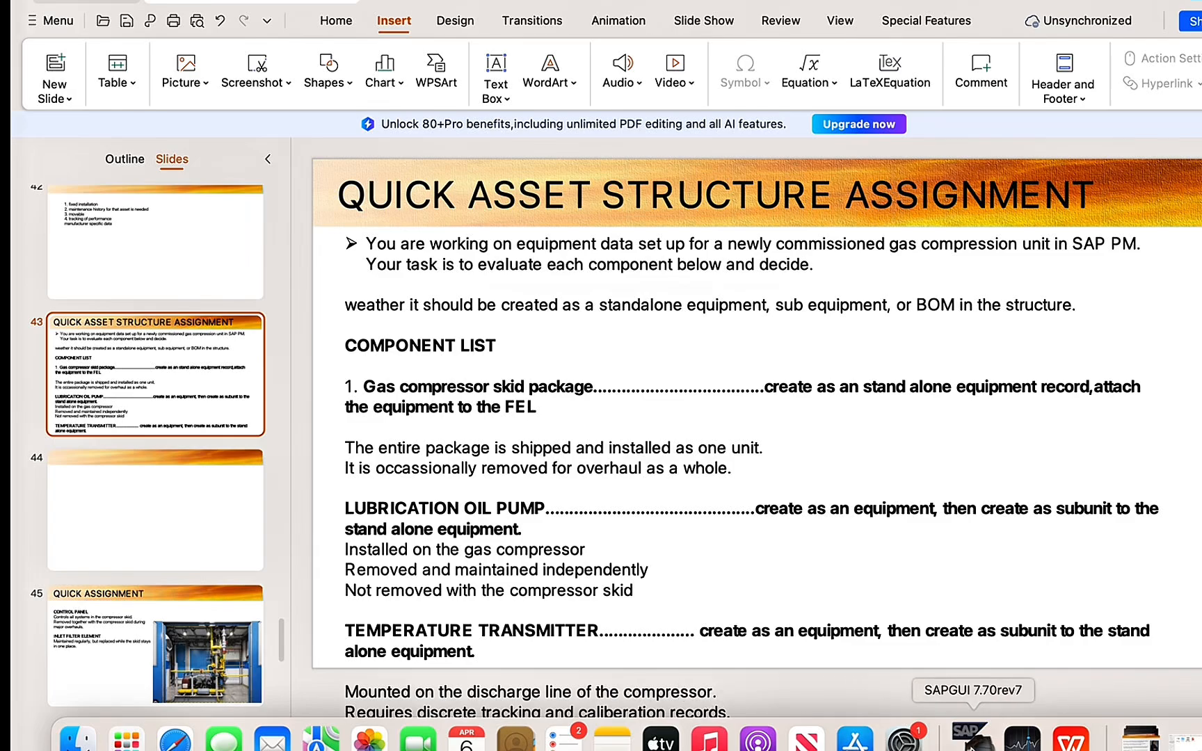
left_click(972, 743)
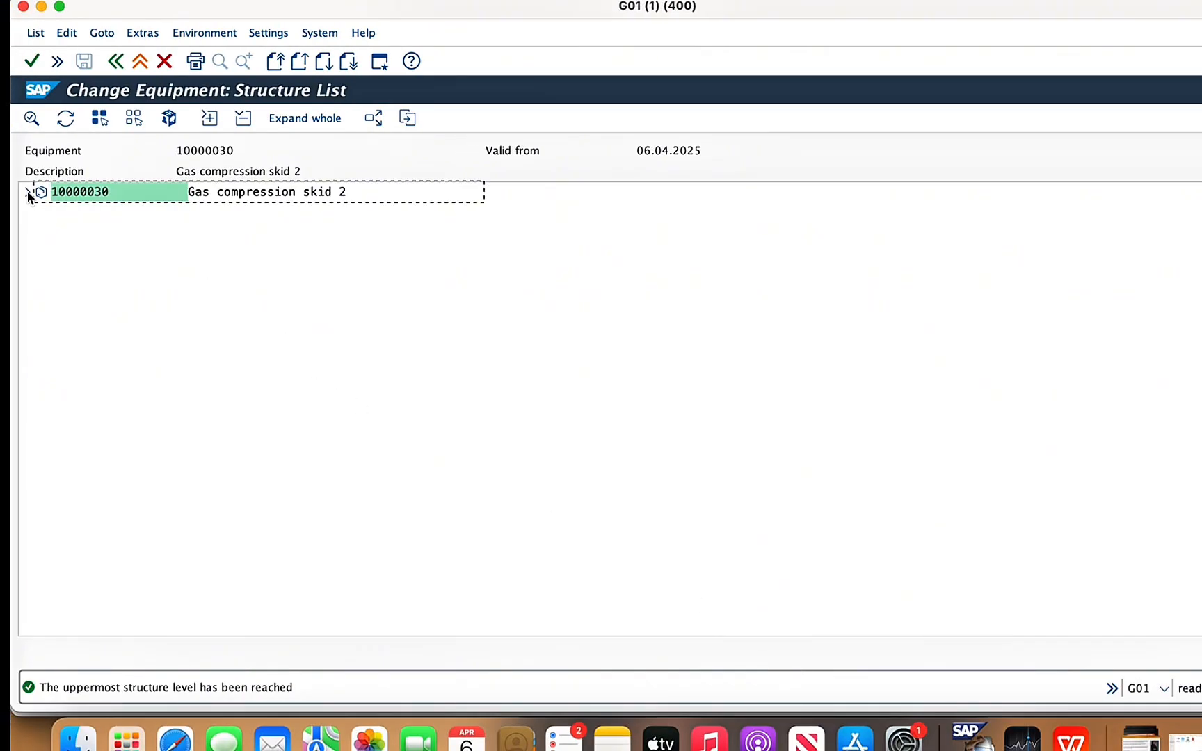
left_click(27, 191)
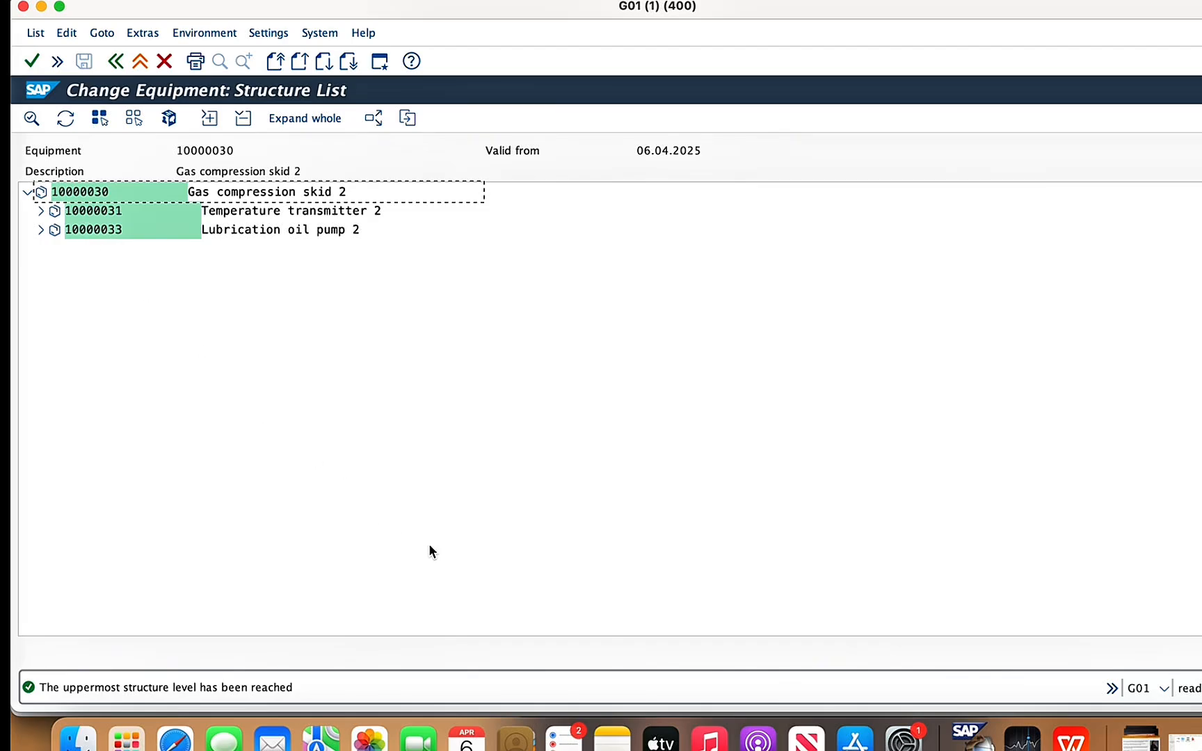
- Read the control panel and inlet filter element slide in WPS Office and return to the skid's general data in SAP
left_click(1081, 747)
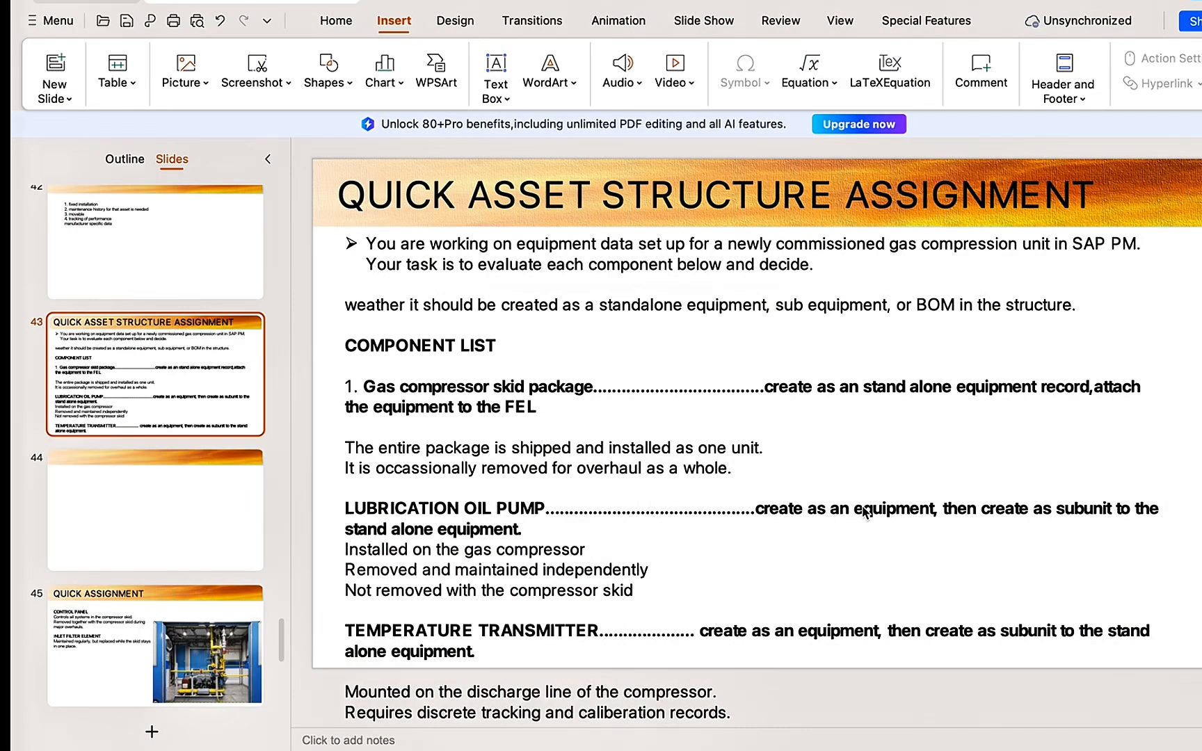
left_click(137, 659)
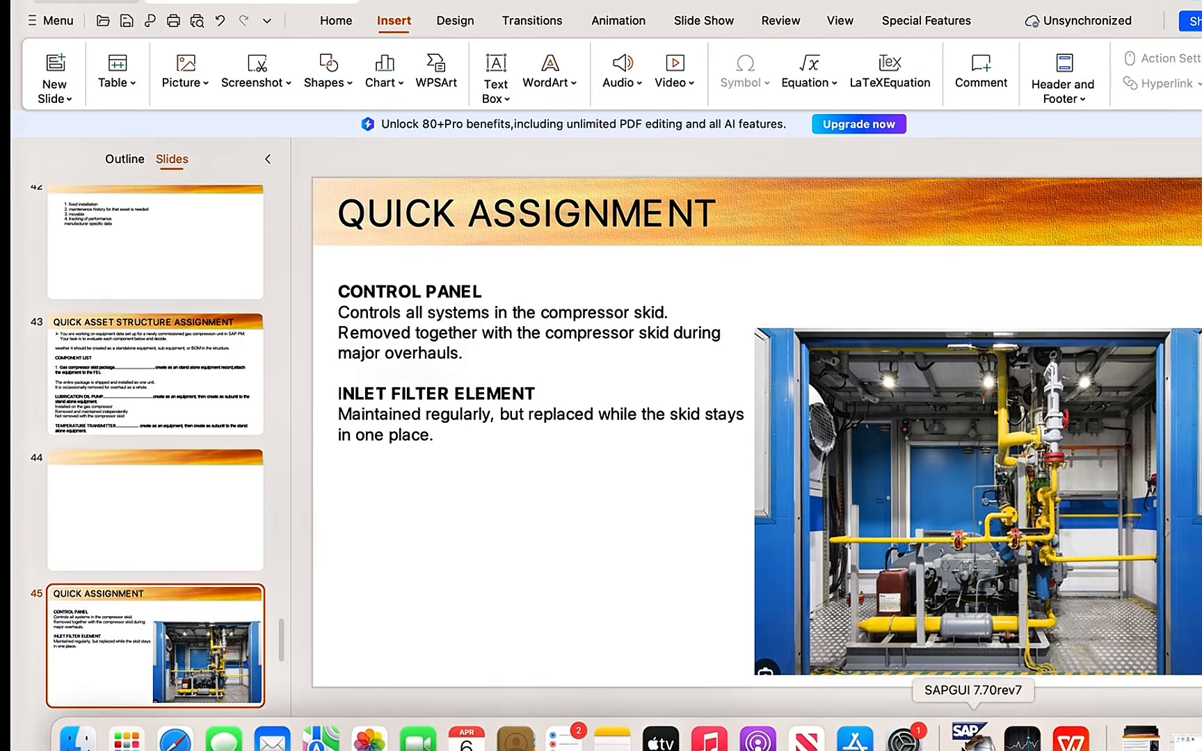
left_click(971, 743)
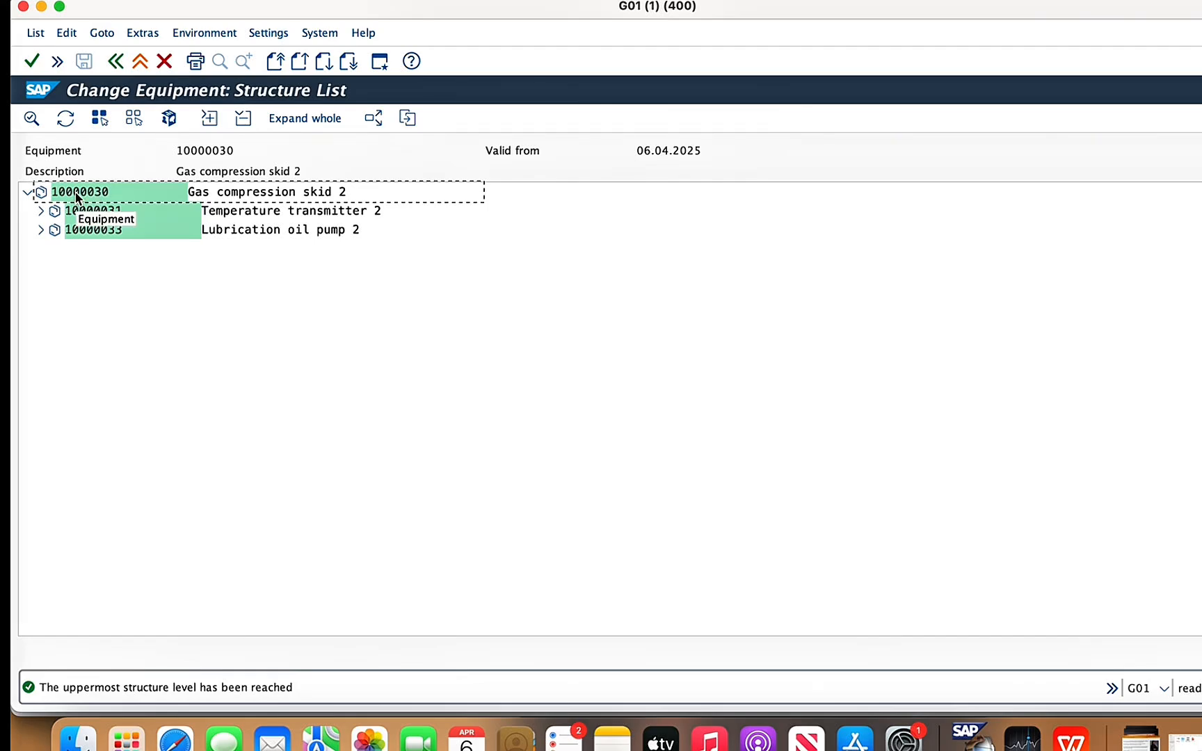
left_click(164, 61)
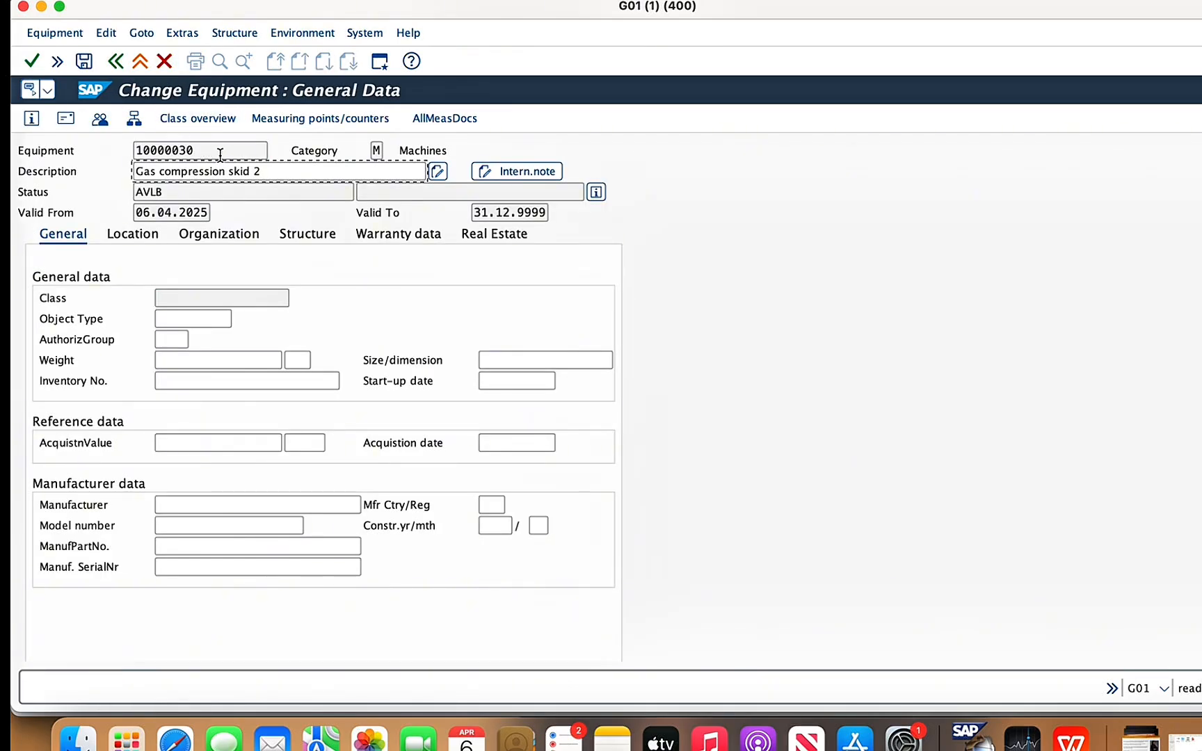
- Change the installation location of gas compression skid 2 to functional location 1478-CUL-GS
left_click(233, 35)
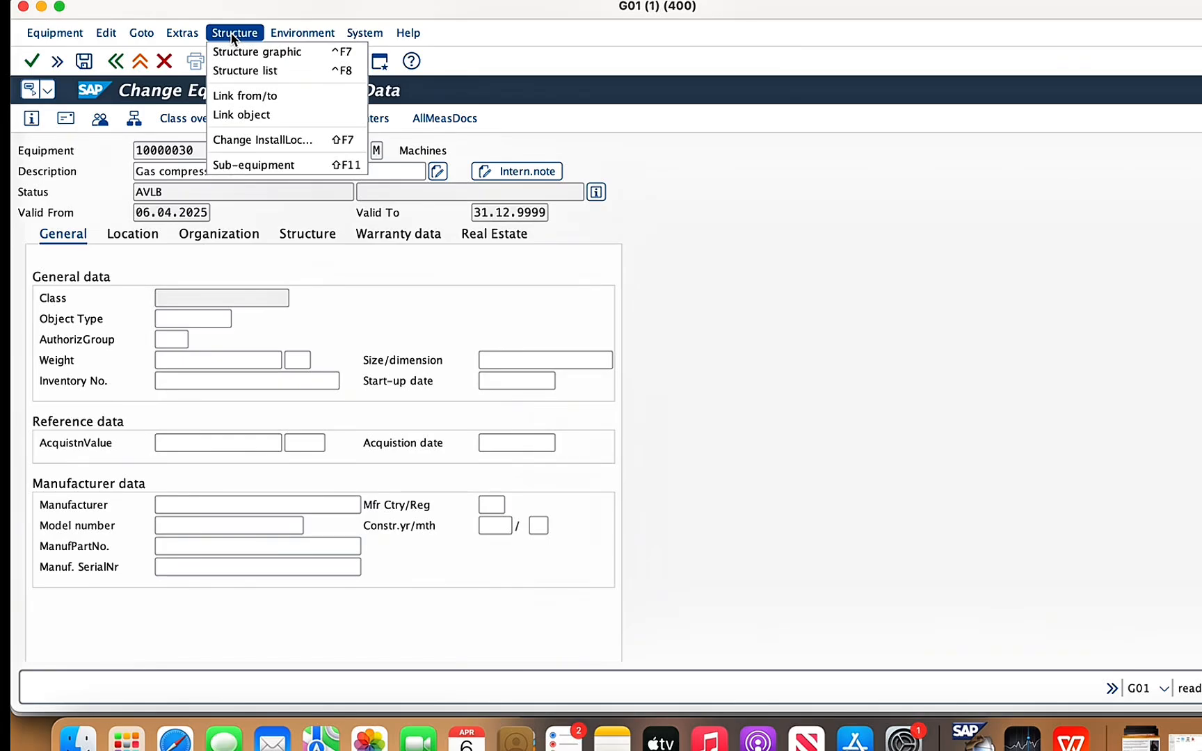
left_click(258, 141)
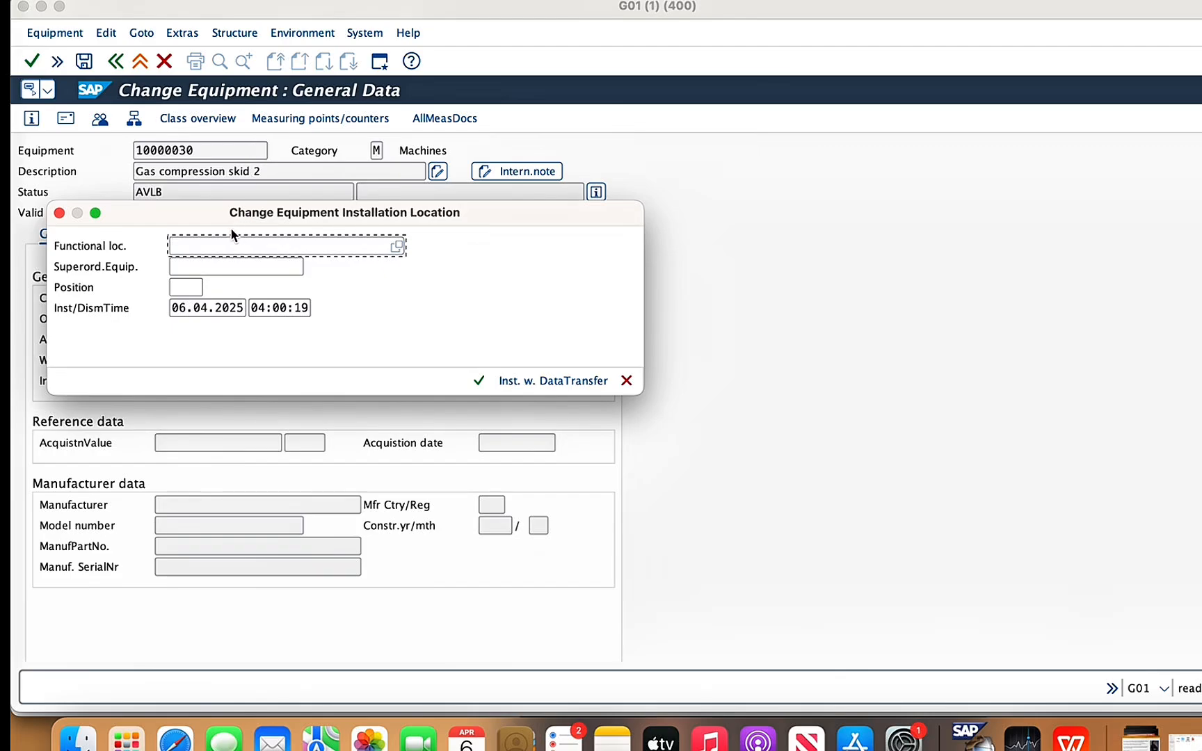
type("14")
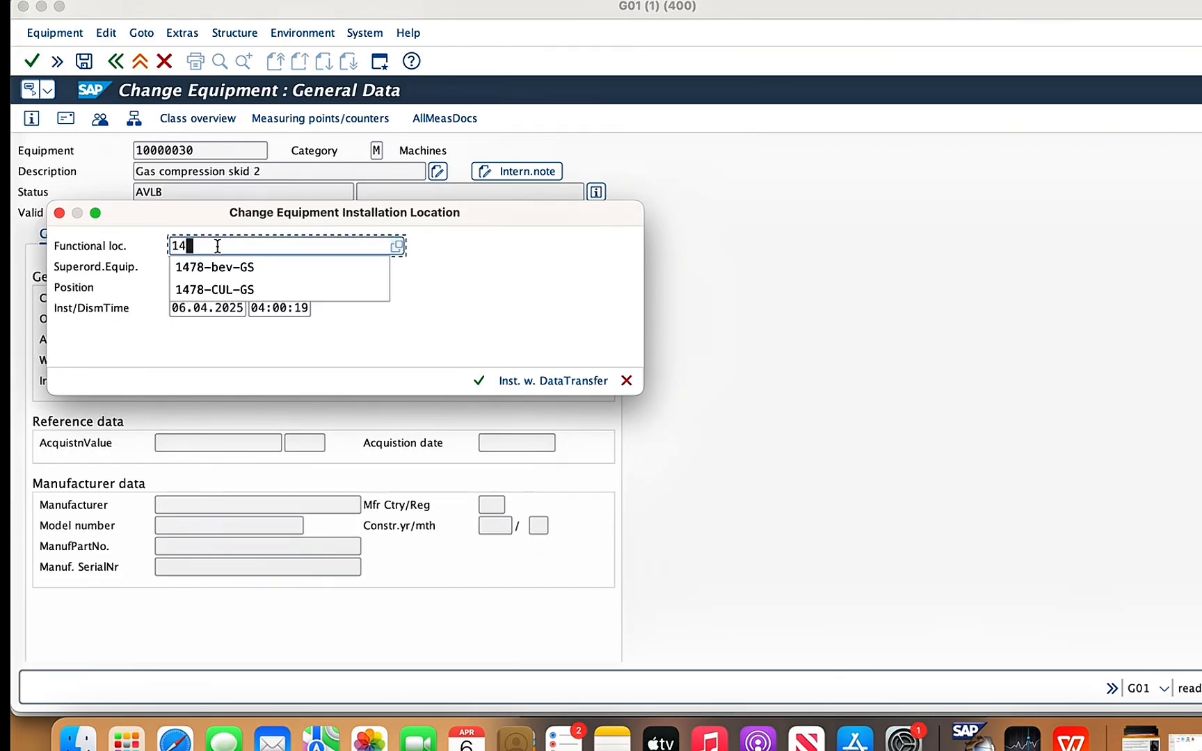
left_click(213, 289)
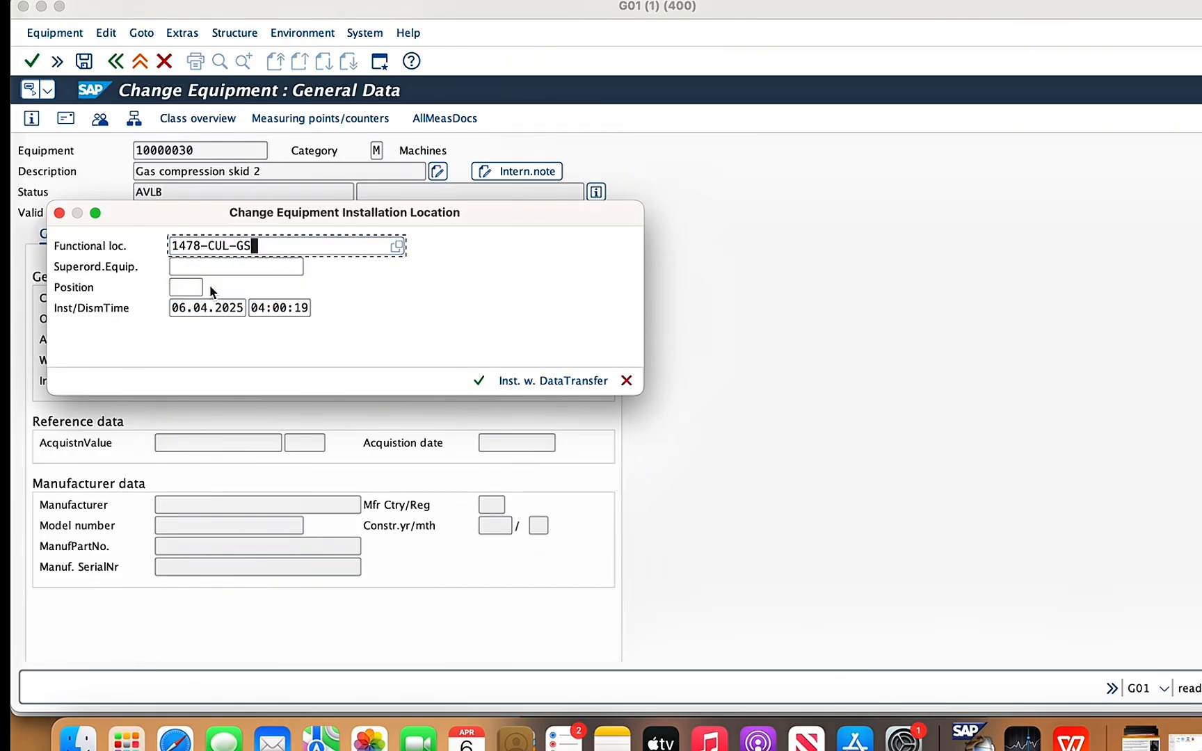
left_click(478, 381)
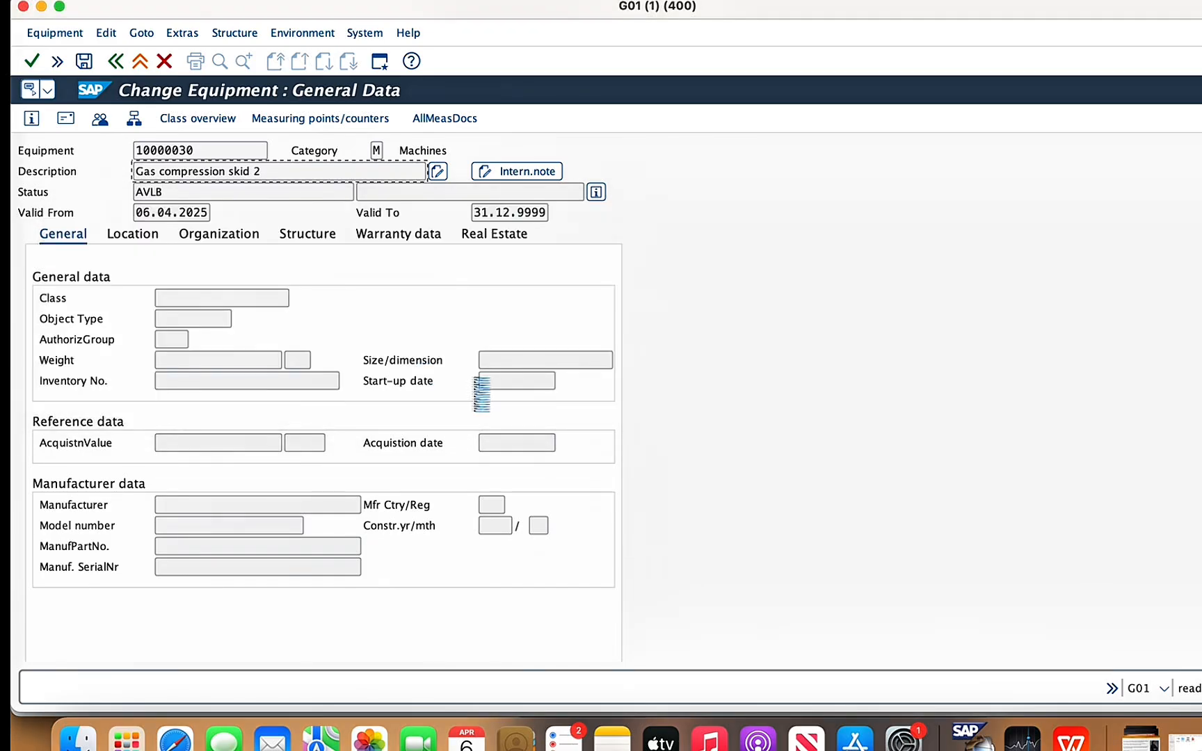
- Save gas compression skid 2's new installation location, reopen equipment 10000030 and display its structure list with the level above
left_click(83, 62)
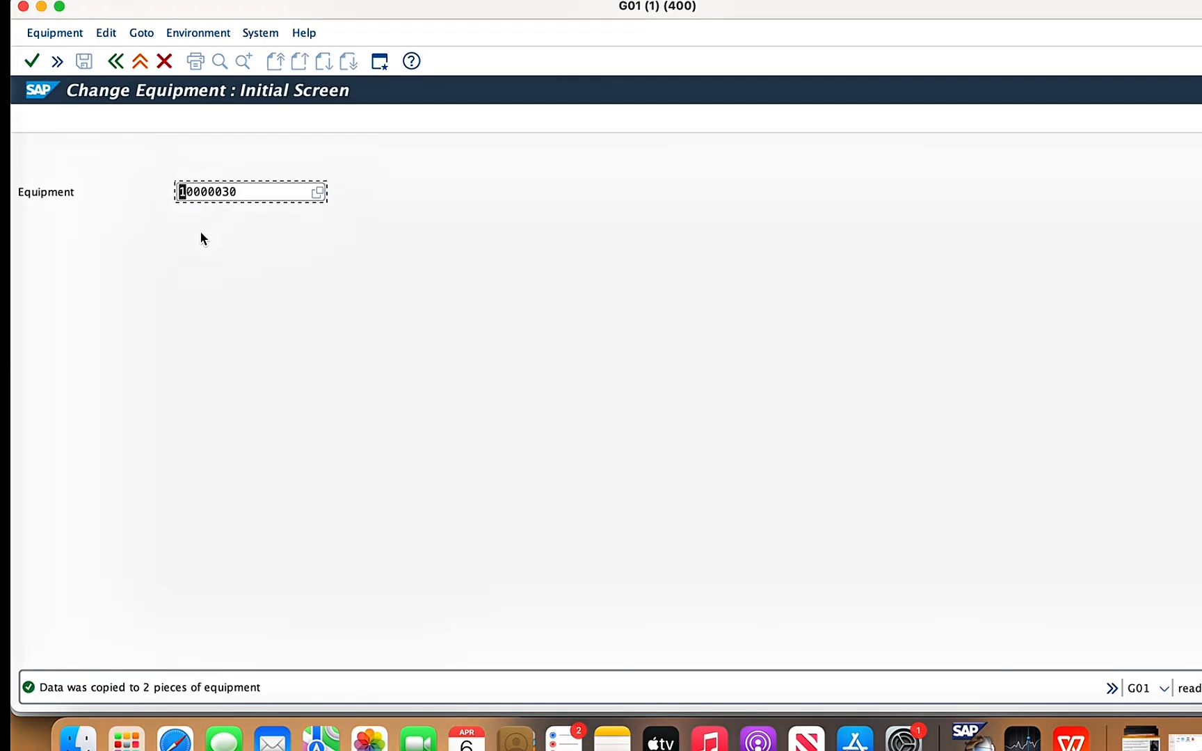
key("Return")
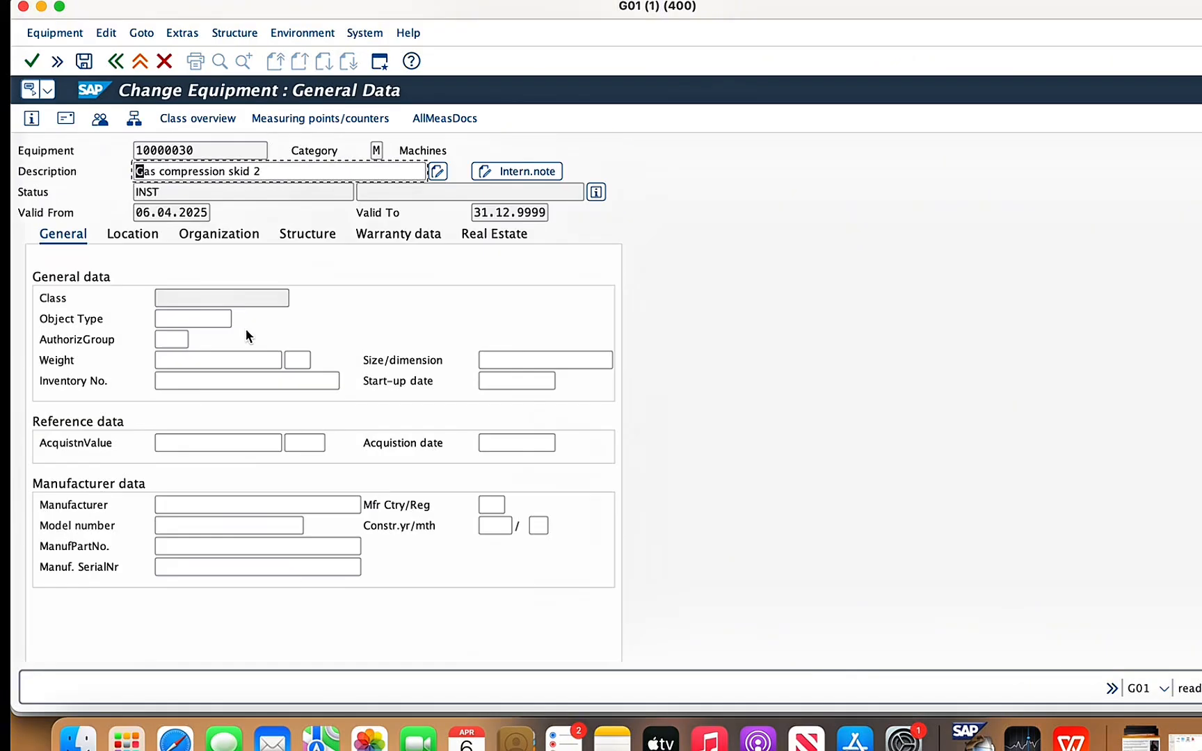
left_click(134, 119)
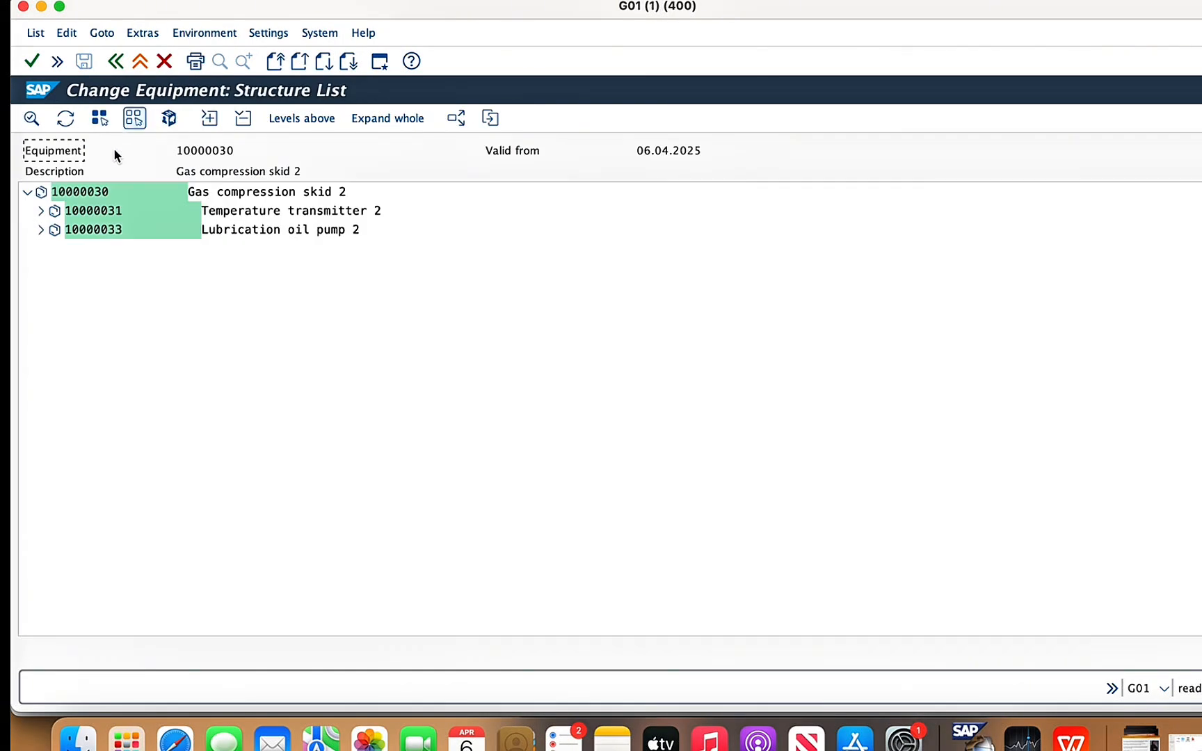
left_click(294, 120)
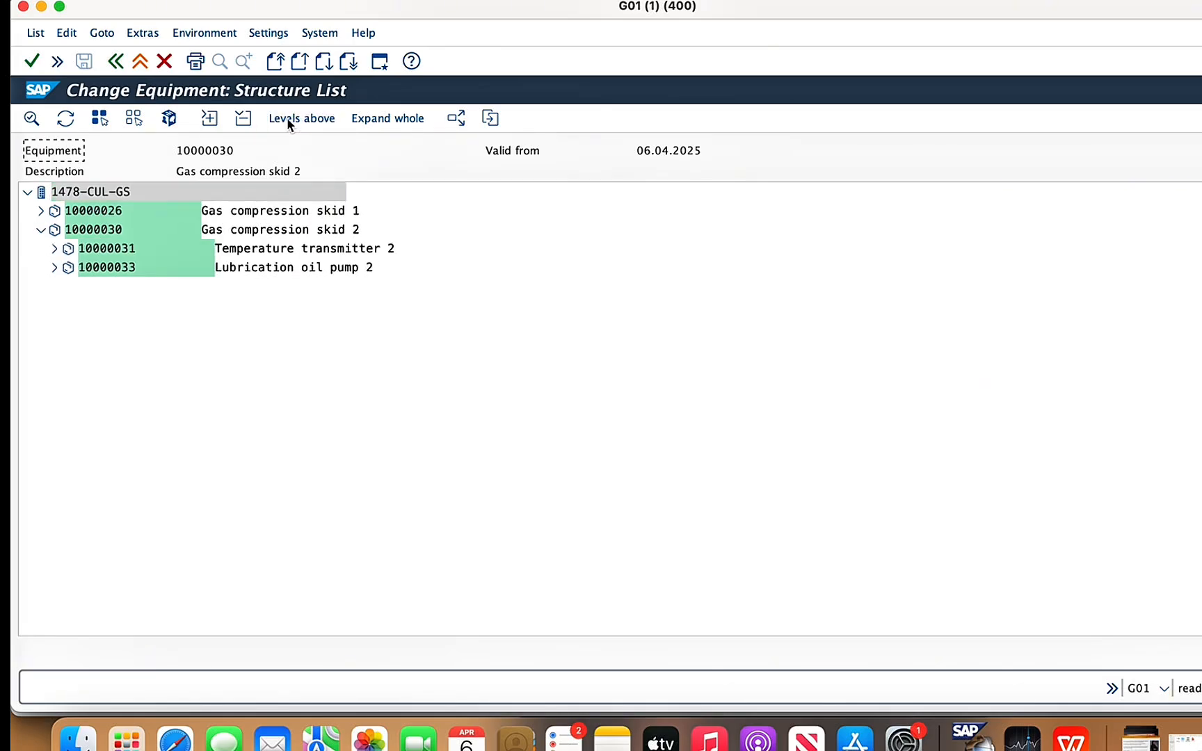
- Examine the structure of functional location 1478-CUL-GS with both gas compression skids, and return to the equipment selection screen
left_click(27, 192)
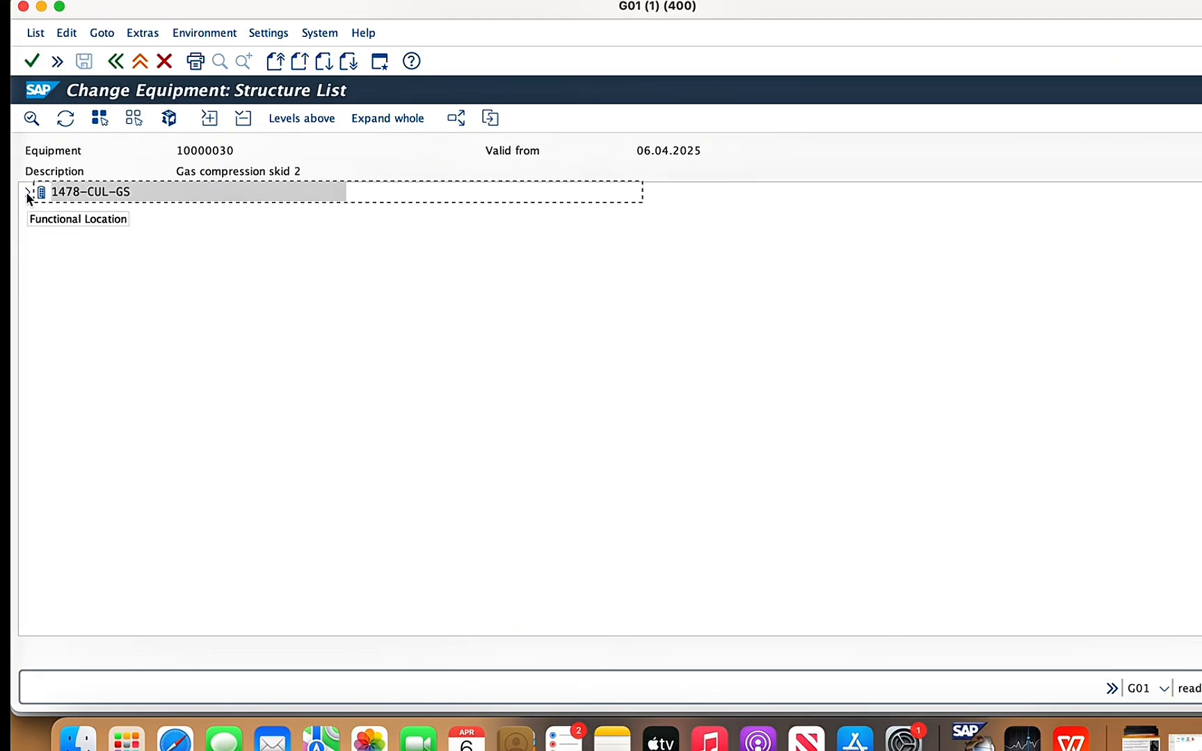
left_click(28, 196)
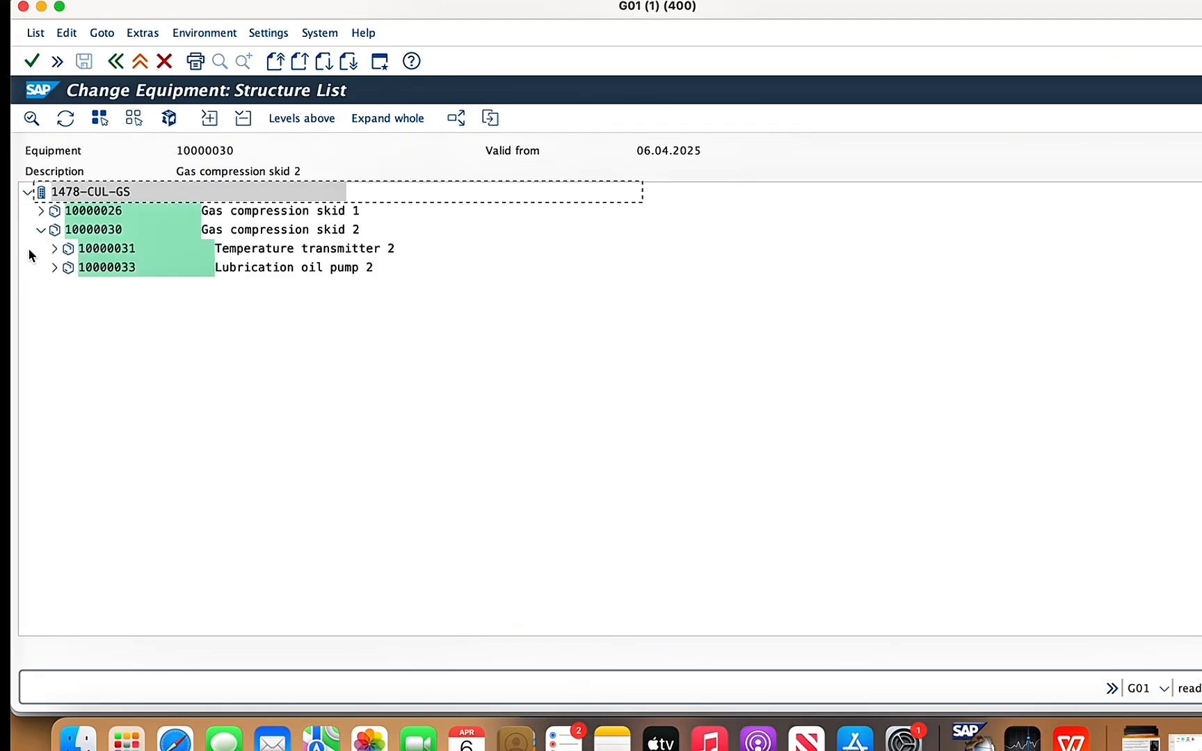
left_click(41, 211)
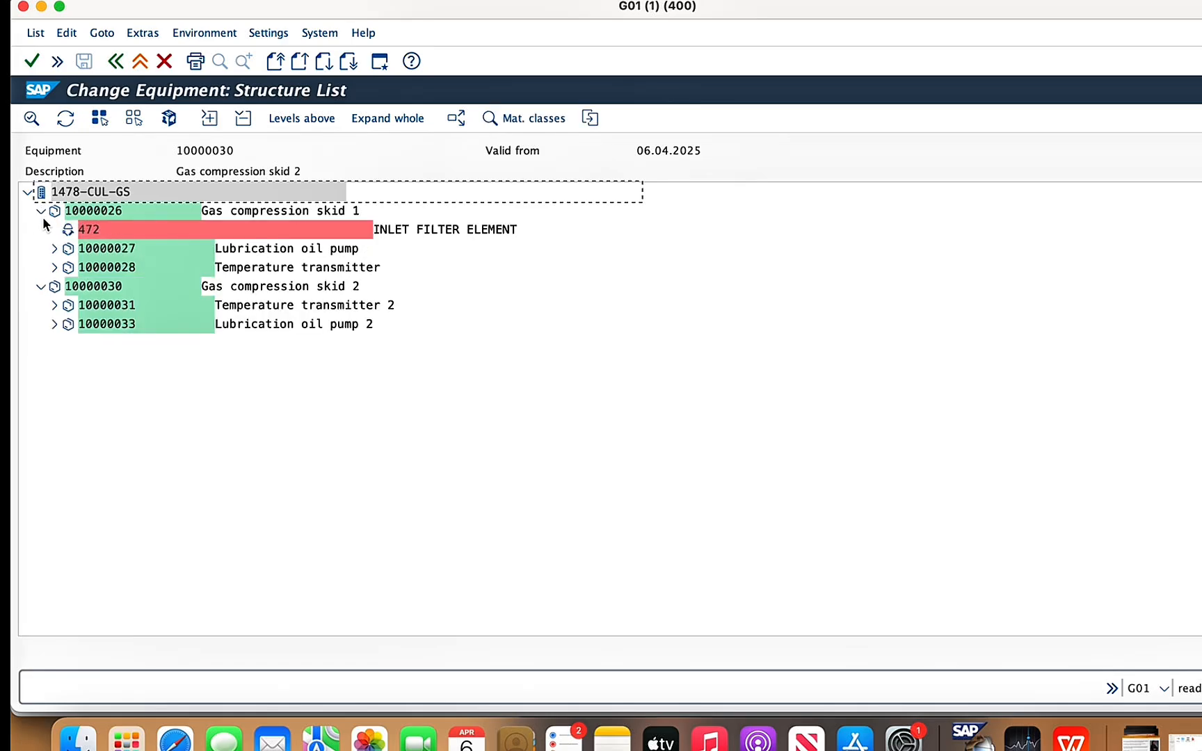
left_click(40, 211)
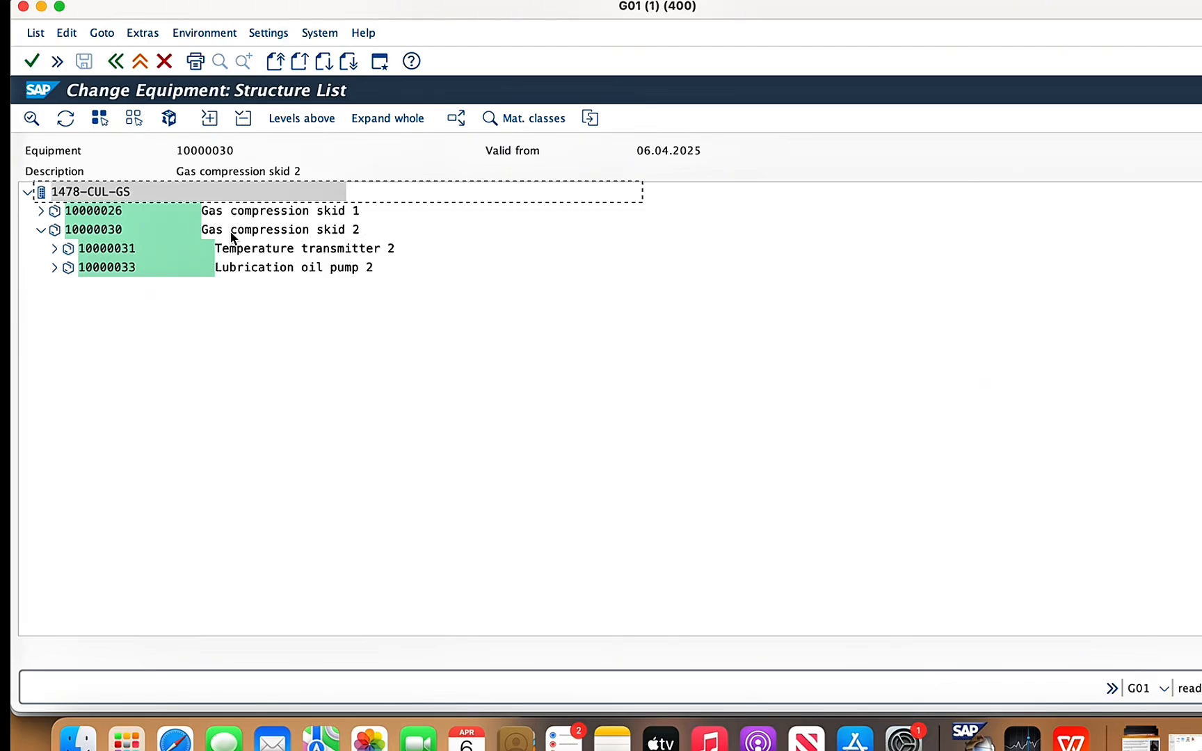
left_click(41, 229)
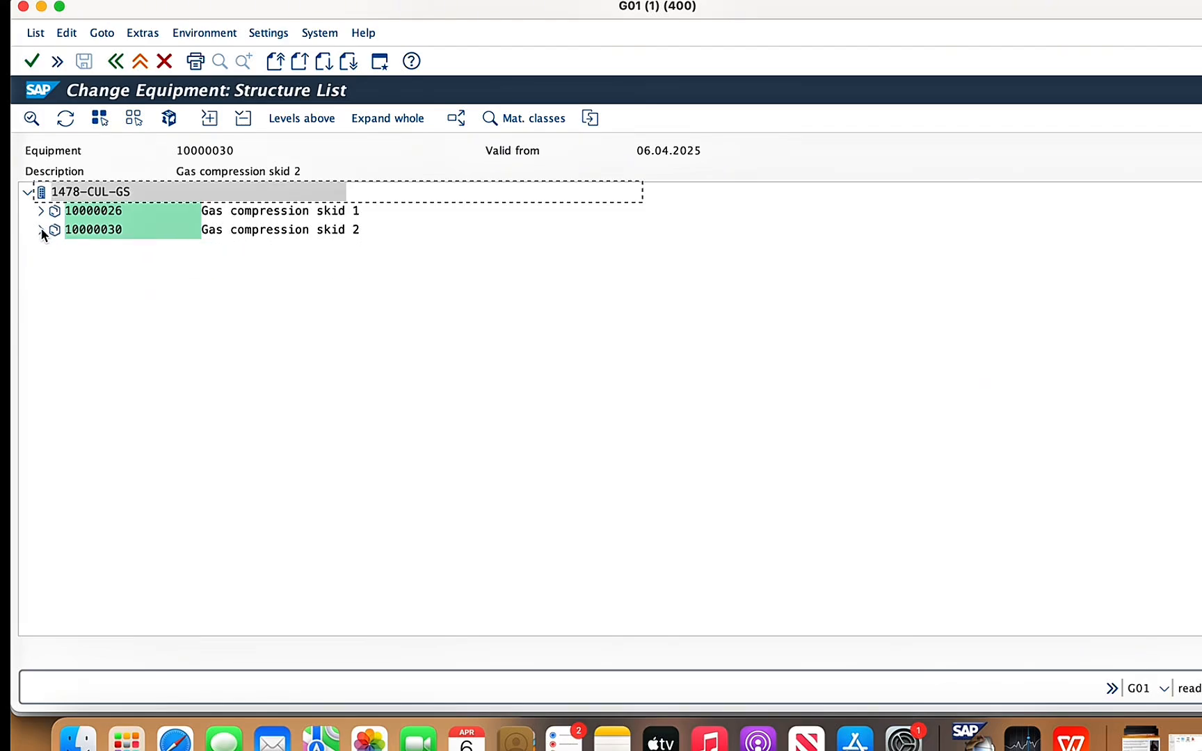
left_click(40, 230)
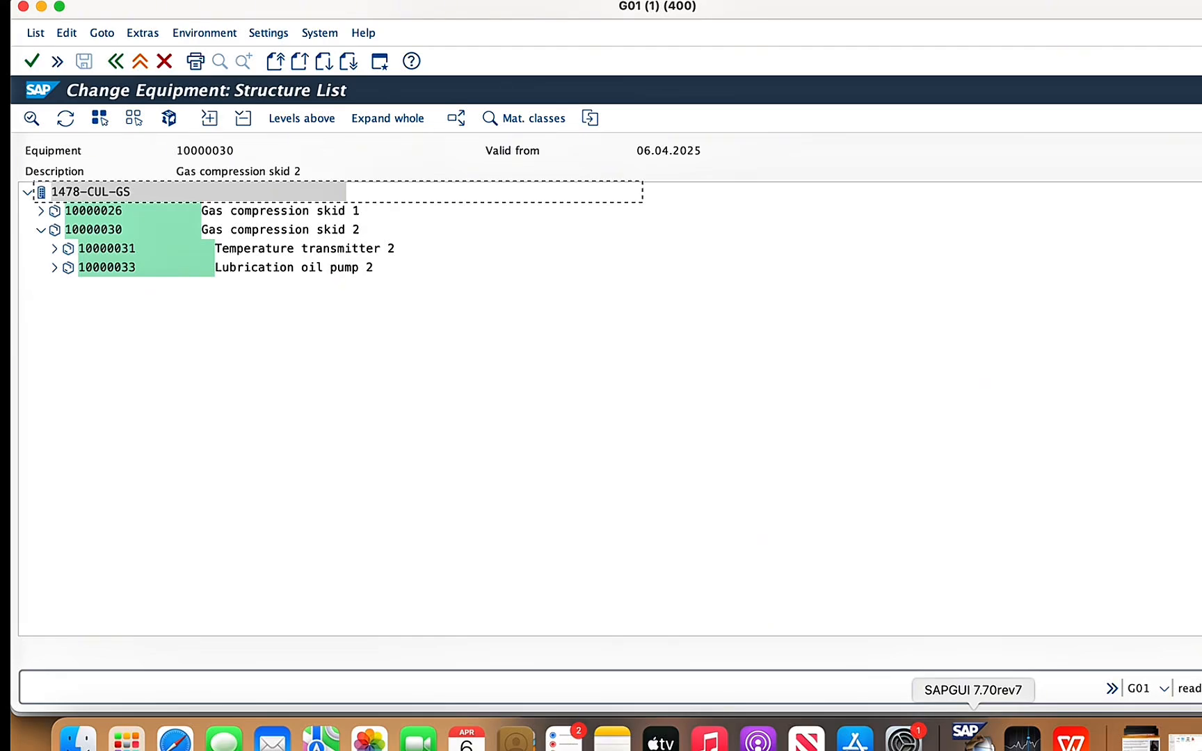
left_click(27, 193)
left_click(27, 193)
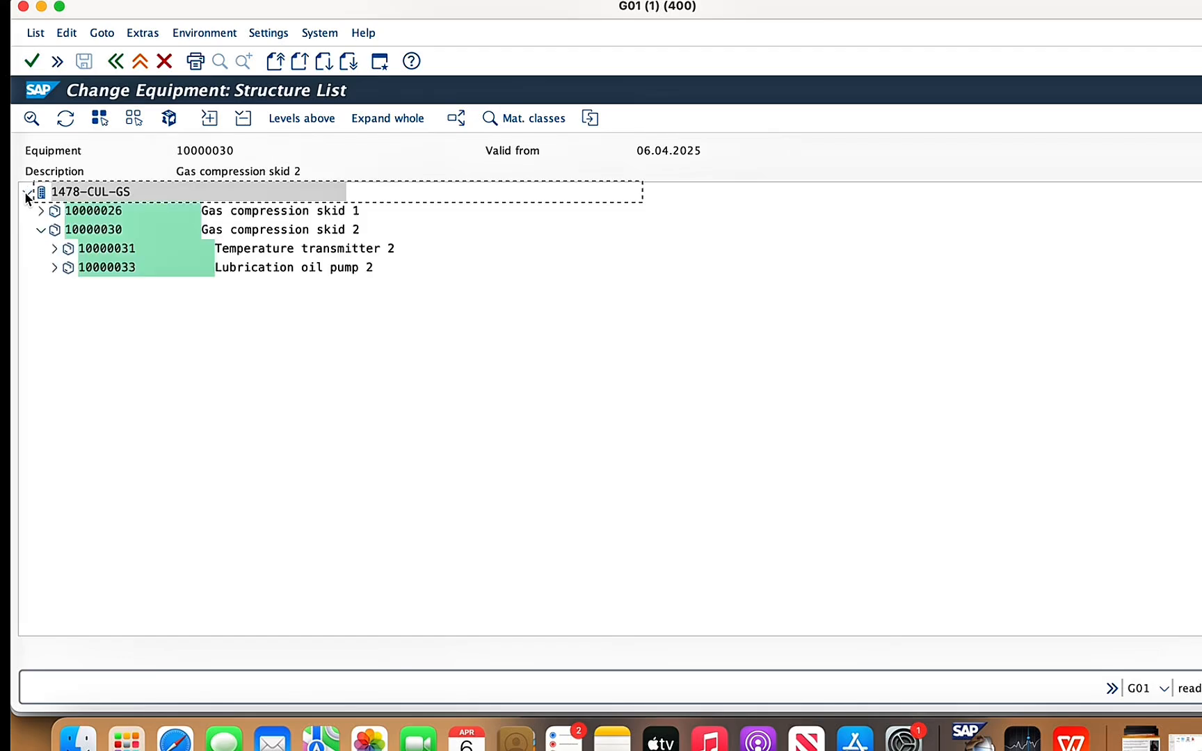
left_click(40, 230)
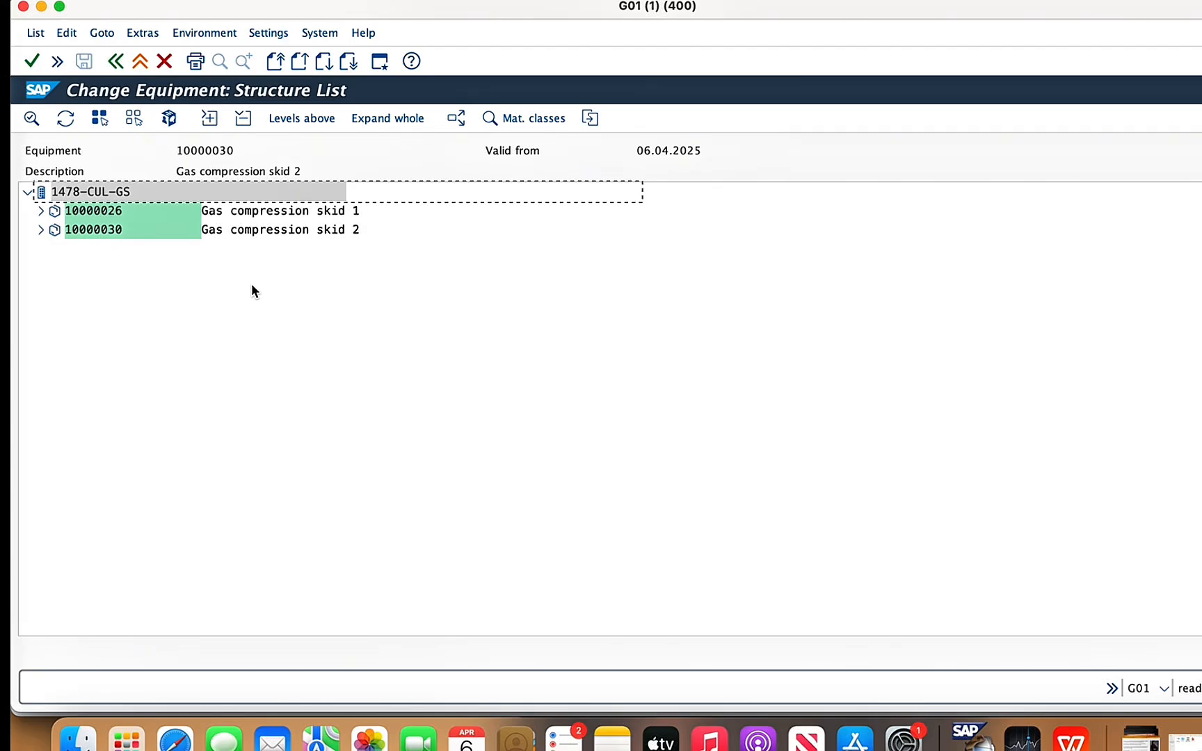
left_click(165, 61)
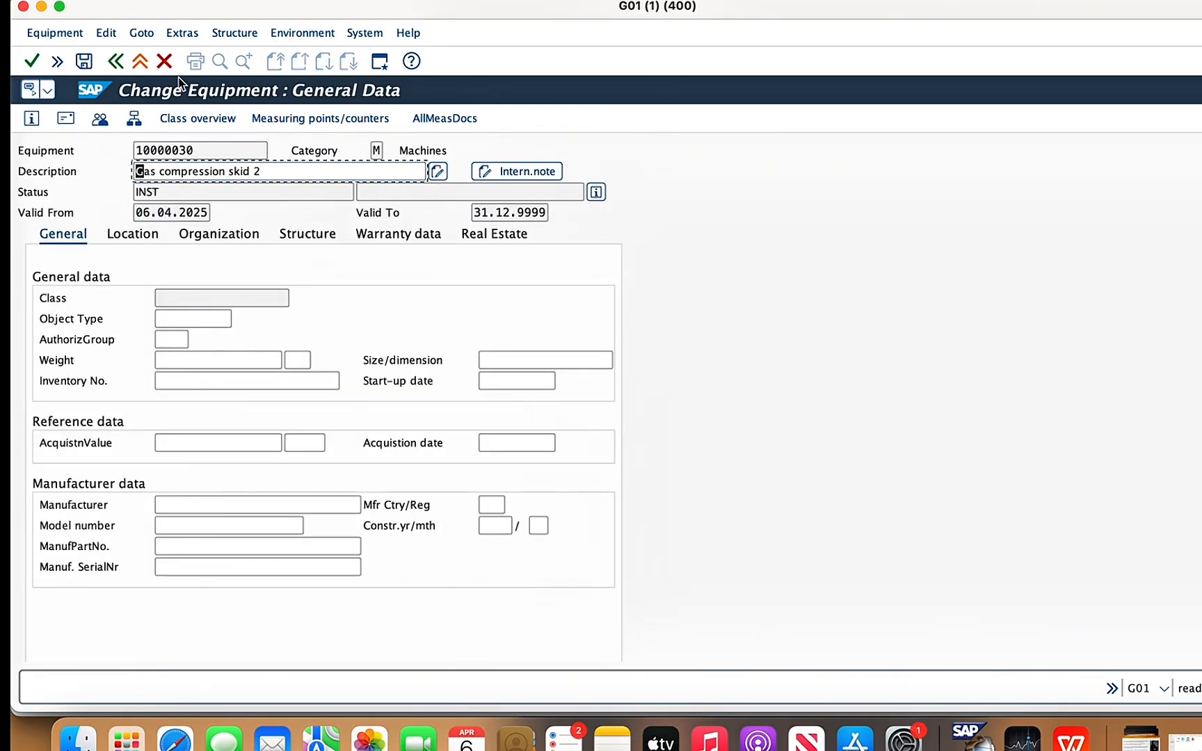
left_click(168, 64)
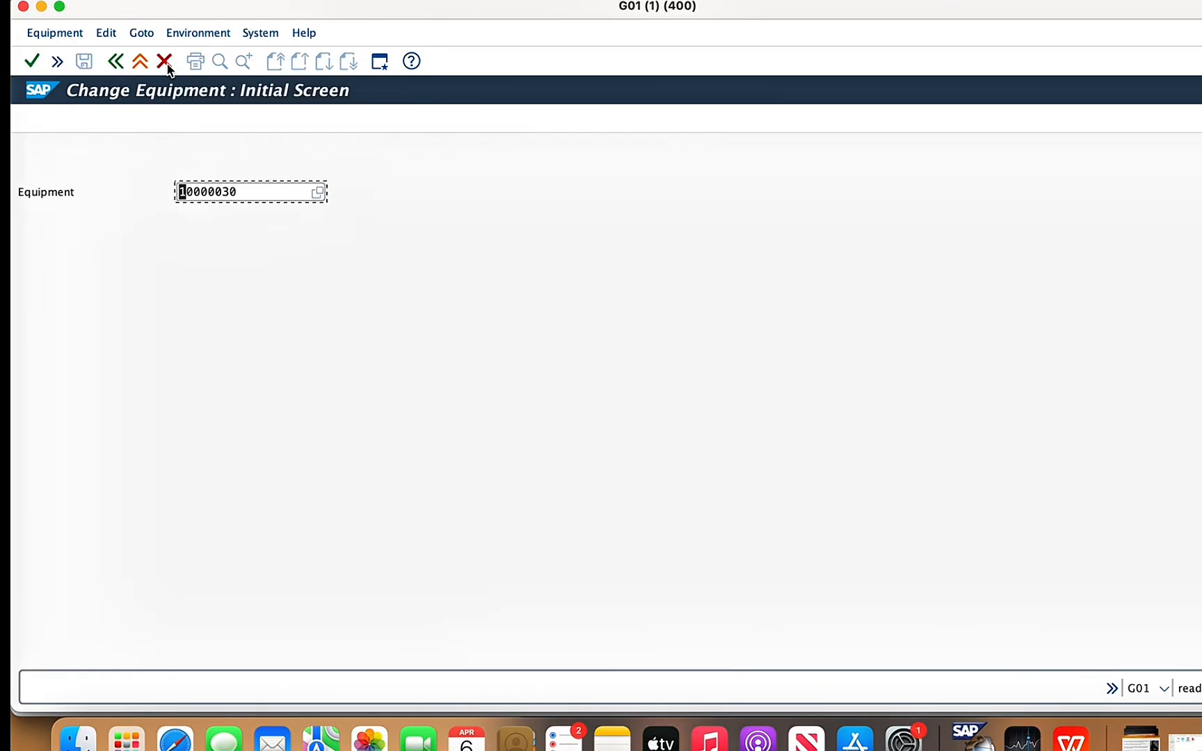
- Open control panel equipment 10000032, change its installation location to functional location 1478-CUL-GS and save it
left_click(240, 194)
key("BackSpace")
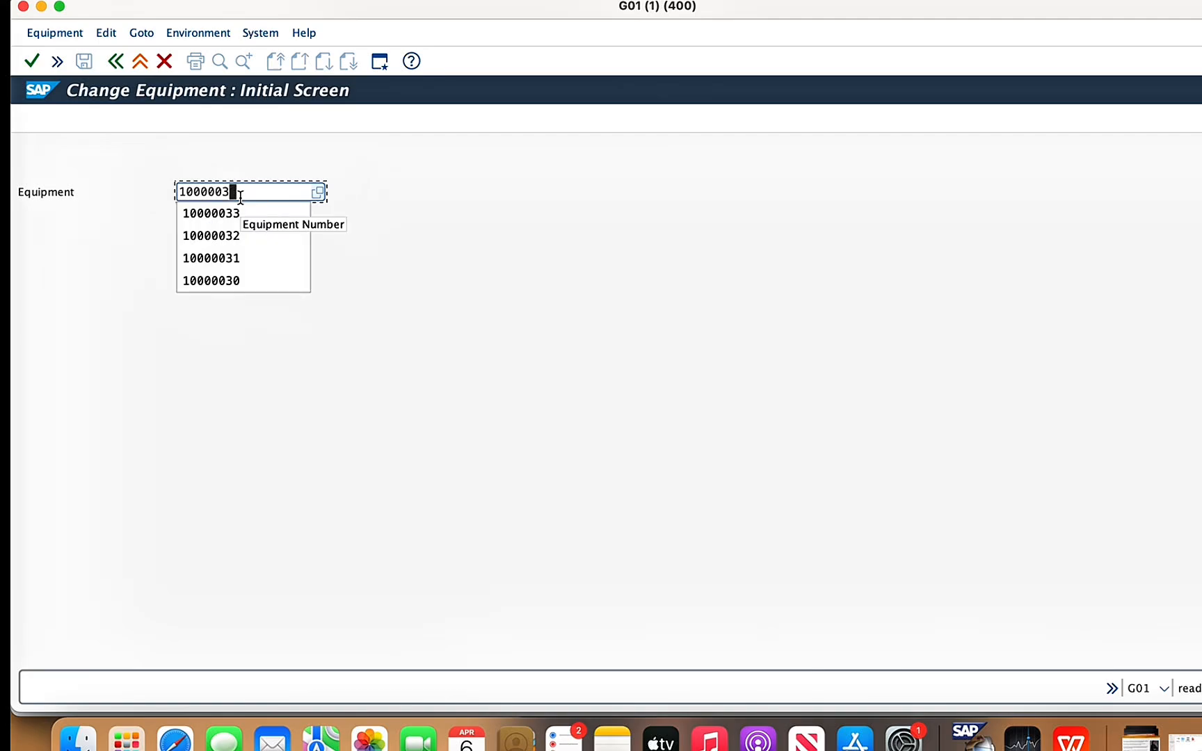
left_click(228, 237)
key("Return")
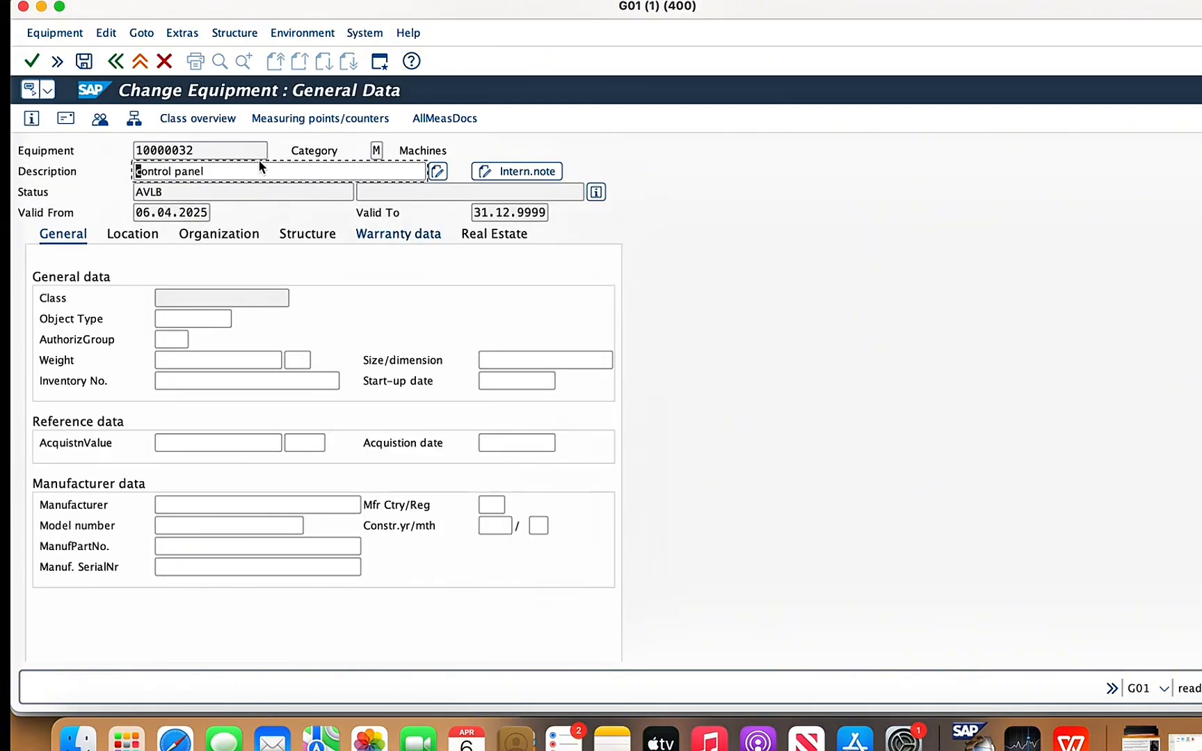
left_click(254, 34)
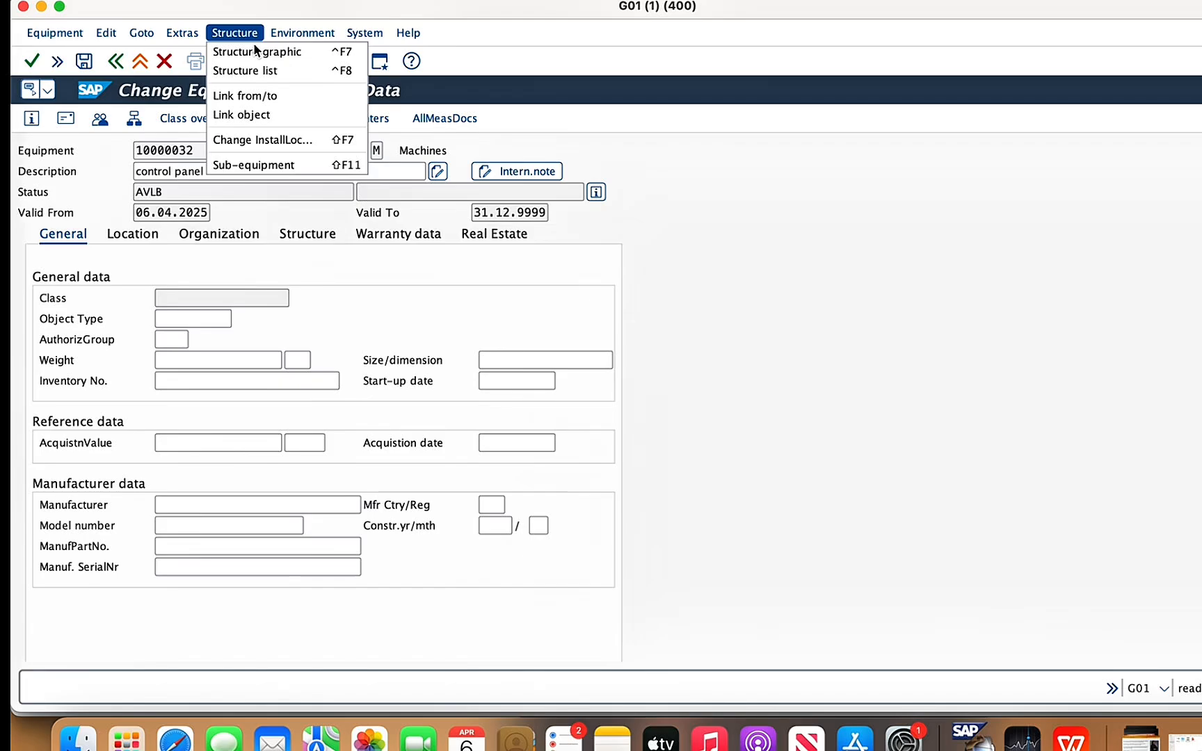
left_click(275, 141)
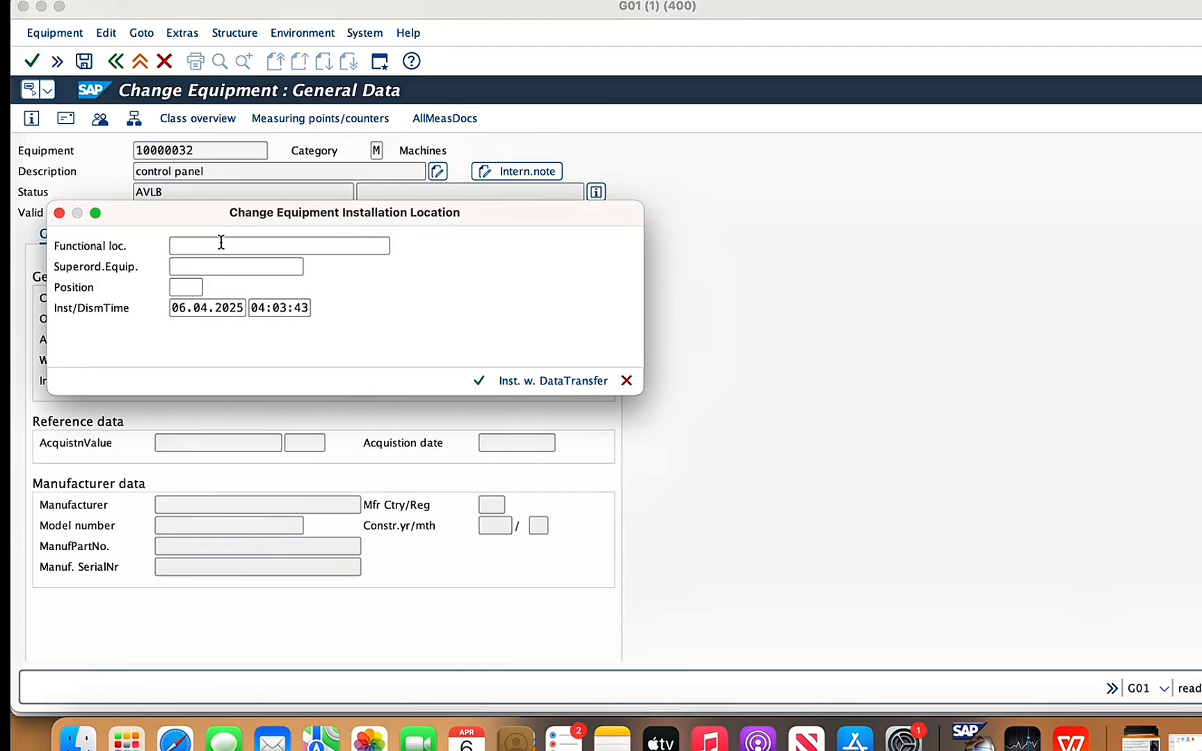
left_click(220, 245)
type("14")
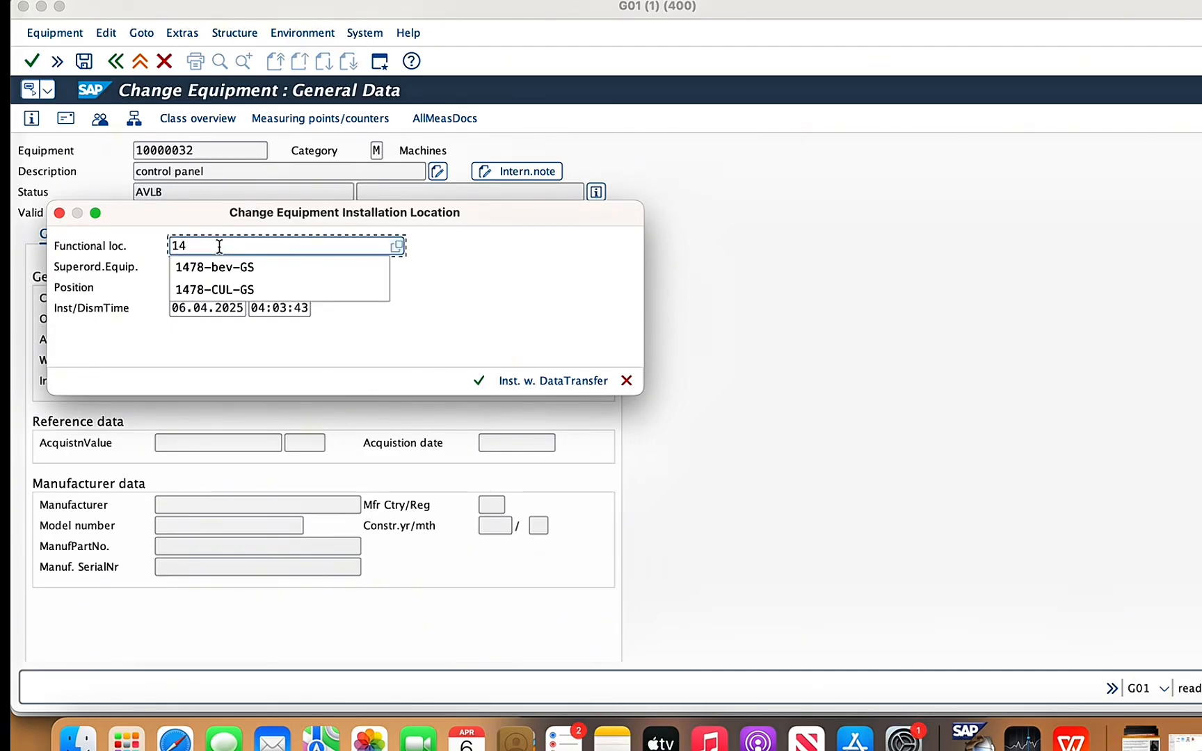
left_click(216, 290)
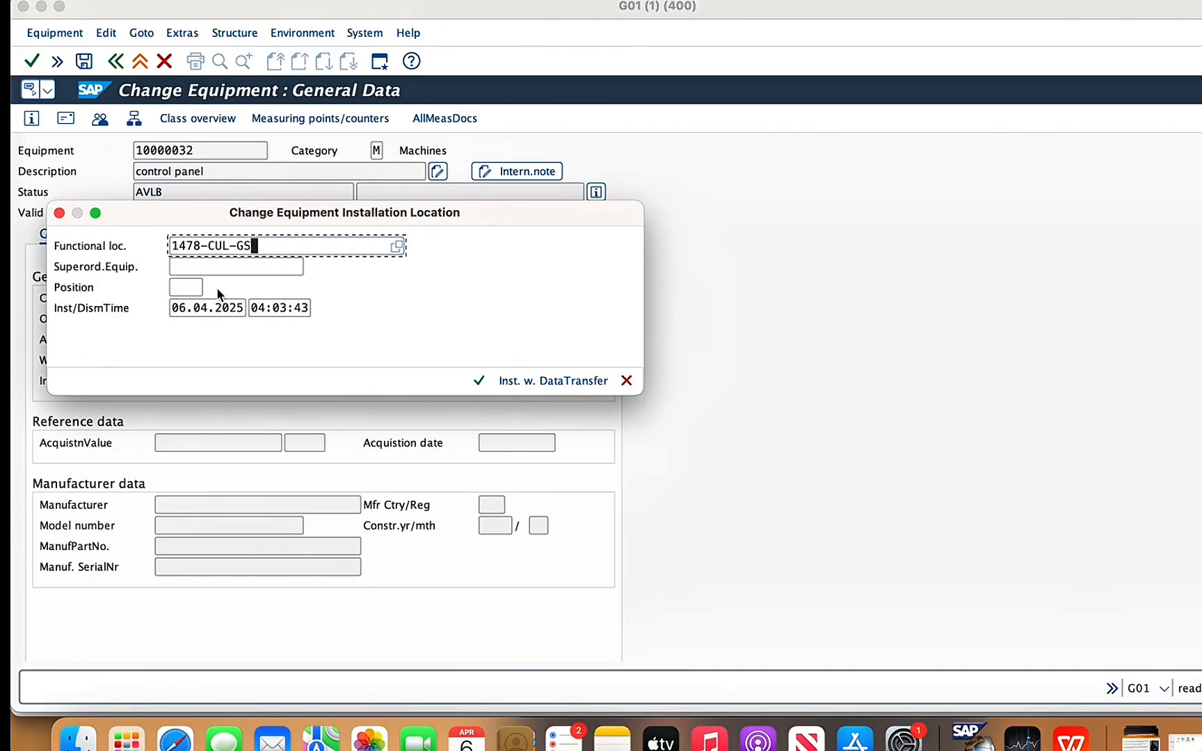
left_click(479, 381)
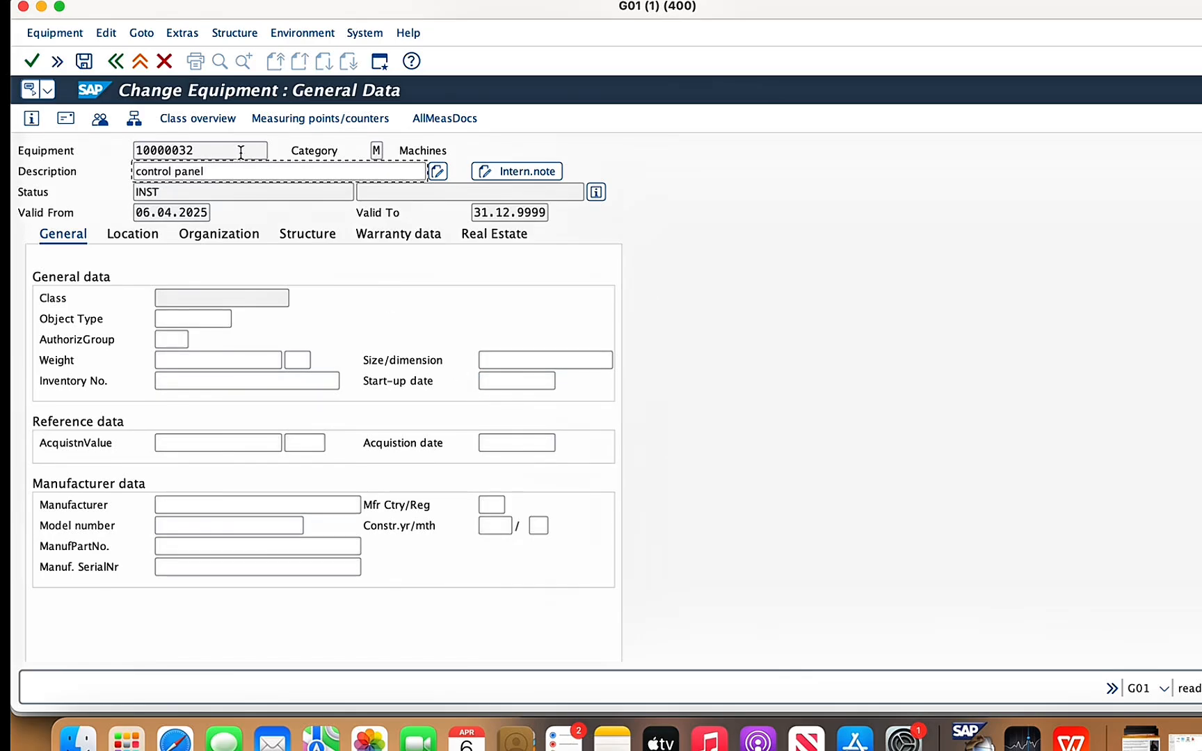
left_click(84, 61)
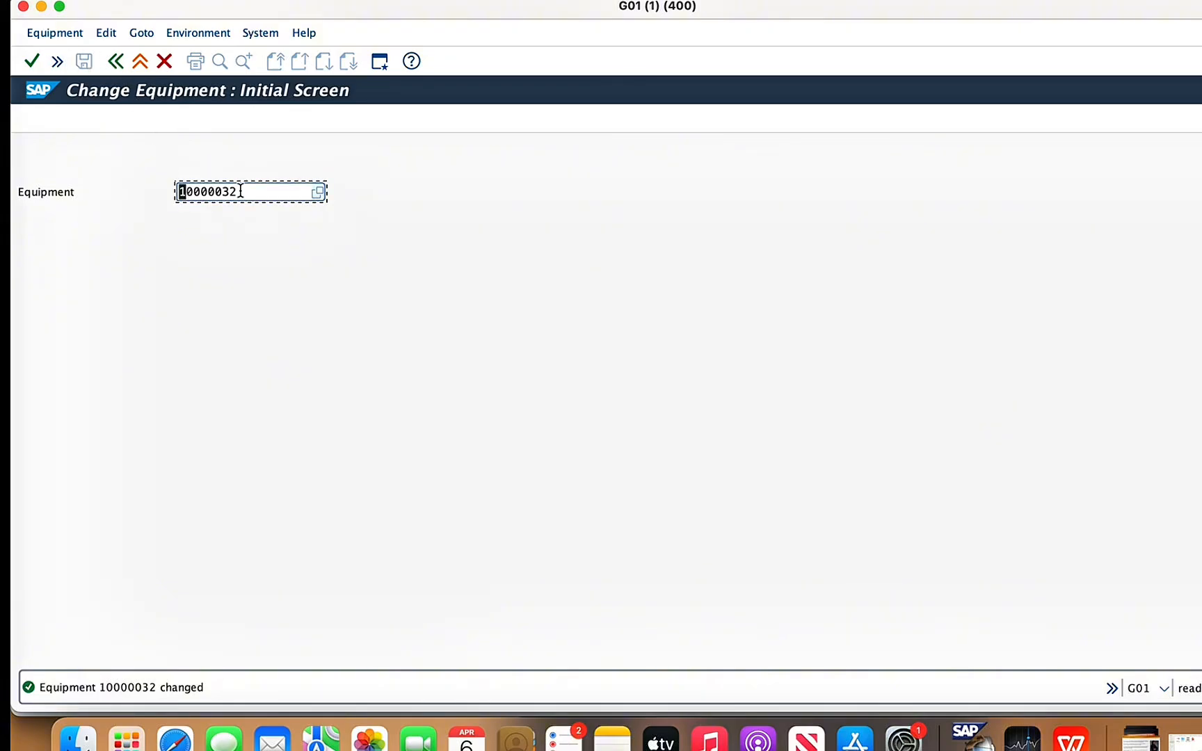
- Reopen equipment 10000032 and display its structure list expanded upwards, including the level above 1478-CUL-GS
key("Return")
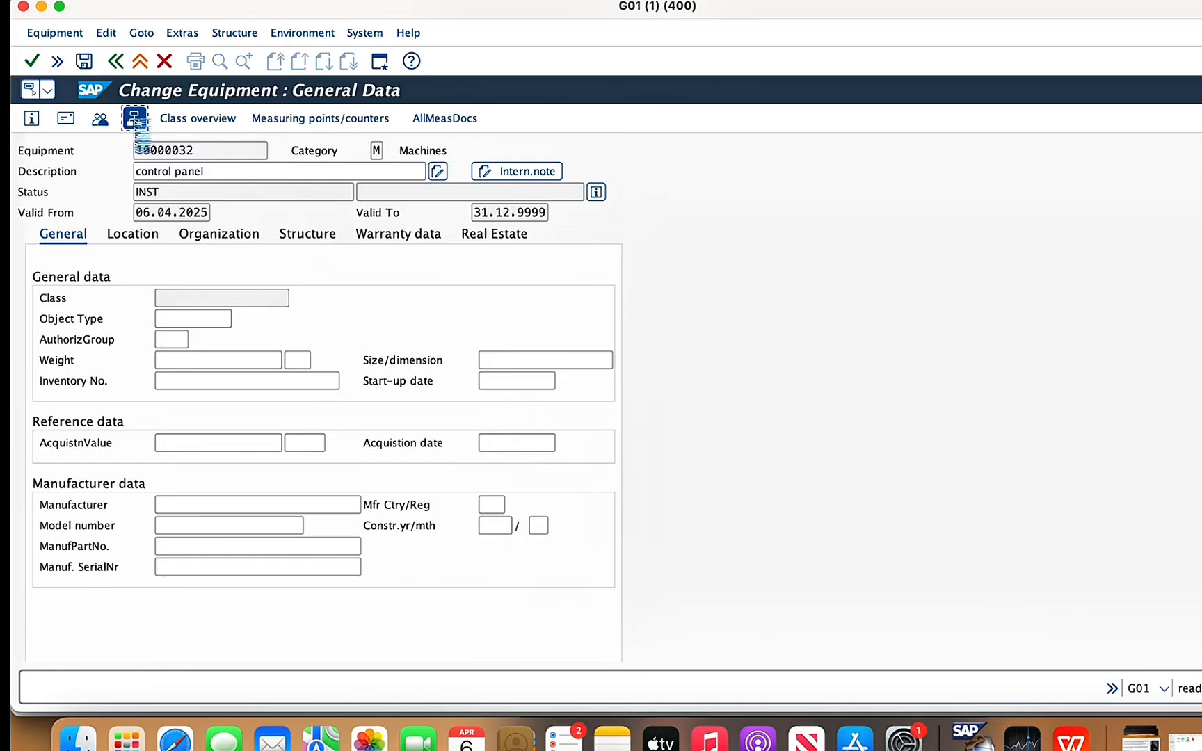
left_click(134, 121)
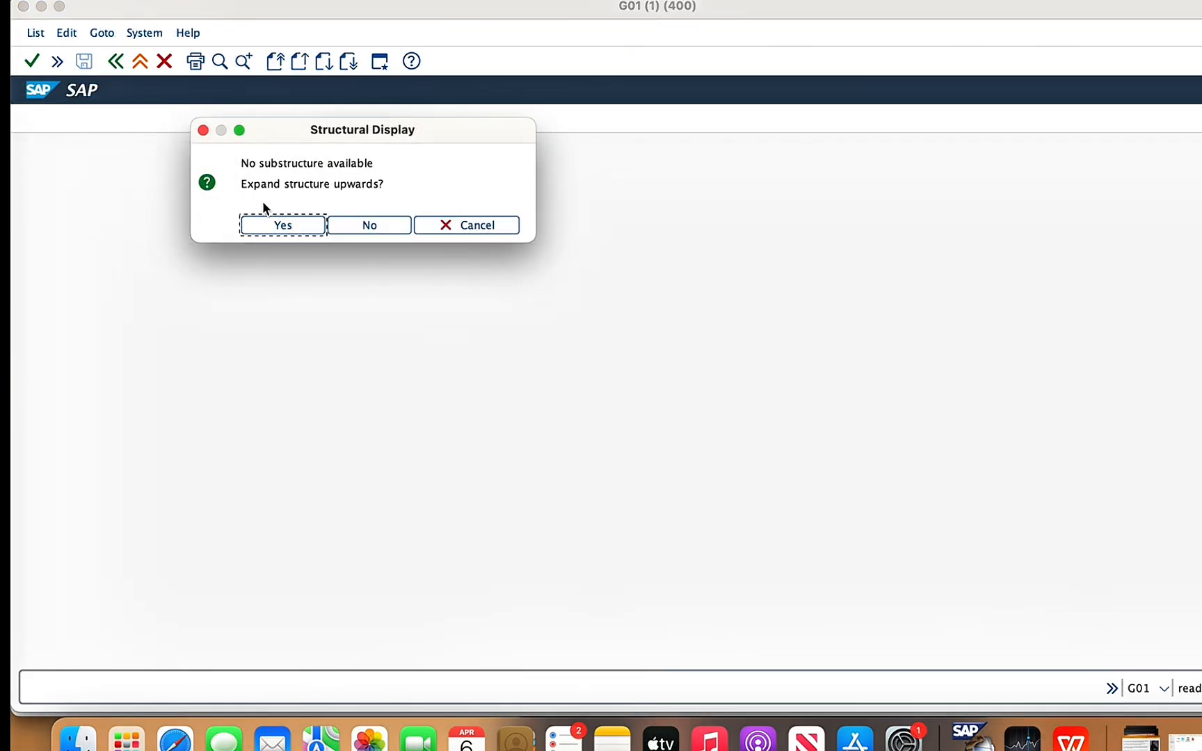
left_click(282, 226)
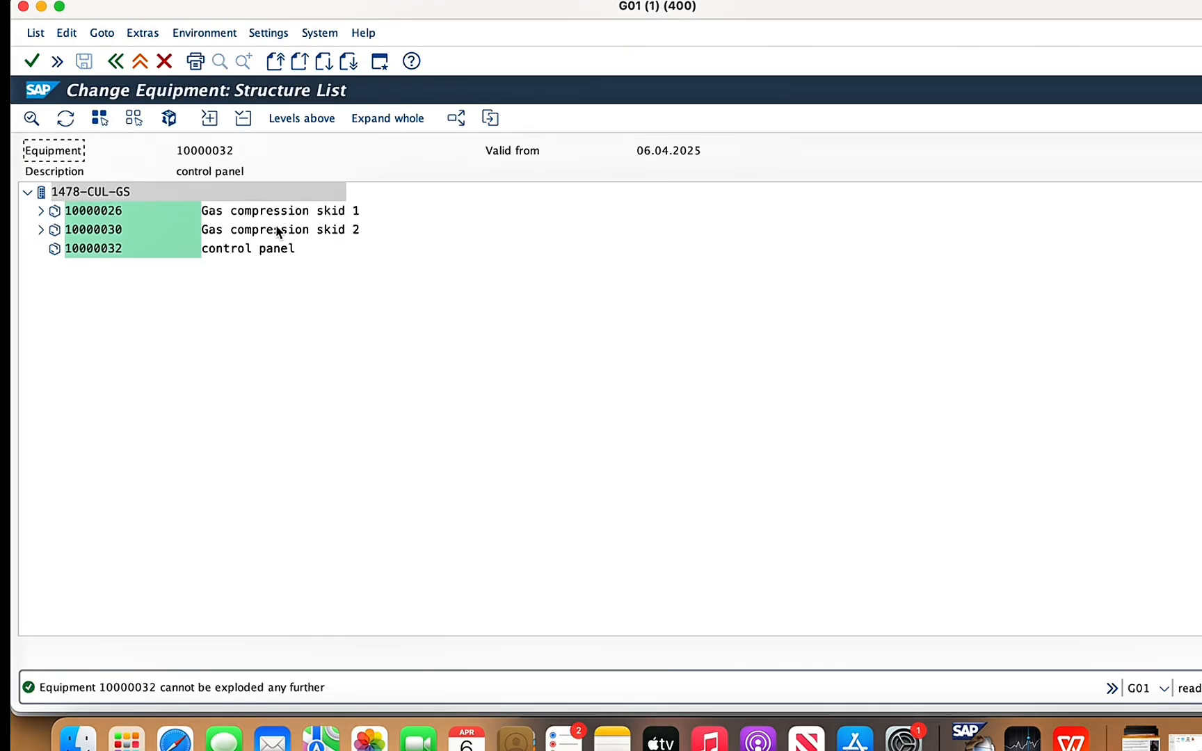
left_click(302, 117)
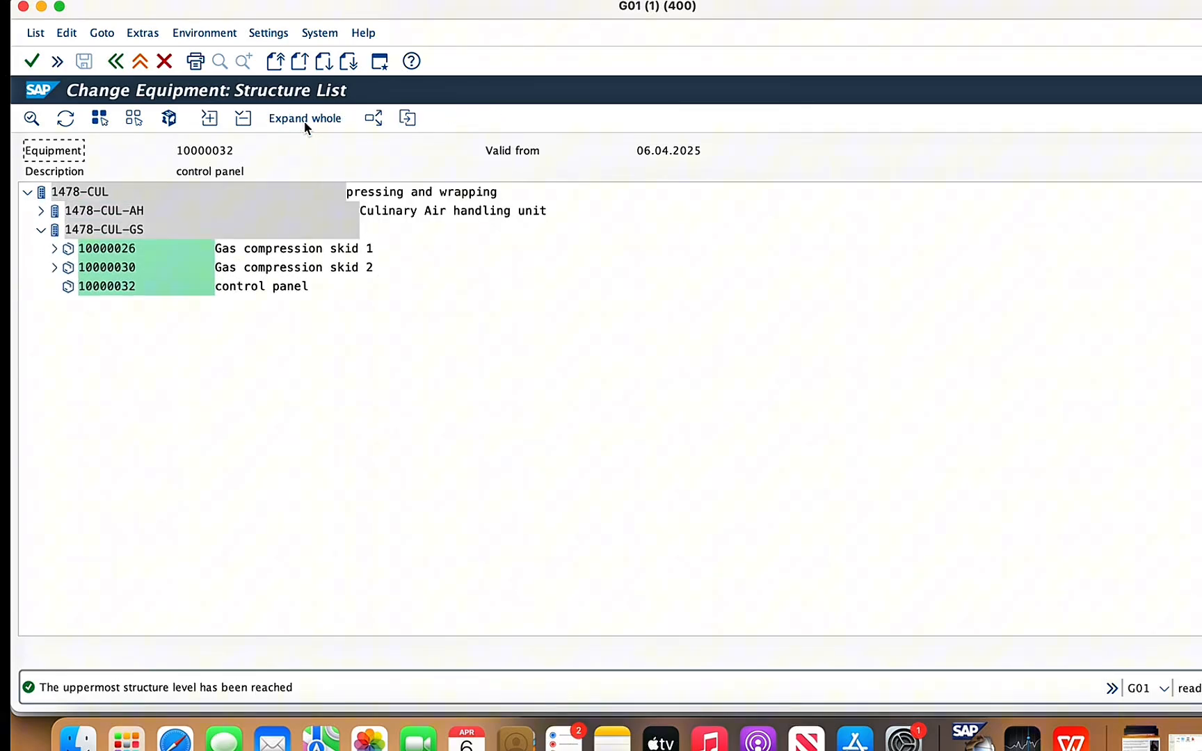
- Examine the components under 1478-CUL-GS and gas compression skid 2, and switch to the inlet filter element slide in WPS Office
left_click(41, 229)
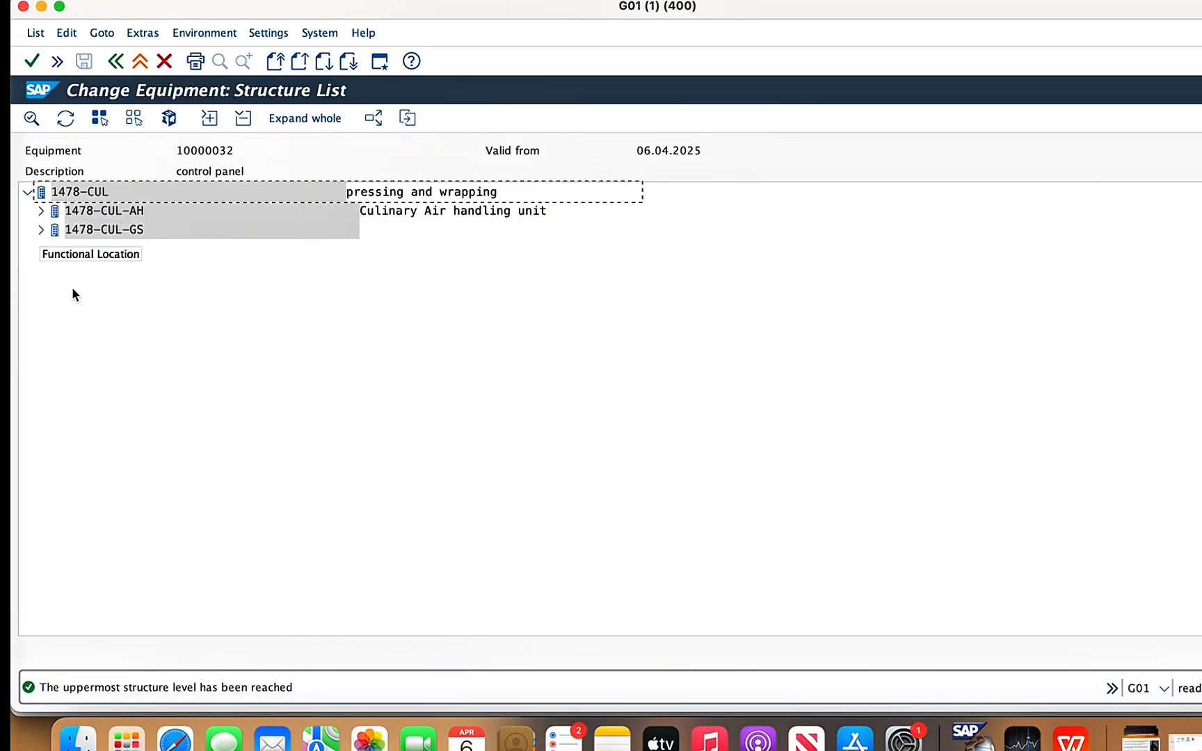
left_click(27, 193)
left_click(28, 193)
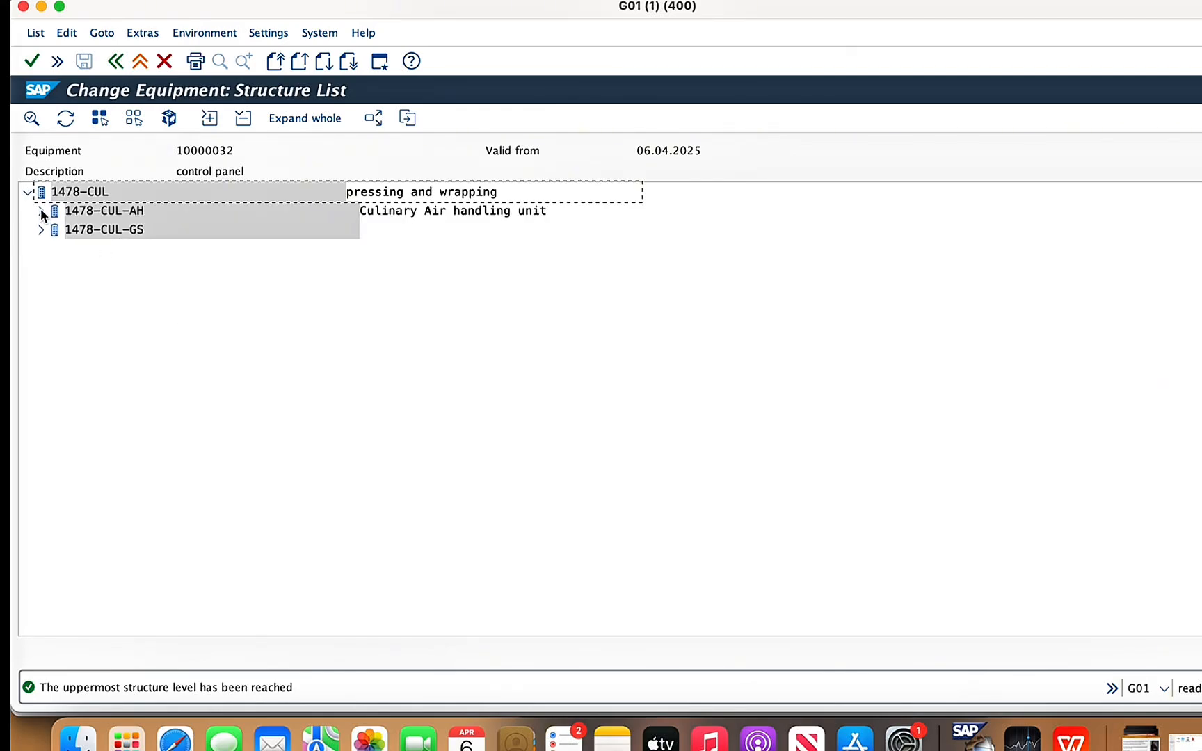
left_click(39, 229)
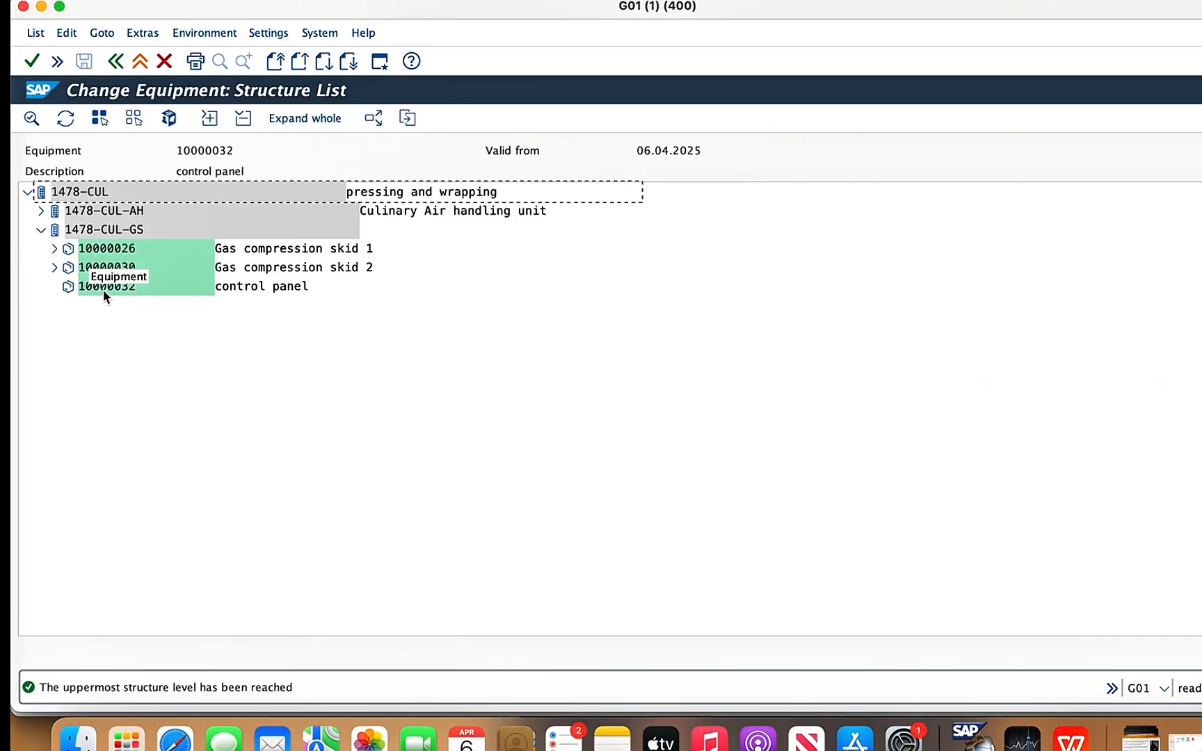
left_click(53, 268)
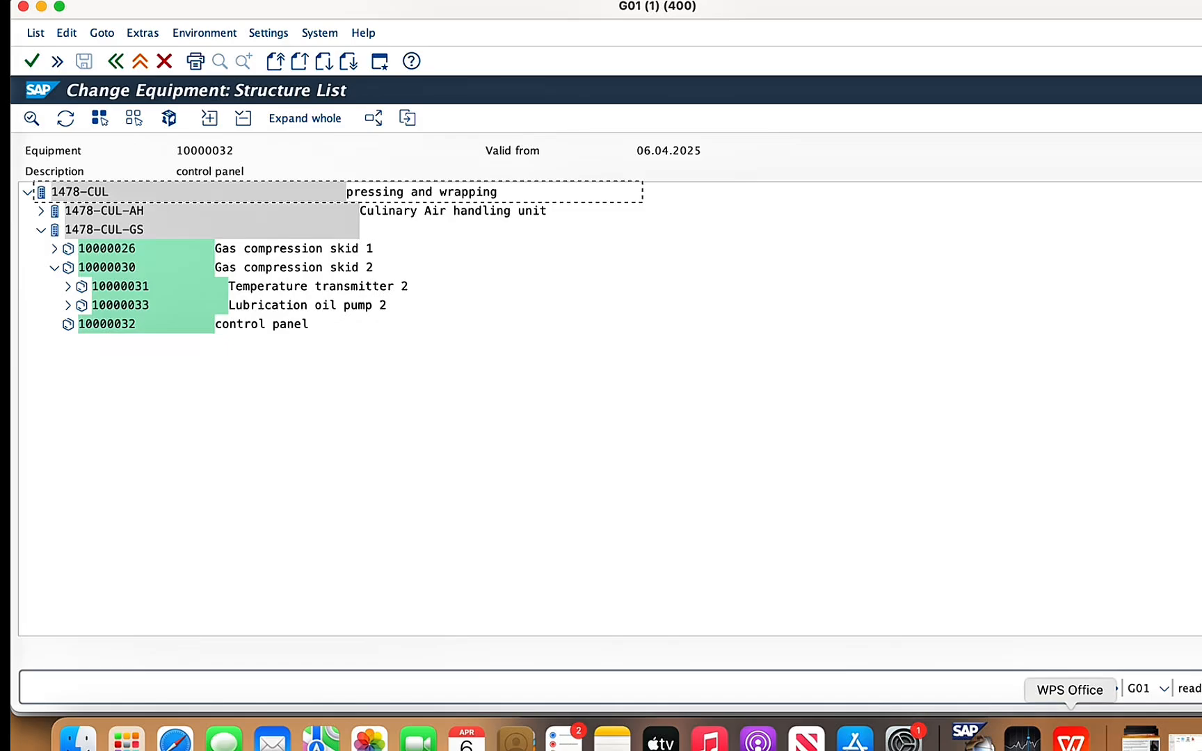
left_click(1072, 739)
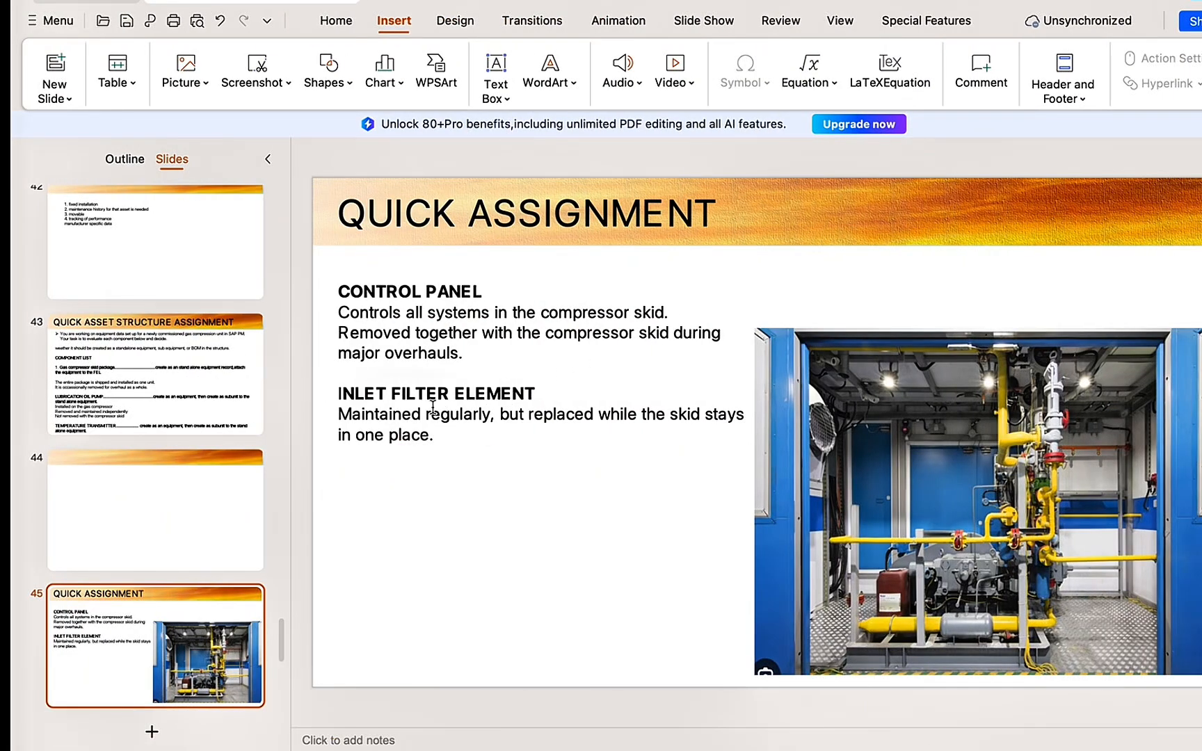